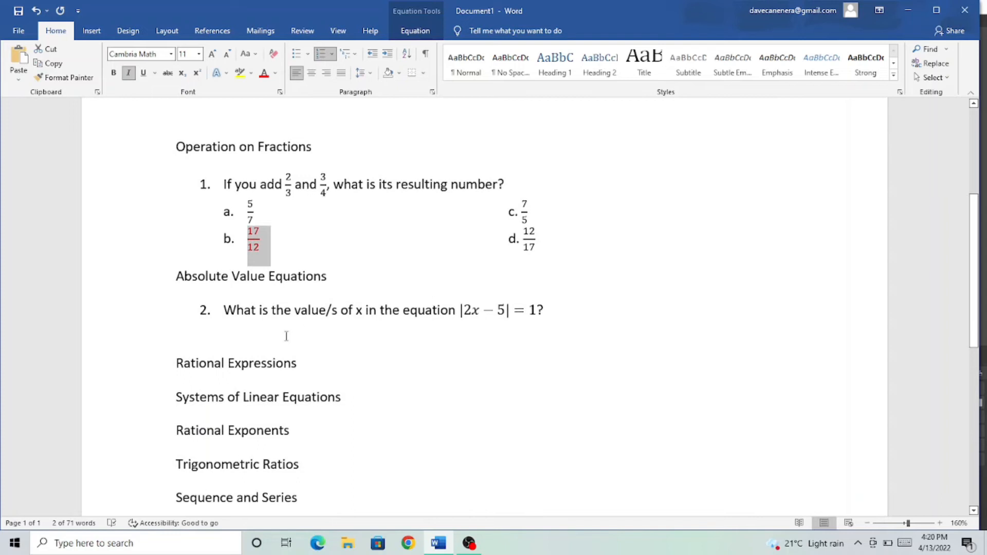
- Add answer option a under question 2 with the equation "x = 2 or 3"
{"action": "type", "text": "a."}
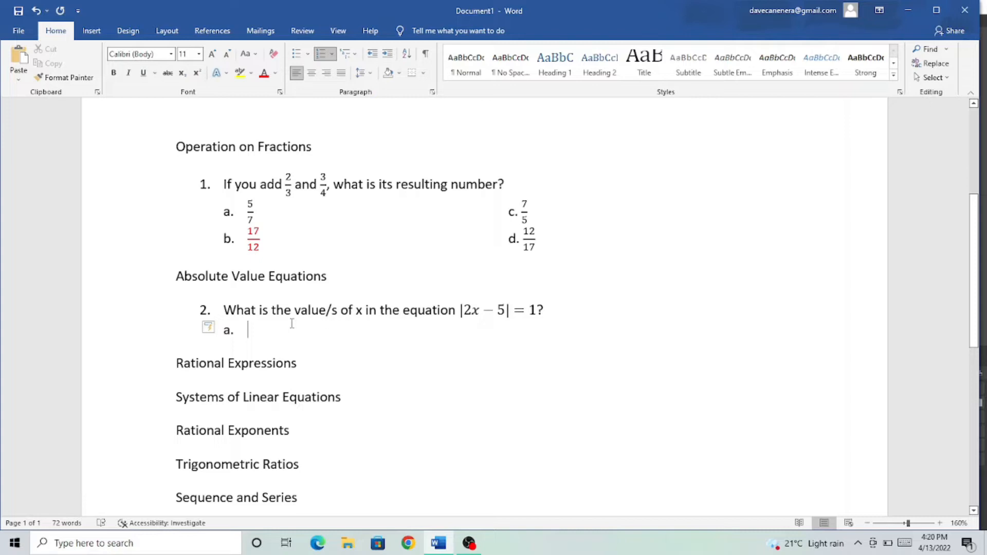
{"action": "key", "text": "alt+equal"}
{"action": "type", "text": "x = 2 or 3"}
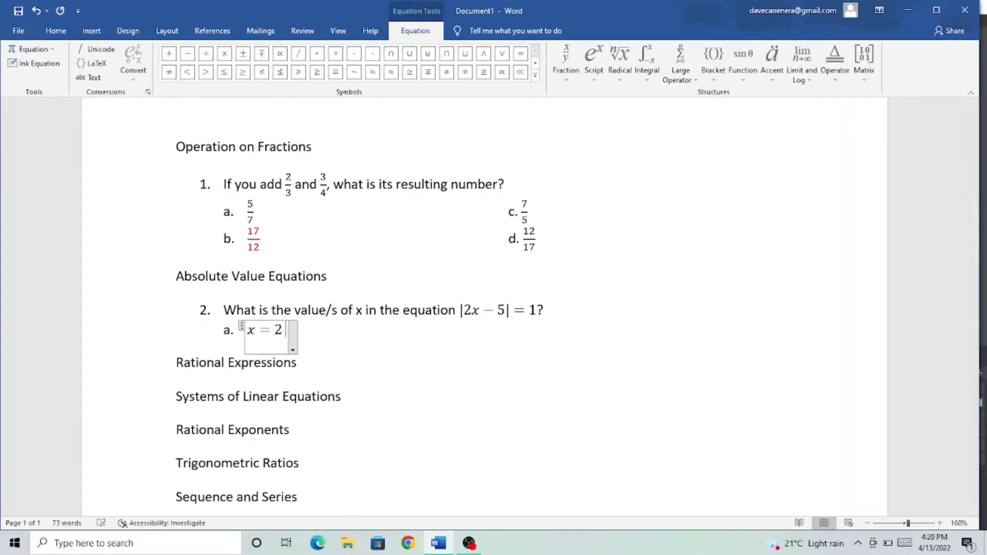
{"action": "key", "text": "Right"}
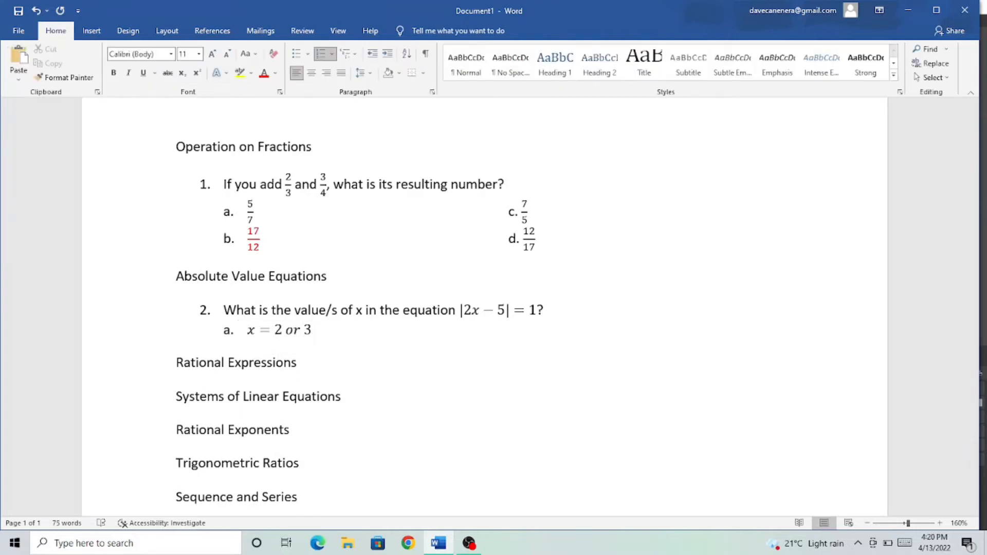
- Add answer option b to question 2 with the equation "x = 4 or 6"
{"action": "key", "text": "Return"}
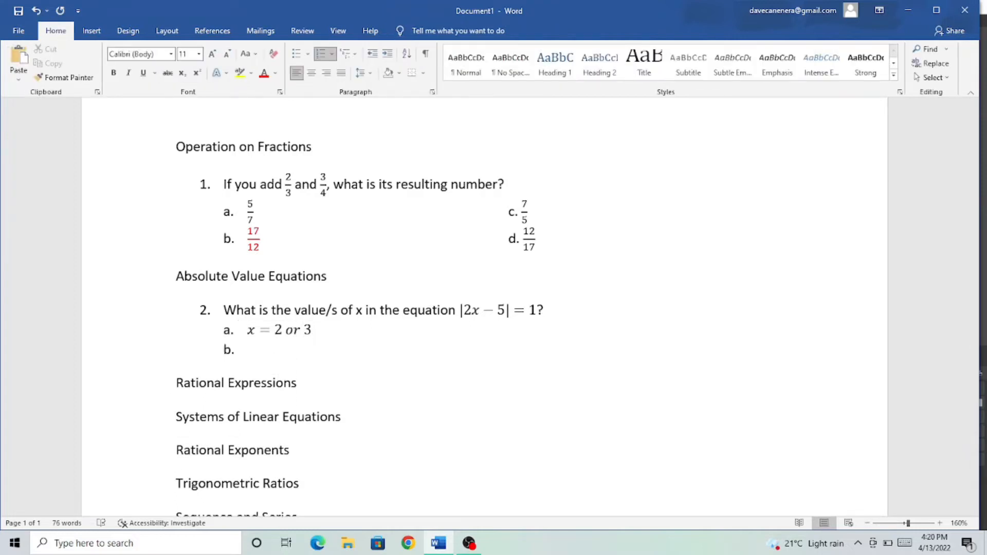
{"action": "key", "text": "alt+equal"}
{"action": "type", "text": "x"}
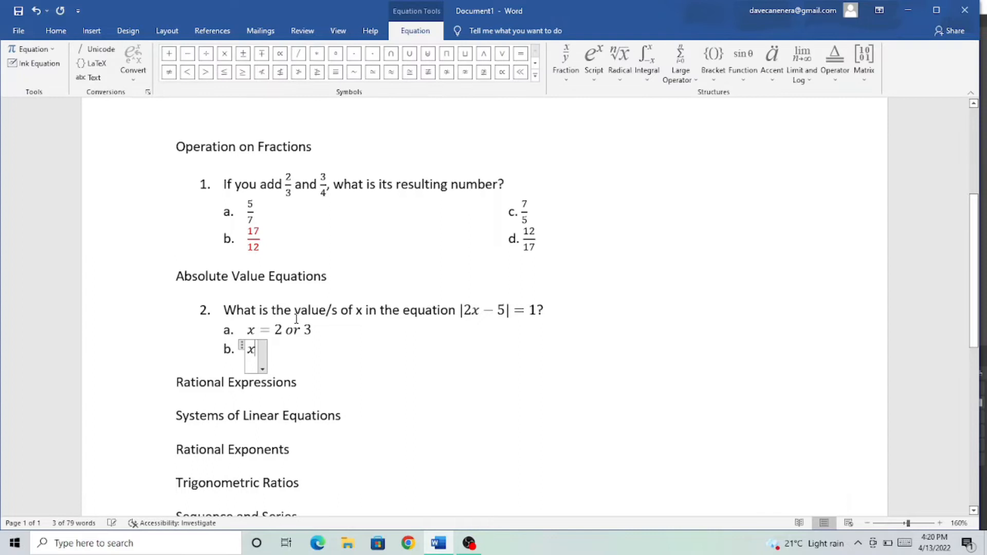
{"action": "type", "text": " = 4 or 6"}
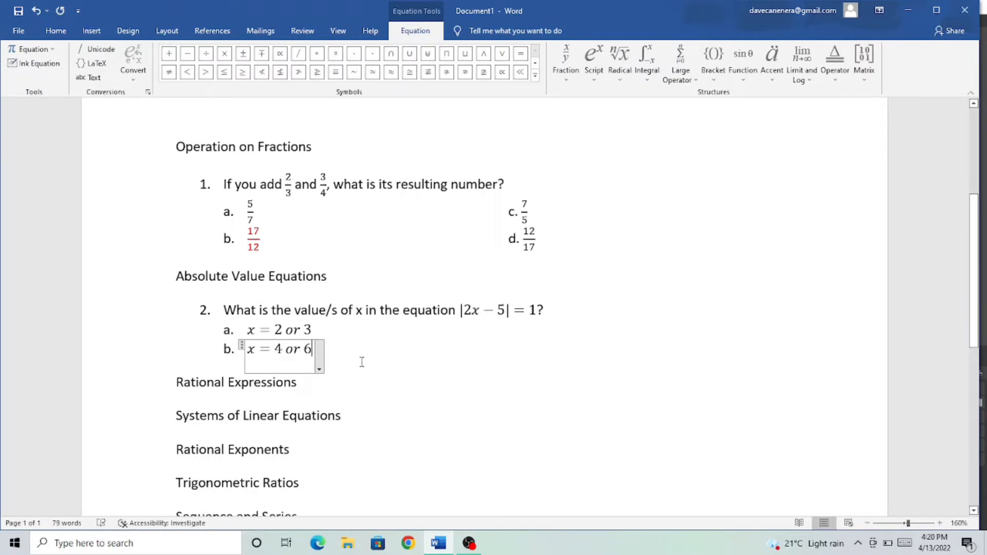
- Add option c on the same line as question 2's option a, with the equation "x = 1 or 2"
{"action": "left_click", "coordinate": [361, 332]}
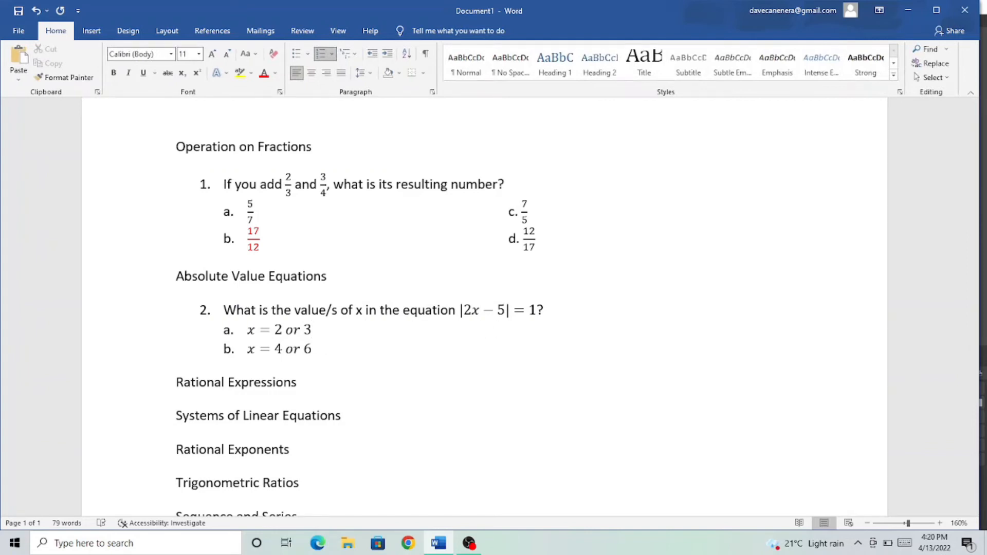
{"action": "key", "text": "Tab"}
{"action": "type", "text": "c."}
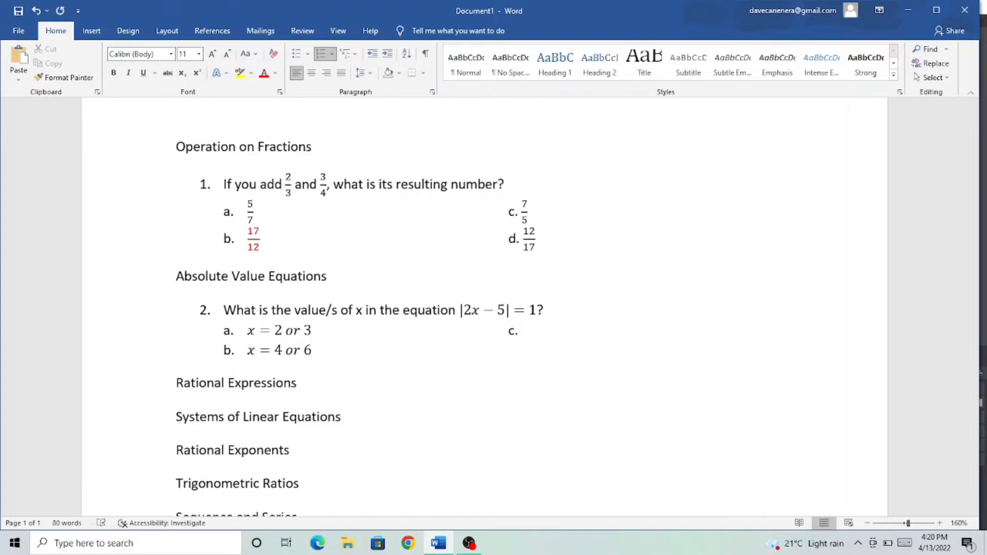
{"action": "key", "text": "alt+equal"}
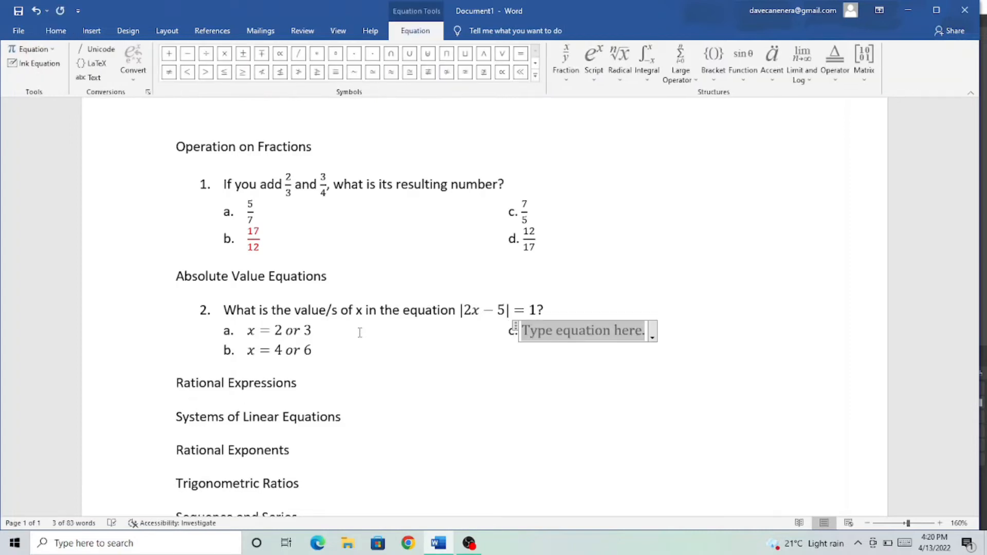
{"action": "type", "text": "x = 1 or 2"}
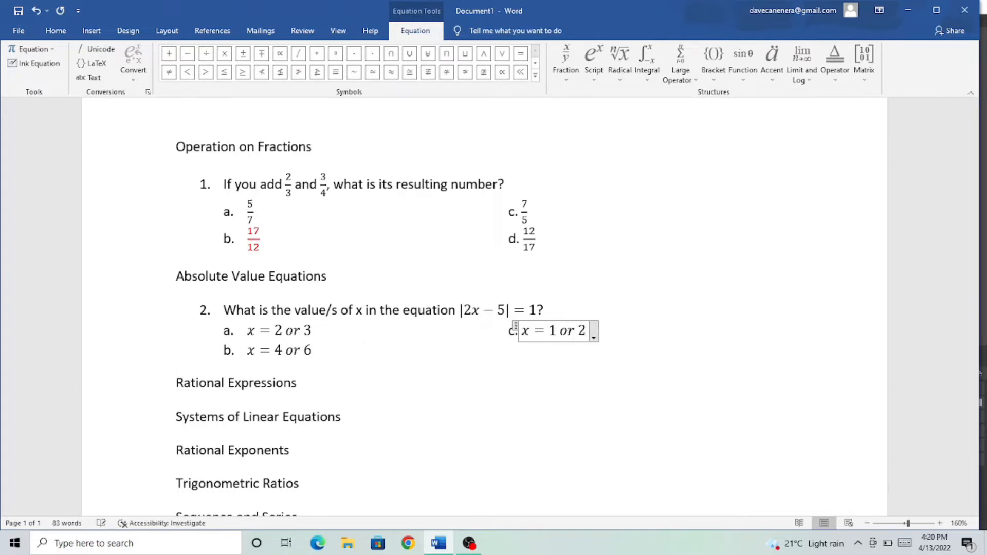
{"action": "left_click", "coordinate": [476, 349]}
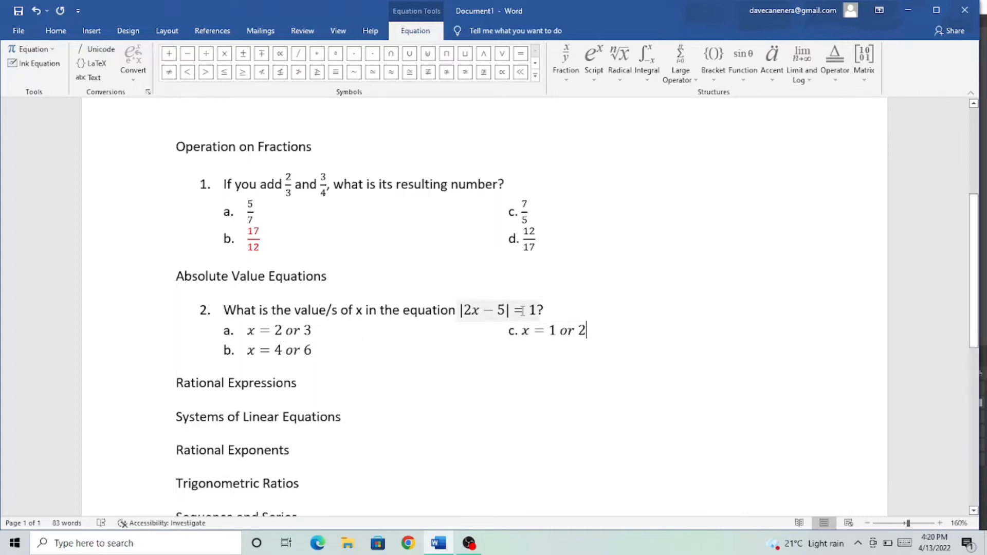
- Add option d on the same line as question 2's option b, aligned under option c, with the equation "x = 3 or 5"
{"action": "left_click", "coordinate": [383, 356]}
{"action": "key", "text": "Tab"}
{"action": "key", "text": "Tab"}
{"action": "key", "text": "Tab"}
{"action": "key", "text": "Tab"}
{"action": "key", "text": "Tab"}
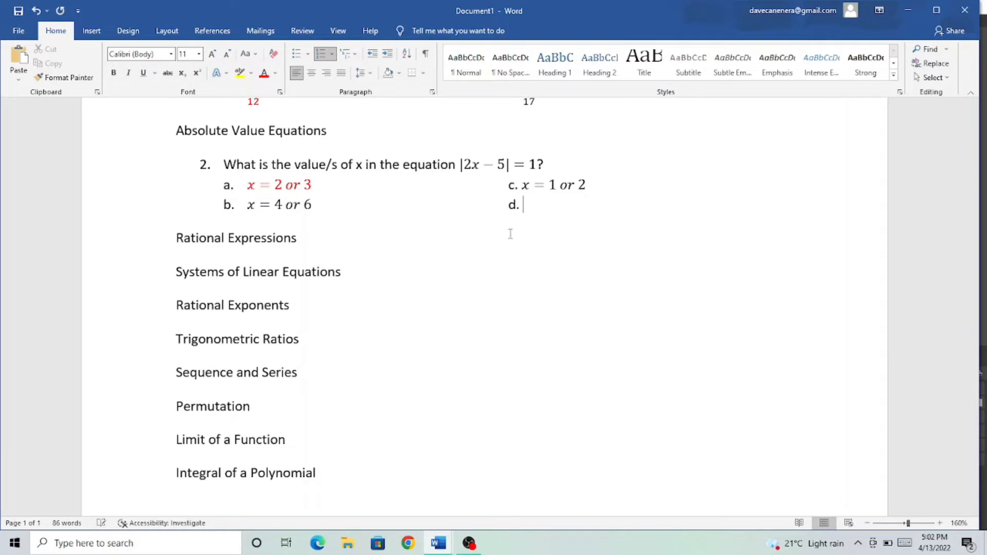
{"action": "key", "text": "alt+equal"}
{"action": "type", "text": "x"}
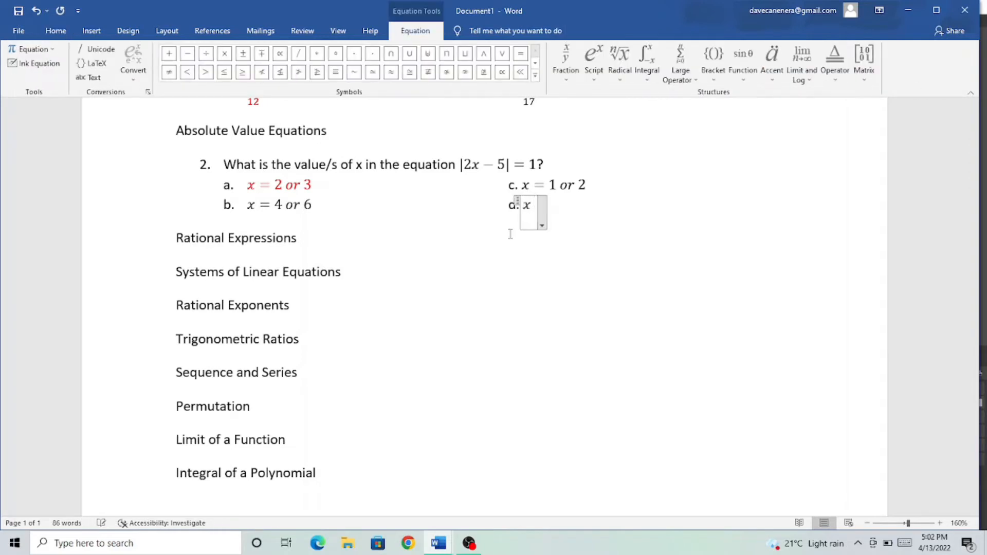
{"action": "type", "text": " +"}
{"action": "key", "text": "BackSpace"}
{"action": "type", "text": "="}
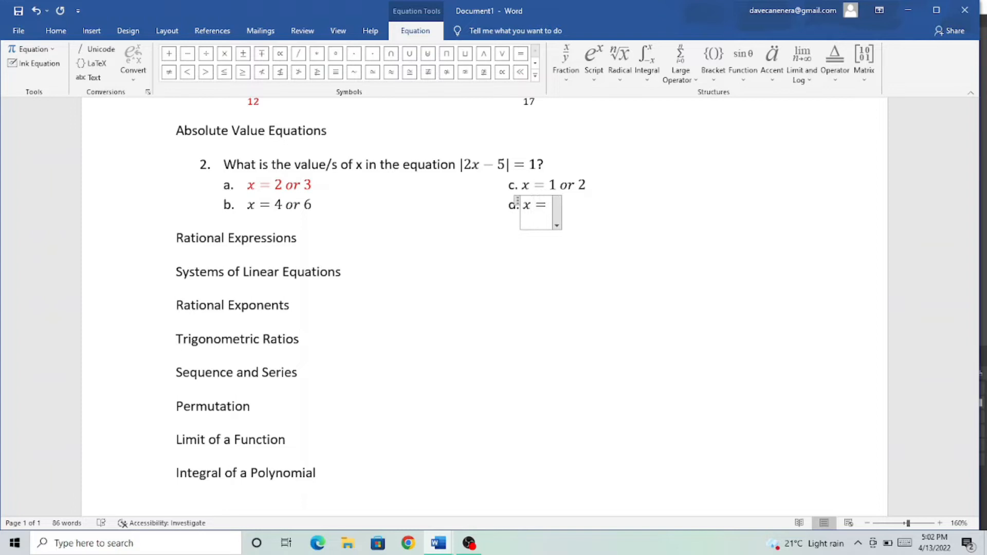
{"action": "type", "text": " 3 or 5"}
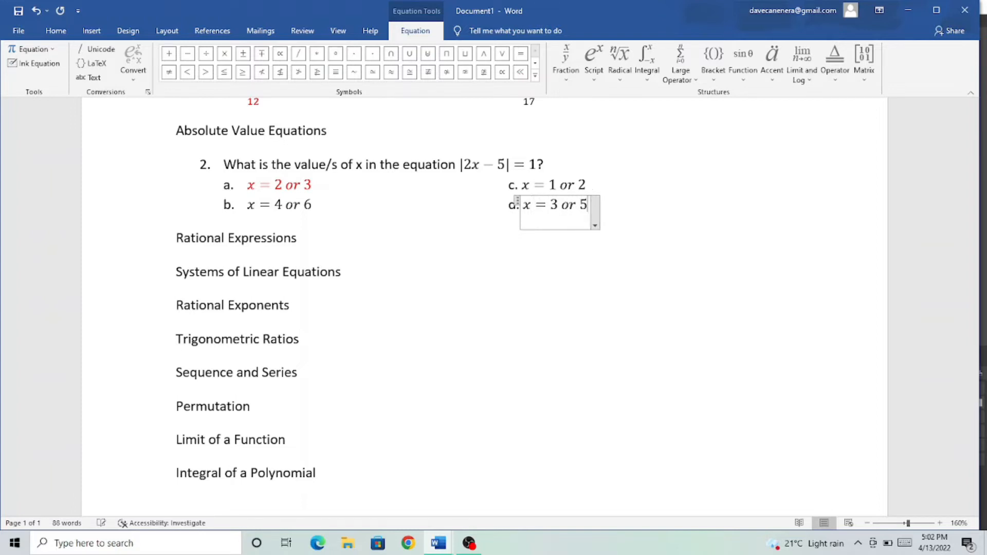
{"action": "scroll", "coordinate": [566, 277], "scroll_direction": "up", "scroll_amount": 3}
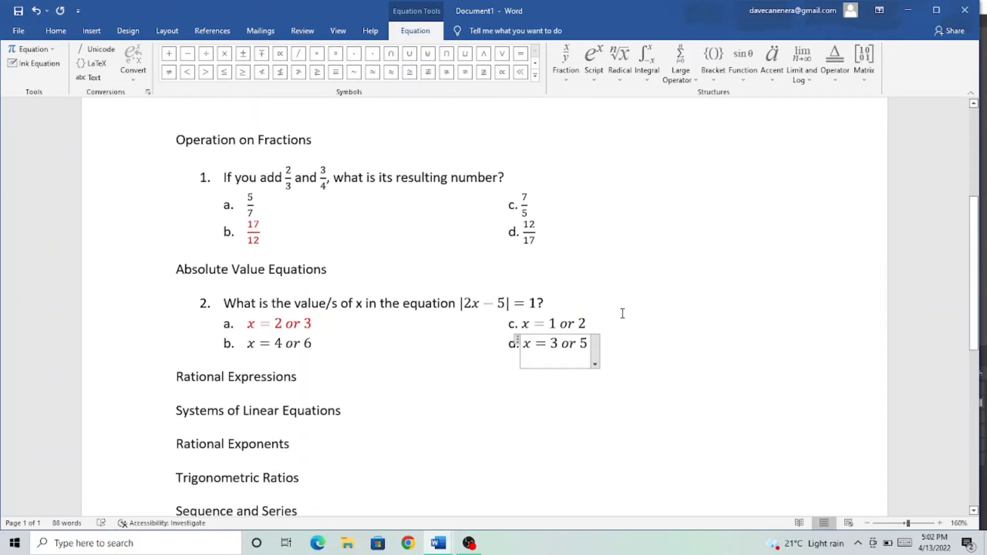
{"action": "left_click", "coordinate": [630, 341]}
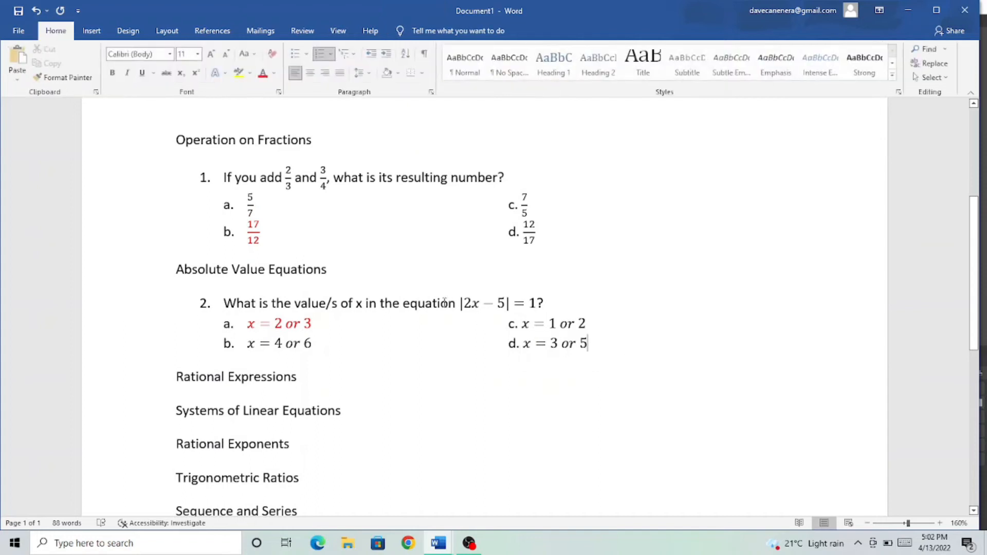
- Start numbered question 3 under the Rational Expressions heading with the text "What is the domain of the function"
{"action": "left_click", "coordinate": [334, 379]}
{"action": "key", "text": "Return"}
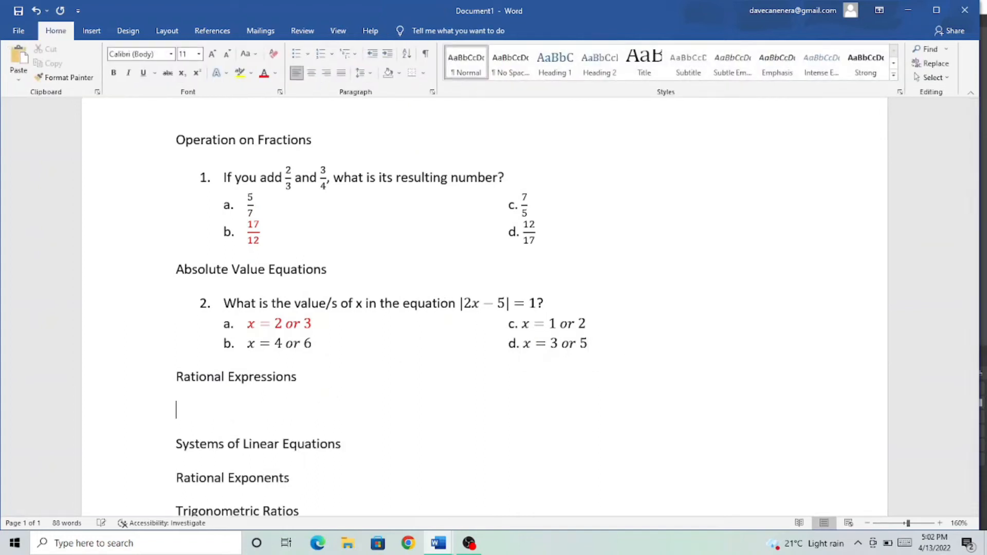
{"action": "type", "text": "3."}
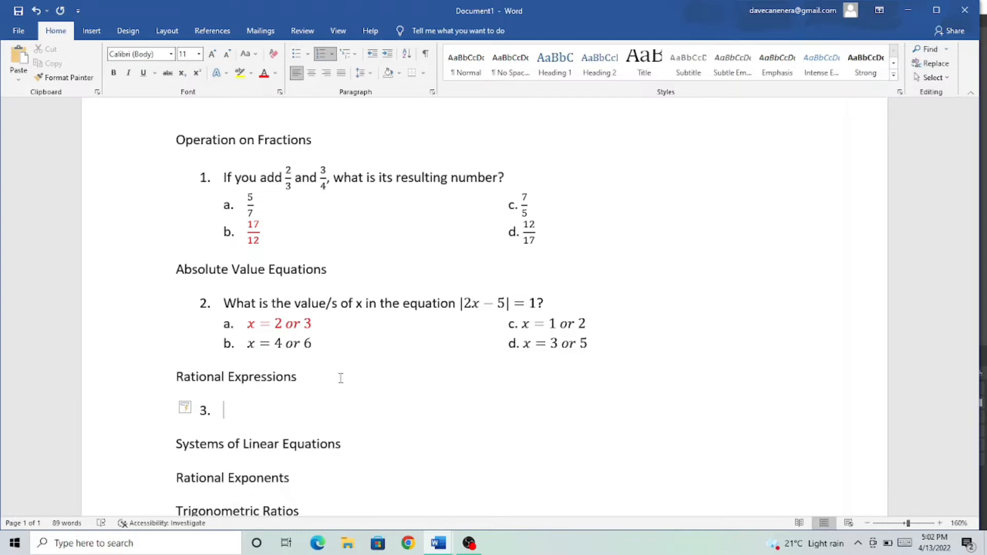
{"action": "type", "text": "What is the domain of the function"}
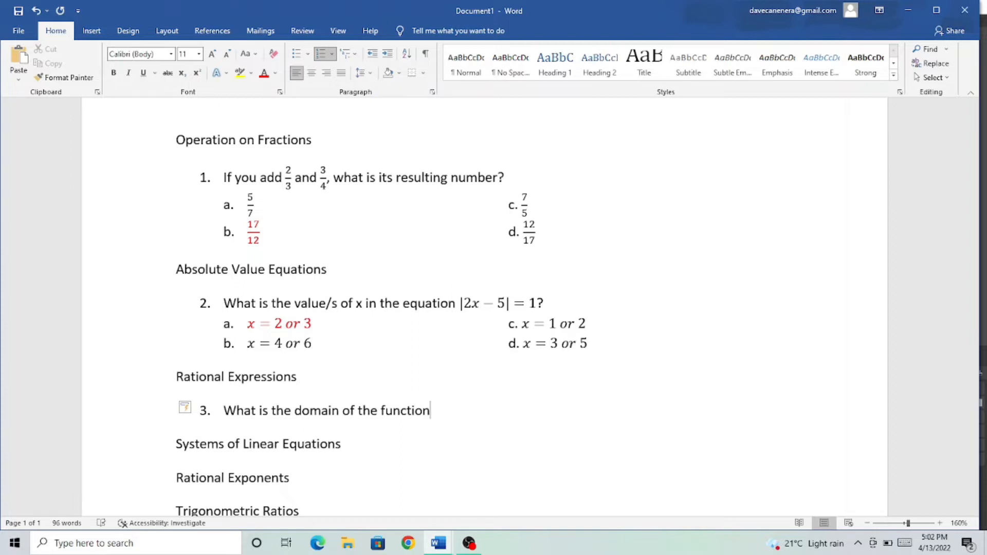
- Insert an equation after question 3's text and begin it with "f(x) ="
{"action": "key", "text": "alt+equal"}
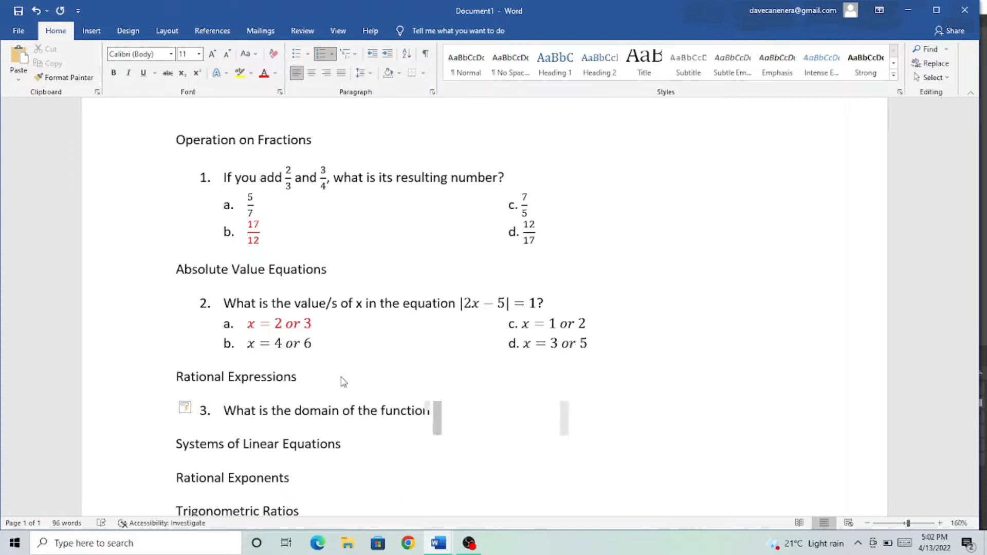
{"action": "type", "text": "f(x"}
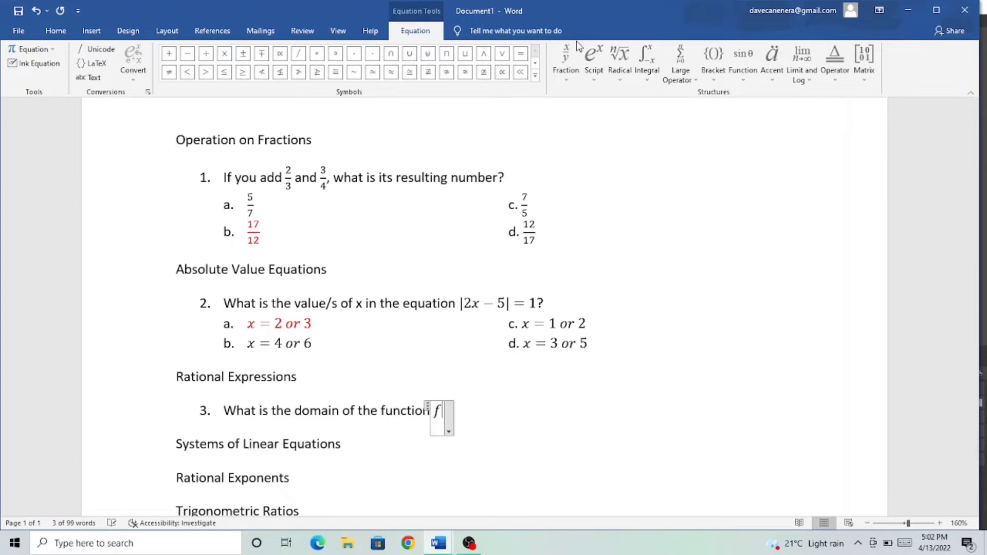
{"action": "key", "text": "BackSpace"}
{"action": "key", "text": "BackSpace"}
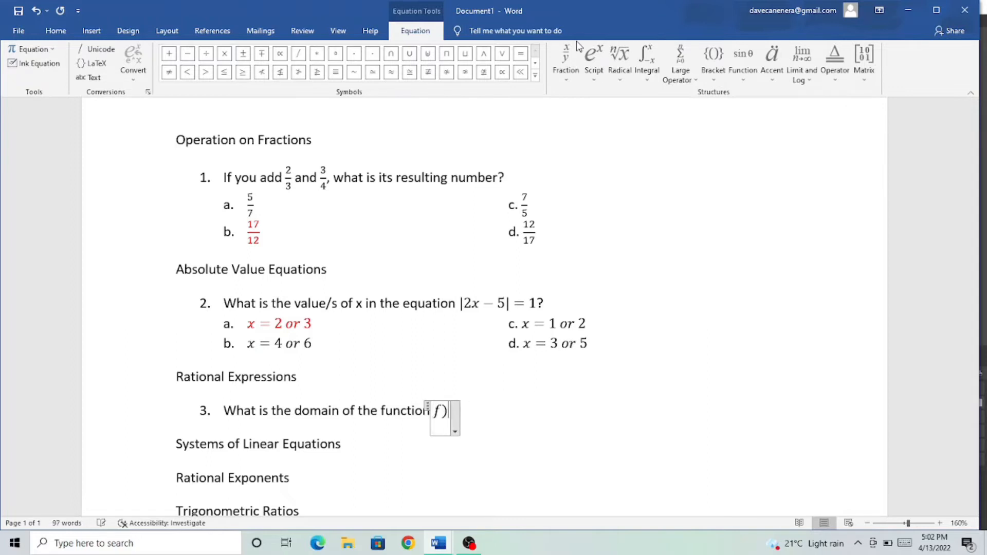
{"action": "type", "text": "(x) ="}
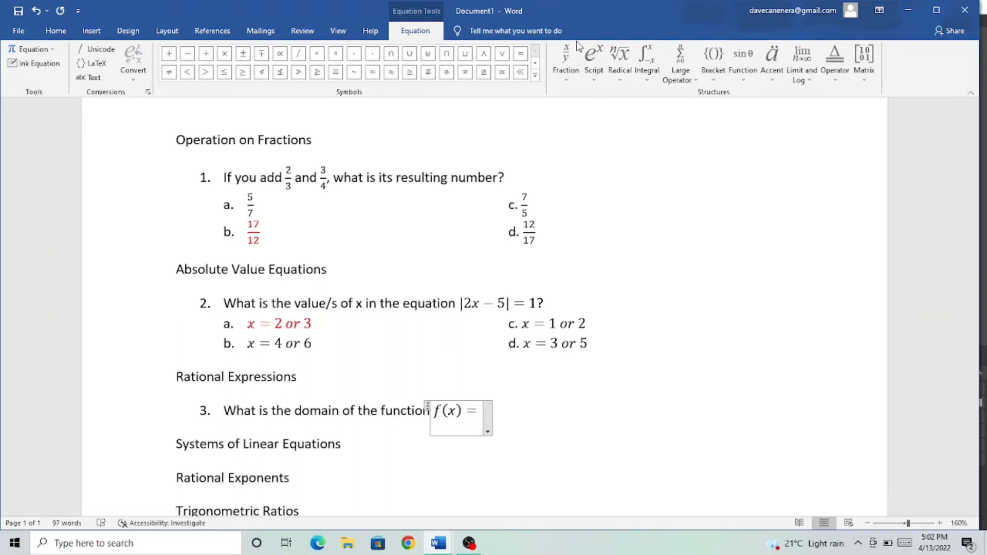
- Add a stacked fraction after the equals sign in question 3, with the numerator 3x² − 6x − 2
{"action": "left_click", "coordinate": [560, 61]}
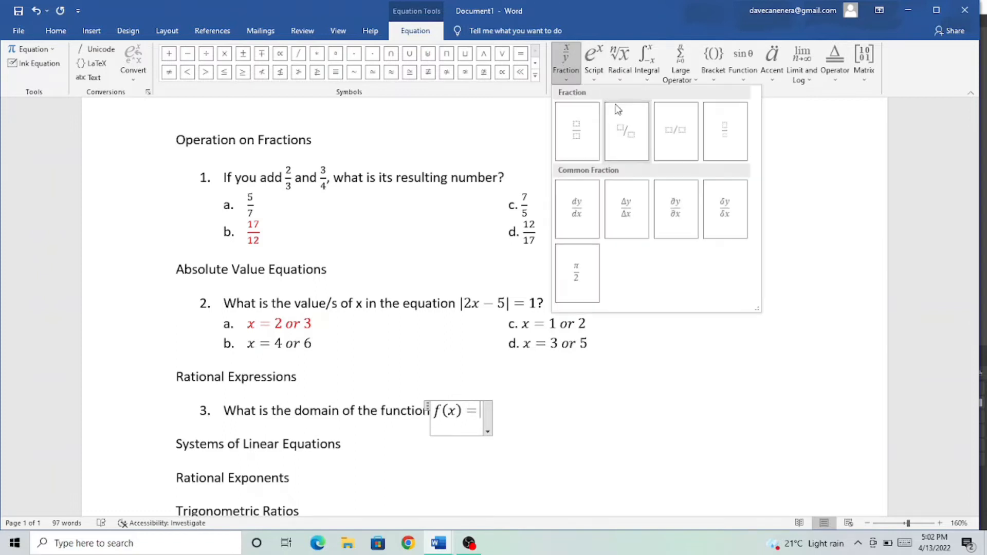
{"action": "left_click", "coordinate": [575, 133]}
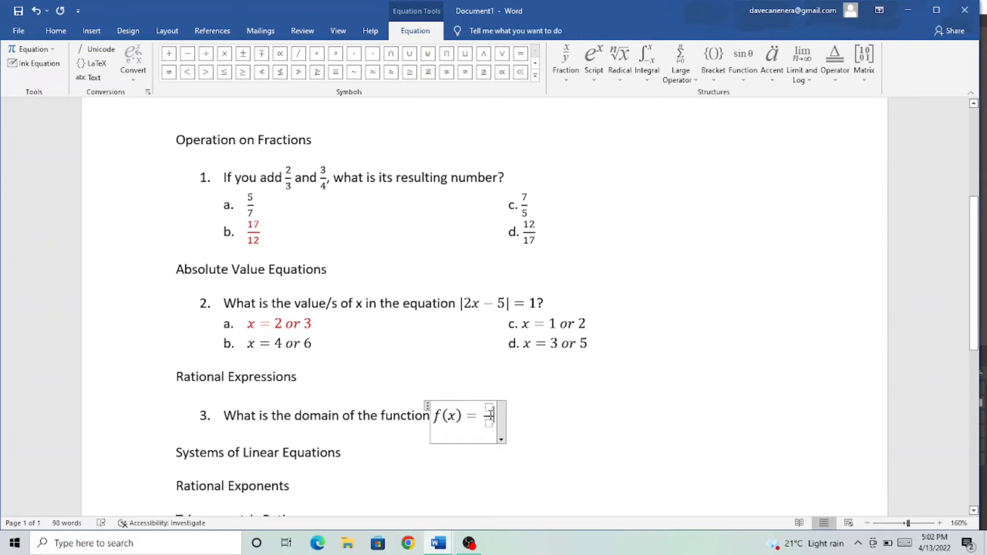
{"action": "left_click", "coordinate": [489, 408]}
{"action": "type", "text": "3"}
{"action": "left_click", "coordinate": [594, 60]}
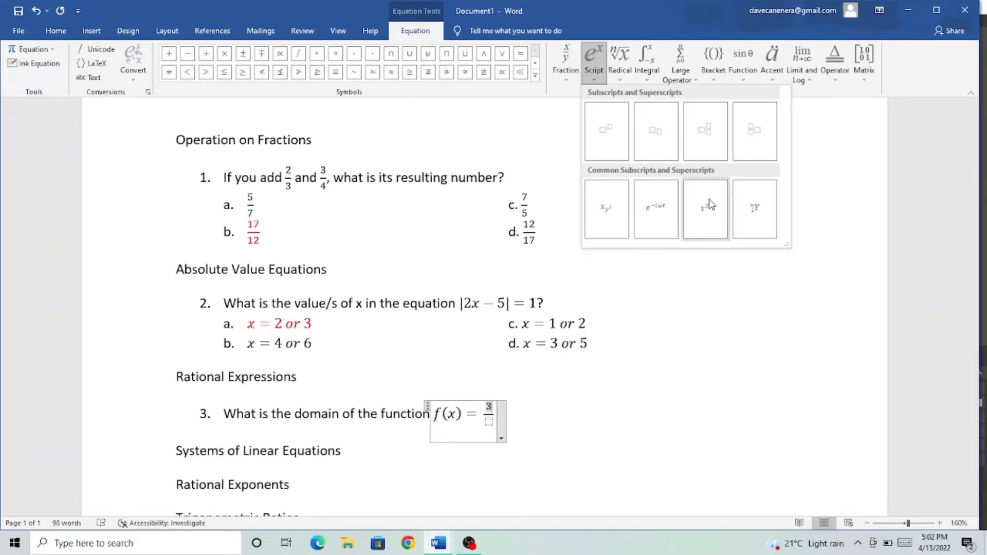
{"action": "left_click", "coordinate": [709, 205]}
{"action": "type", "text": "-6x-2"}
- Fill in the denominator of question 3's fraction as 2x − 8 and leave the equation
{"action": "key", "text": "Down"}
{"action": "type", "text": "2x"}
{"action": "type", "text": "-"}
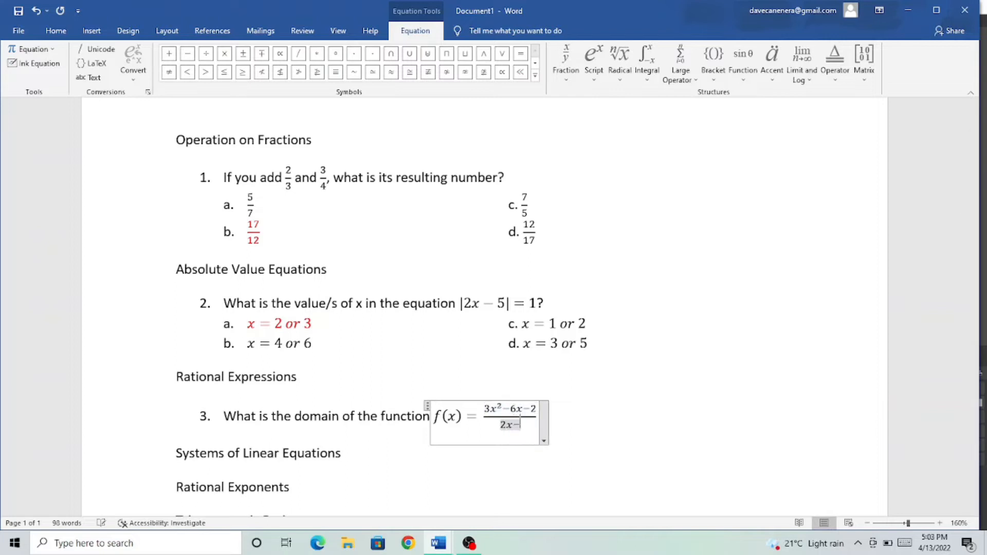
{"action": "type", "text": "6"}
{"action": "key", "text": "Right"}
{"action": "key", "text": "Right"}
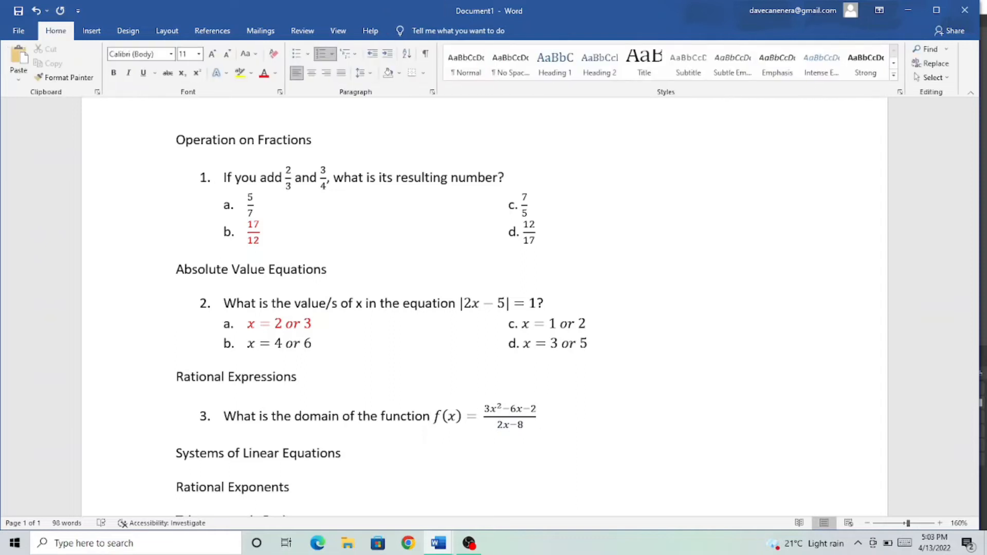
- End question 3 with a question mark after the equation and add an unnumbered line below it
{"action": "key", "text": "ctrl+End"}
{"action": "scroll", "coordinate": [485, 307], "scroll_direction": "down", "scroll_amount": 1}
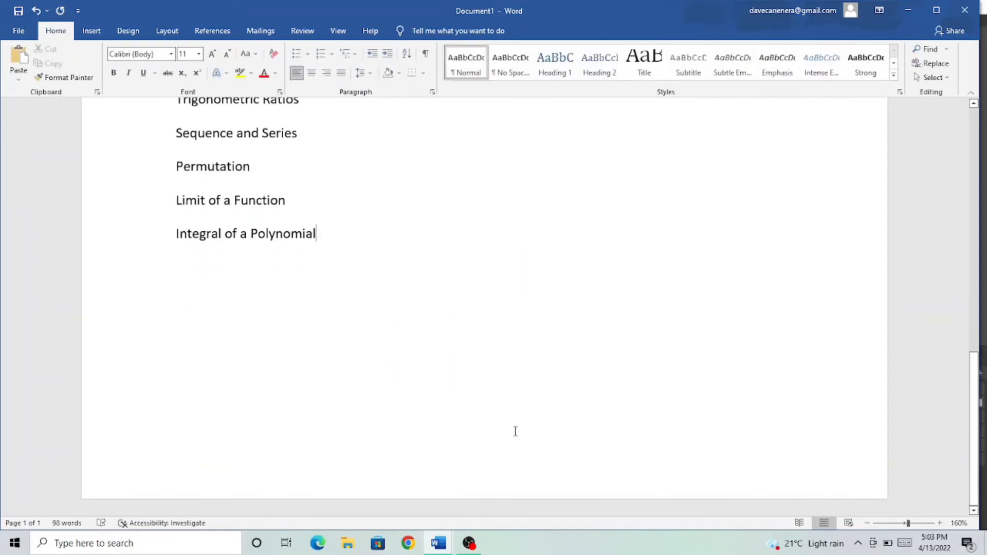
{"action": "scroll", "coordinate": [518, 426], "scroll_direction": "up", "scroll_amount": 10}
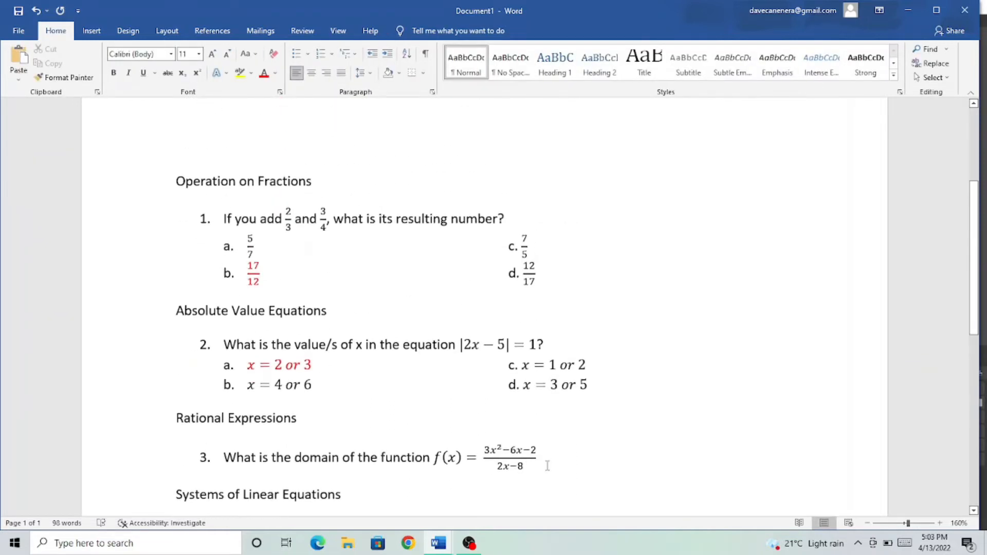
{"action": "left_click", "coordinate": [548, 466]}
{"action": "type", "text": "?"}
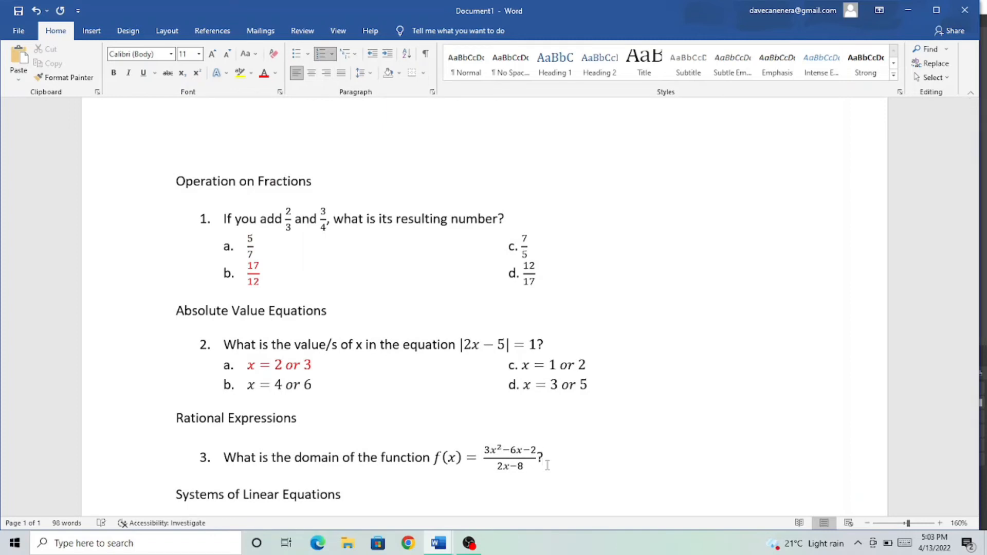
{"action": "key", "text": "Return"}
{"action": "key", "text": "BackSpace"}
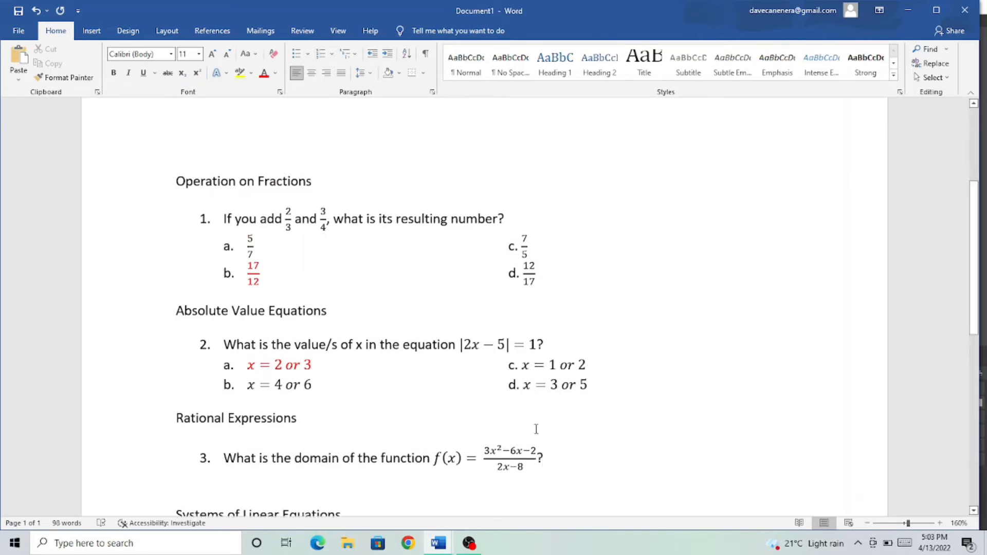
- Start question 3's answer choices with option a, entered as an equation containing the double-struck real numbers symbol ℝ
{"action": "scroll", "coordinate": [523, 422], "scroll_direction": "down", "scroll_amount": 2}
{"action": "scroll", "coordinate": [523, 422], "scroll_direction": "down", "scroll_amount": 1}
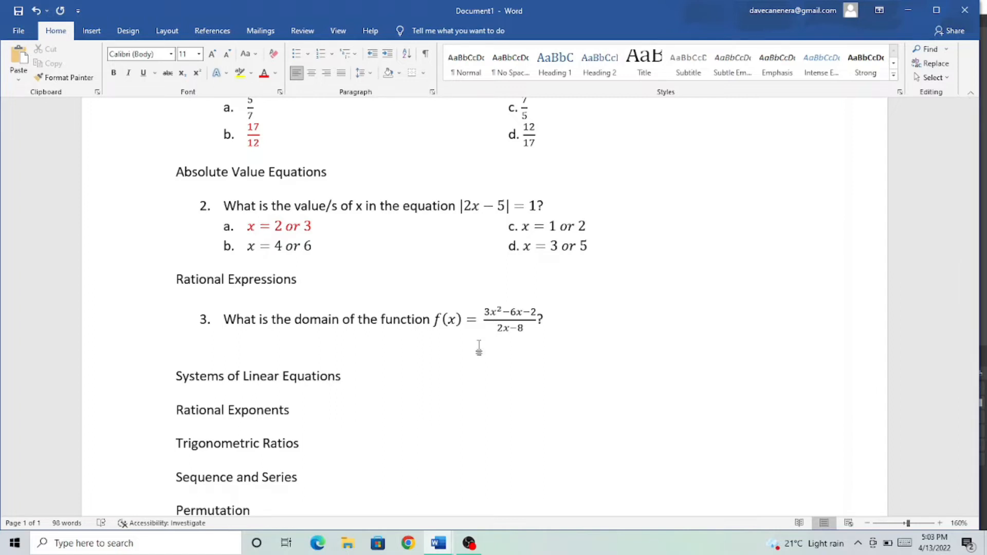
{"action": "type", "text": "a."}
{"action": "key", "text": "alt+equal"}
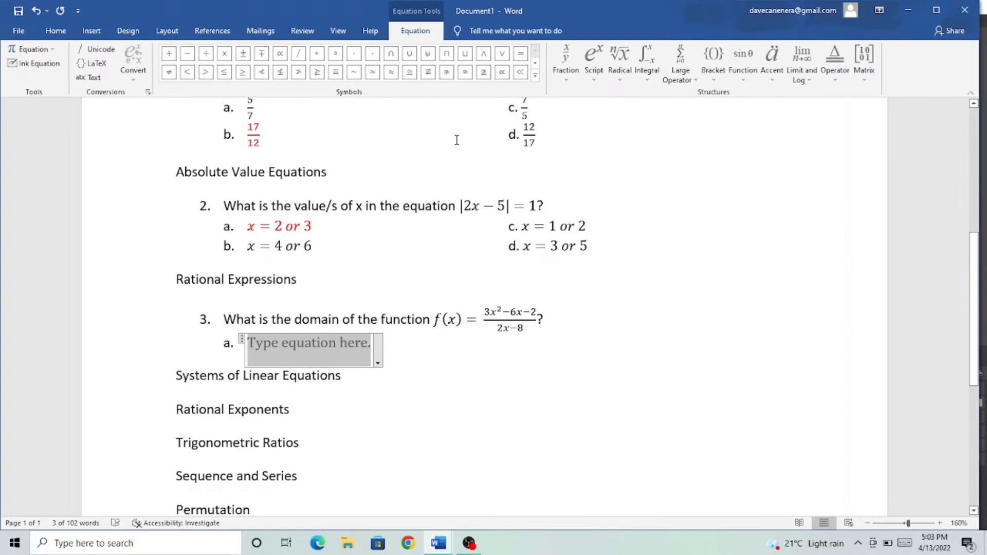
{"action": "left_click", "coordinate": [536, 77]}
{"action": "left_click", "coordinate": [508, 52]}
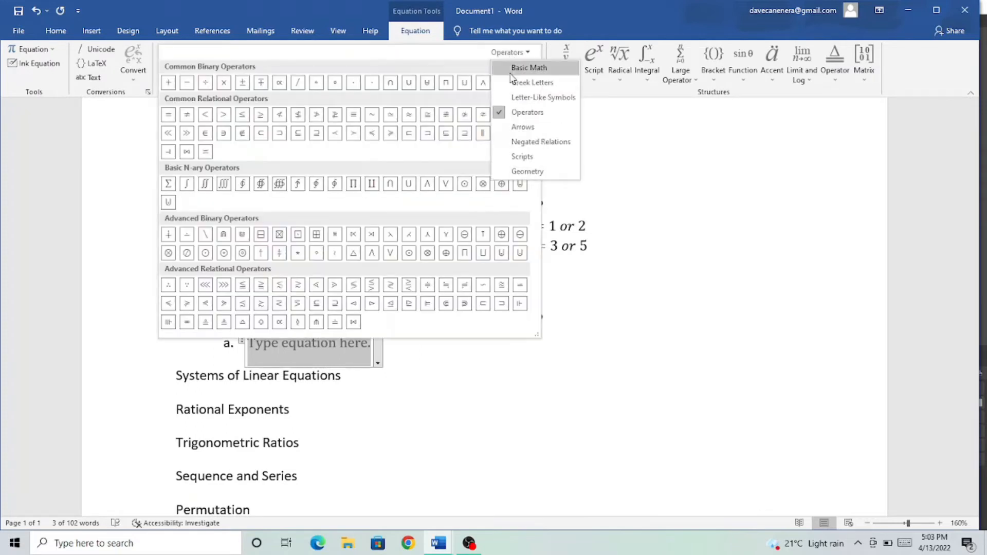
{"action": "left_click", "coordinate": [551, 97]}
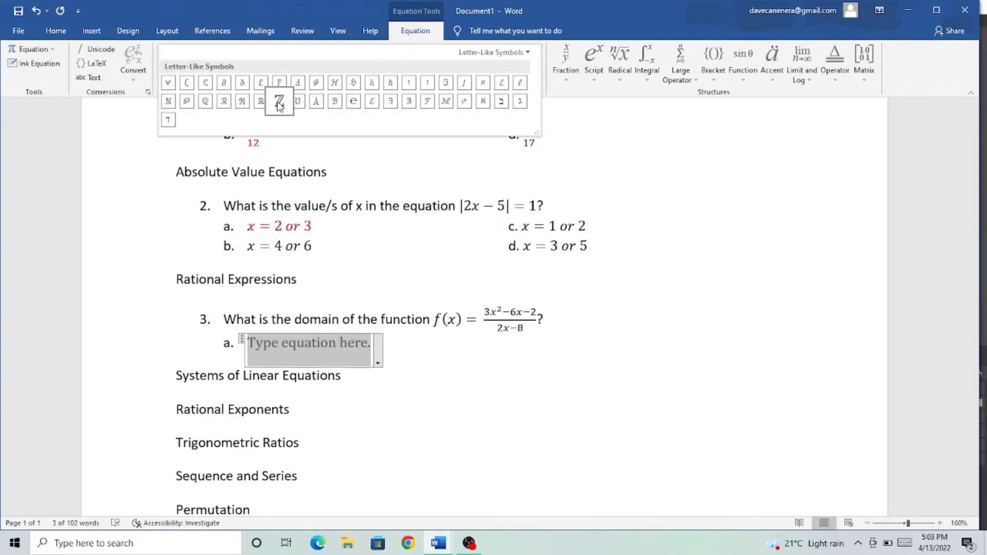
{"action": "left_click", "coordinate": [260, 101]}
{"action": "left_click", "coordinate": [332, 352]}
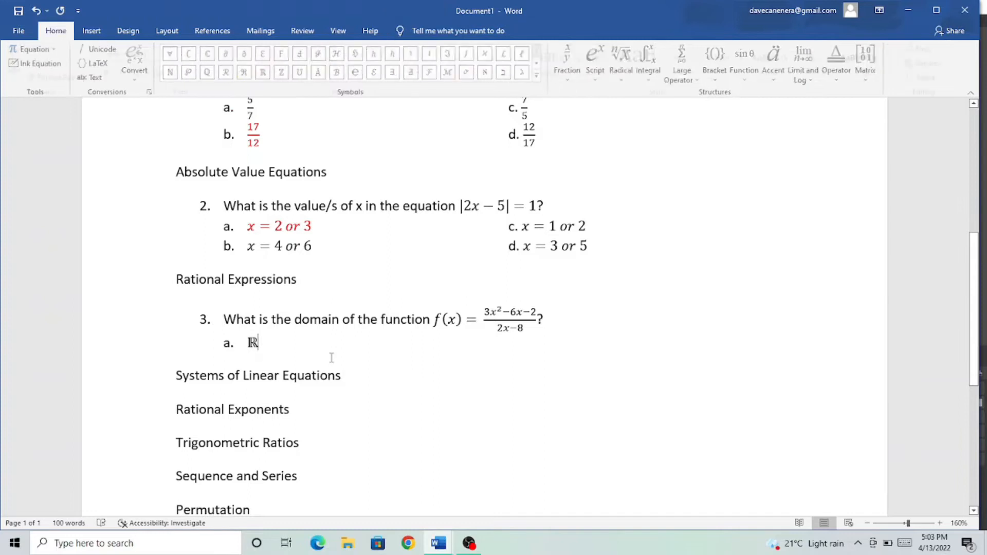
- Add option b to question 3 as the equation ℝ ∖ 4, using the set minus operator
{"action": "key", "text": "Return"}
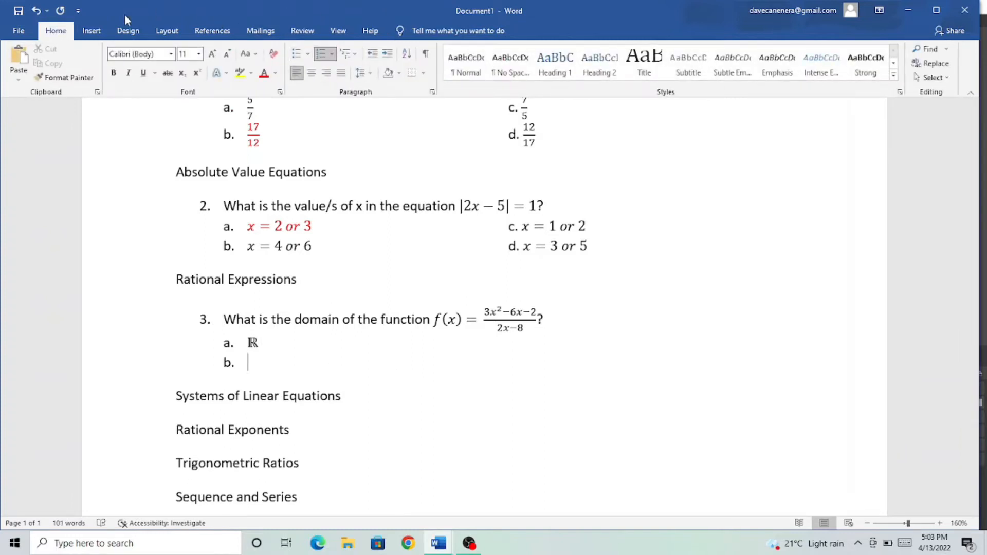
{"action": "key", "text": "alt+equal"}
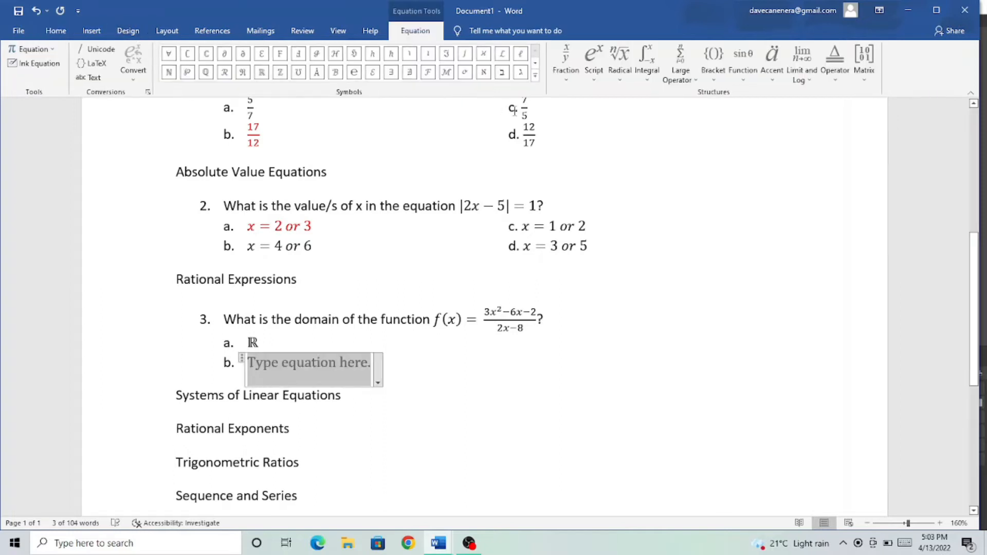
{"action": "left_click", "coordinate": [262, 73]}
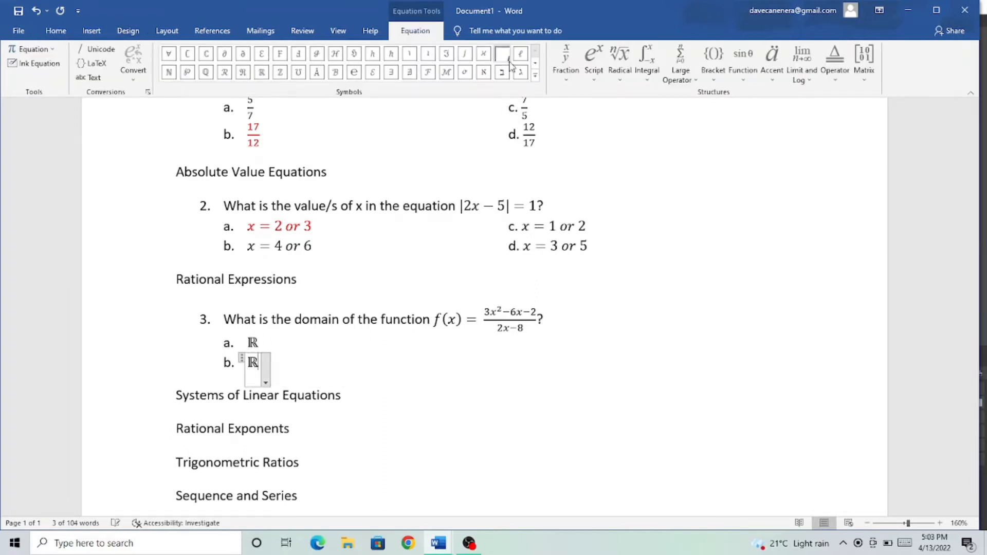
{"action": "left_click", "coordinate": [535, 74]}
{"action": "left_click", "coordinate": [523, 53]}
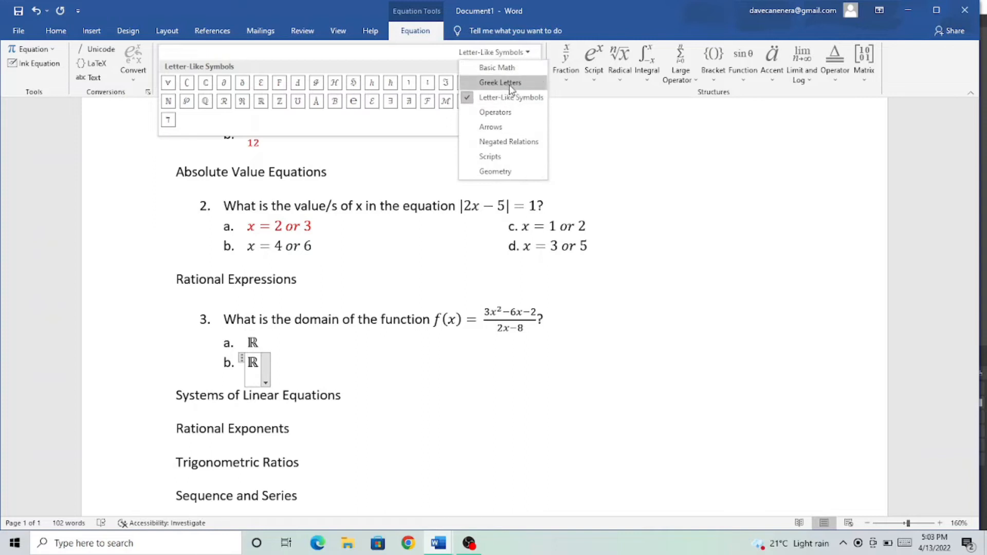
{"action": "left_click", "coordinate": [512, 113]}
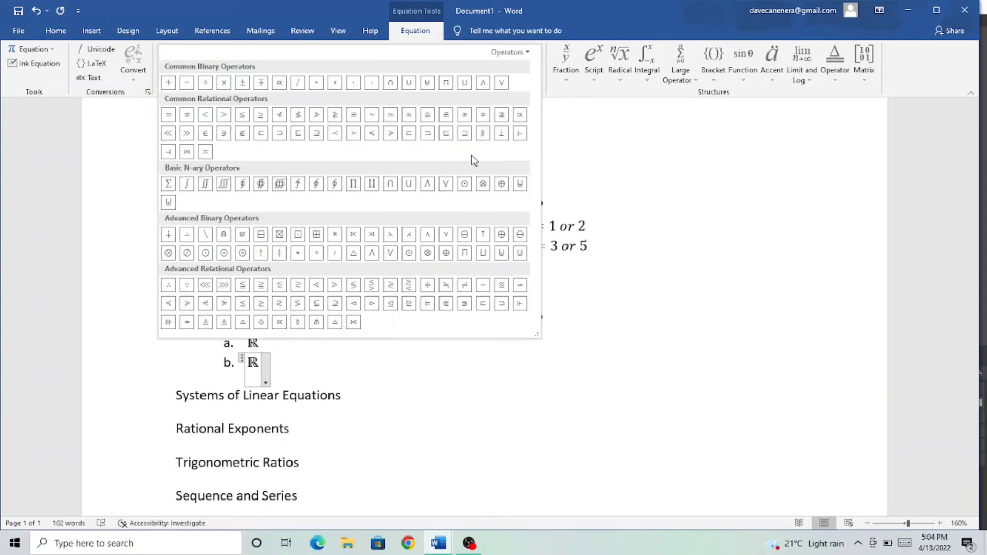
{"action": "left_click", "coordinate": [205, 235]}
{"action": "type", "text": "4"}
- Add the label "c." on option a's line of question 3, tabbed over to align with the second column of choices
{"action": "left_click", "coordinate": [359, 341]}
{"action": "key", "text": "Tab"}
{"action": "key", "text": "Tab"}
{"action": "key", "text": "Tab"}
{"action": "key", "text": "Tab"}
{"action": "key", "text": "Tab"}
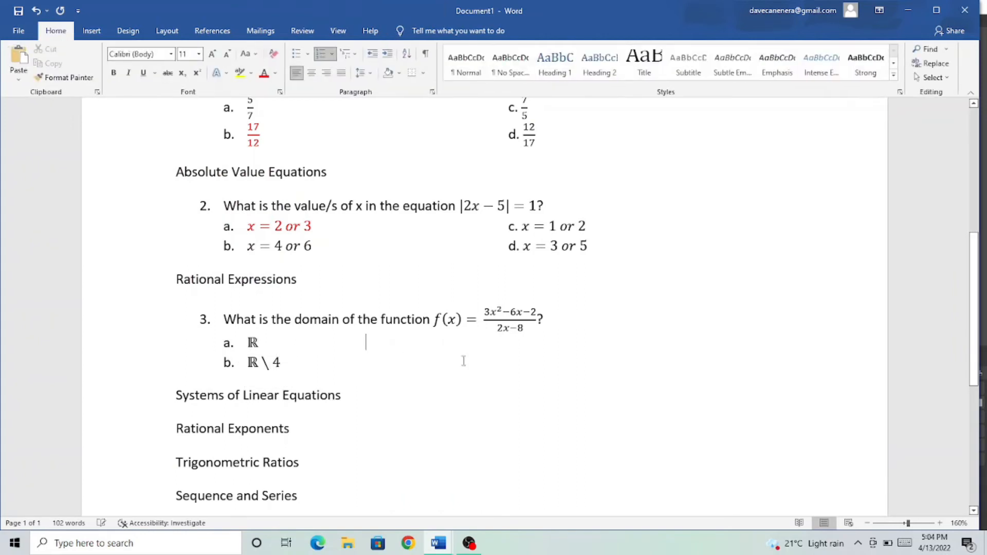
{"action": "type", "text": "c."}
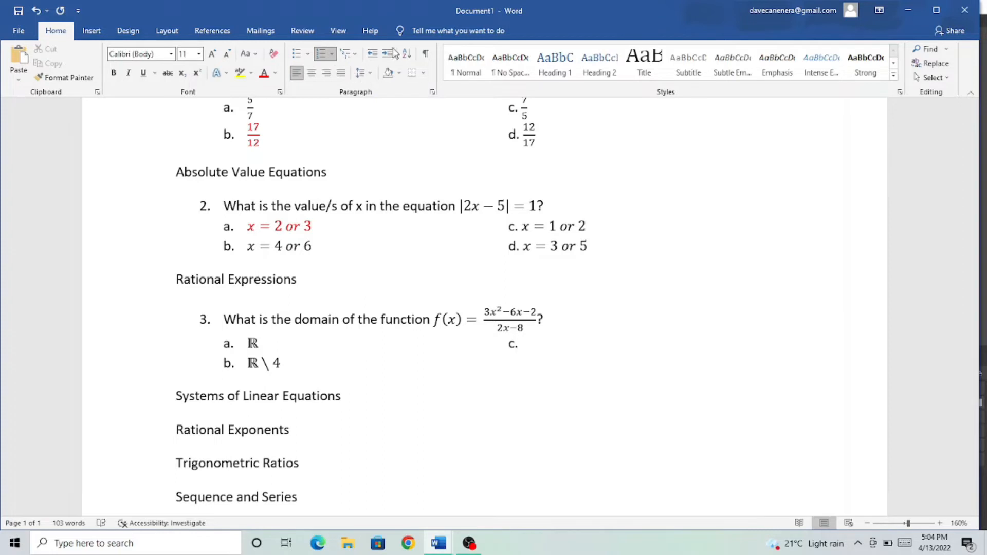
- Fill in question 3's option c with the equation ℝ ∖ −4
{"action": "key", "text": "alt+equal"}
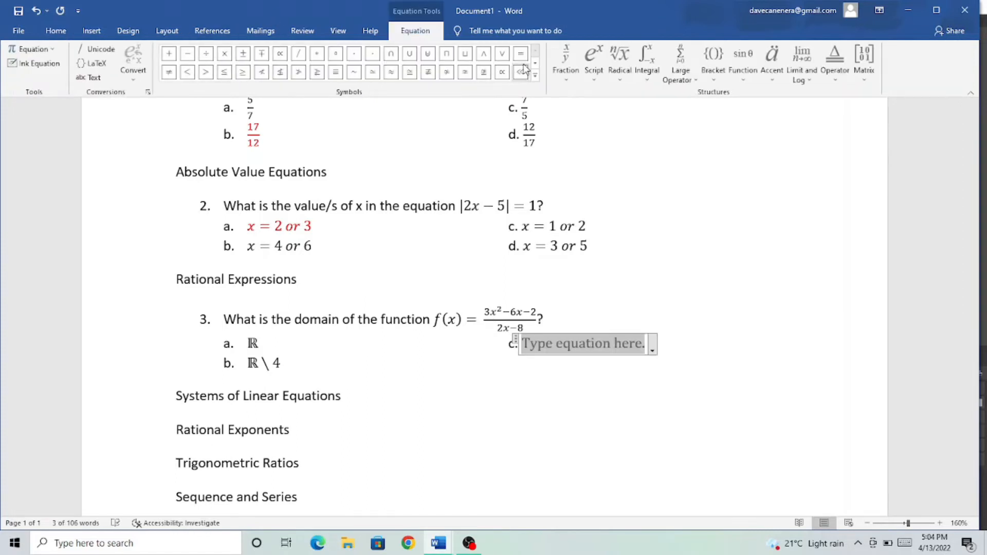
{"action": "left_click", "coordinate": [535, 77]}
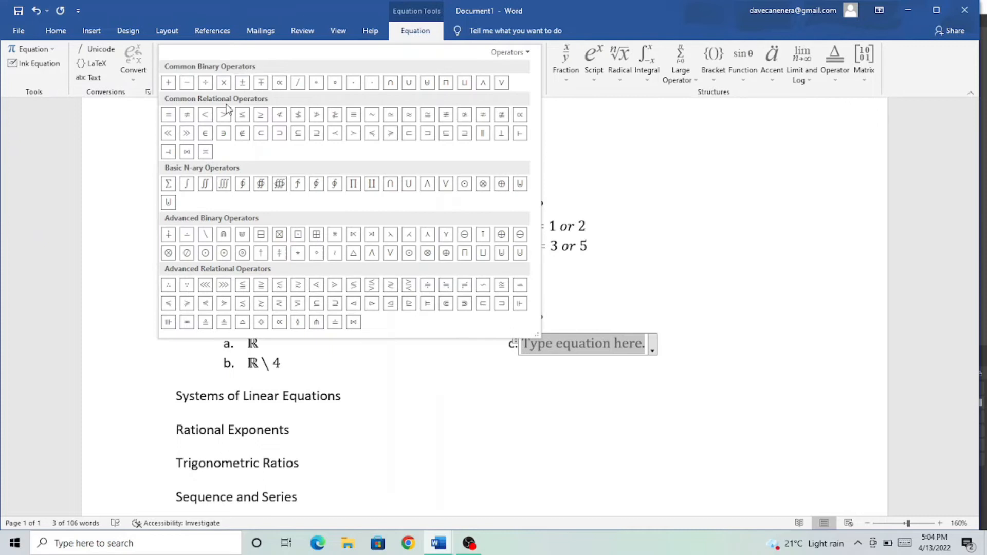
{"action": "left_click", "coordinate": [205, 235]}
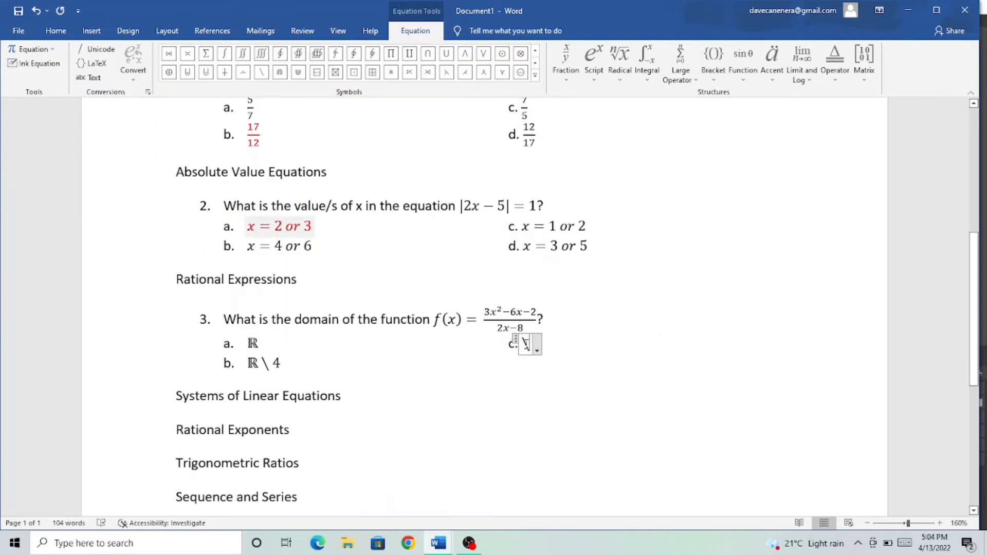
{"action": "left_click", "coordinate": [535, 75]}
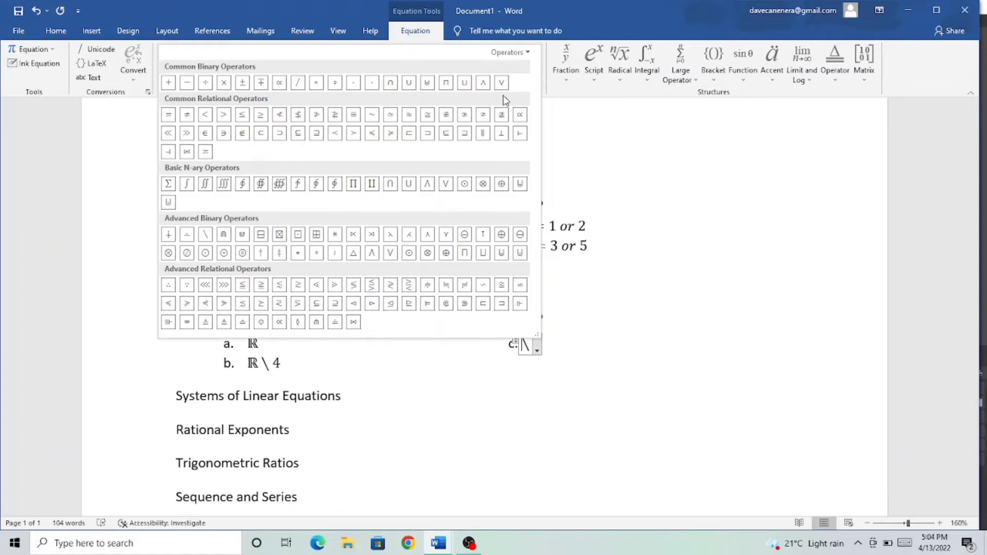
{"action": "left_click", "coordinate": [527, 54]}
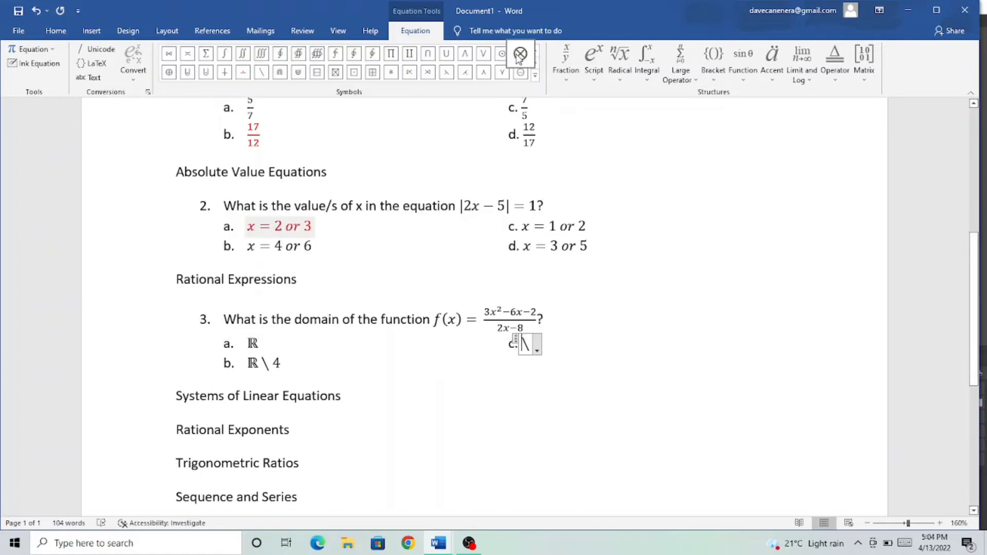
{"action": "left_click", "coordinate": [534, 77]}
{"action": "left_click", "coordinate": [510, 52]}
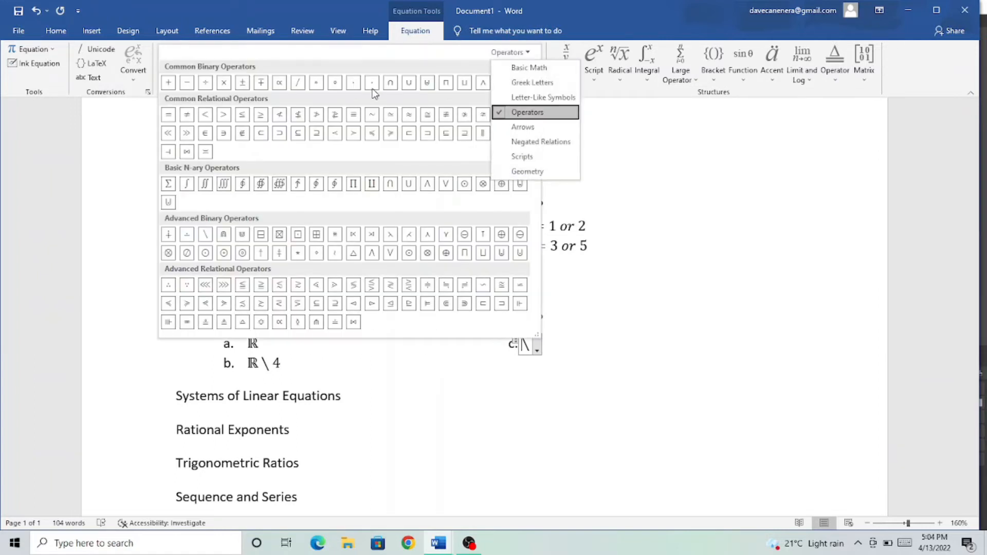
{"action": "left_click", "coordinate": [534, 98]}
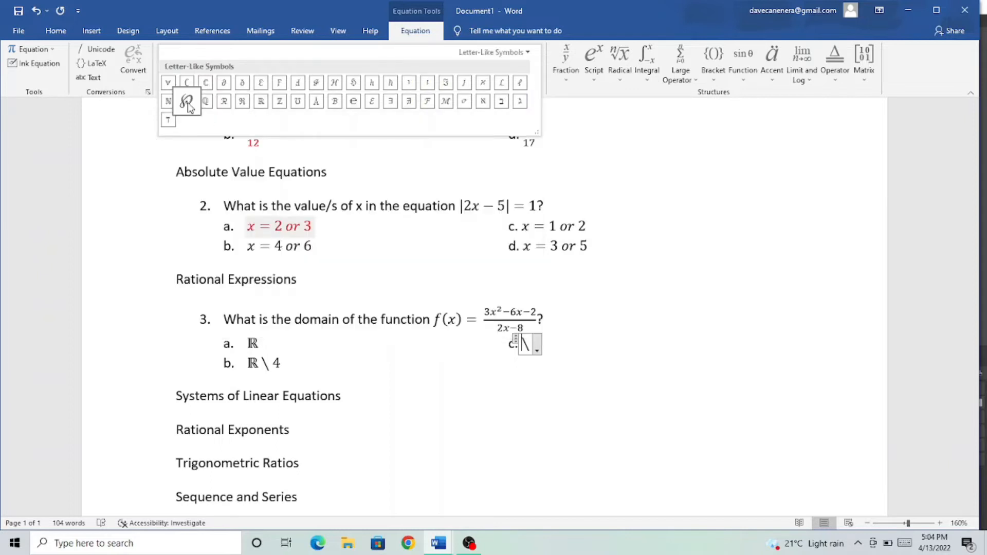
{"action": "left_click", "coordinate": [260, 101]}
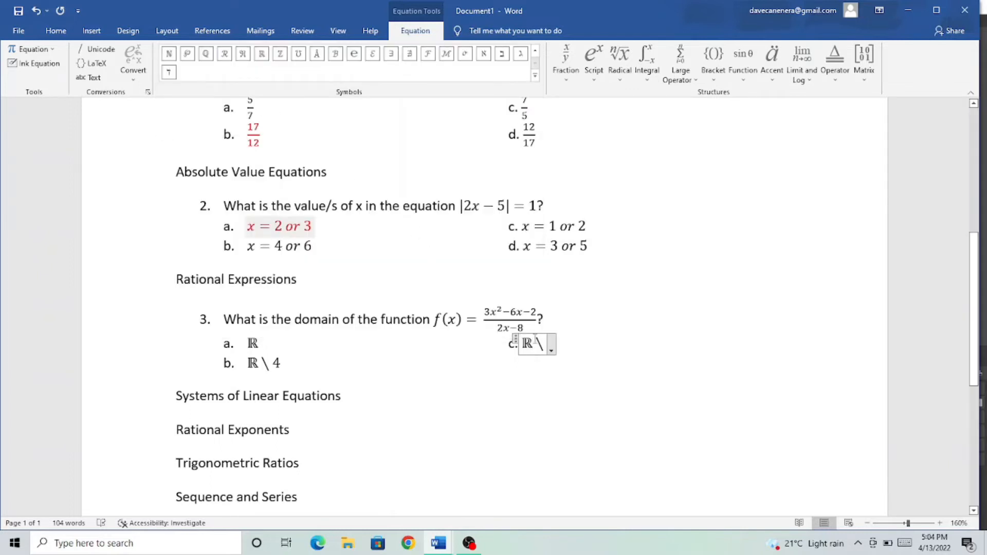
{"action": "type", "text": "-4"}
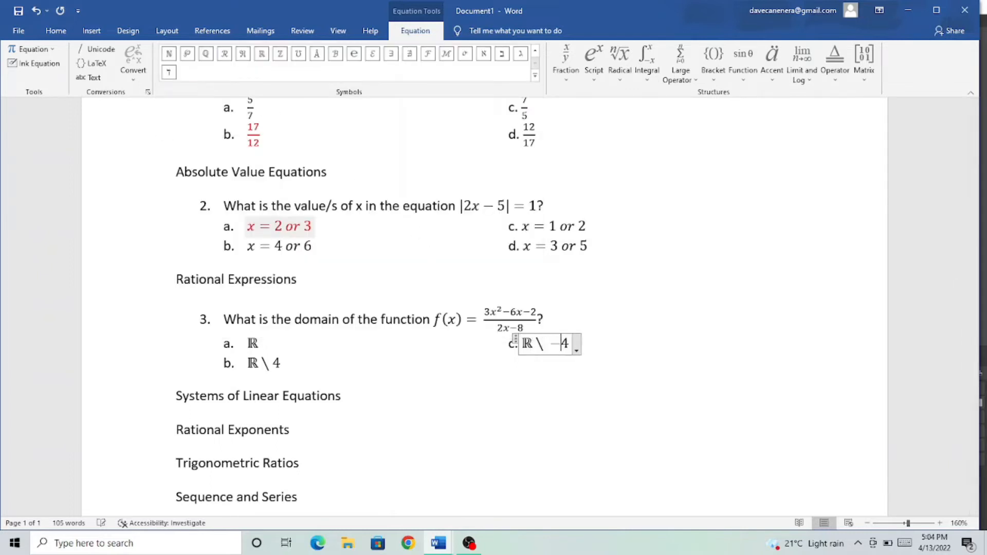
- Add the label "d." on option b's line of question 3, tabbed over to align under option c
{"action": "left_click", "coordinate": [359, 365]}
{"action": "key", "text": "Tab"}
{"action": "key", "text": "Tab"}
{"action": "key", "text": "Tab"}
{"action": "key", "text": "Tab"}
{"action": "key", "text": "Tab"}
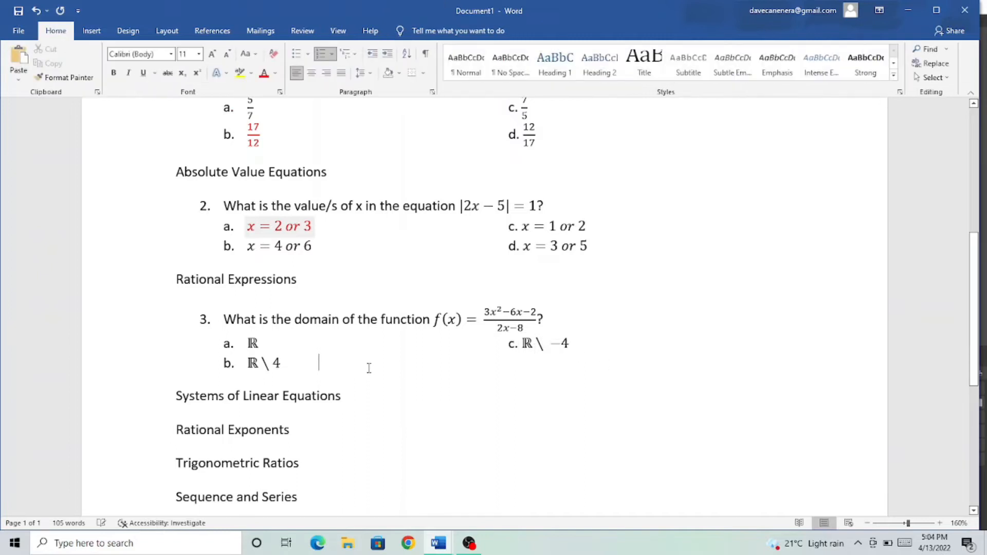
{"action": "type", "text": "d."}
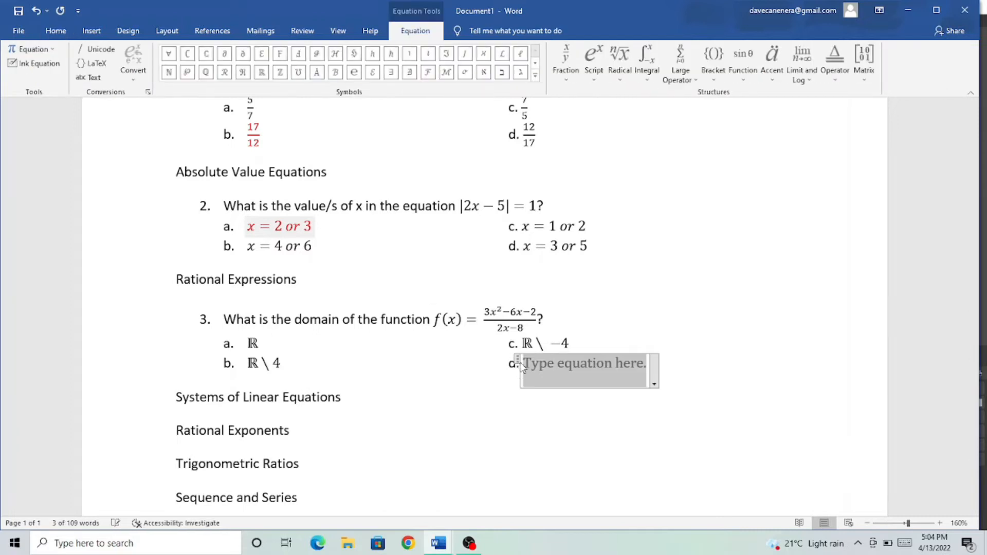
- Fill in question 3's option d with the equation ℝ ∖ 8 and leave the equation
{"action": "left_click", "coordinate": [261, 73]}
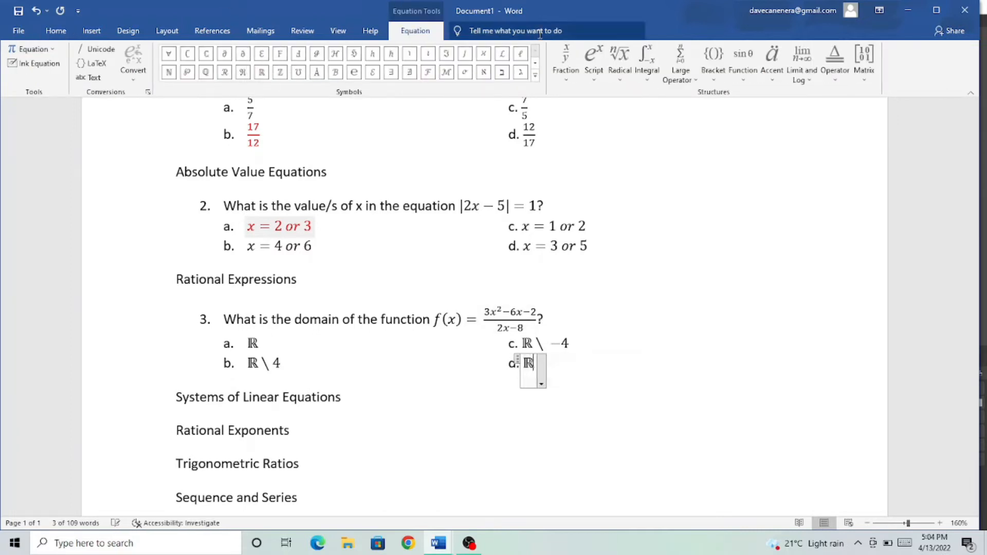
{"action": "left_click", "coordinate": [535, 75]}
{"action": "left_click", "coordinate": [530, 53]}
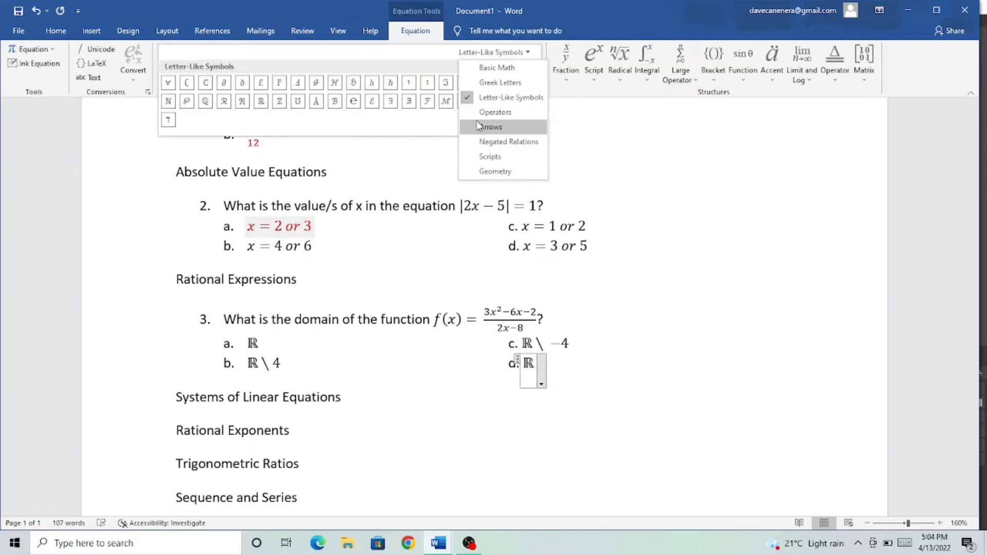
{"action": "left_click", "coordinate": [484, 110]}
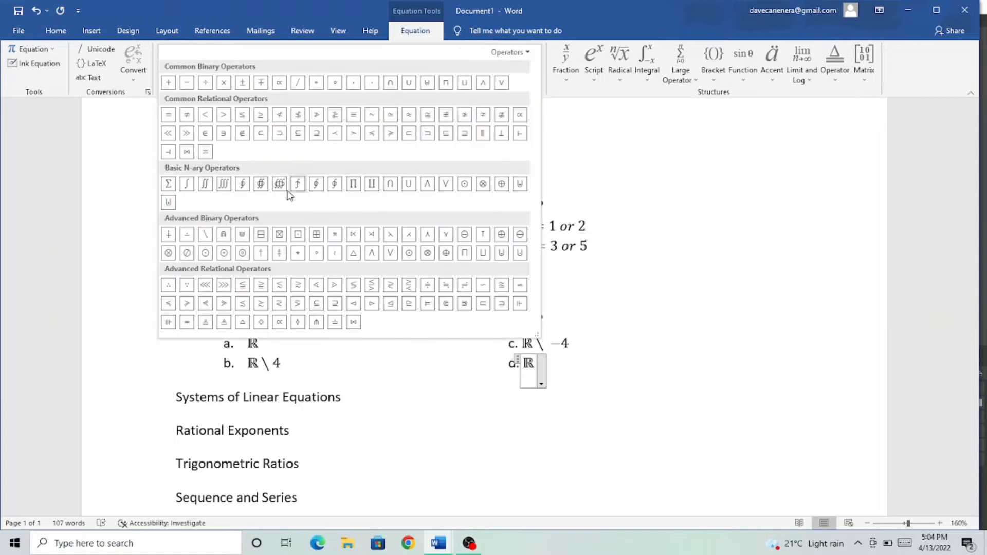
{"action": "left_click", "coordinate": [205, 235]}
{"action": "type", "text": "8"}
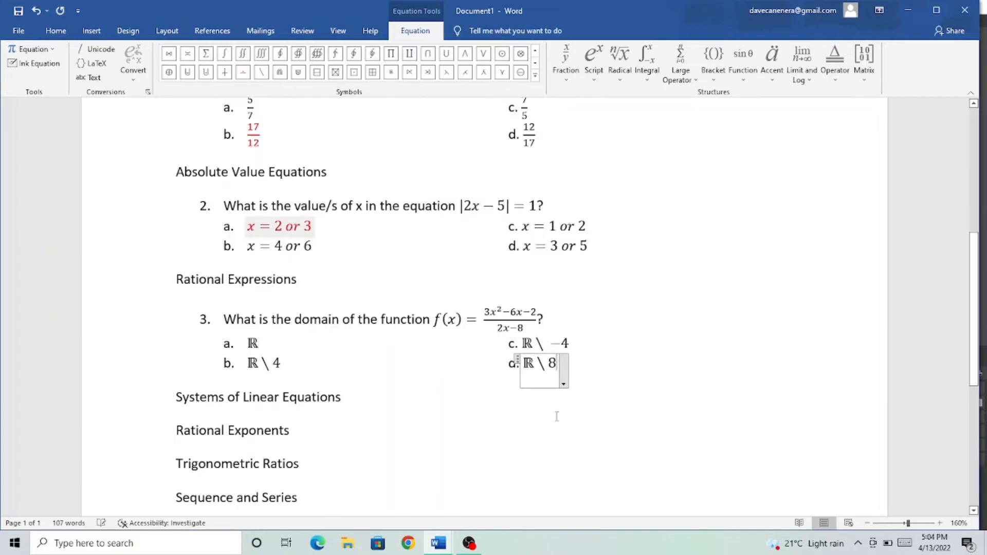
{"action": "left_click", "coordinate": [592, 363]}
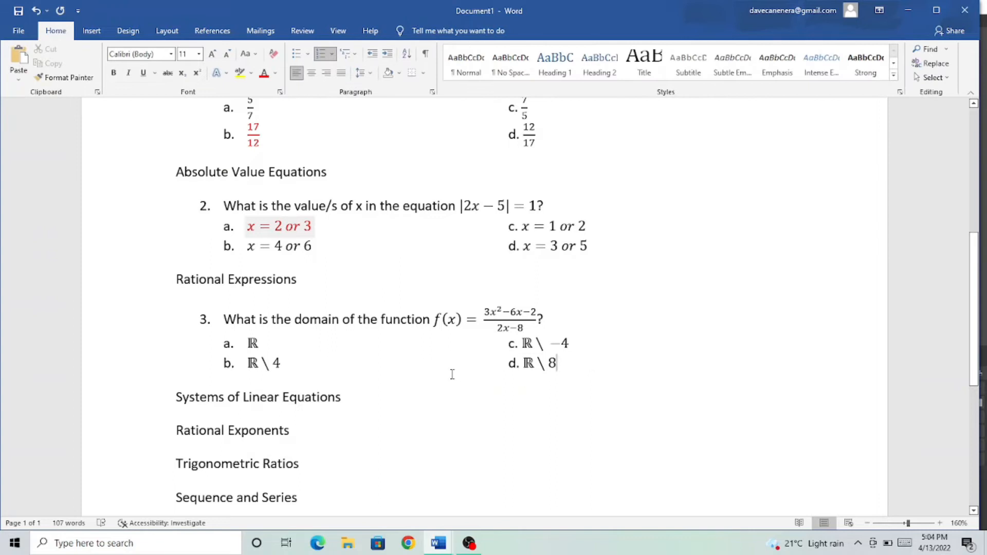
- Mark option b of question 3 as the correct answer by colouring its equation red
{"action": "scroll", "coordinate": [450, 369], "scroll_direction": "down", "scroll_amount": 3}
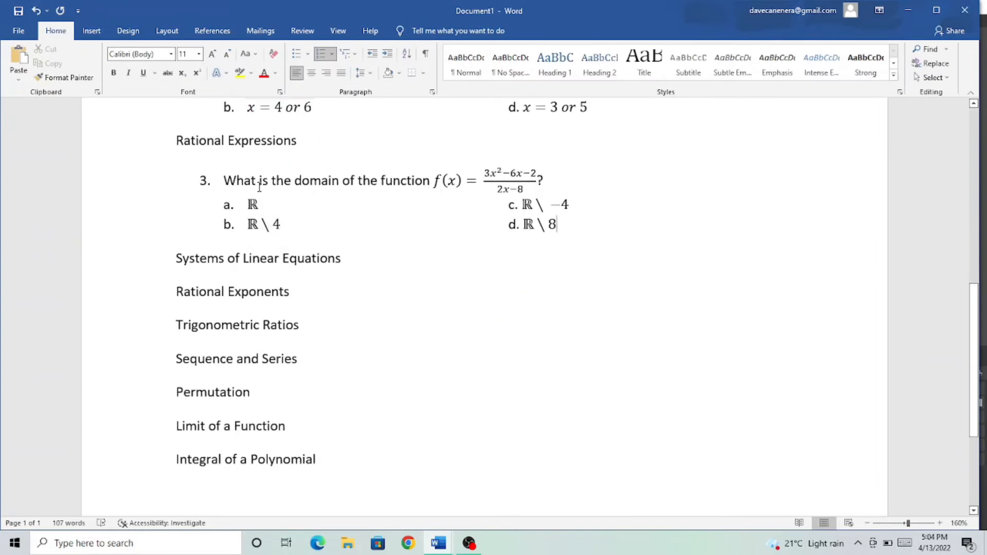
{"action": "left_click_drag", "start_coordinate": [289, 230], "coordinate": [257, 221]}
{"action": "left_click", "coordinate": [263, 73]}
- Add question 4 under the Systems of Linear Equations heading, beginning with "What is the value of"
{"action": "left_click", "coordinate": [360, 261]}
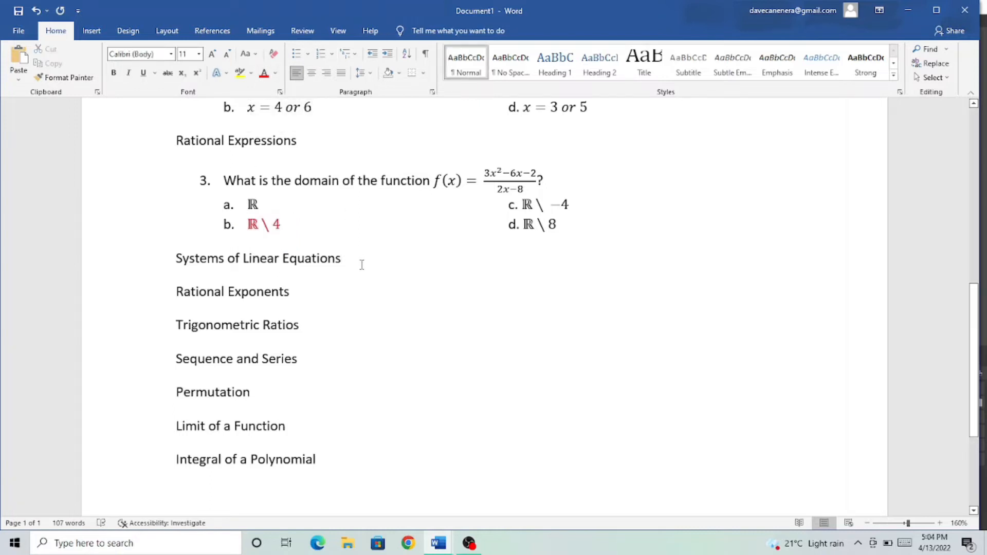
{"action": "scroll", "coordinate": [361, 263], "scroll_direction": "up", "scroll_amount": 2}
{"action": "scroll", "coordinate": [363, 265], "scroll_direction": "down", "scroll_amount": 2}
{"action": "key", "text": "Return"}
{"action": "type", "text": "4."}
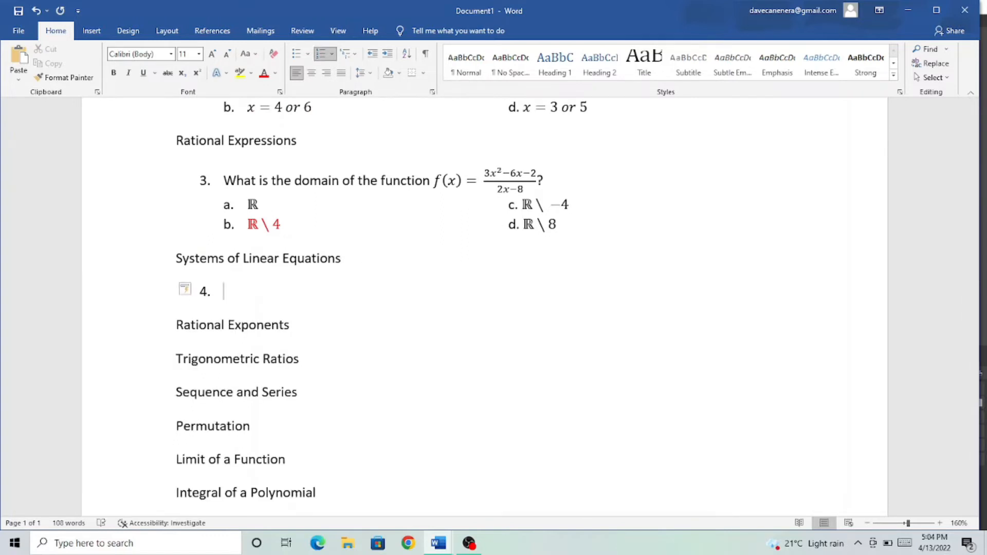
{"action": "type", "text": " What is the valus"}
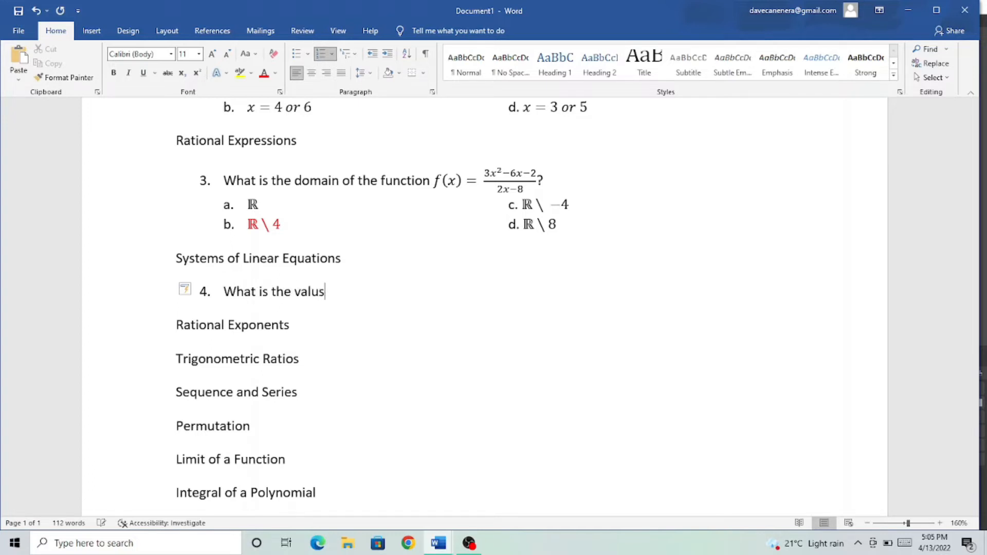
{"action": "key", "text": "BackSpace"}
{"action": "type", "text": "e of"}
- Insert an equation after question 4's opening text containing "x, y, and z"
{"action": "key", "text": "alt+equal"}
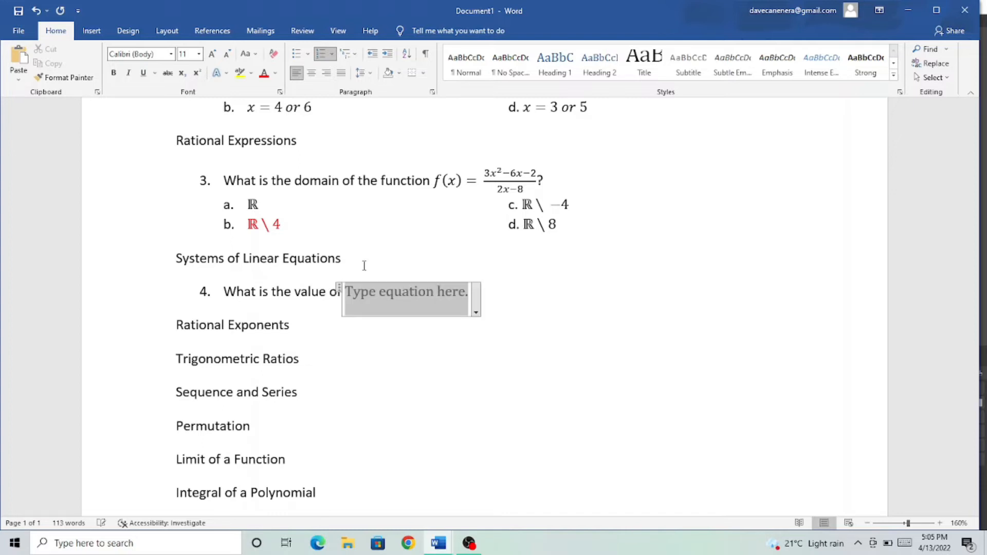
{"action": "type", "text": "x, y"}
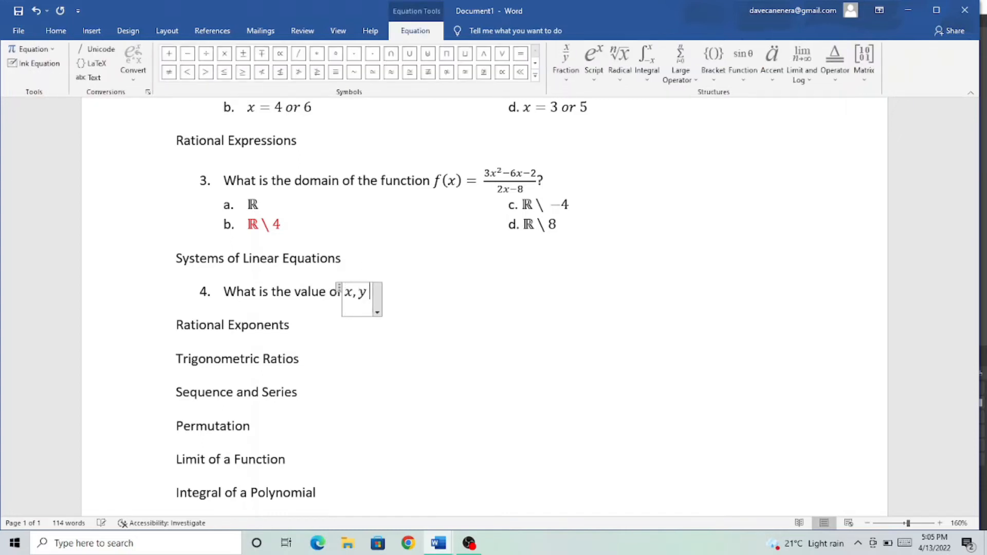
{"action": "type", "text": ", and z"}
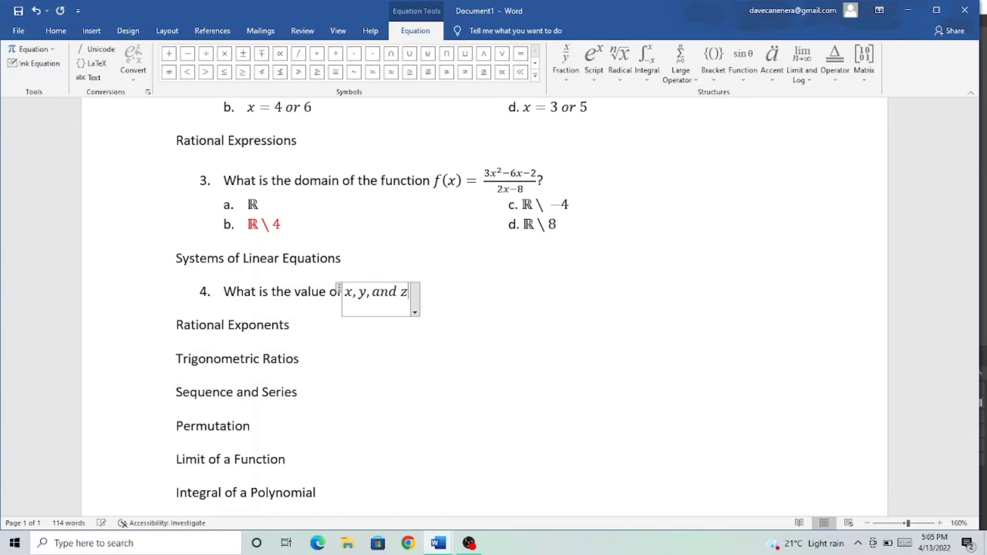
- Leave the equation and finish question 4's sentence with "in the following system of linear equations?", adding a line below it
{"action": "key", "text": "Right"}
{"action": "key", "text": "Right"}
{"action": "key", "text": "Left"}
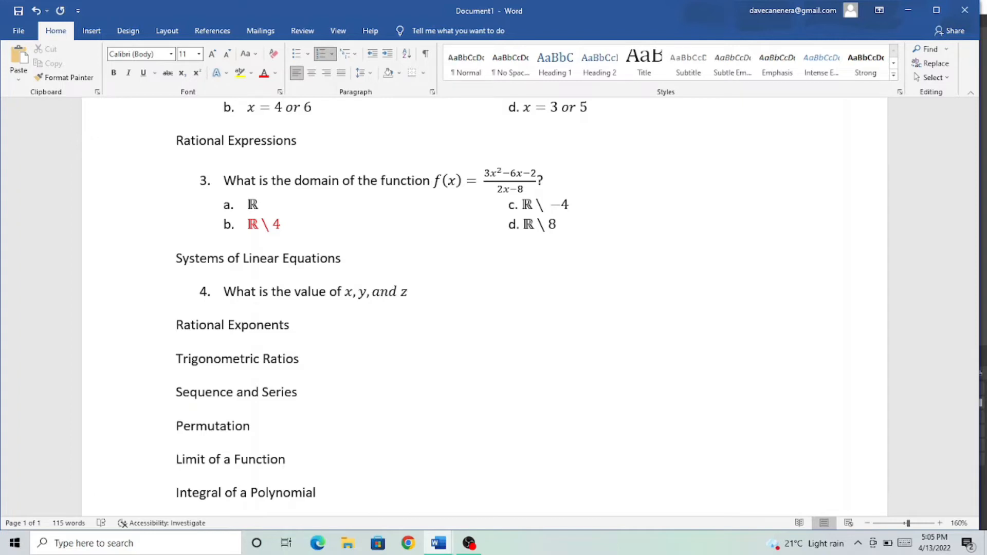
{"action": "type", "text": "in the following system of linear equat"}
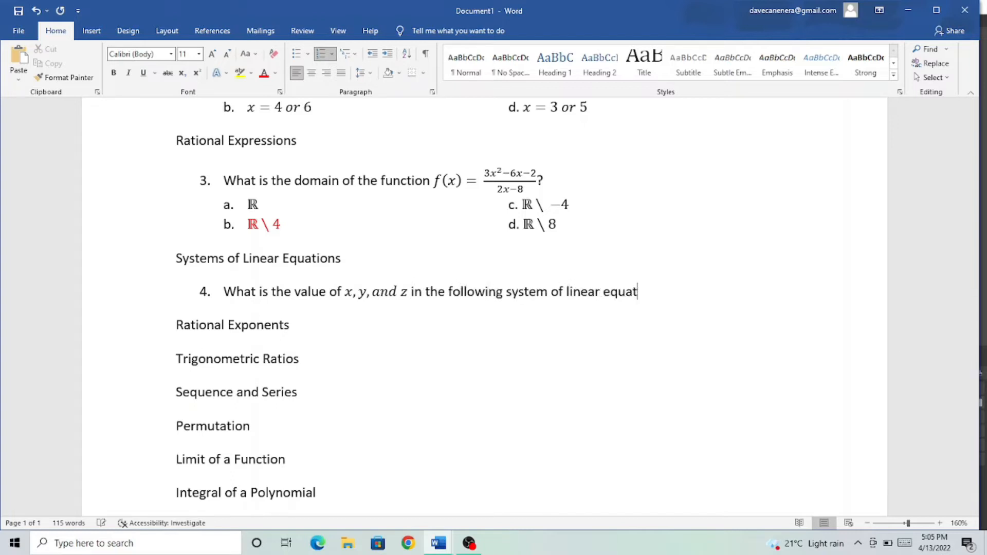
{"action": "type", "text": "ions?"}
{"action": "key", "text": "Return"}
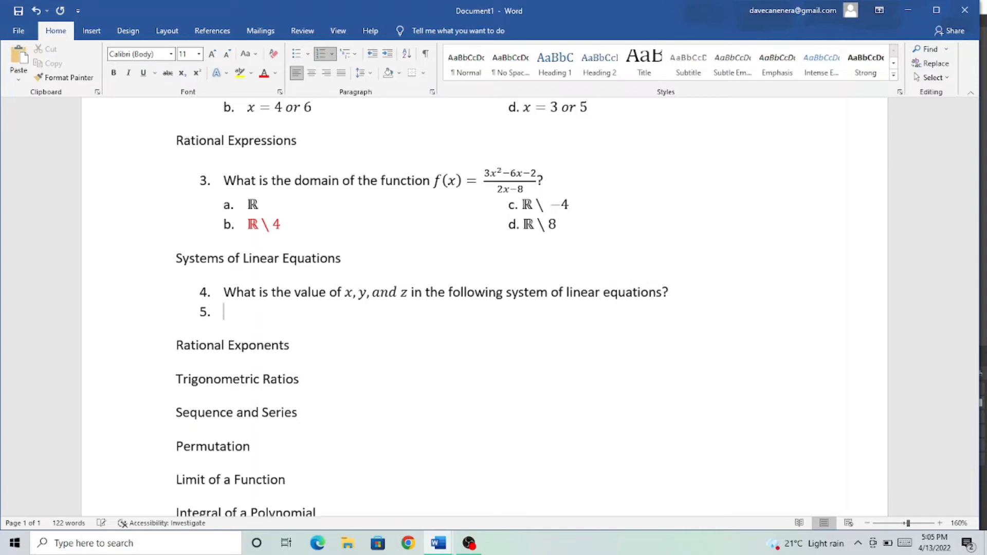
- Remove the numbering from the line below question 4 and start an equation there beginning with "x + y +"
{"action": "key", "text": "BackSpace"}
{"action": "key", "text": "super+plus"}
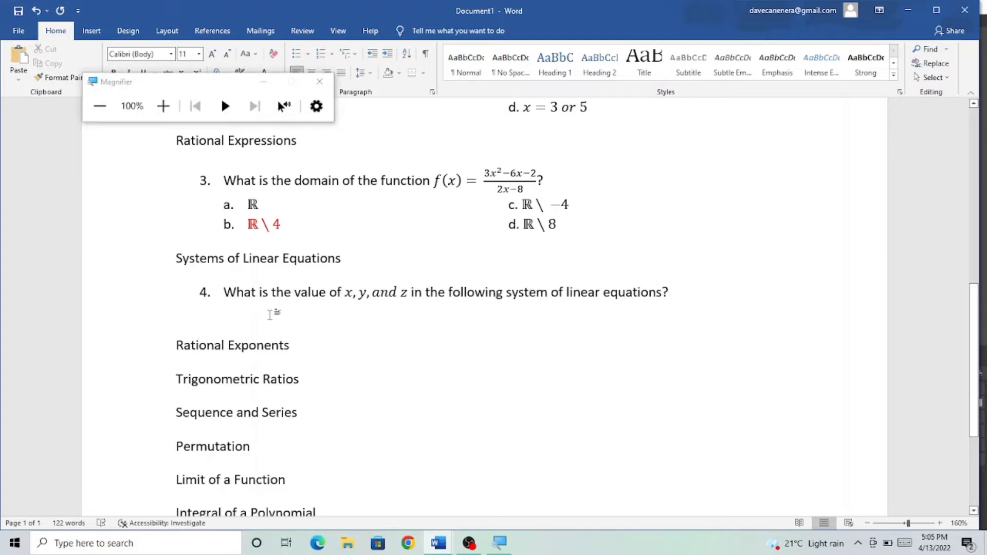
{"action": "key", "text": "alt+equal"}
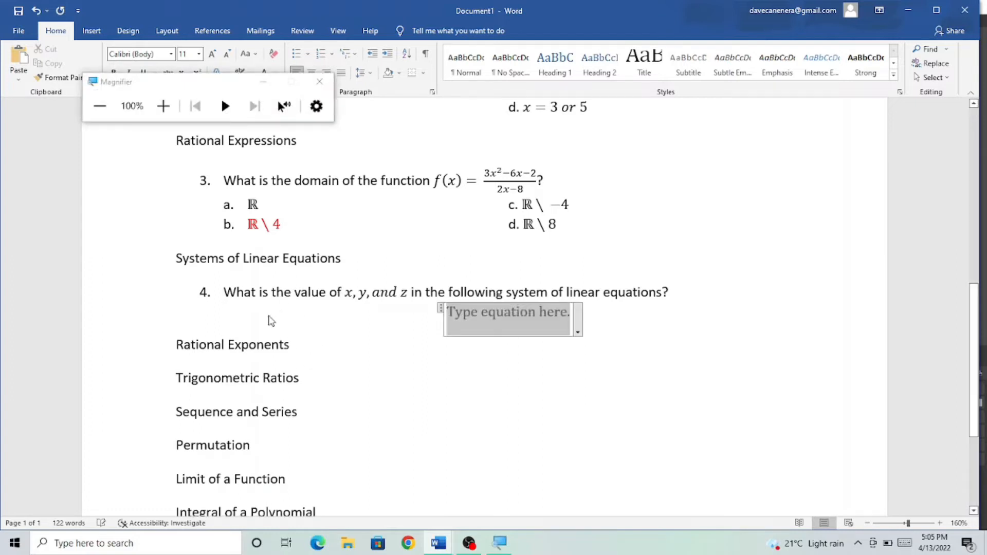
{"action": "left_click", "coordinate": [319, 83]}
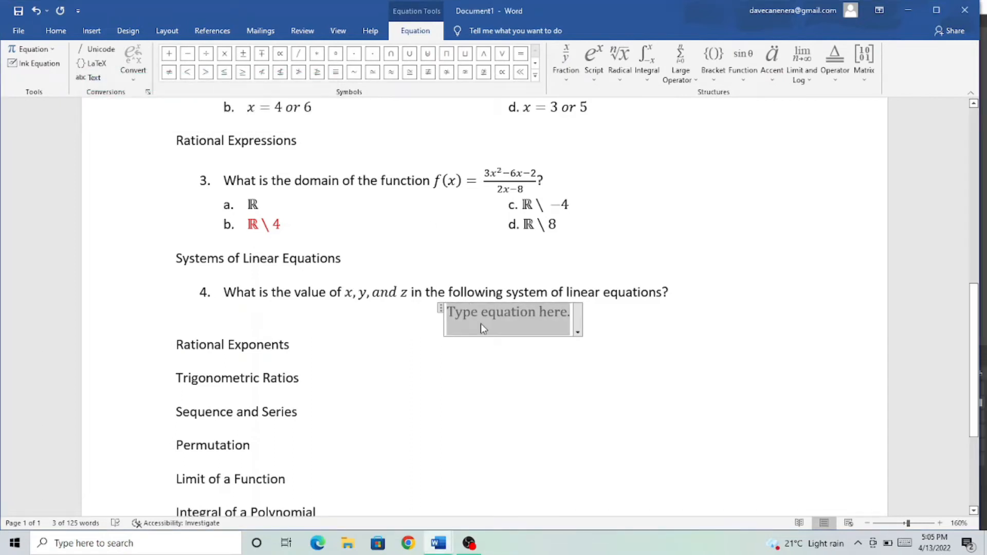
{"action": "type", "text": "x"}
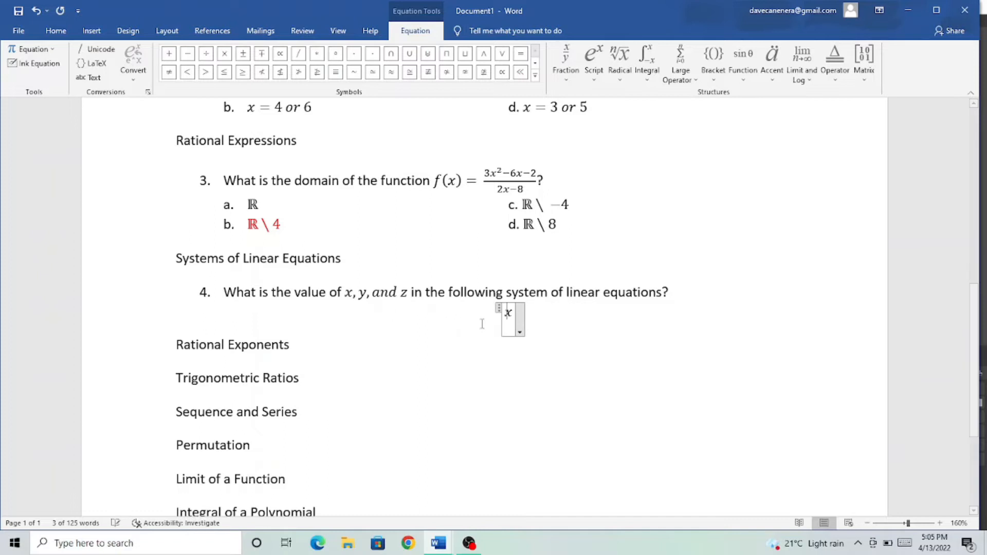
{"action": "type", "text": "+y+z"}
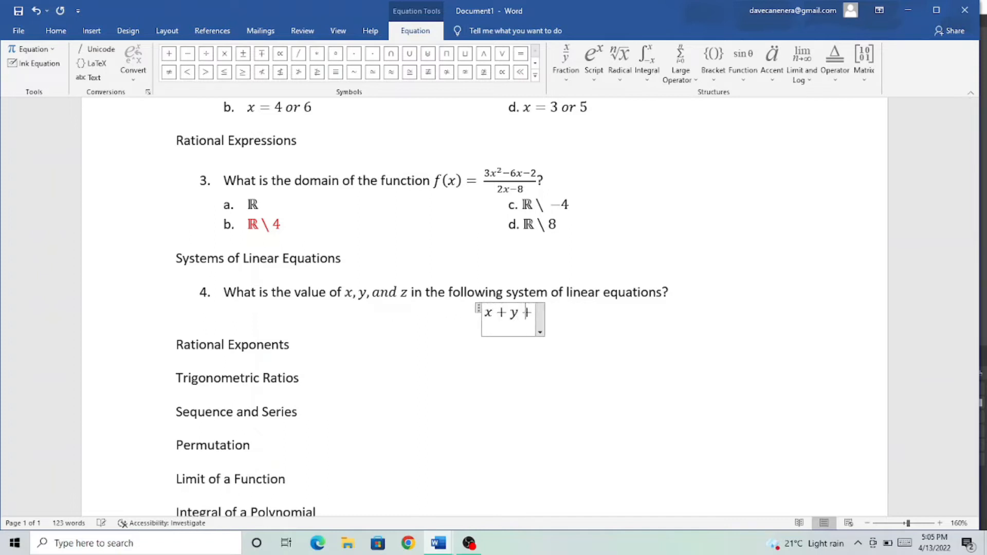
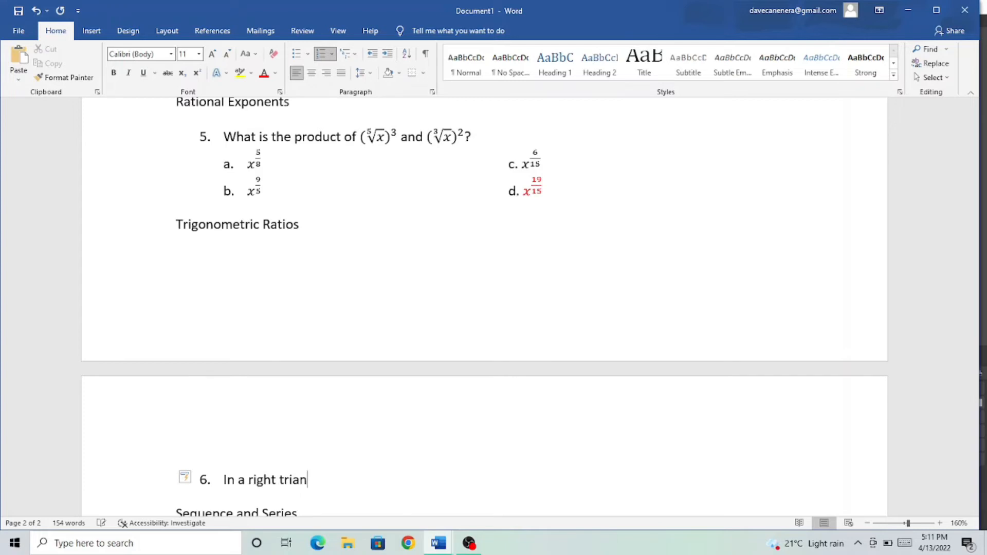
- Add "ABC" after "In a right triangle" in question 6, format it as an equation and follow it with a comma
{"action": "type", "text": "ABC"}
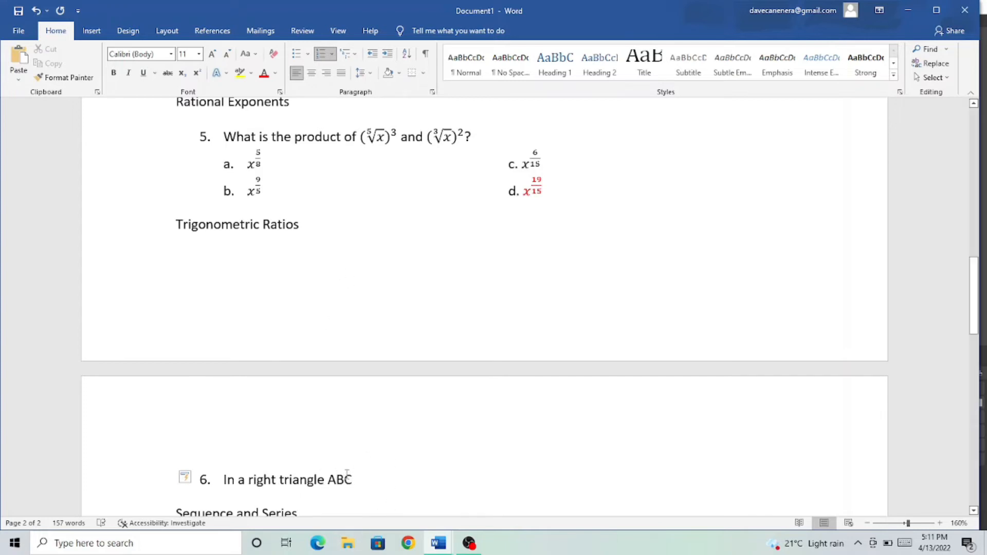
{"action": "left_click_drag", "start_coordinate": [354, 480], "coordinate": [328, 480]}
{"action": "key", "text": "alt+equal"}
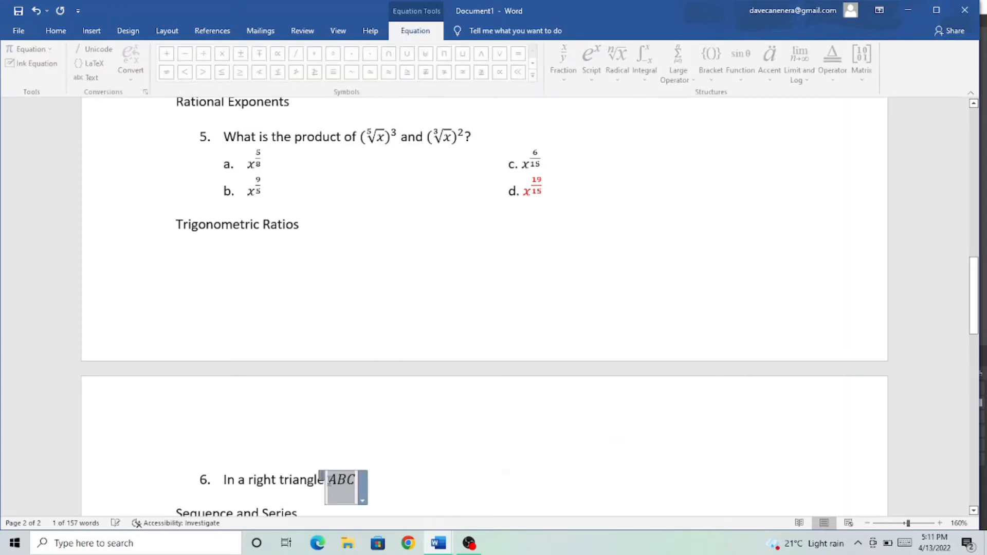
{"action": "left_click", "coordinate": [396, 489]}
{"action": "type", "text": ","}
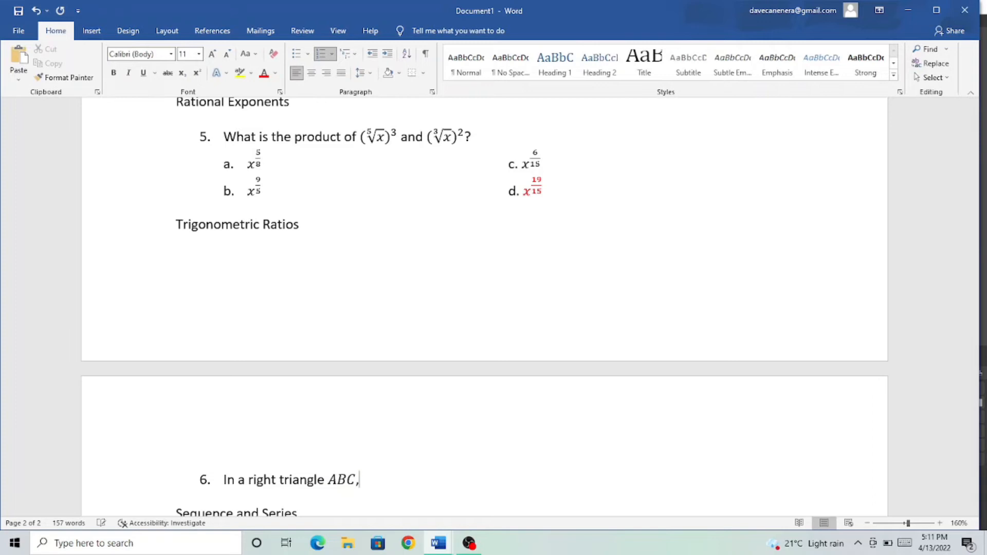
- Continue question 6 with "right-angle B", format the B as an equation and follow it with a comma
{"action": "type", "text": " right "}
{"action": "type", "text": "a"}
{"action": "type", "text": "-angle B"}
{"action": "left_click_drag", "start_coordinate": [439, 479], "coordinate": [432, 482]}
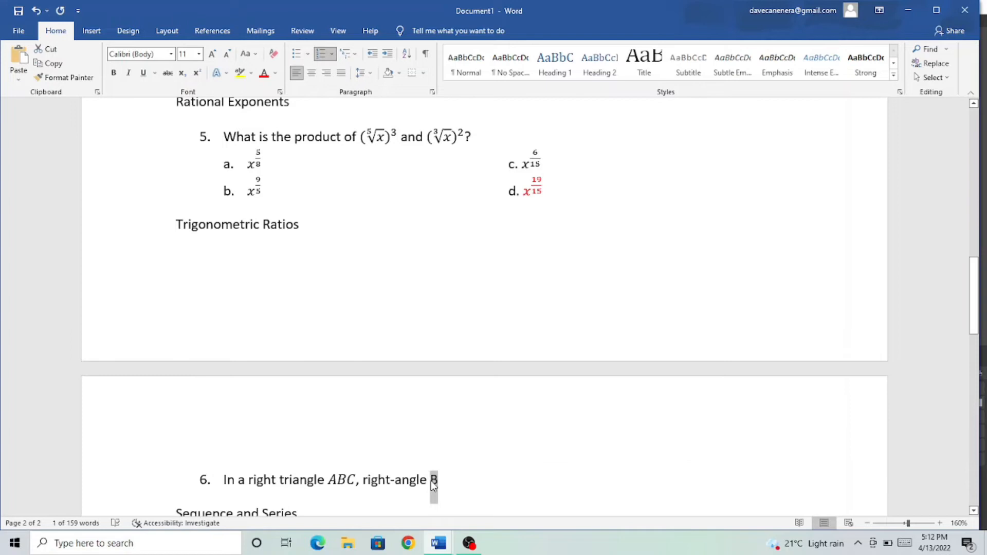
{"action": "key", "text": "alt+equal"}
{"action": "left_click", "coordinate": [486, 481]}
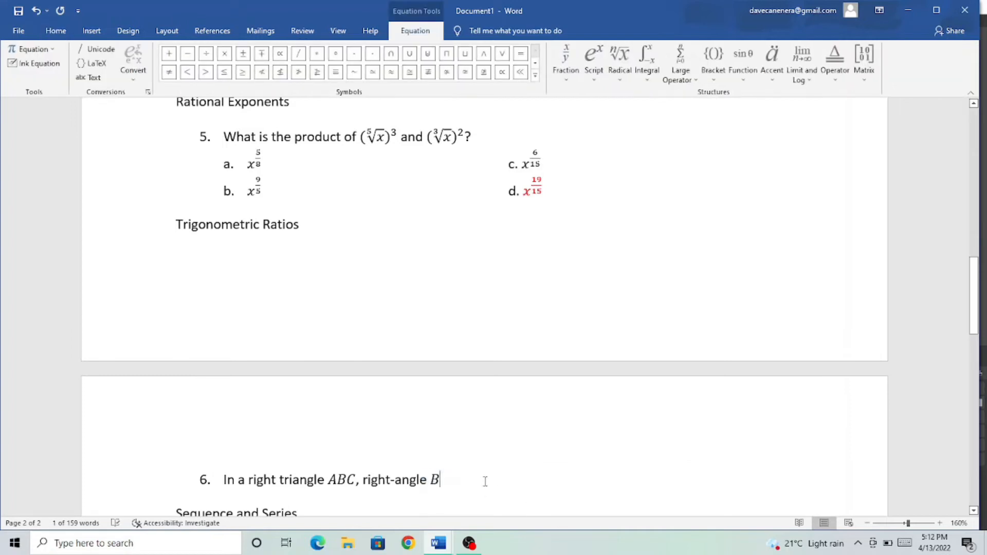
{"action": "type", "text": ", "}
- Continue question 6 with "hypotenuse AC = 10 units", format "AC = 10 units" as an equation and follow it with a comma
{"action": "type", "text": "hypo"}
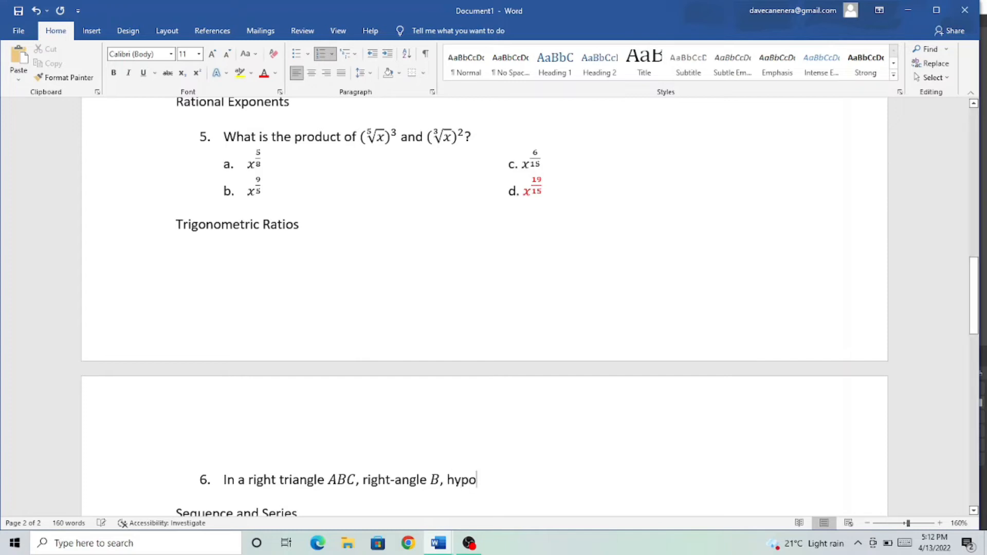
{"action": "type", "text": "tenuse AC = 10 units"}
{"action": "left_click_drag", "start_coordinate": [599, 479], "coordinate": [524, 482]}
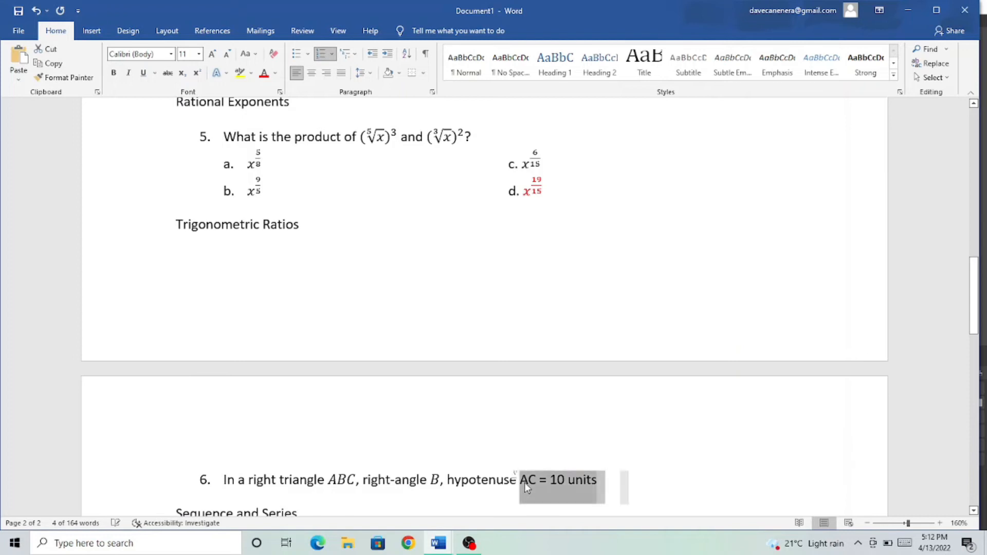
{"action": "key", "text": "alt+equal"}
{"action": "left_click", "coordinate": [636, 481]}
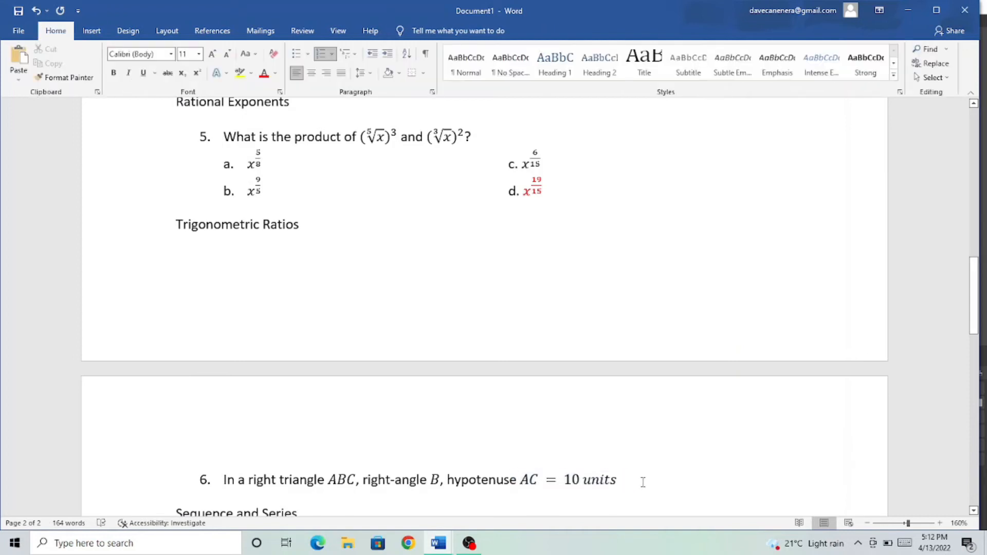
{"action": "type", "text": ","}
- Continue question 6 with "base BC = 8 units", format "BC = 8 units" as an equation and follow it with a comma
{"action": "scroll", "coordinate": [665, 416], "scroll_direction": "down", "scroll_amount": 5}
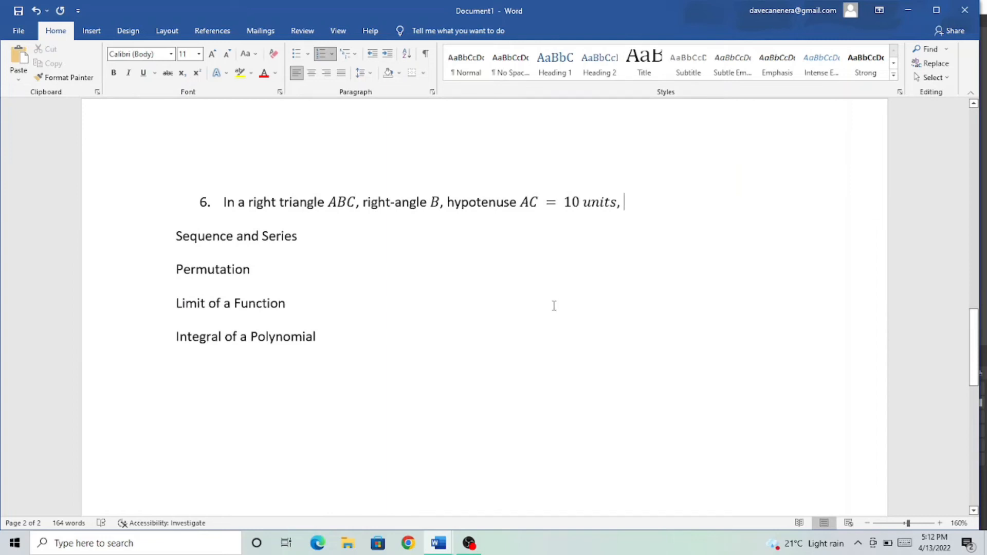
{"action": "type", "text": "base"}
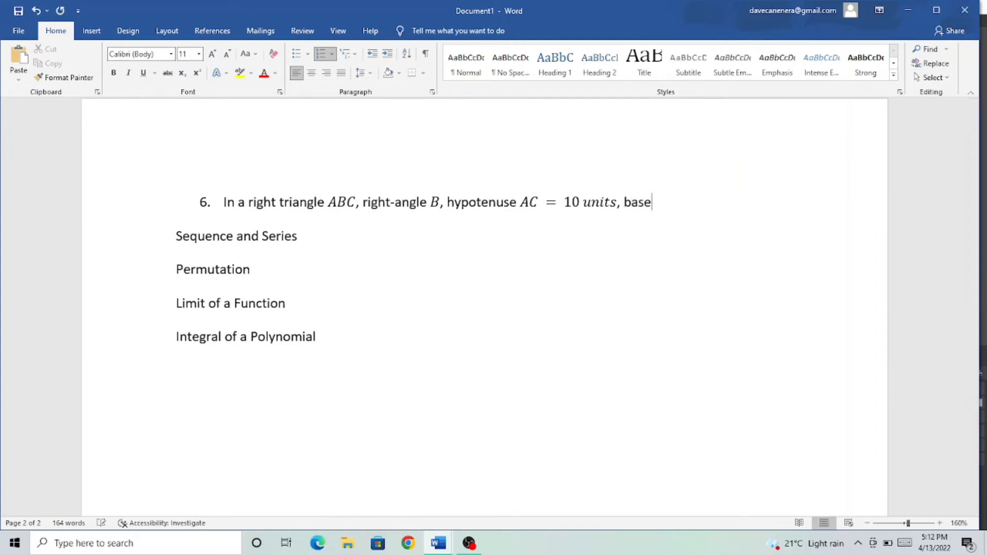
{"action": "type", "text": " BC = 8 units"}
{"action": "left_click_drag", "start_coordinate": [728, 202], "coordinate": [663, 205]}
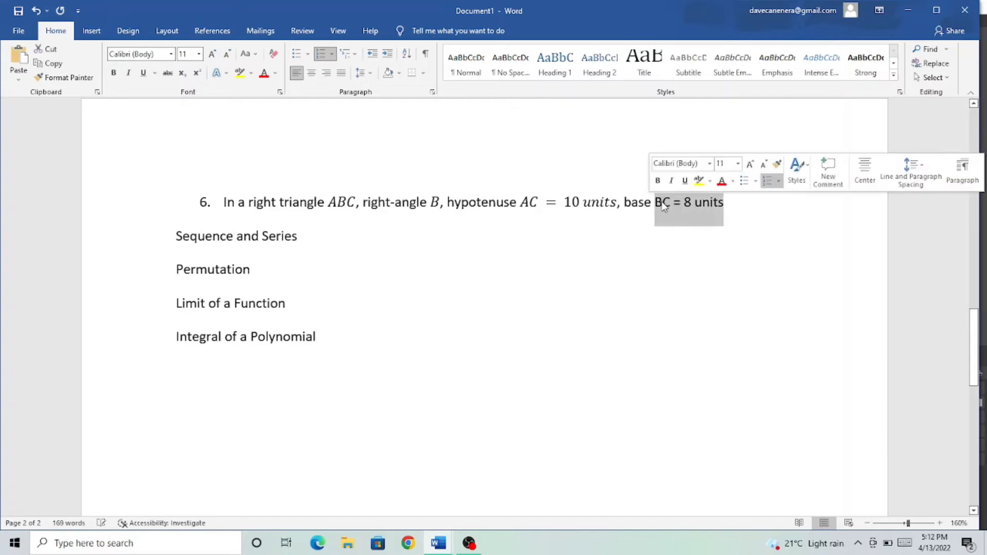
{"action": "key", "text": "alt+equal"}
{"action": "left_click", "coordinate": [799, 207]}
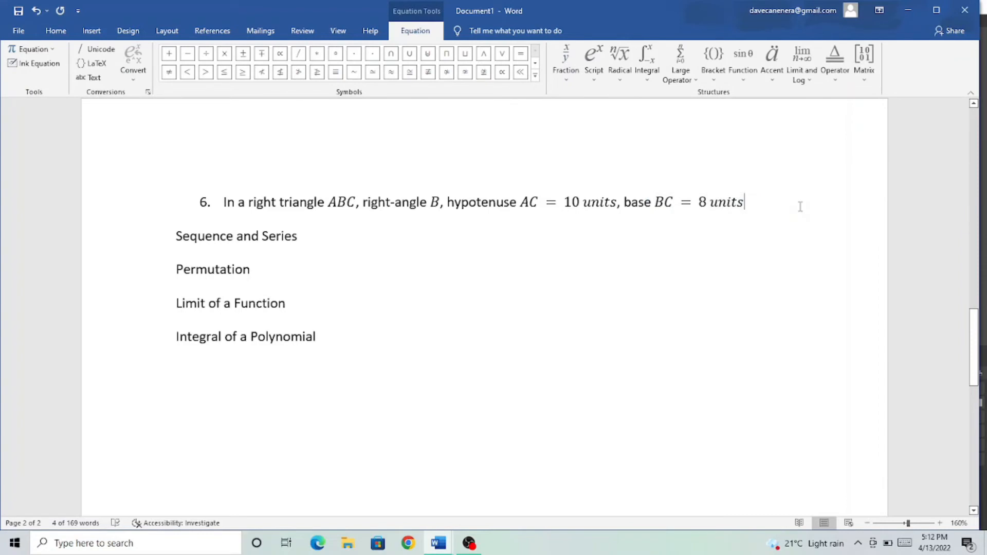
{"action": "key", "text": "Right"}
{"action": "type", "text": ", "}
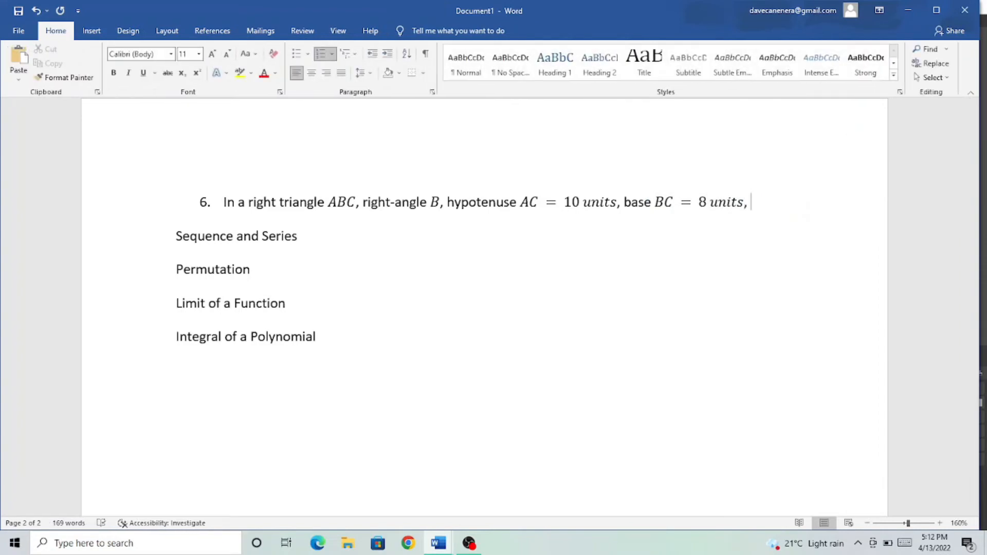
- Continue question 6 with "and perpendicular AB = 6 units", format "AB = 6 units" as an equation and end the sentence with a period
{"action": "type", "text": "and perpe"}
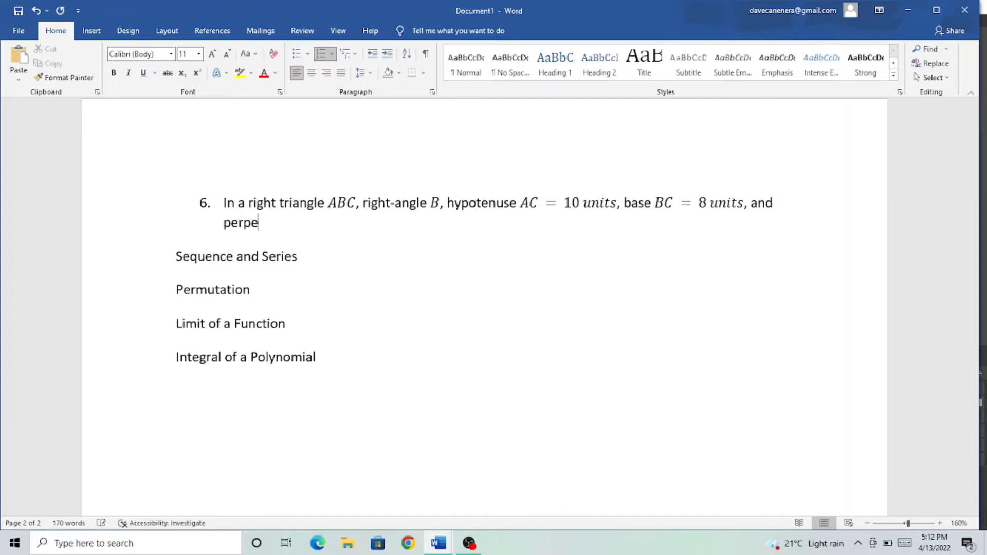
{"action": "type", "text": "ndicular AB = "}
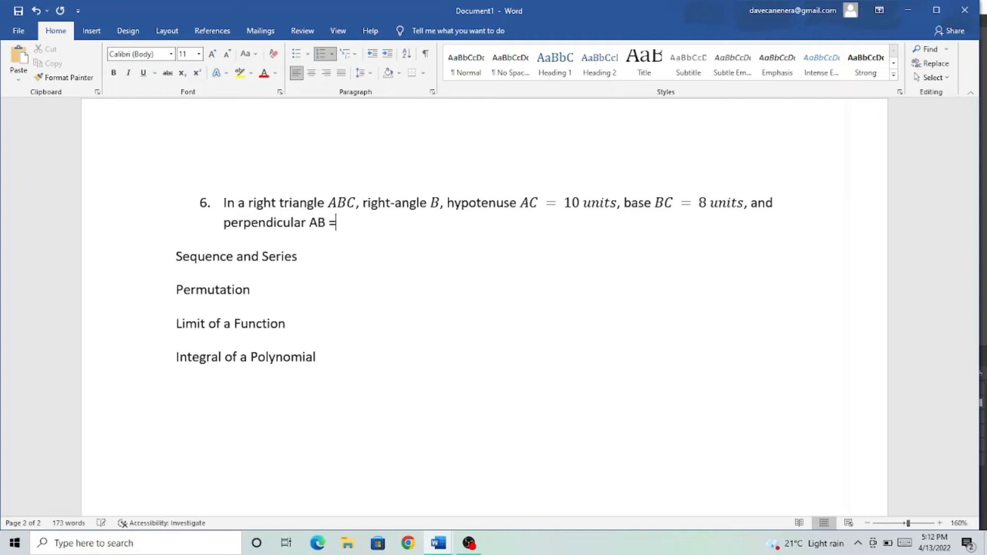
{"action": "type", "text": "6 units"}
{"action": "left_click_drag", "start_coordinate": [379, 223], "coordinate": [316, 225]}
{"action": "key", "text": "alt+equal"}
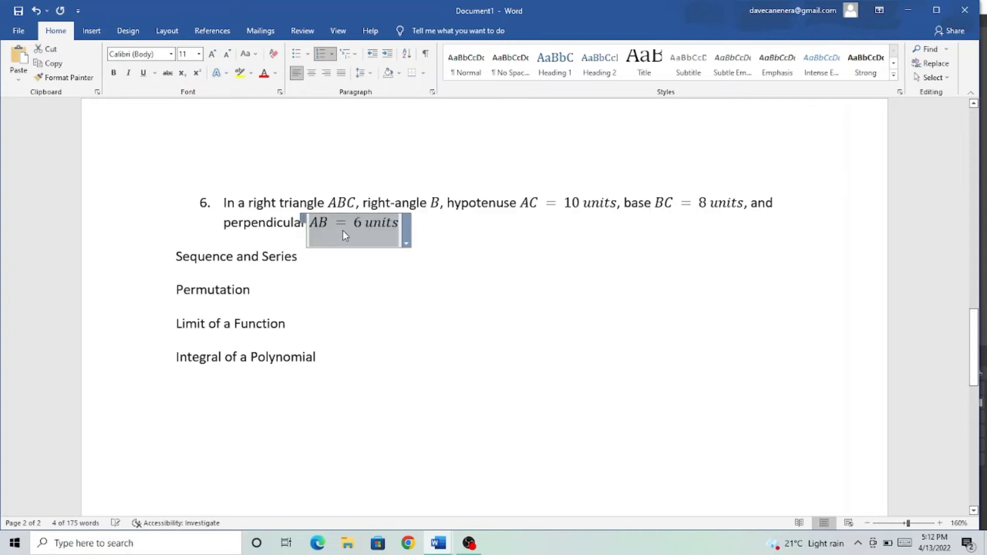
{"action": "key", "text": "Right"}
{"action": "key", "text": "Right"}
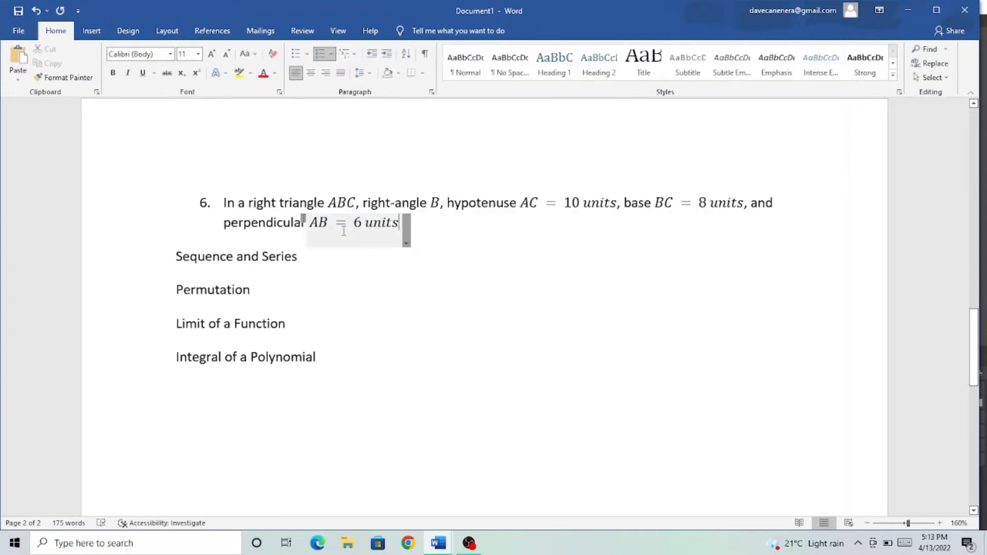
{"action": "type", "text": "."}
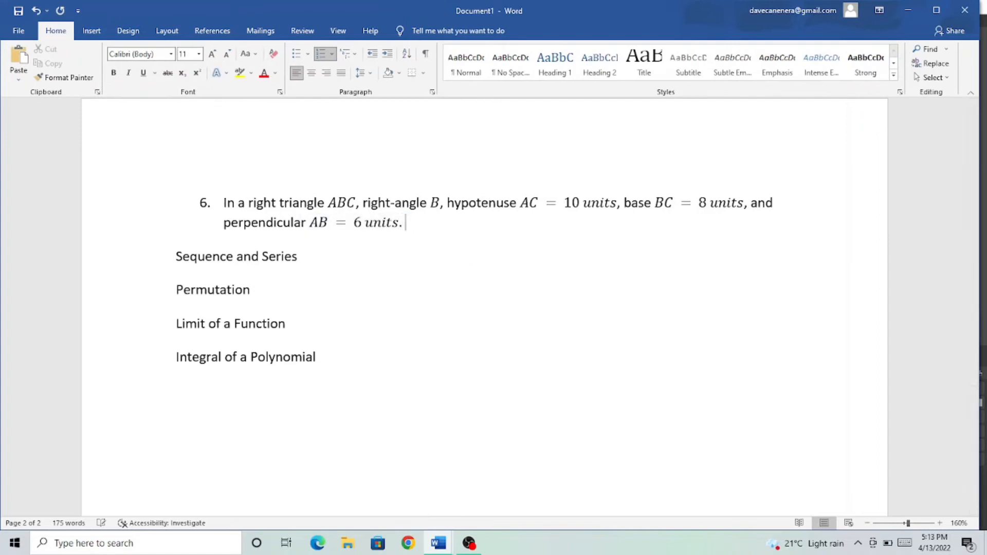
- Begin question 6's second sentence with "If", and copy the "∠ ABC" expression from the Trigonometric Ratios question in the Make a Quiz document
{"action": "type", "text": " If"}
{"action": "key", "text": "alt+Tab"}
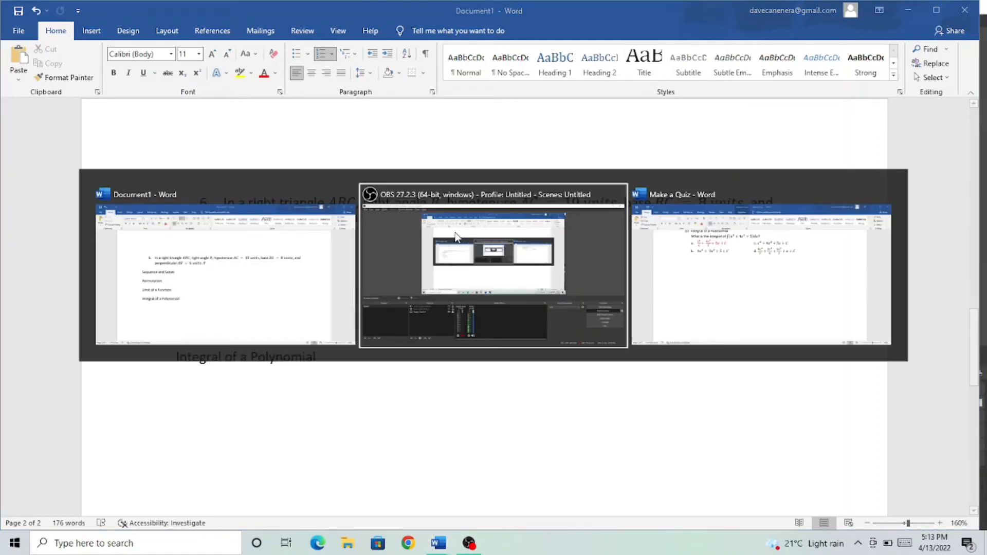
{"action": "key", "text": "alt+Tab"}
{"action": "scroll", "coordinate": [561, 311], "scroll_direction": "up", "scroll_amount": 15}
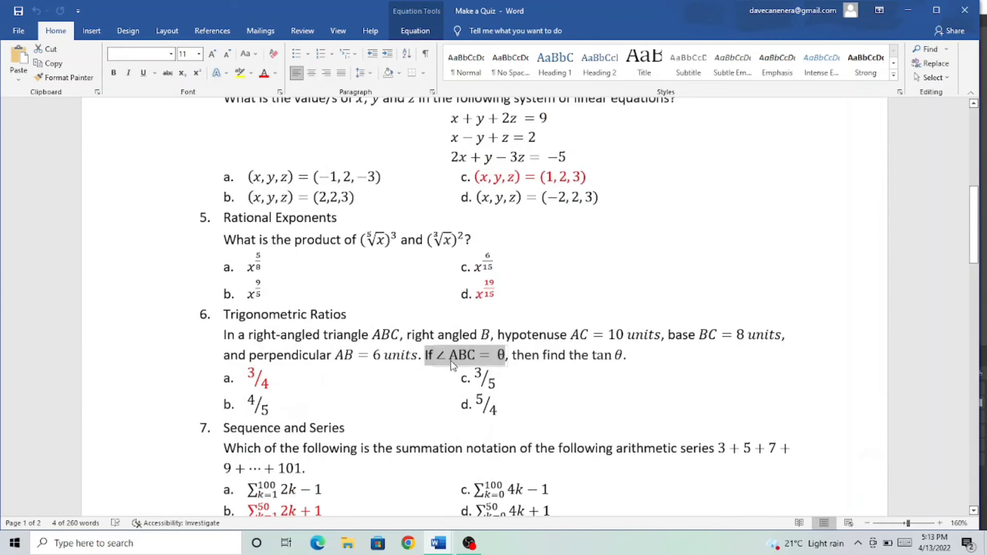
{"action": "left_click_drag", "start_coordinate": [437, 354], "coordinate": [471, 361]}
{"action": "key", "text": "ctrl+c"}
- Back in Document1, insert an equation after "If" containing the copied ∠ ABC and complete it with = and the Greek letter θ
{"action": "key", "text": "alt+Tab"}
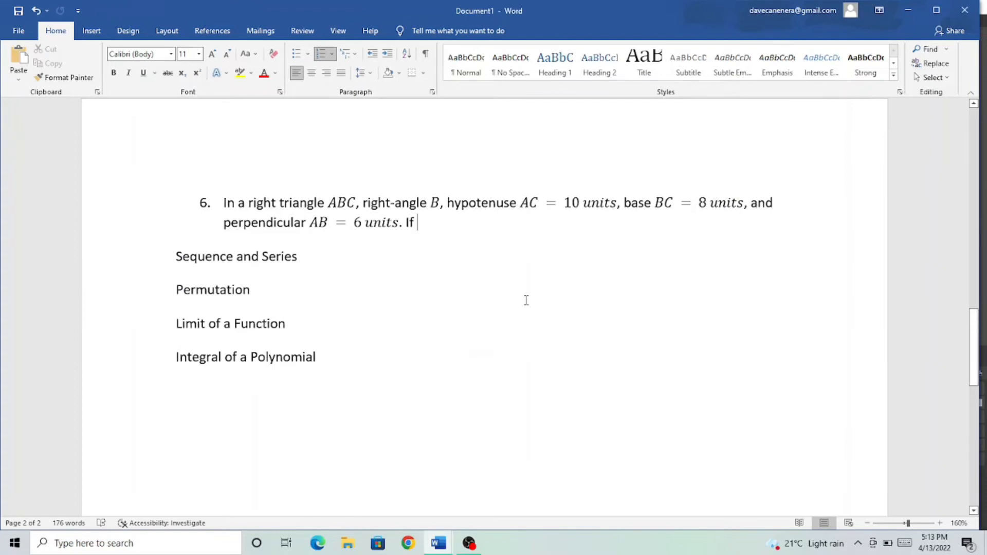
{"action": "key", "text": "alt+equal"}
{"action": "key", "text": "ctrl+v"}
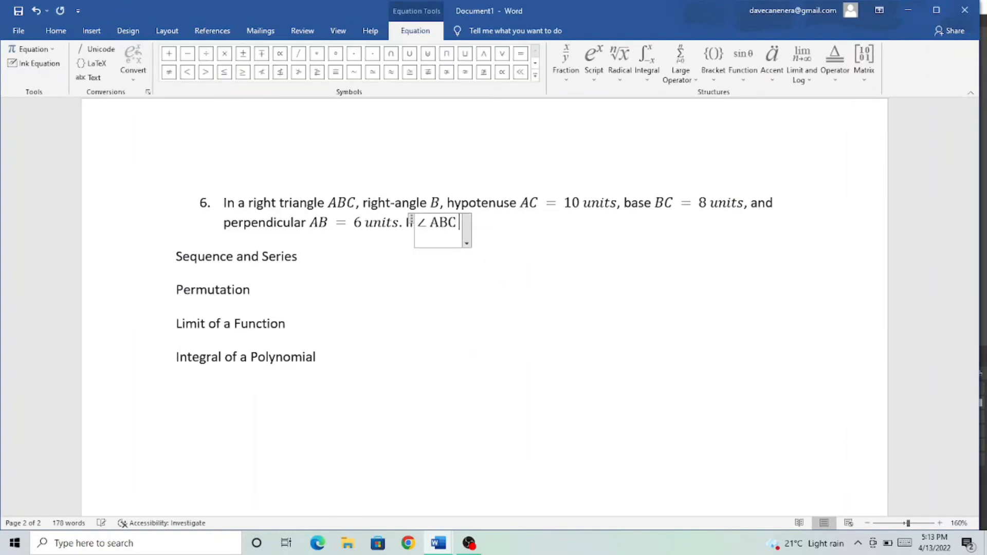
{"action": "type", "text": "="}
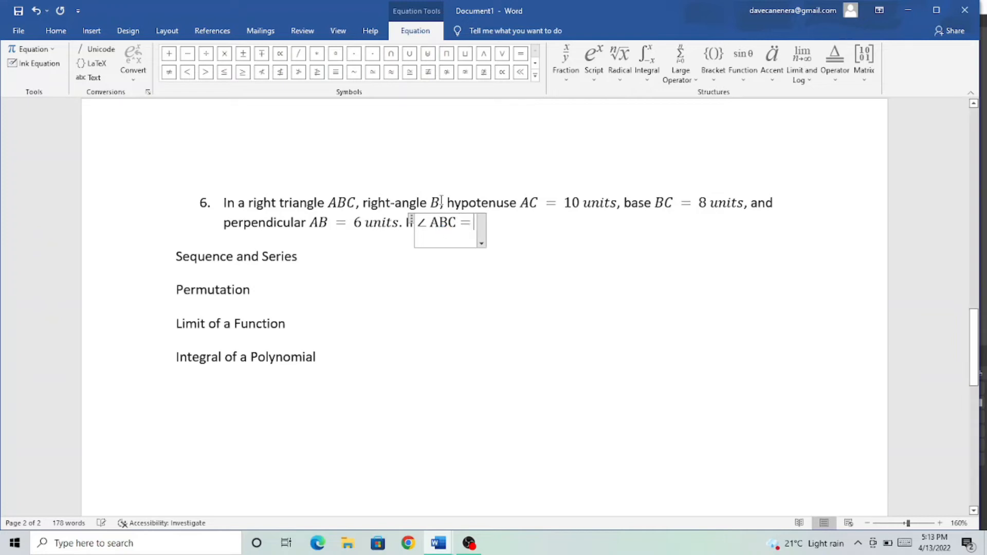
{"action": "left_click", "coordinate": [535, 75]}
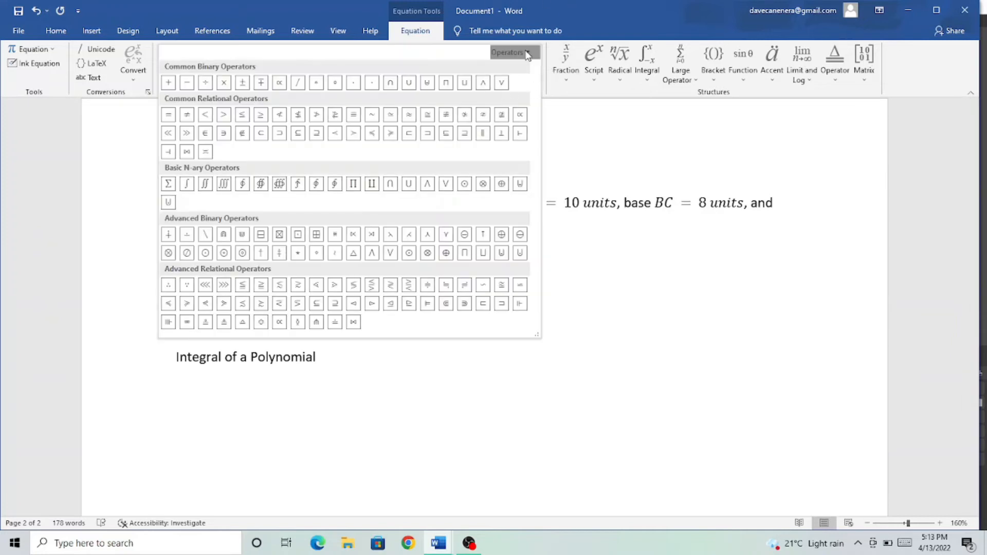
{"action": "left_click", "coordinate": [525, 52]}
{"action": "left_click", "coordinate": [535, 97]}
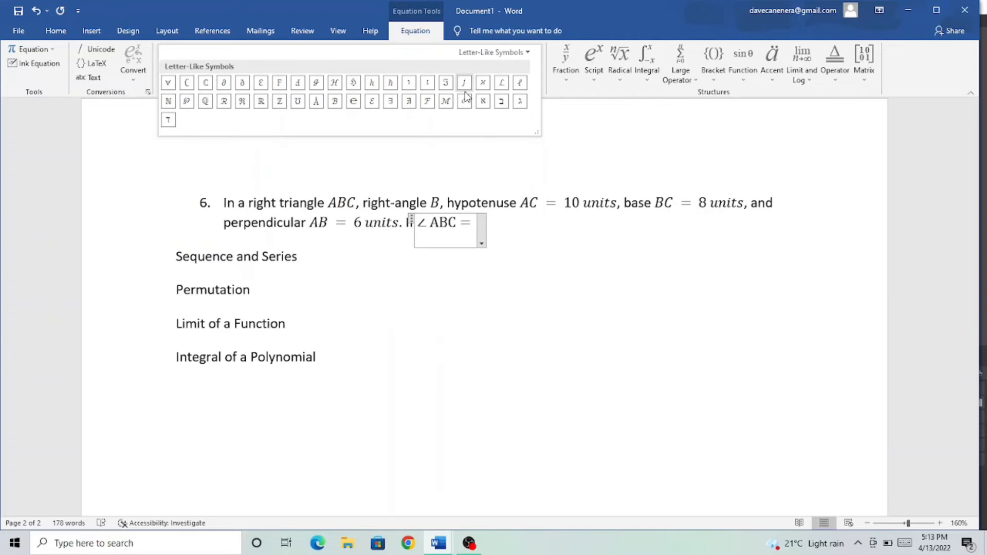
{"action": "left_click", "coordinate": [522, 55]}
{"action": "left_click", "coordinate": [514, 81]}
{"action": "left_click", "coordinate": [317, 92]}
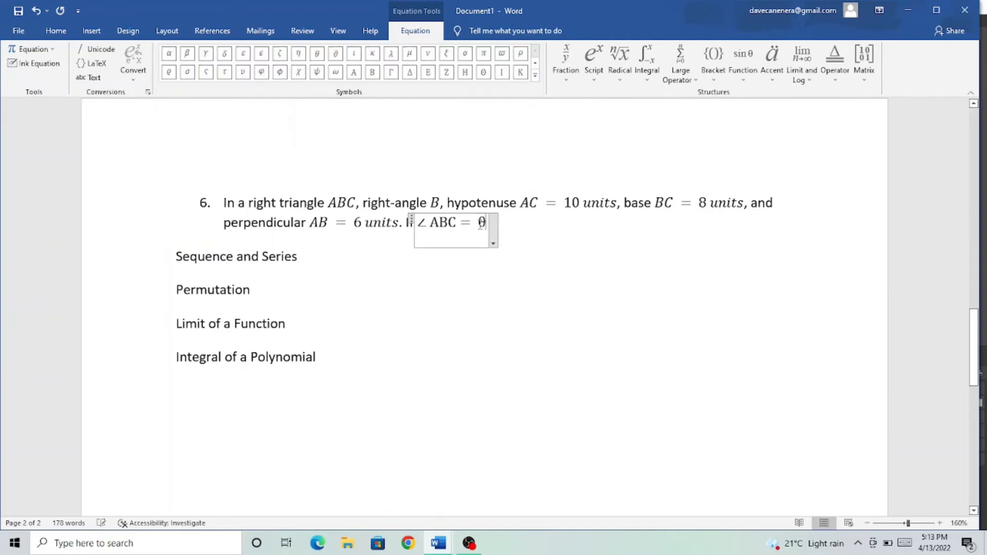
- Continue question 6 after the "∠ ABC = θ" equation with the text ", then find"
{"action": "left_click", "coordinate": [524, 237]}
{"action": "triple_click", "coordinate": [504, 227]}
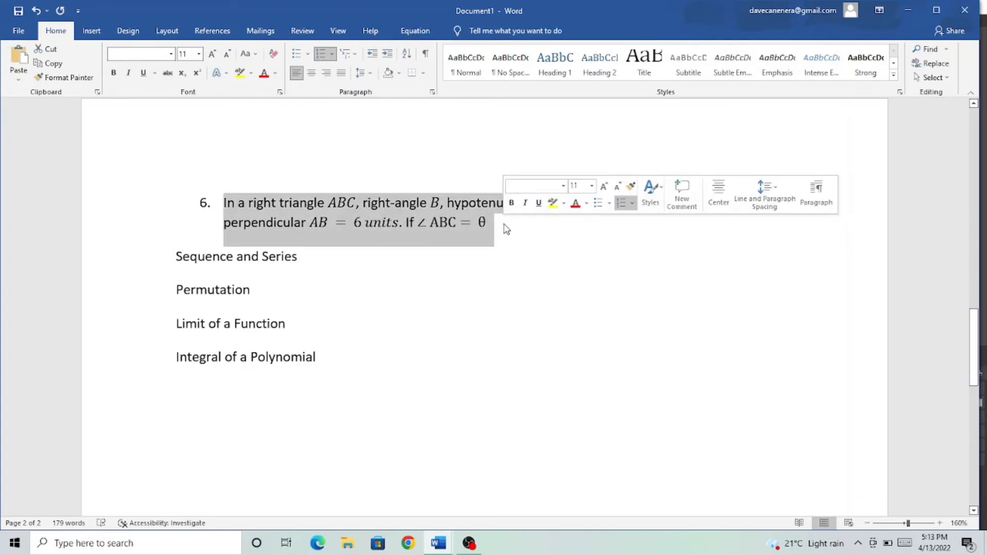
{"action": "left_click", "coordinate": [494, 225]}
{"action": "type", "text": ", then find"}
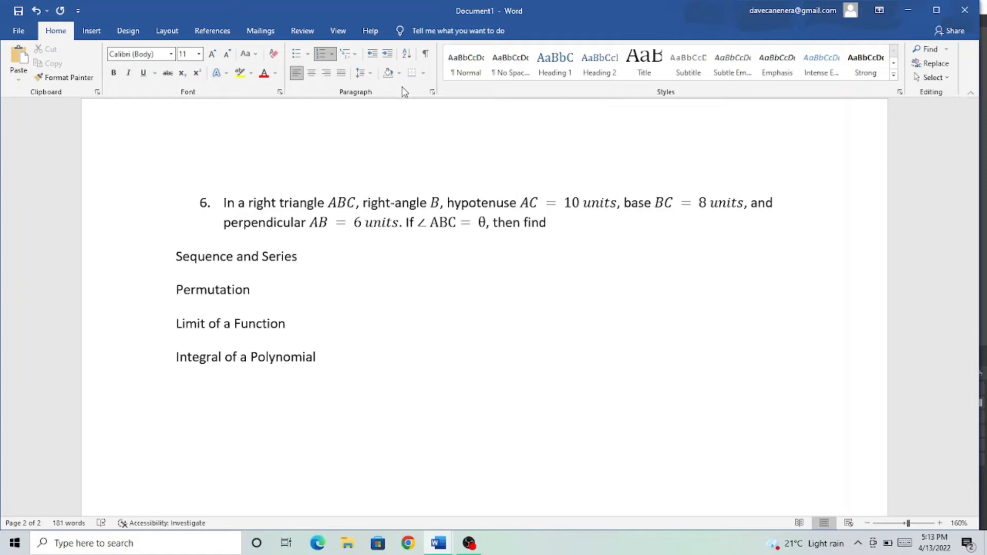
- Insert a tangent function equation with θ as its argument after "then find" and end the sentence with a period
{"action": "key", "text": "alt+equal"}
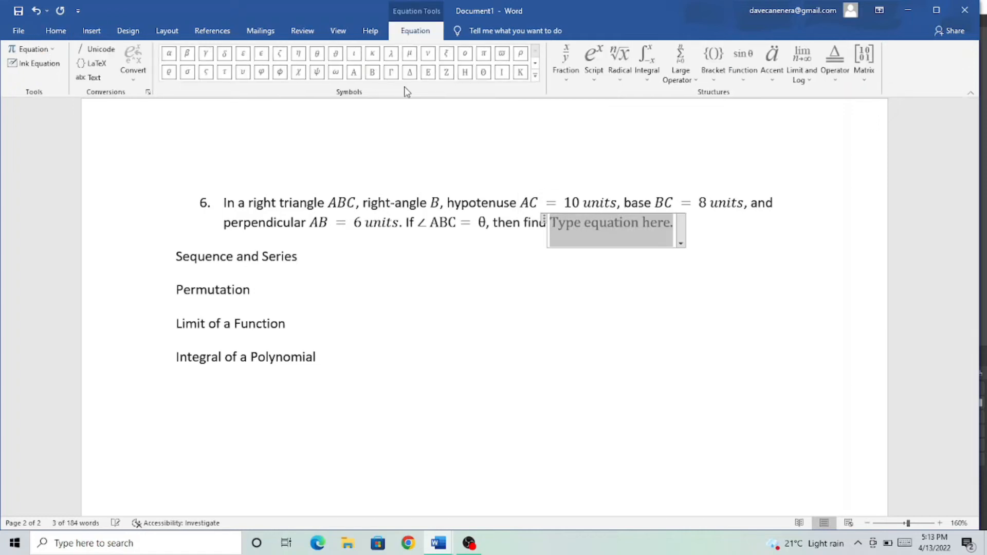
{"action": "left_click", "coordinate": [753, 82]}
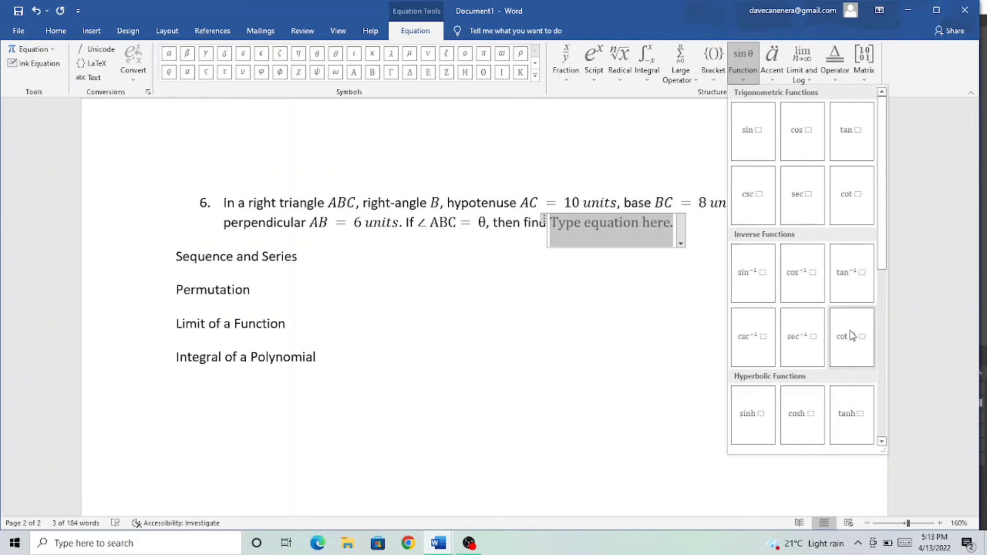
{"action": "left_click", "coordinate": [839, 135]}
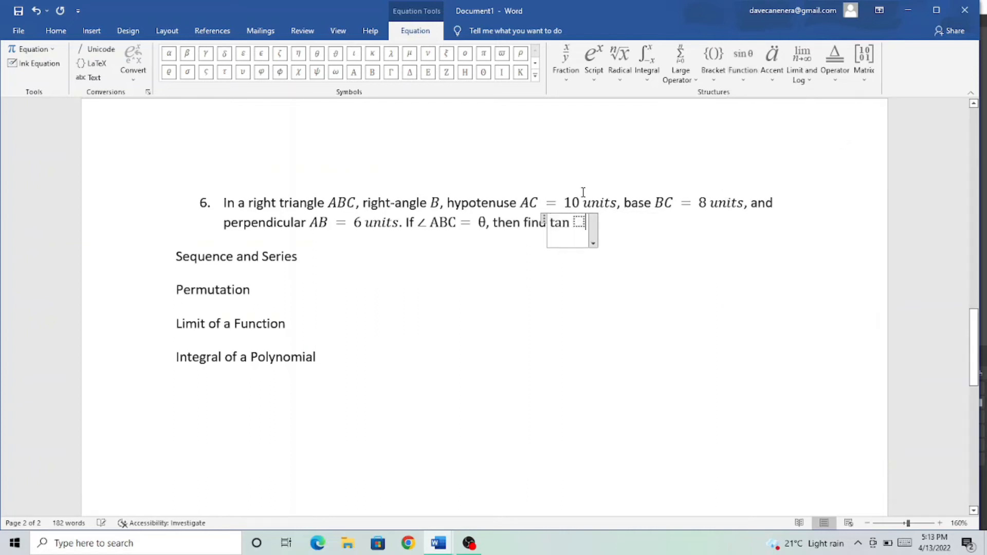
{"action": "left_click", "coordinate": [317, 53]}
{"action": "left_click", "coordinate": [617, 230]}
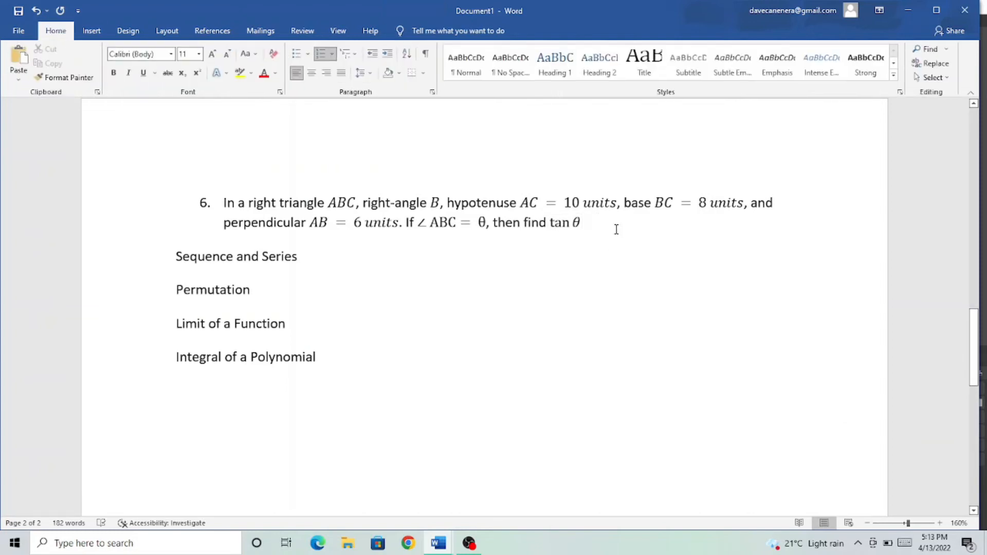
{"action": "type", "text": "."}
- Add option a. below question 6 with the skewed fraction 3/4 as an equation
{"action": "key", "text": "Return"}
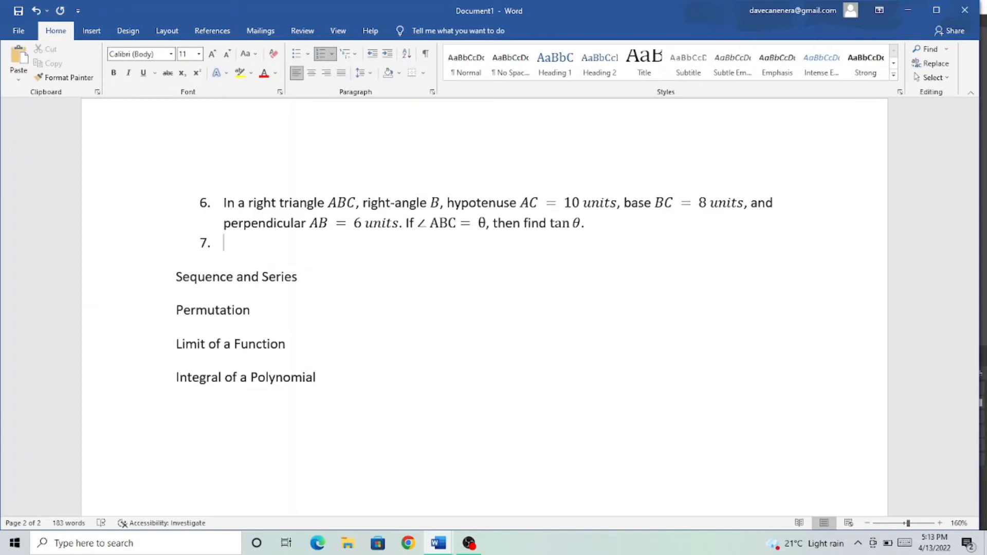
{"action": "key", "text": "BackSpace"}
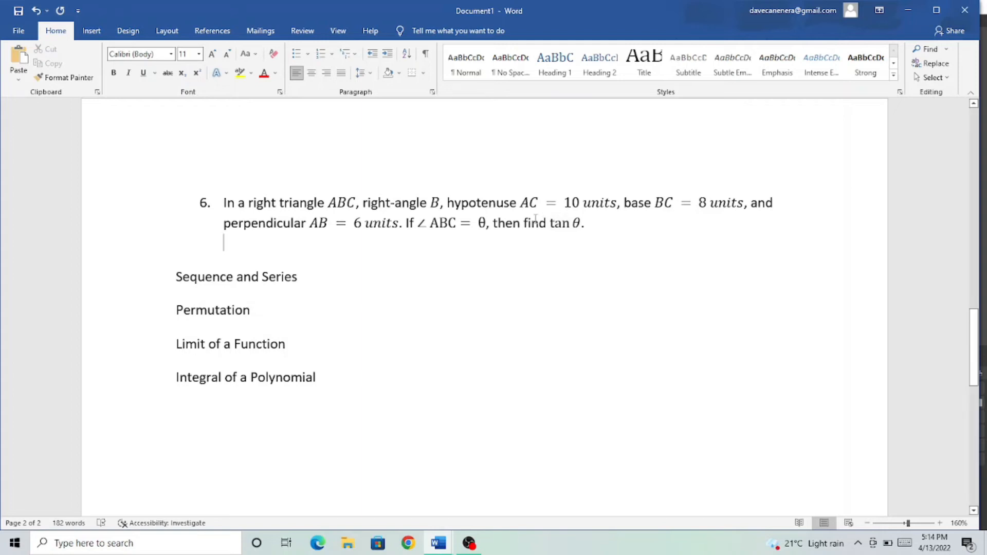
{"action": "type", "text": "a."}
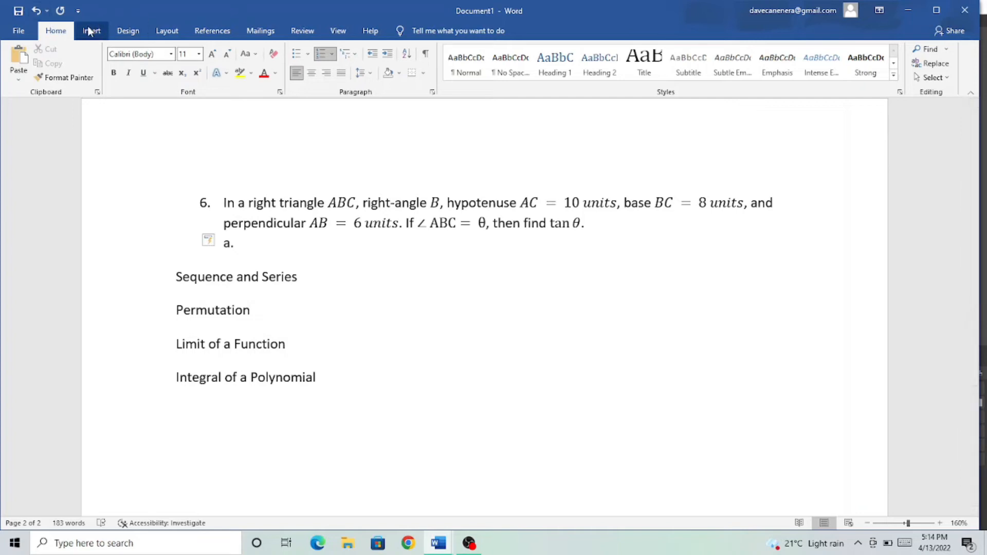
{"action": "key", "text": "alt+equal"}
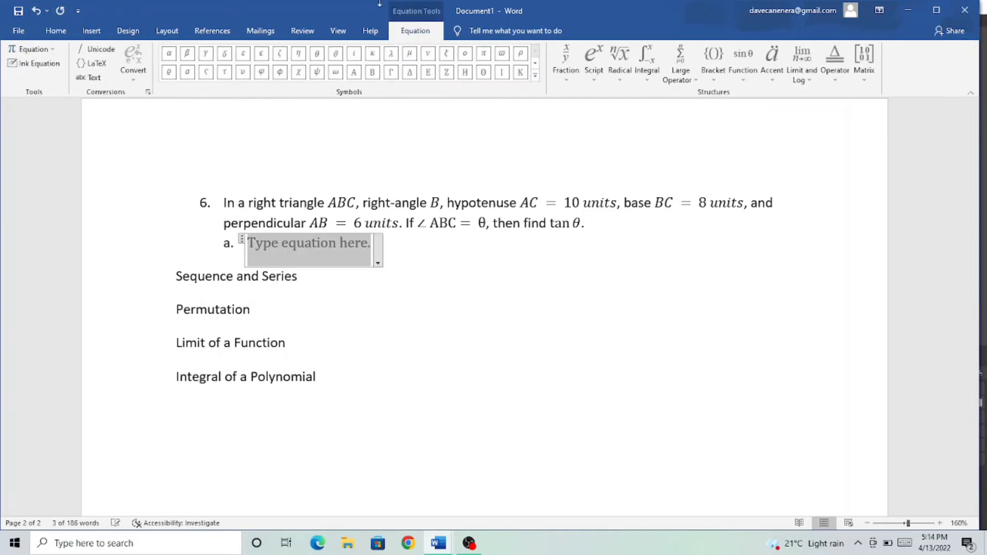
{"action": "left_click", "coordinate": [560, 75]}
{"action": "left_click", "coordinate": [617, 129]}
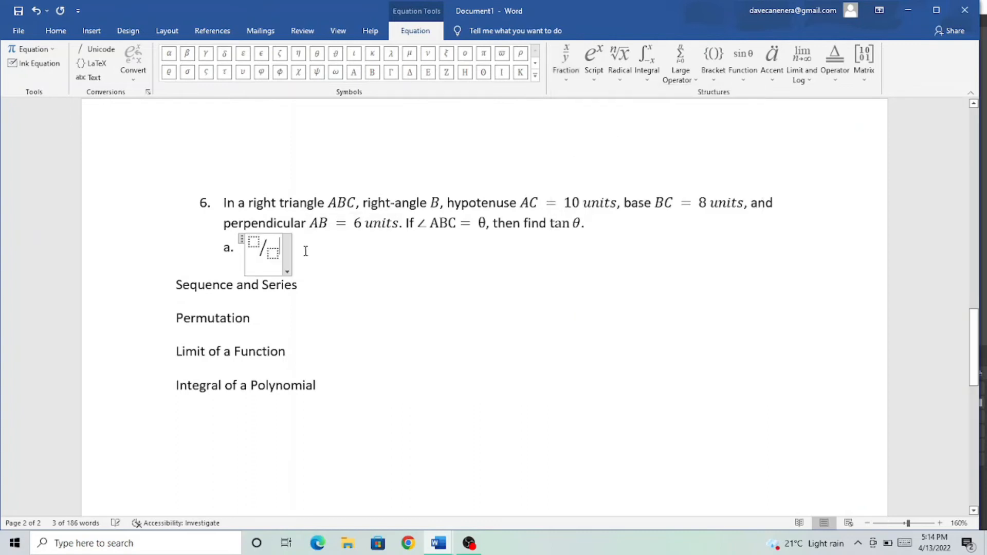
{"action": "type", "text": "3"}
{"action": "key", "text": "Right"}
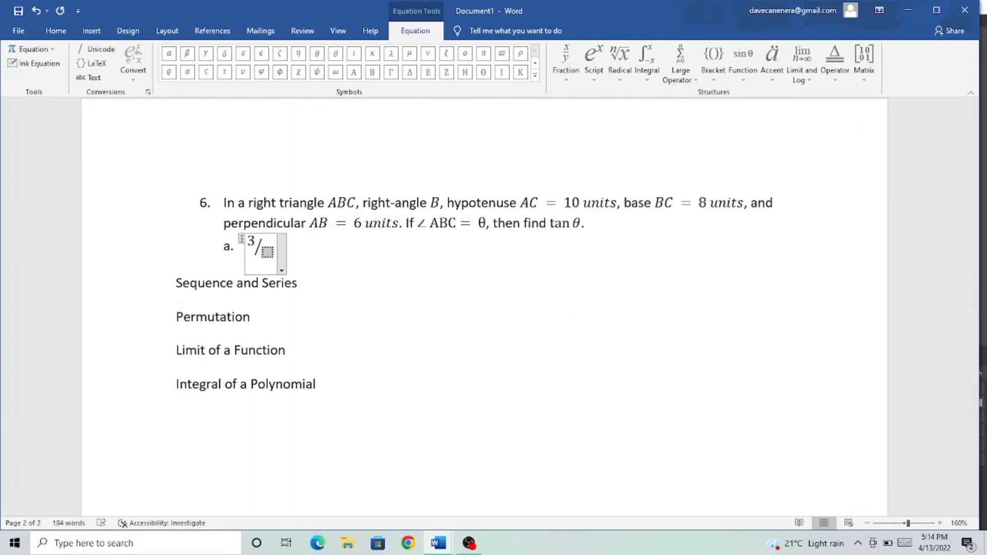
{"action": "type", "text": "4"}
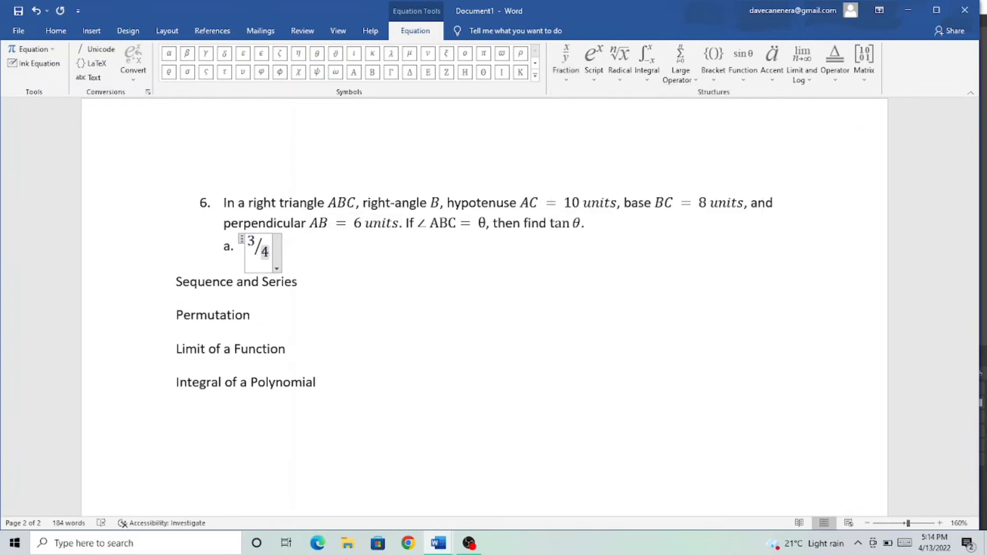
{"action": "left_click", "coordinate": [309, 249]}
- Add option b. on the next line with the skewed fraction 4/5 as an equation
{"action": "key", "text": "Return"}
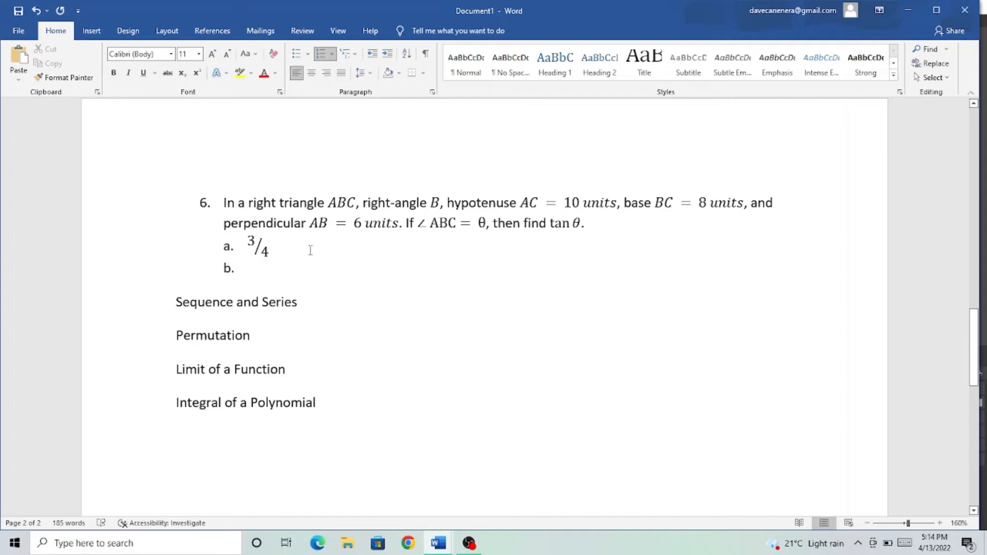
{"action": "key", "text": "alt+equal"}
{"action": "left_click", "coordinate": [566, 61]}
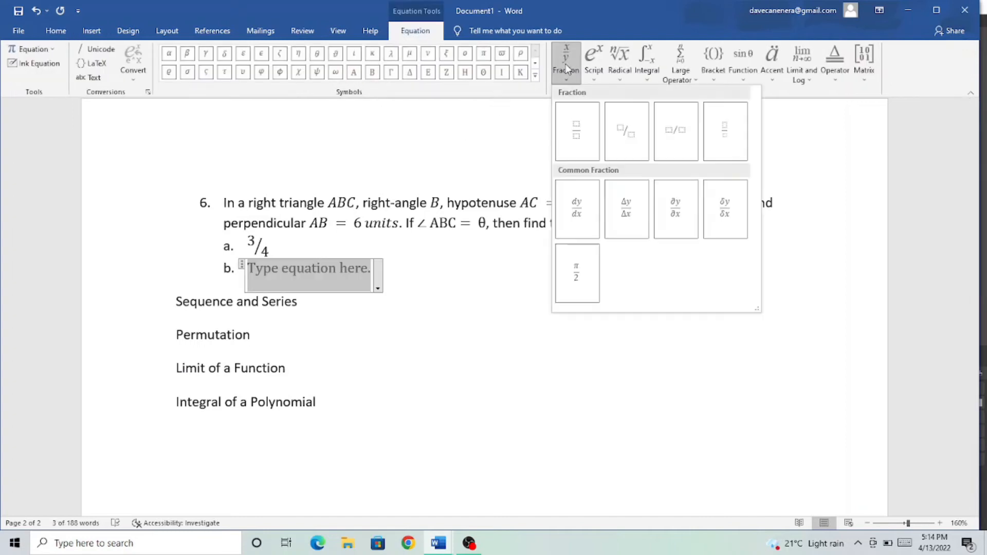
{"action": "left_click", "coordinate": [610, 147]}
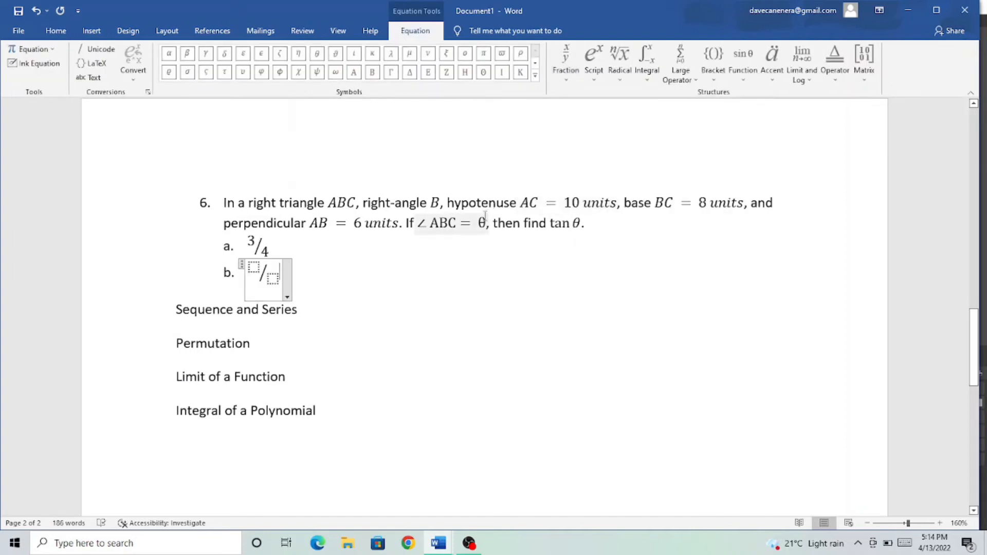
{"action": "scroll", "coordinate": [473, 211], "scroll_direction": "up", "scroll_amount": 5}
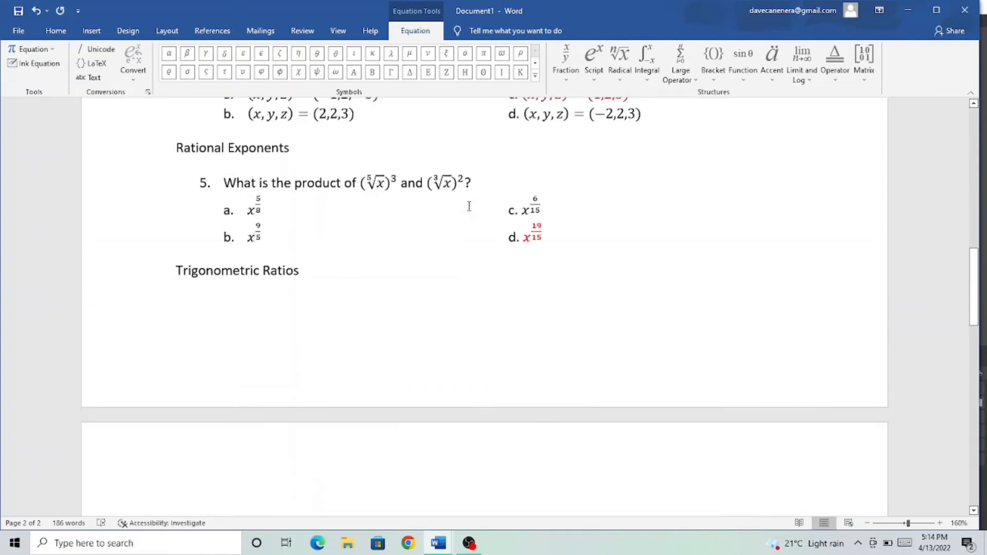
{"action": "scroll", "coordinate": [469, 206], "scroll_direction": "down", "scroll_amount": 5}
{"action": "left_click", "coordinate": [253, 221]}
{"action": "type", "text": "4"}
{"action": "key", "text": "Right"}
{"action": "type", "text": "5"}
- Add the label "c." on option a's line, five tab stops after the 3/4 fraction
{"action": "left_click", "coordinate": [326, 208]}
{"action": "scroll", "coordinate": [415, 253], "scroll_direction": "up", "scroll_amount": 5}
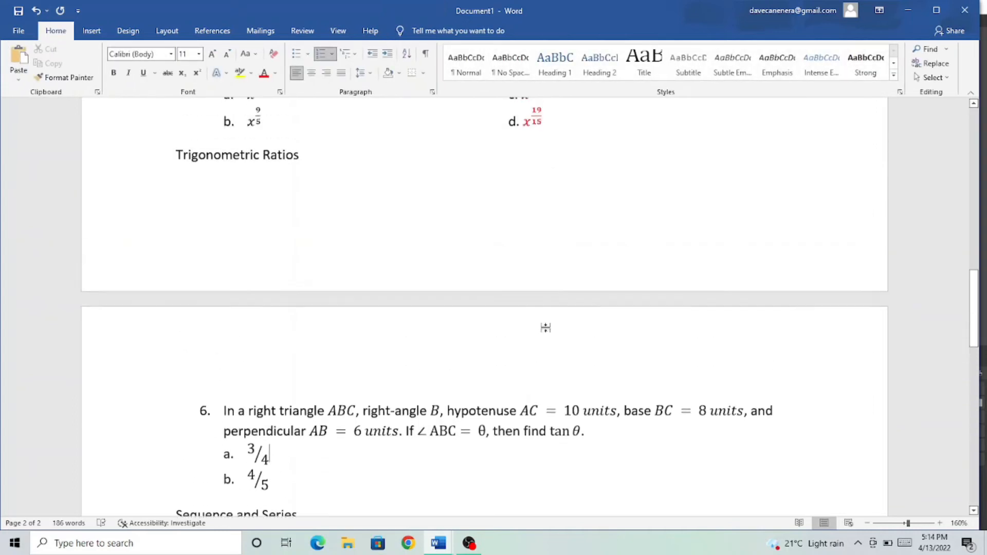
{"action": "scroll", "coordinate": [545, 327], "scroll_direction": "up", "scroll_amount": 1}
{"action": "key", "text": "Tab"}
{"action": "key", "text": "Tab"}
{"action": "key", "text": "Tab"}
{"action": "key", "text": "Tab"}
{"action": "key", "text": "Tab"}
{"action": "type", "text": "c."}
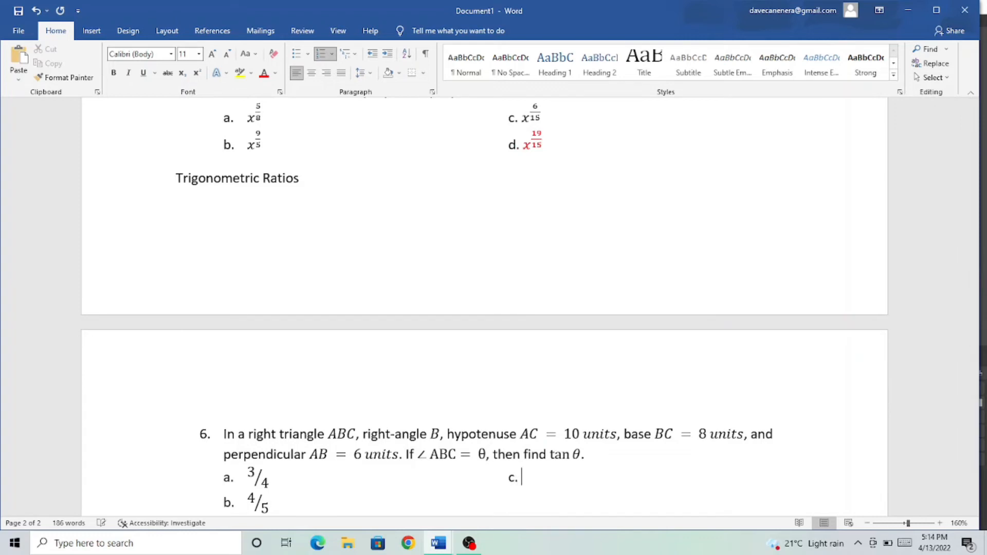
- Insert the skewed fraction 3/5 as an equation for option c of question 6
{"action": "scroll", "coordinate": [647, 324], "scroll_direction": "down", "scroll_amount": 5}
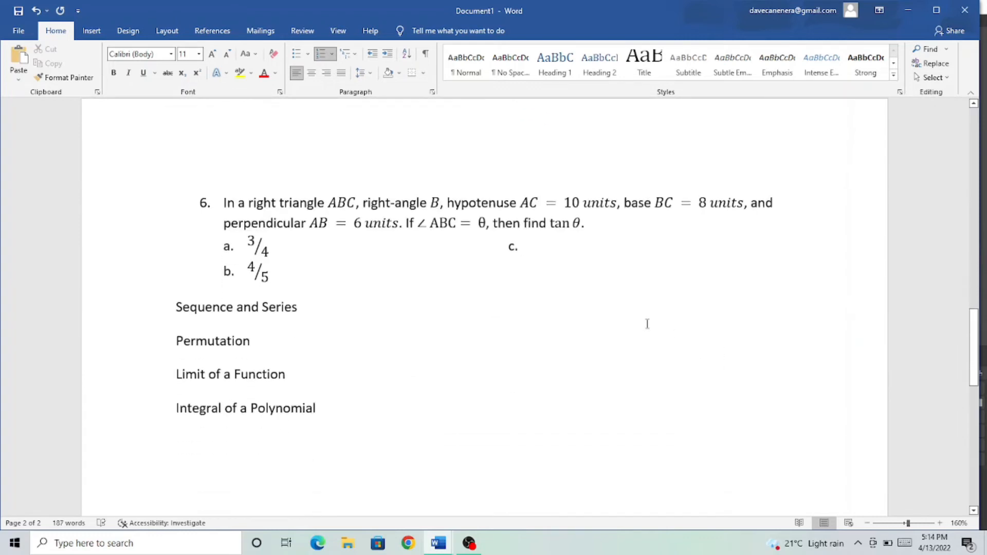
{"action": "key", "text": "alt+equal"}
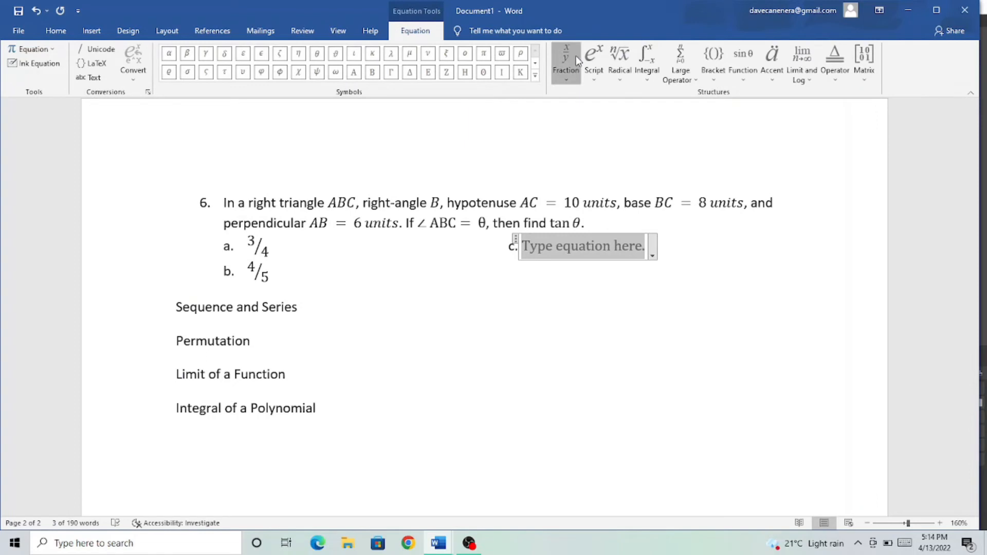
{"action": "left_click", "coordinate": [566, 61]}
{"action": "left_click", "coordinate": [629, 134]}
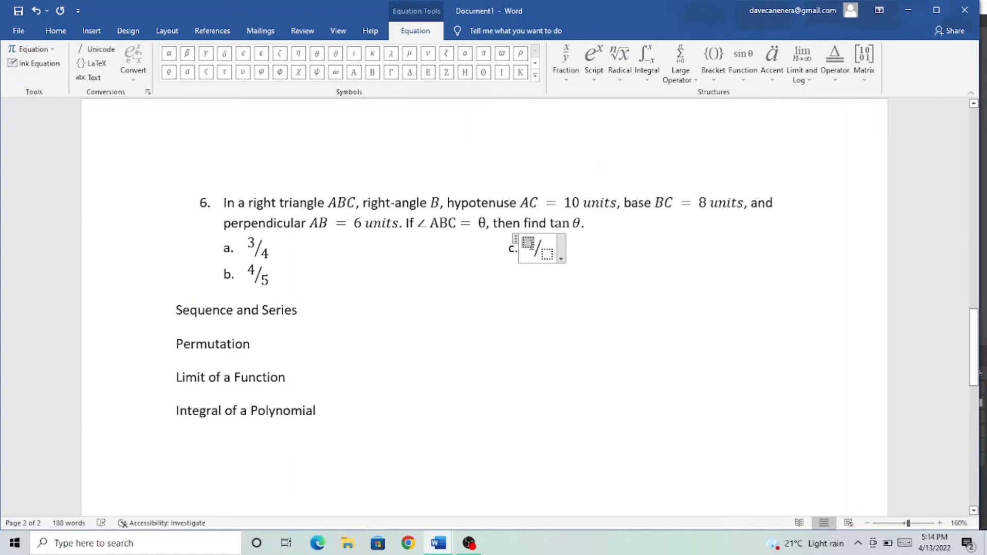
{"action": "type", "text": "3"}
{"action": "key", "text": "Page_Down"}
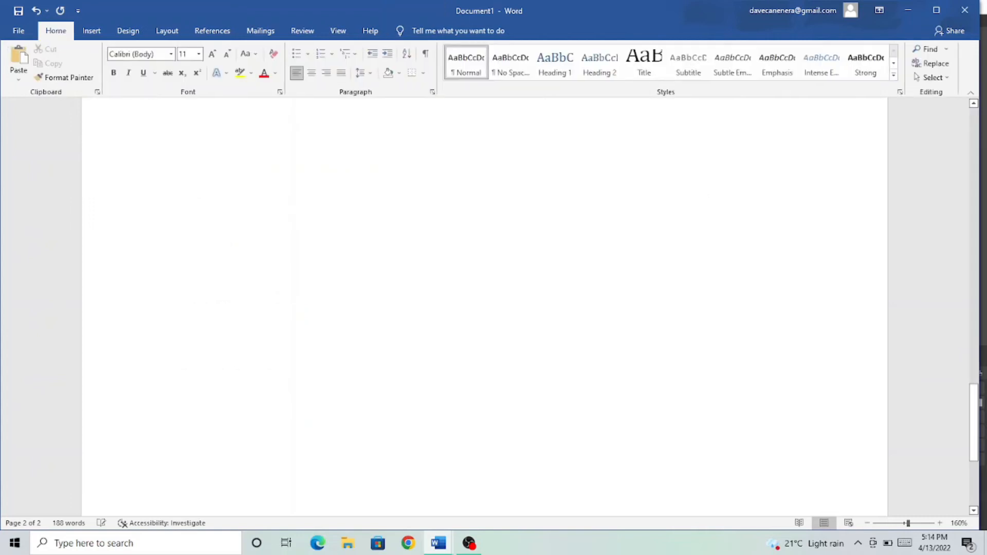
{"action": "scroll", "coordinate": [530, 240], "scroll_direction": "up", "scroll_amount": 10}
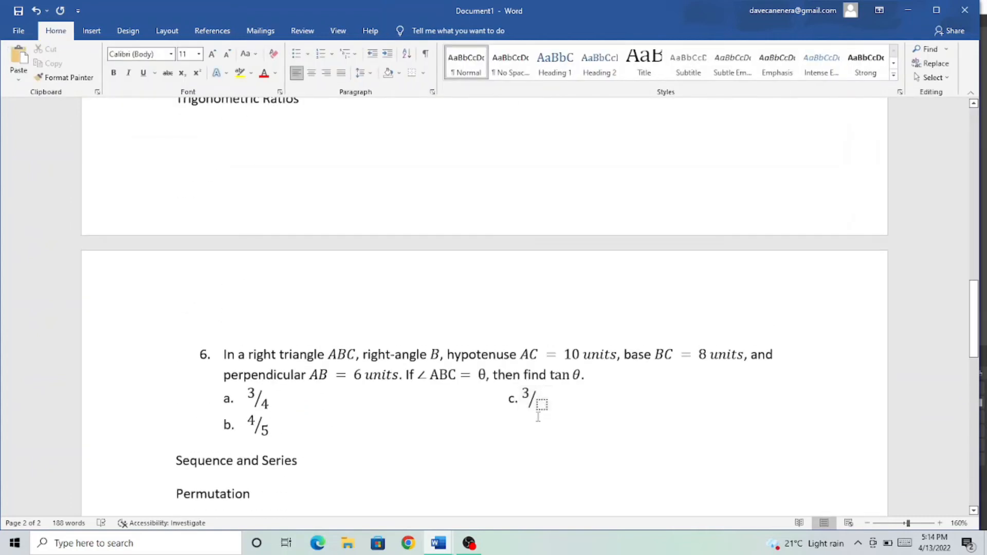
{"action": "left_click", "coordinate": [542, 409]}
{"action": "type", "text": "5"}
- Add the label "d." on option b's line, aligned beneath option c
{"action": "left_click", "coordinate": [417, 425]}
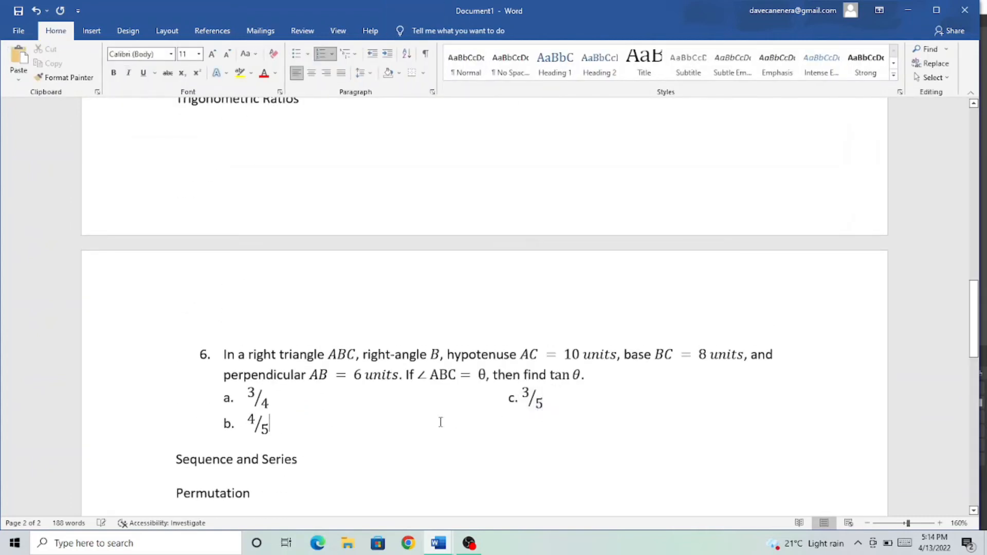
{"action": "key", "text": "Tab"}
{"action": "key", "text": "Tab"}
{"action": "key", "text": "Tab"}
{"action": "key", "text": "Tab"}
{"action": "key", "text": "Tab"}
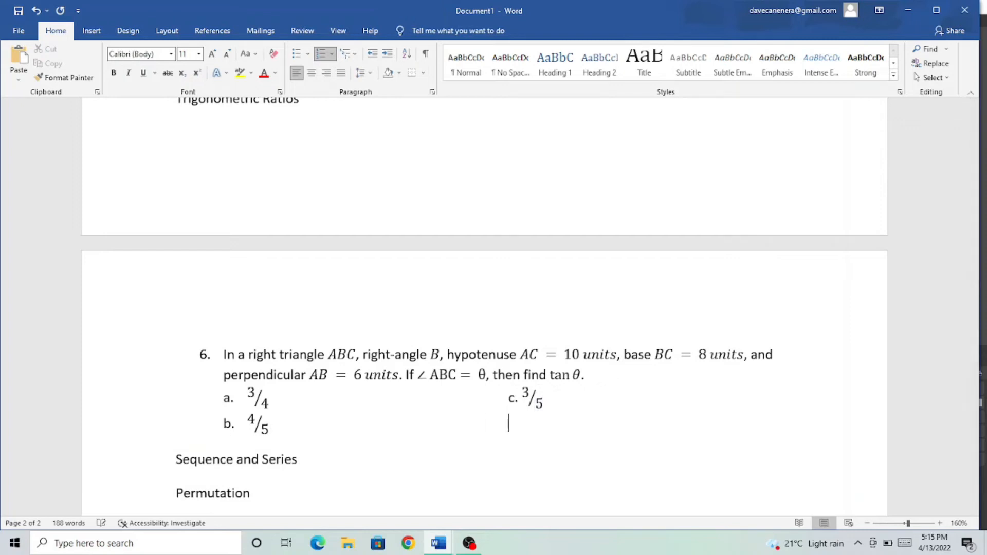
{"action": "type", "text": "d"}
- Insert the skewed fraction 5/4 as an equation for option d of question 6
{"action": "key", "text": "alt+equal"}
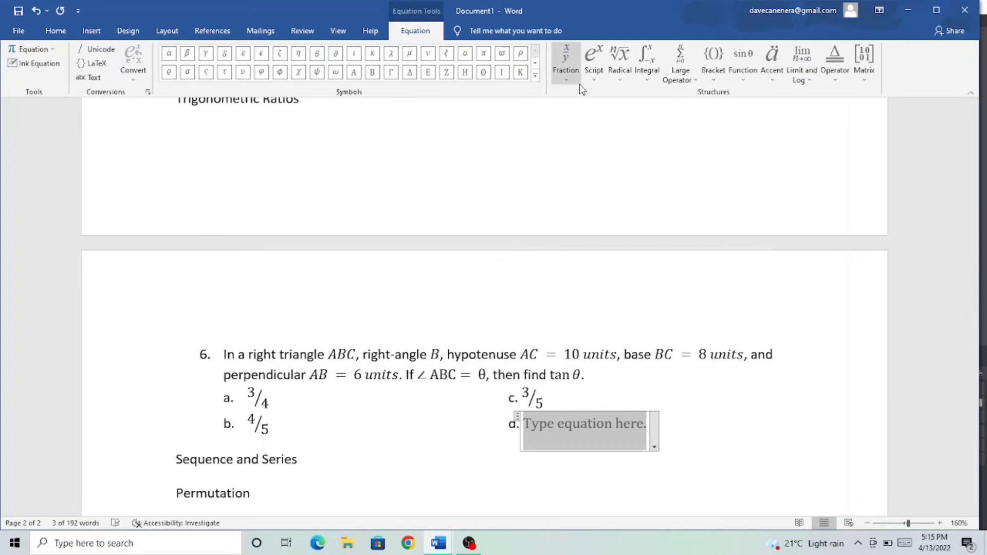
{"action": "left_click", "coordinate": [567, 64]}
{"action": "left_click", "coordinate": [629, 138]}
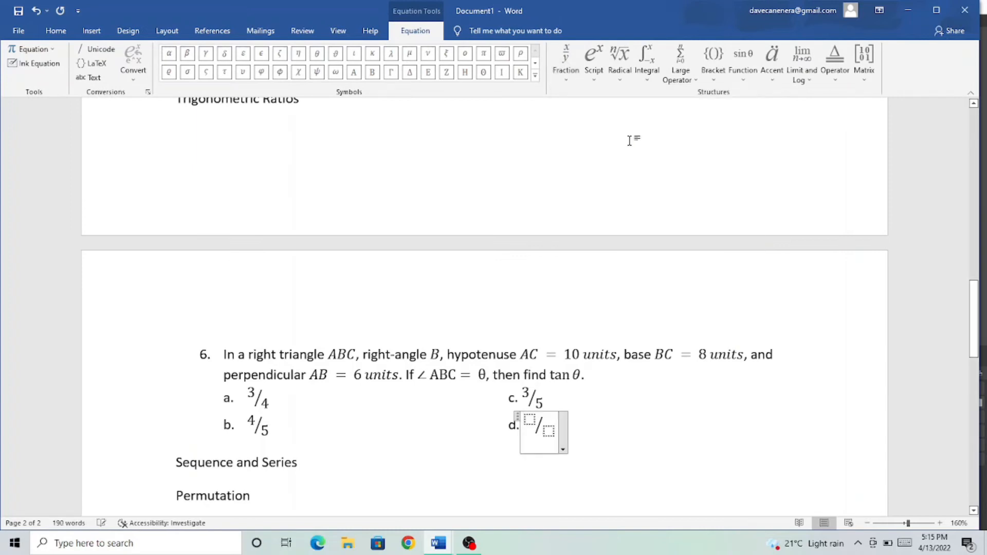
{"action": "left_click", "coordinate": [530, 420]}
{"action": "type", "text": "5"}
{"action": "left_click", "coordinate": [540, 429]}
{"action": "type", "text": "4"}
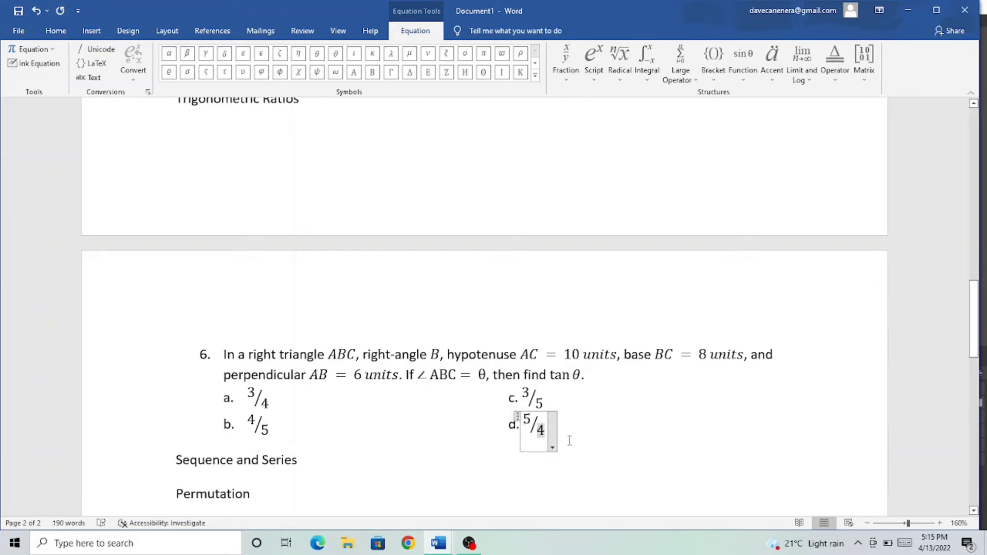
{"action": "left_click", "coordinate": [569, 440]}
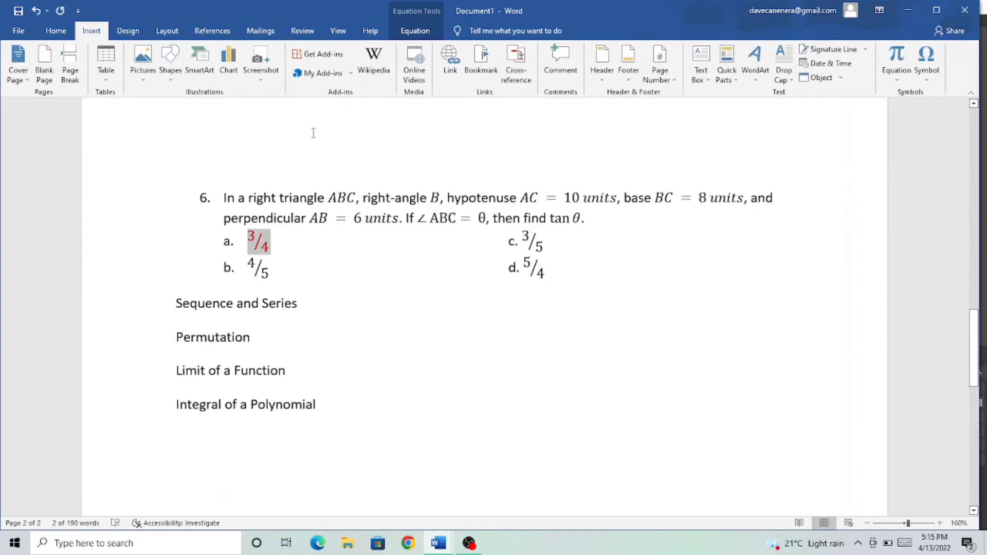
- Add question 7 under Sequence and Series: "Which of the following is the appropriate summation notation of the following arithmetic series"
{"action": "scroll", "coordinate": [436, 267], "scroll_direction": "down", "scroll_amount": 1}
{"action": "left_click", "coordinate": [309, 278]}
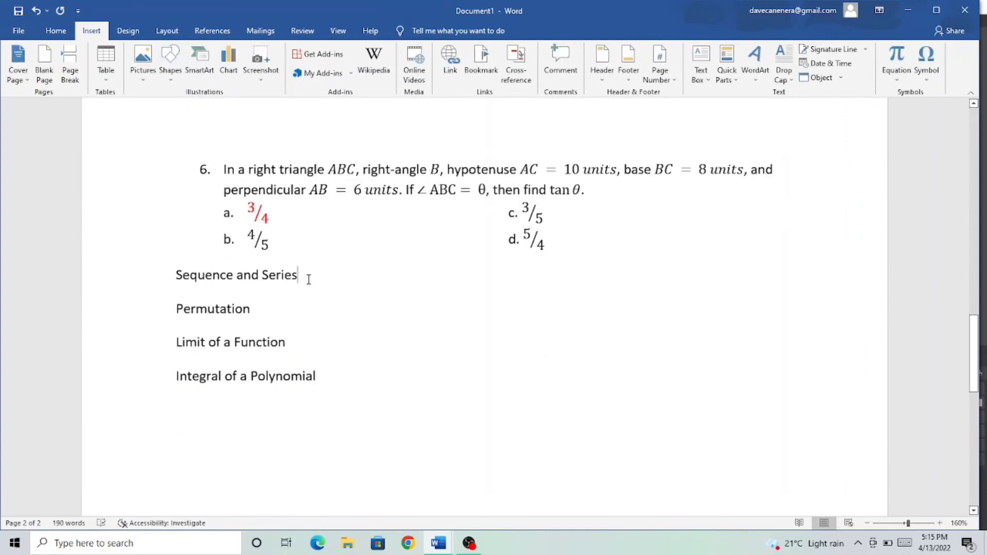
{"action": "key", "text": "Return"}
{"action": "type", "text": "7."}
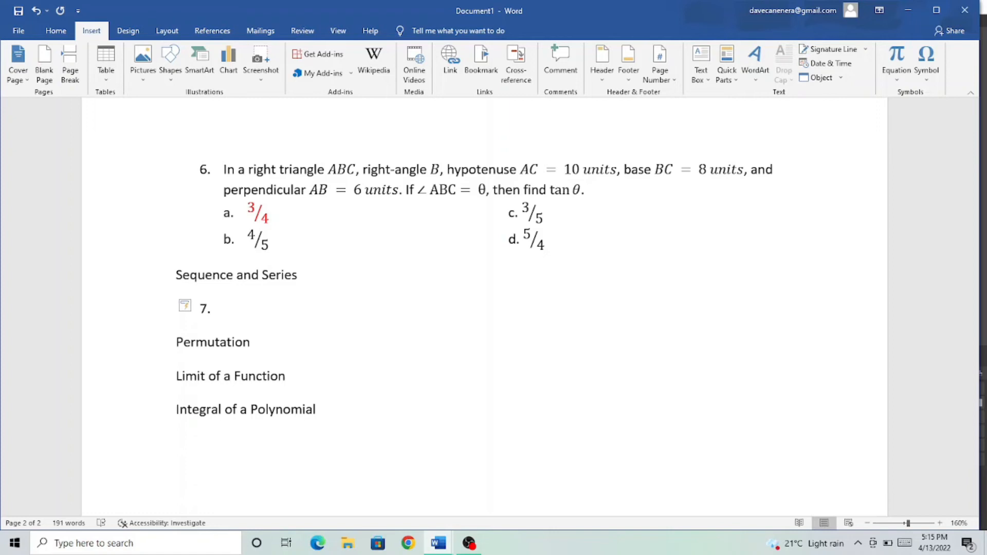
{"action": "type", "text": "Which of the foll"}
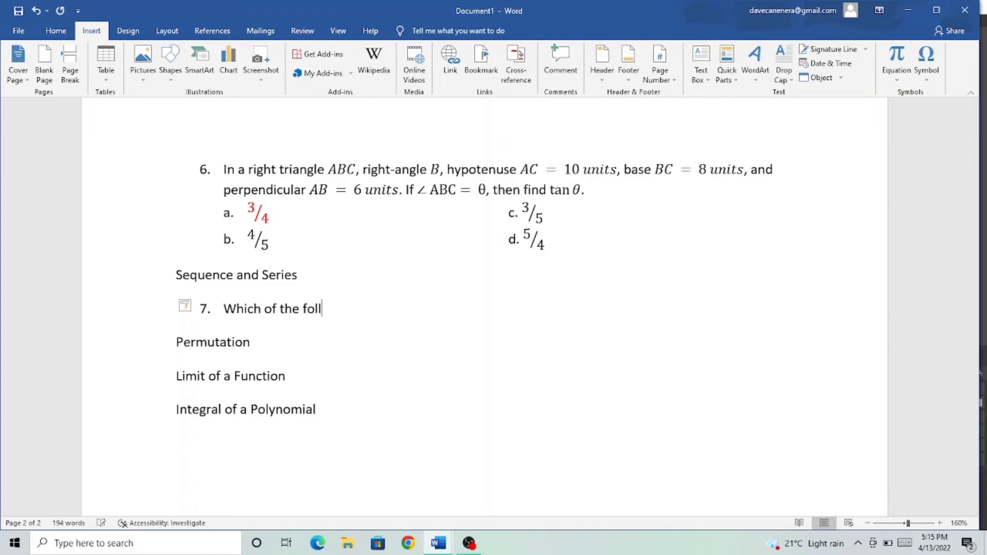
{"action": "type", "text": "owing is the "}
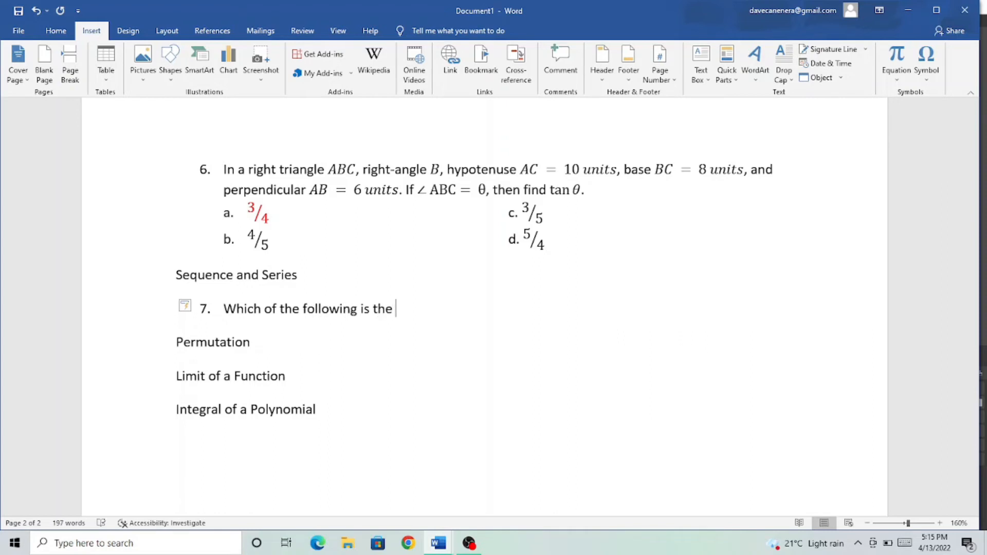
{"action": "type", "text": "appropriate summati"}
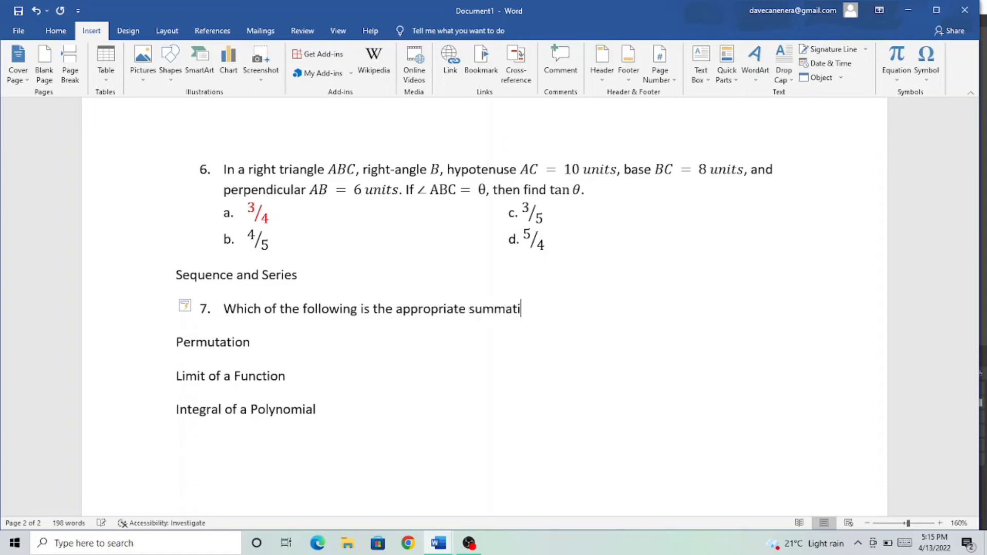
{"action": "type", "text": "on notation of thte"}
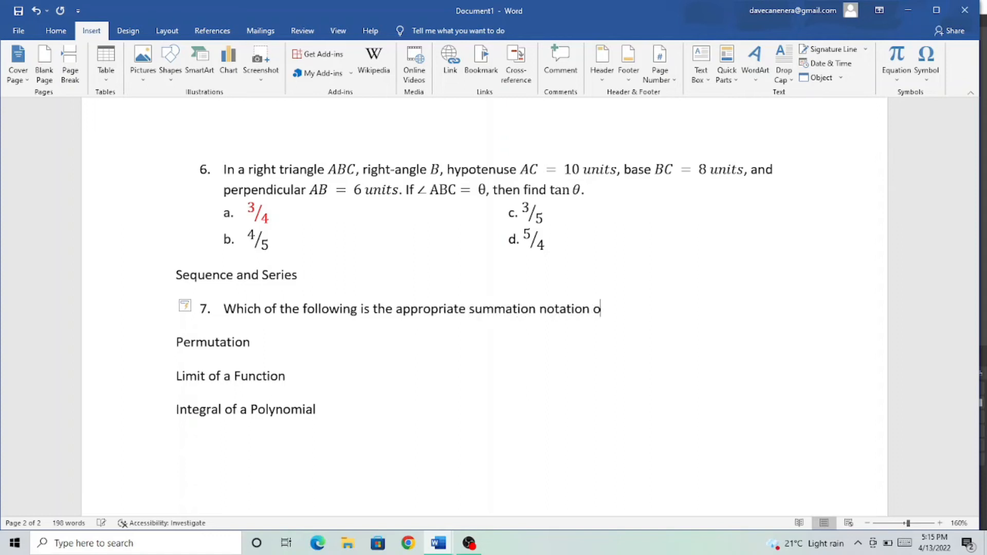
{"action": "key", "text": "BackSpace"}
{"action": "key", "text": "BackSpace"}
{"action": "type", "text": "e folli"}
{"action": "key", "text": "BackSpace"}
{"action": "type", "text": "owing"}
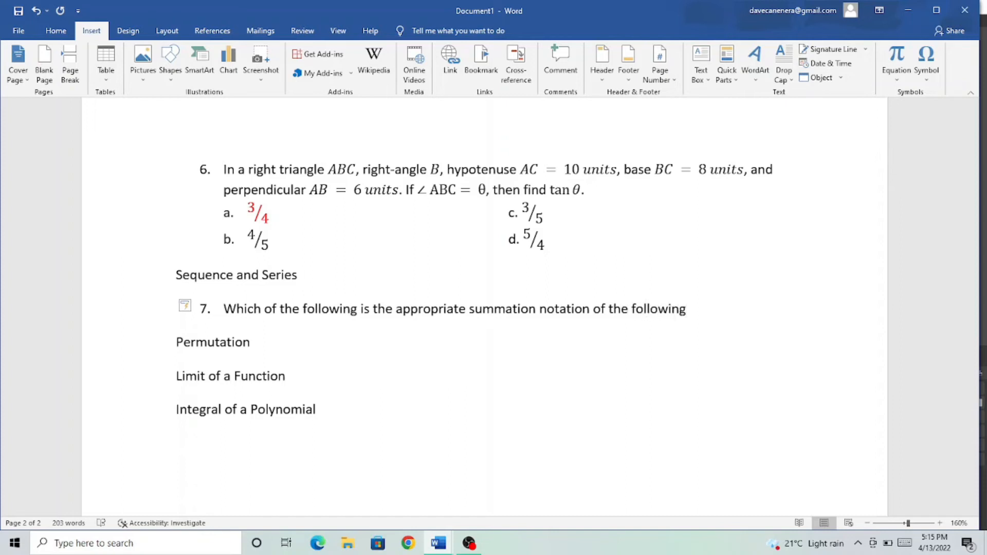
{"action": "type", "text": " arithmetic series"}
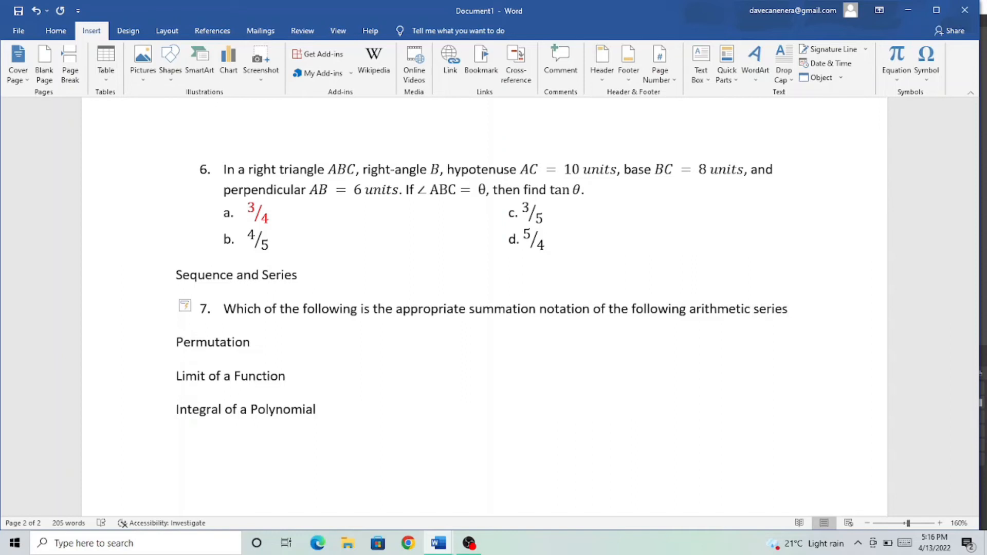
- Complete question 7 with the equation 3+5+7+9+⋯+101 followed by a question mark, and start an unnumbered line below it
{"action": "key", "text": "alt+equal"}
{"action": "type", "text": "3"}
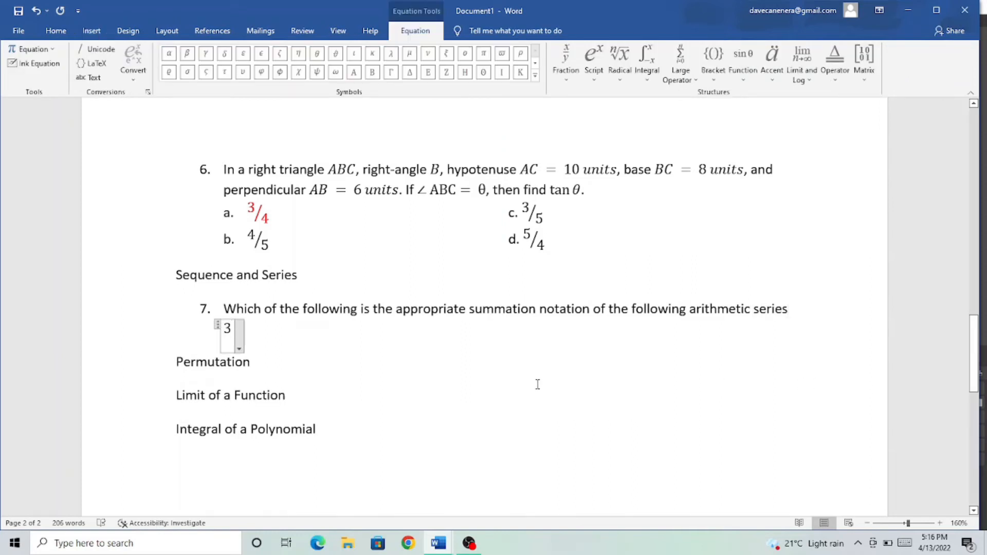
{"action": "type", "text": "+5+7"}
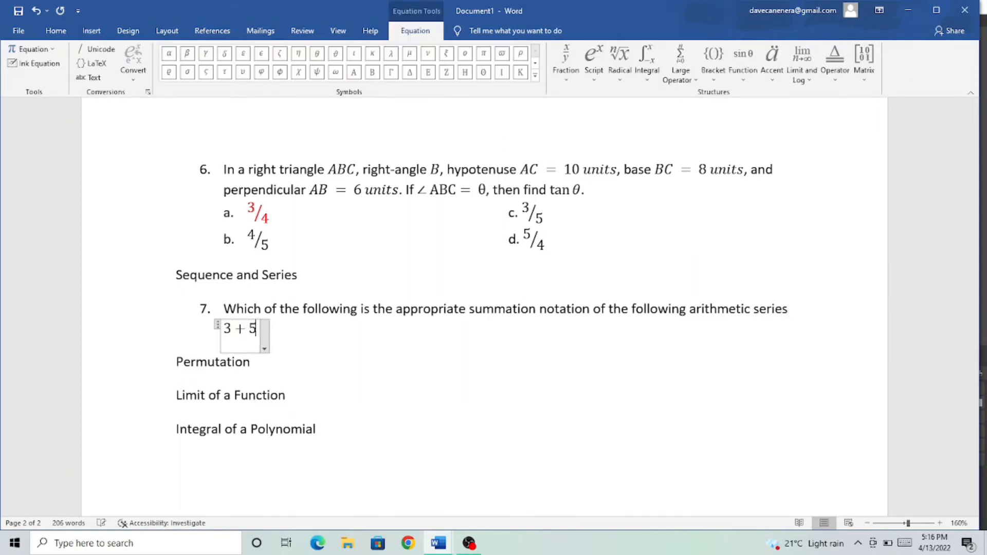
{"action": "type", "text": "+9+"}
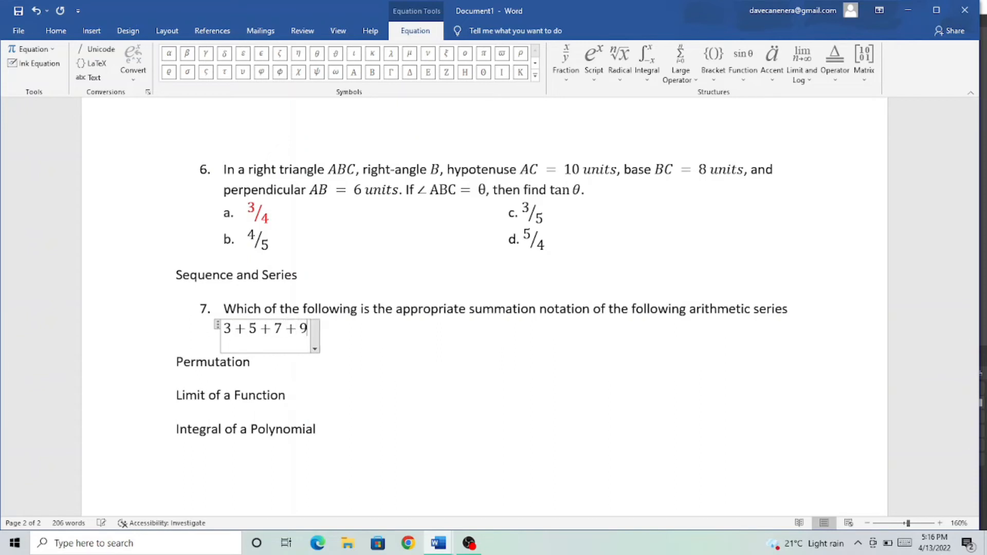
{"action": "type", "text": "\\cdots "}
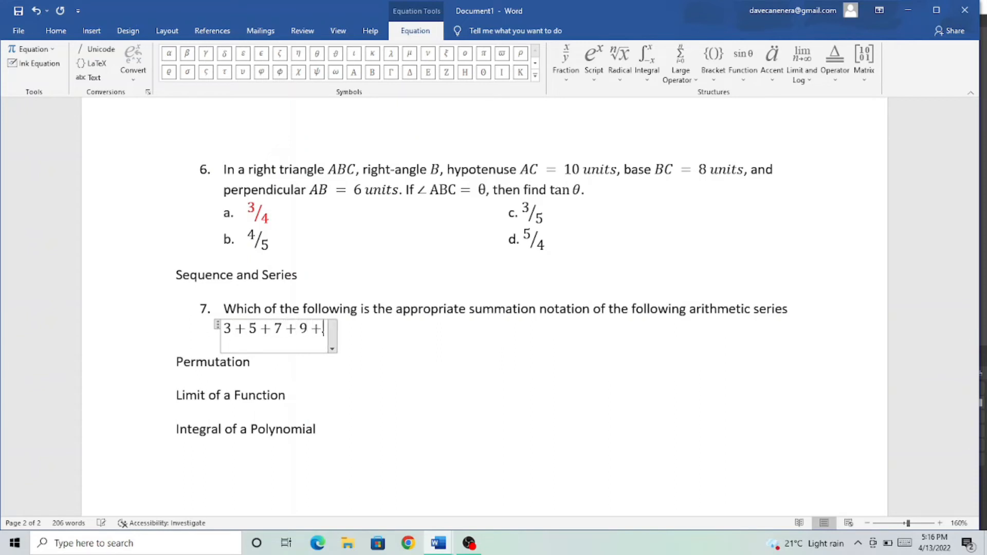
{"action": "type", "text": "+101"}
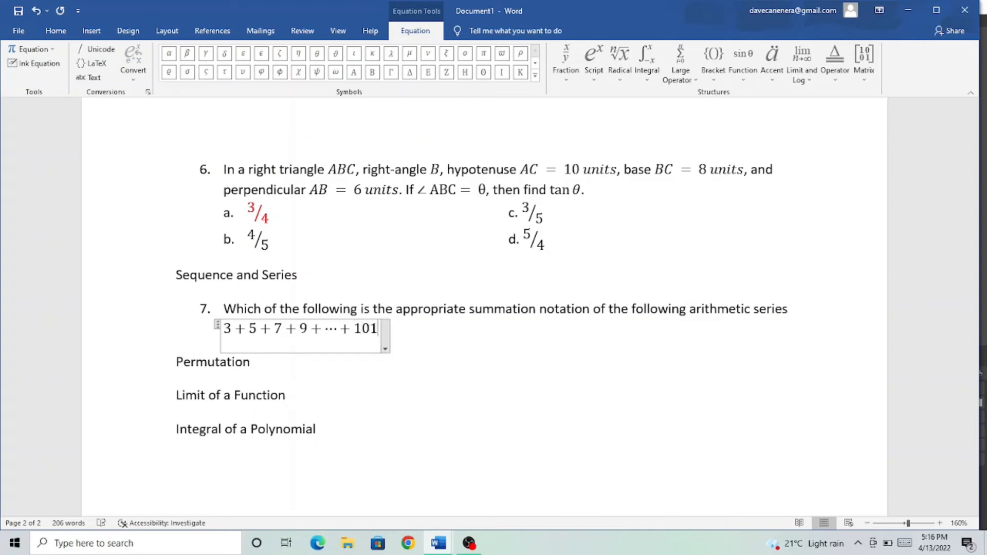
{"action": "key", "text": "Right"}
{"action": "type", "text": "?"}
{"action": "key", "text": "Return"}
{"action": "key", "text": "BackSpace"}
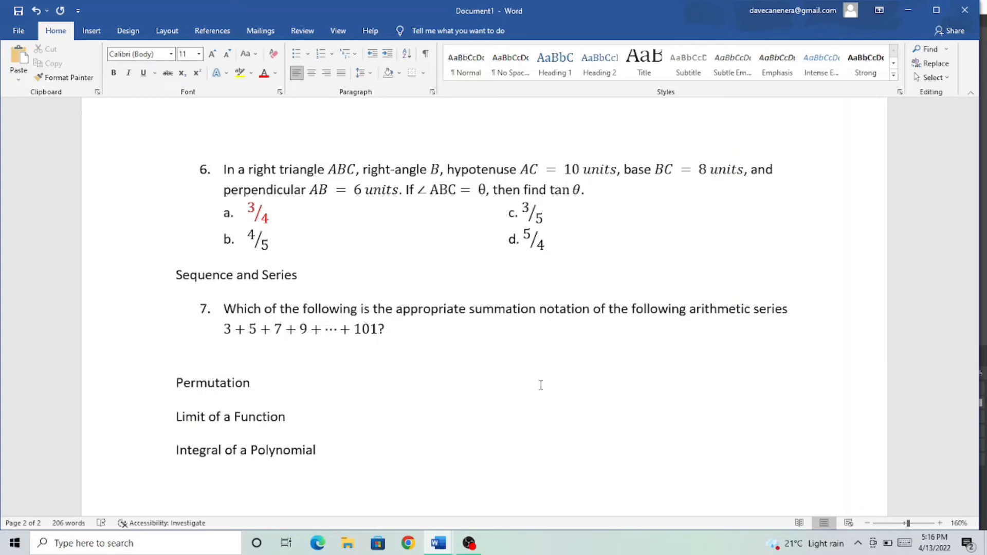
{"action": "left_click", "coordinate": [232, 330]}
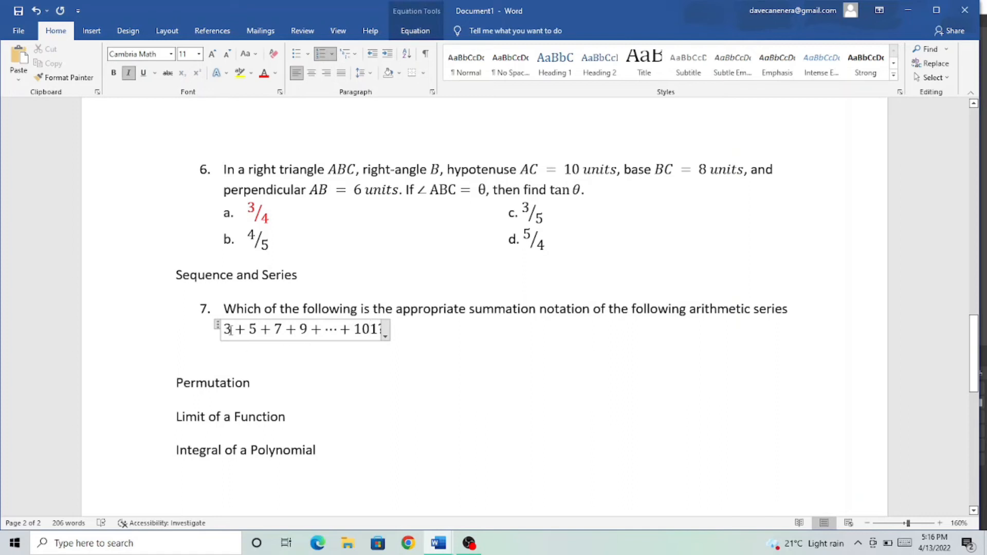
{"action": "left_click", "coordinate": [254, 363]}
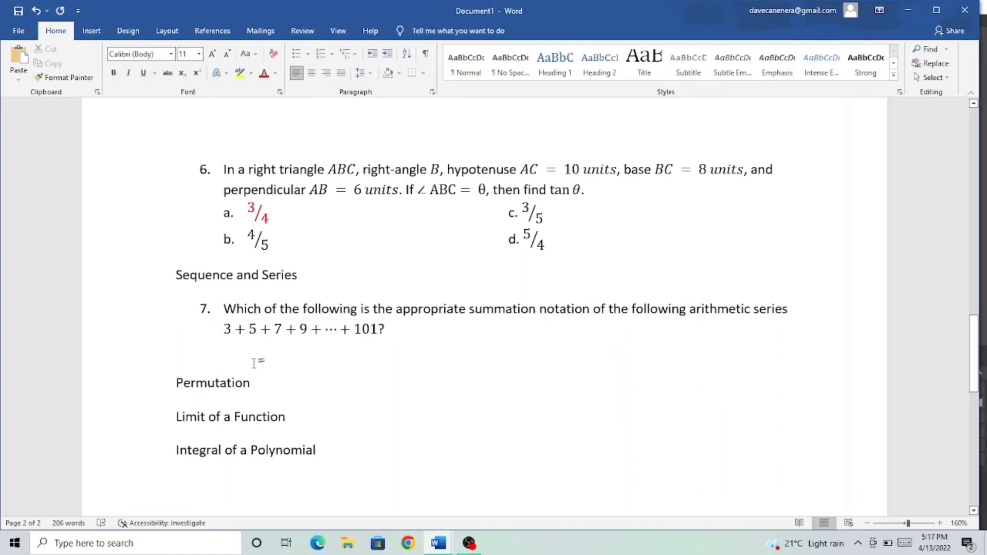
{"action": "type", "text": "2n"}
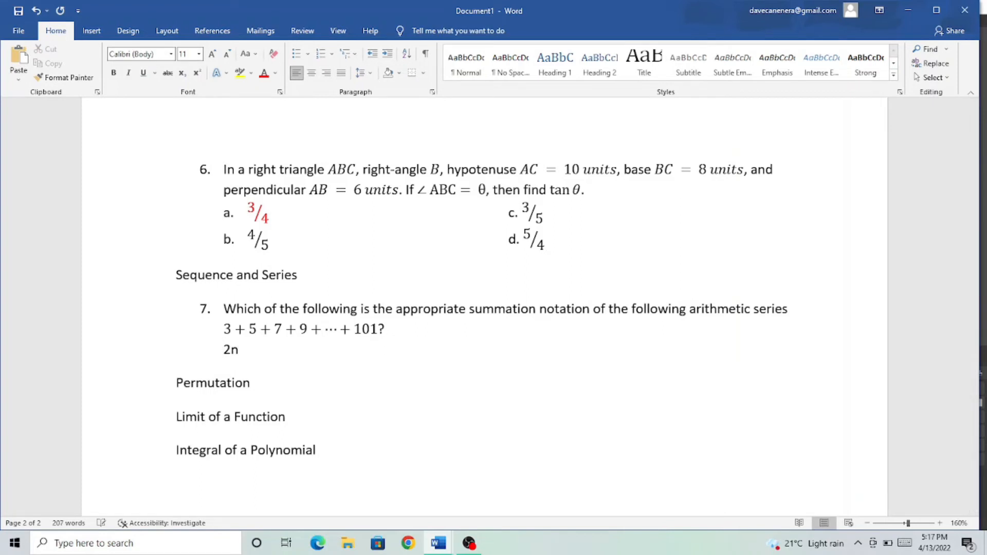
{"action": "type", "text": "+1"}
{"action": "key", "text": "BackSpace"}
{"action": "key", "text": "BackSpace"}
{"action": "key", "text": "BackSpace"}
{"action": "key", "text": "BackSpace"}
- Add option a to question 7 as an equation: the summation from n=1 to 100 of 2n − 1
{"action": "type", "text": "a."}
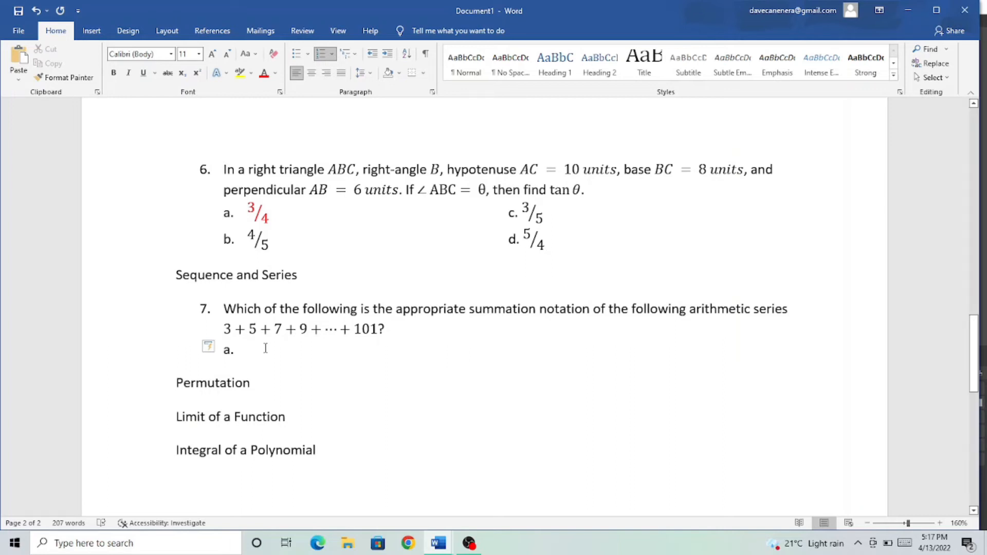
{"action": "key", "text": "alt+equal"}
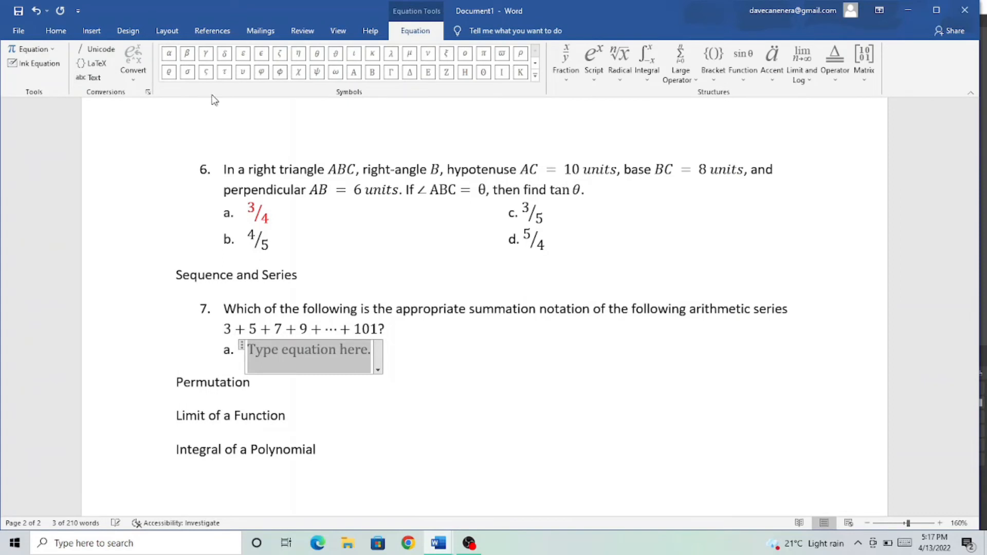
{"action": "left_click", "coordinate": [684, 63]}
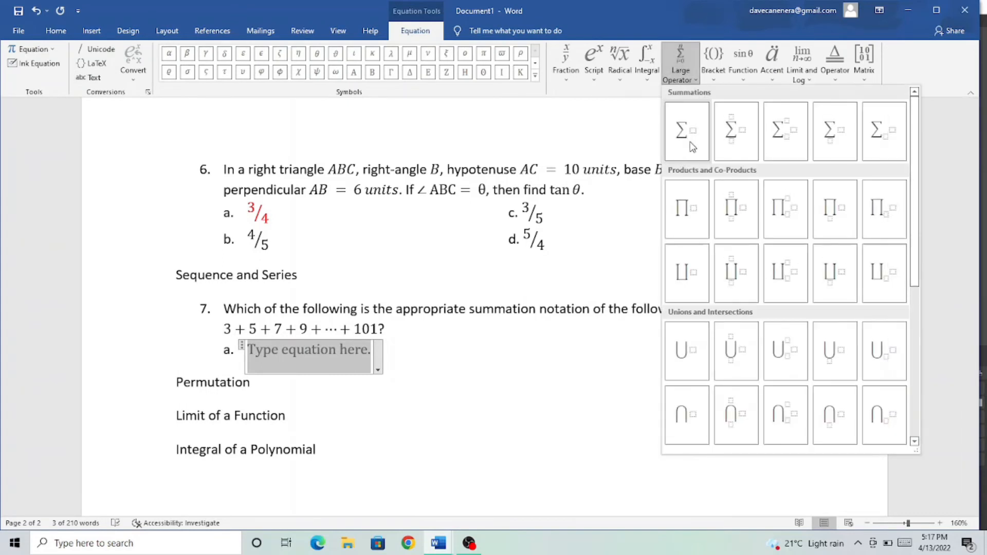
{"action": "left_click", "coordinate": [714, 149]}
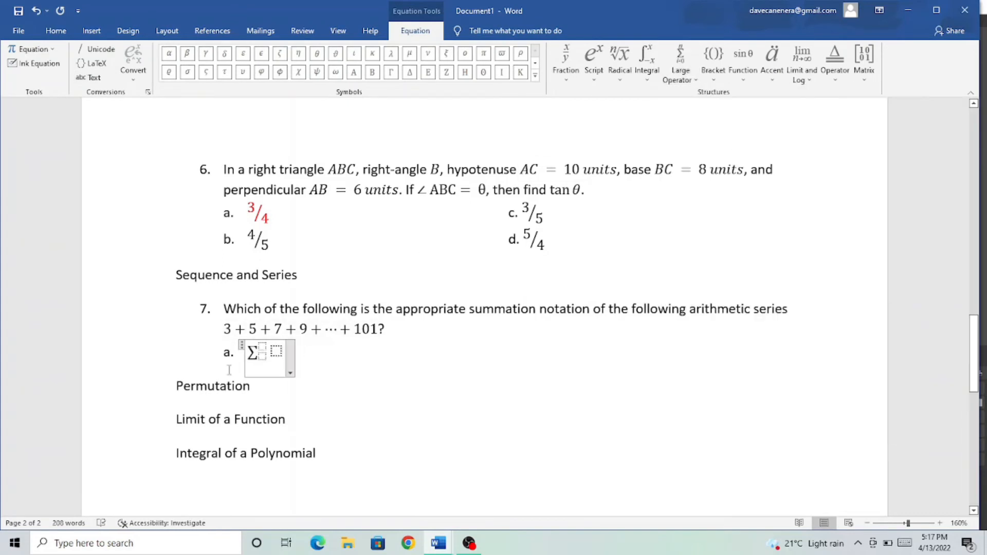
{"action": "left_click", "coordinate": [264, 358]}
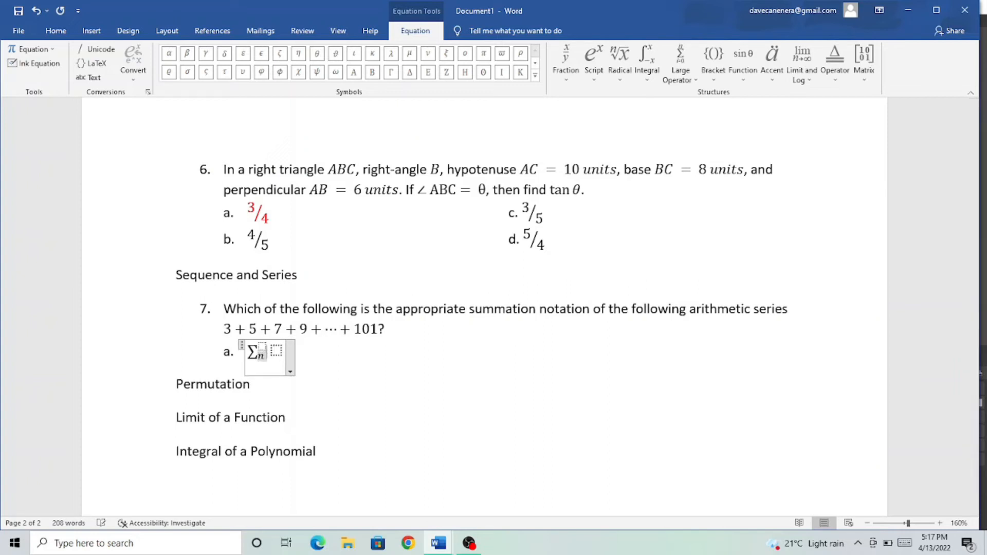
{"action": "type", "text": "n=1"}
{"action": "key", "text": "Up"}
{"action": "type", "text": "100"}
{"action": "key", "text": "Right"}
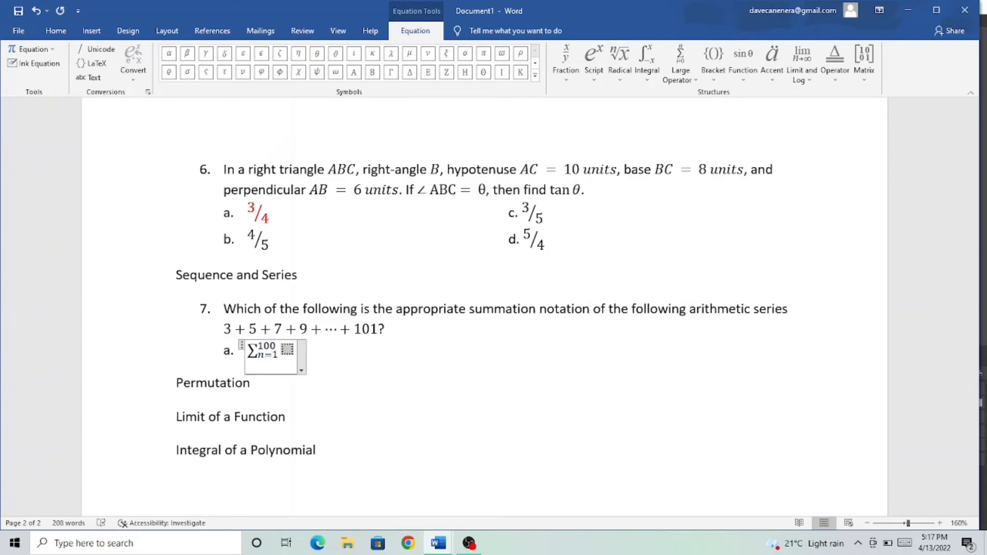
{"action": "type", "text": "2n-1"}
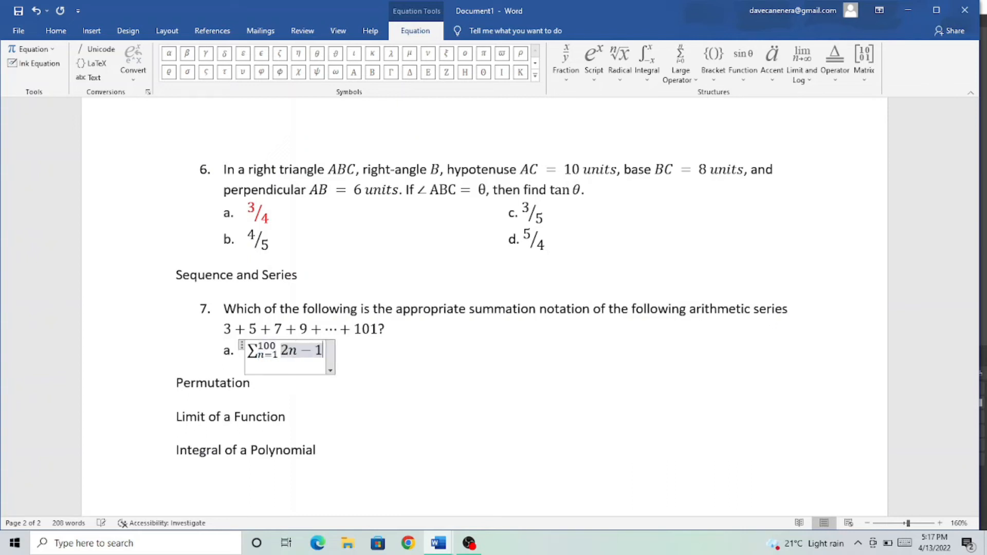
{"action": "key", "text": "Right"}
- Add option b to question 7 as an equation: the summation from n=1 to 50 of 2n + 1
{"action": "key", "text": "Return"}
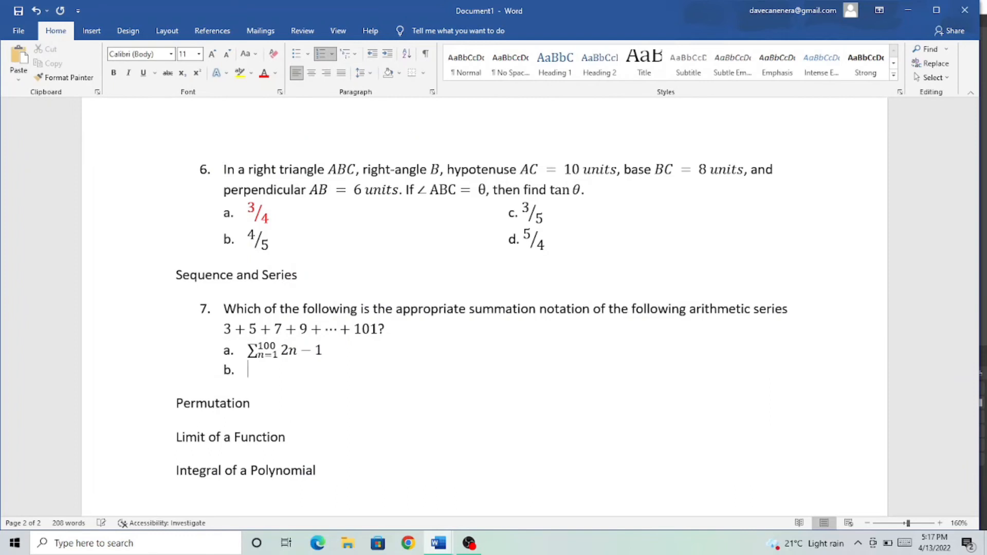
{"action": "key", "text": "alt+equal"}
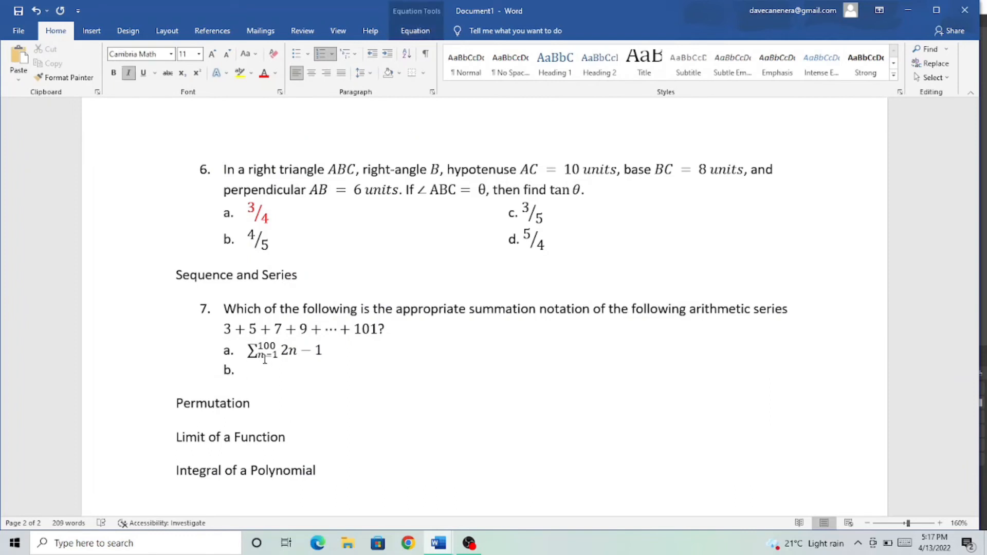
{"action": "key", "text": "ctrl+z"}
{"action": "key", "text": "alt+equal"}
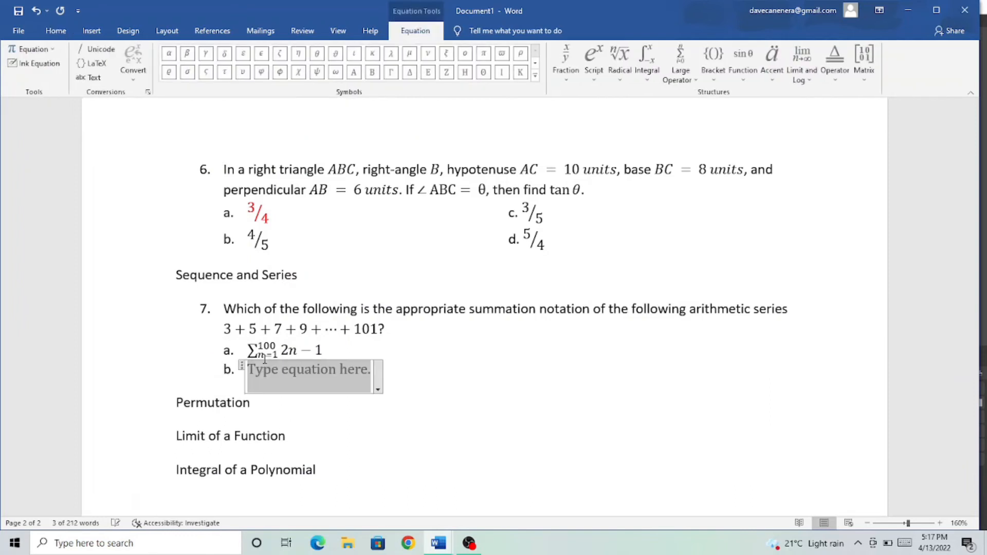
{"action": "left_click", "coordinate": [680, 64]}
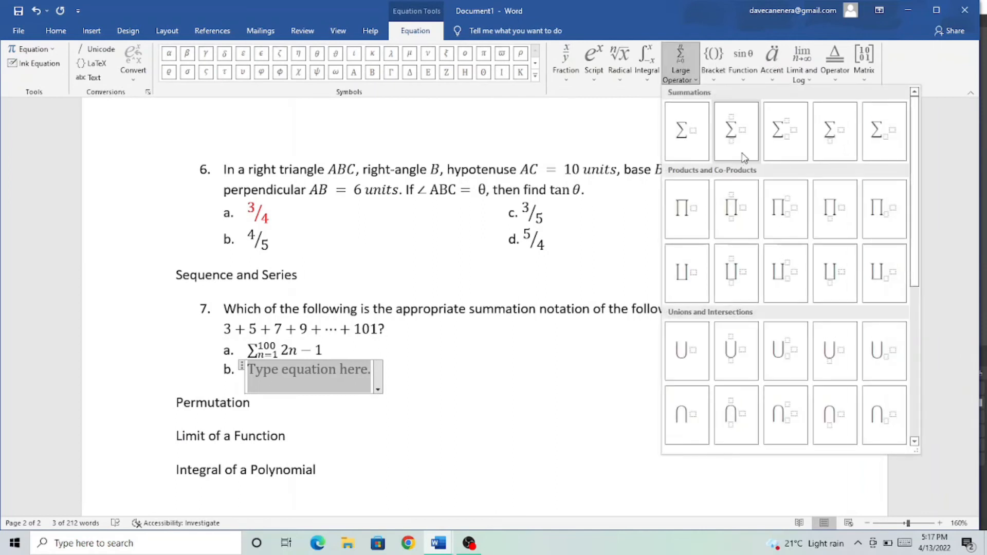
{"action": "left_click", "coordinate": [735, 132]}
{"action": "left_click", "coordinate": [263, 376]}
{"action": "type", "text": "n"}
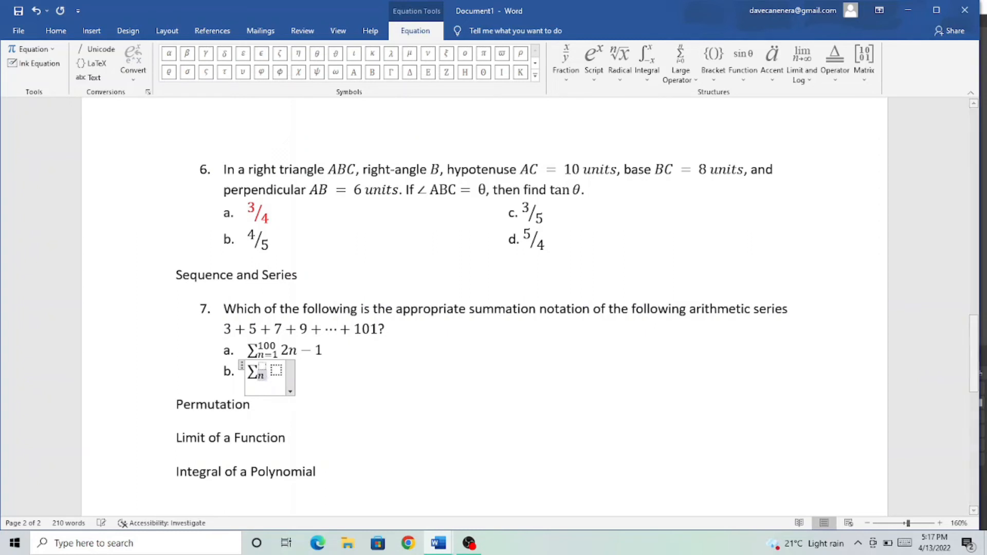
{"action": "type", "text": "=1"}
{"action": "key", "text": "Right"}
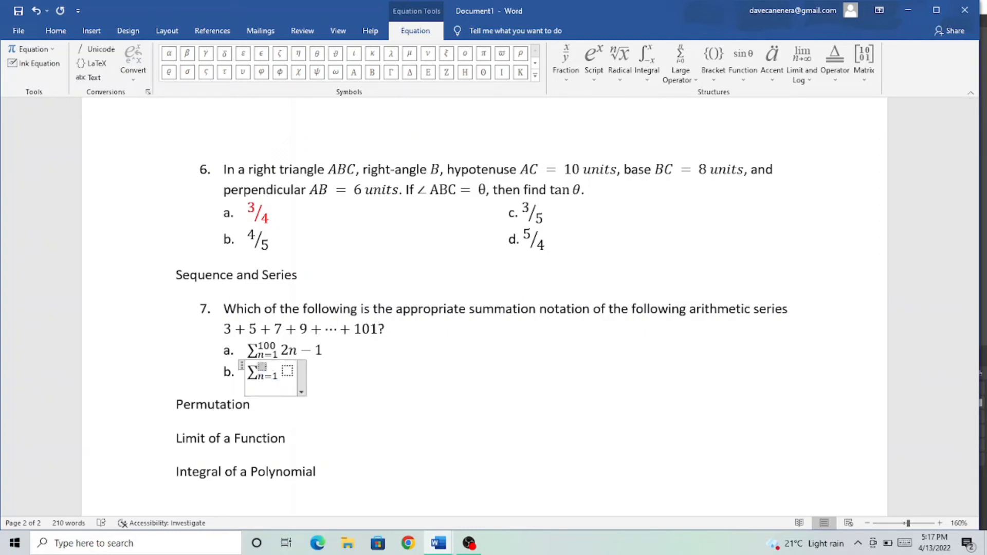
{"action": "type", "text": "50"}
{"action": "key", "text": "Right"}
{"action": "type", "text": "2n + 1"}
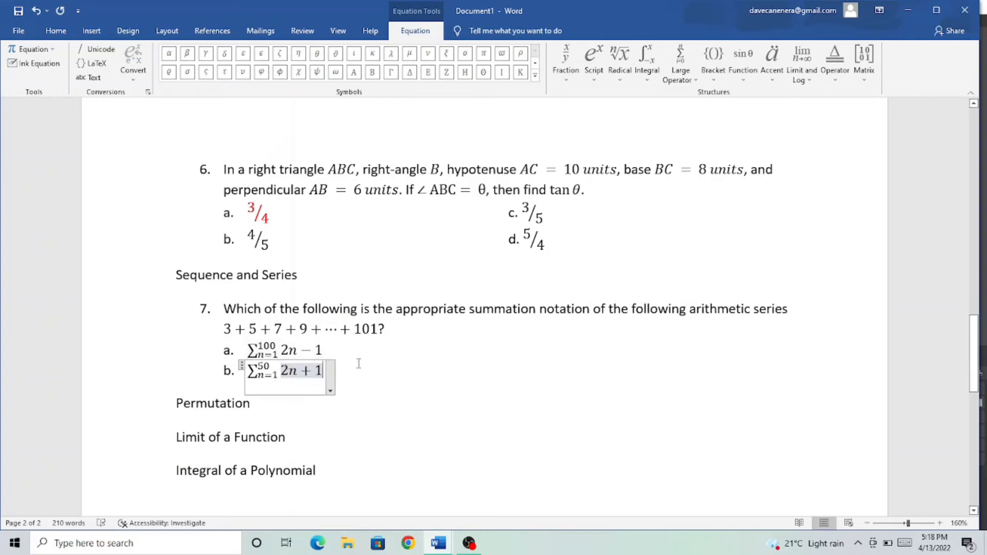
- Add option c to question 7, across from option a, as an equation: the summation from n=0 to 100 of 4n − 1
{"action": "left_click", "coordinate": [358, 363]}
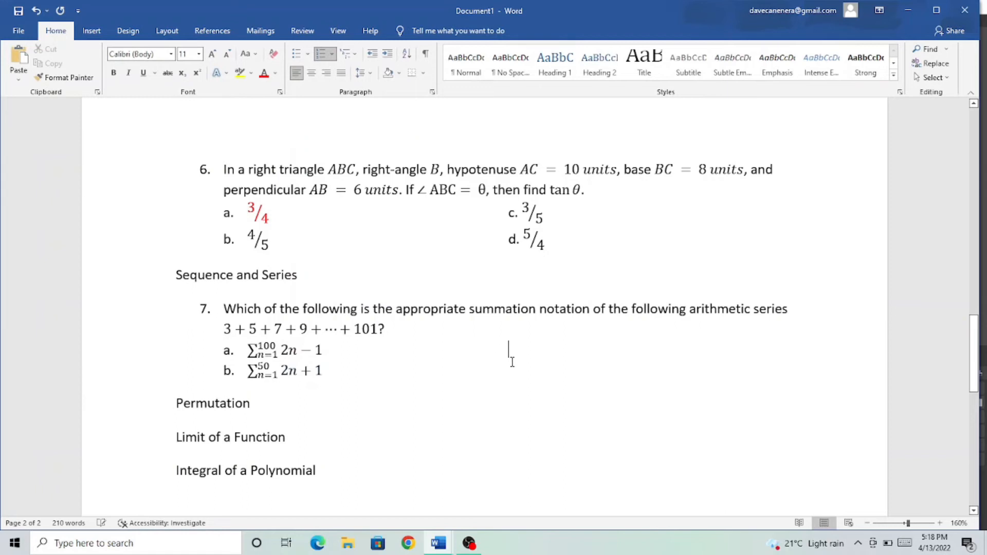
{"action": "type", "text": "c."}
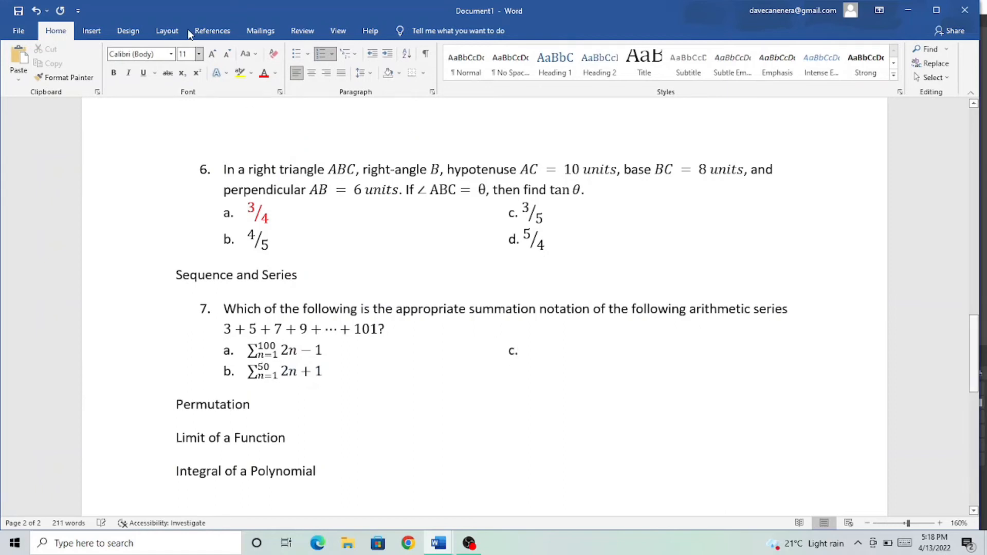
{"action": "key", "text": "alt+equal"}
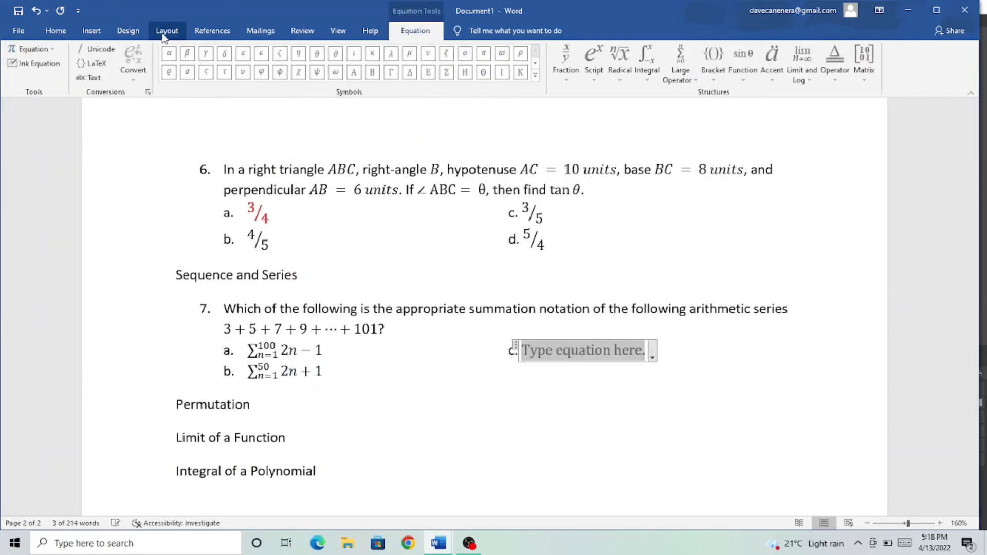
{"action": "left_click", "coordinate": [682, 65]}
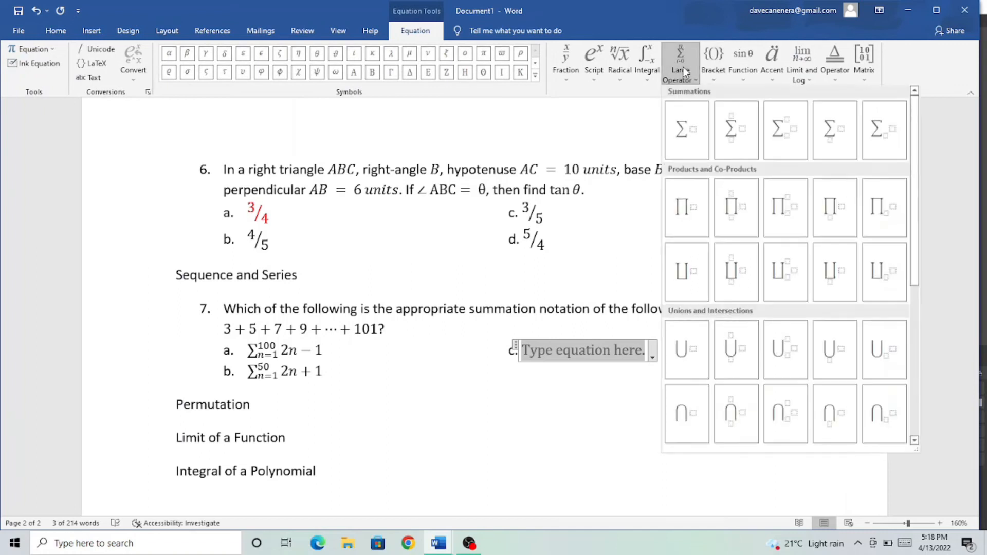
{"action": "left_click", "coordinate": [736, 130]}
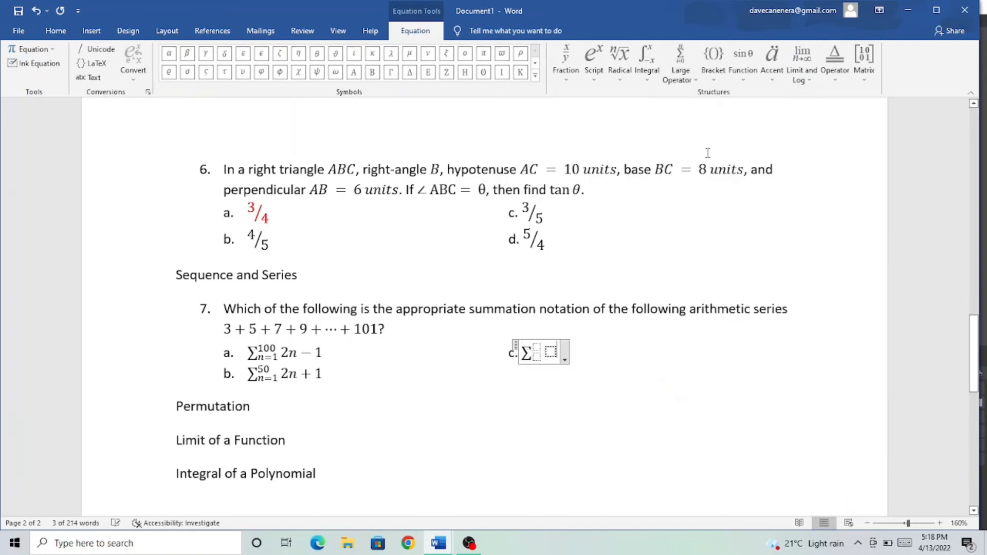
{"action": "left_click", "coordinate": [536, 357]}
{"action": "type", "text": "n"}
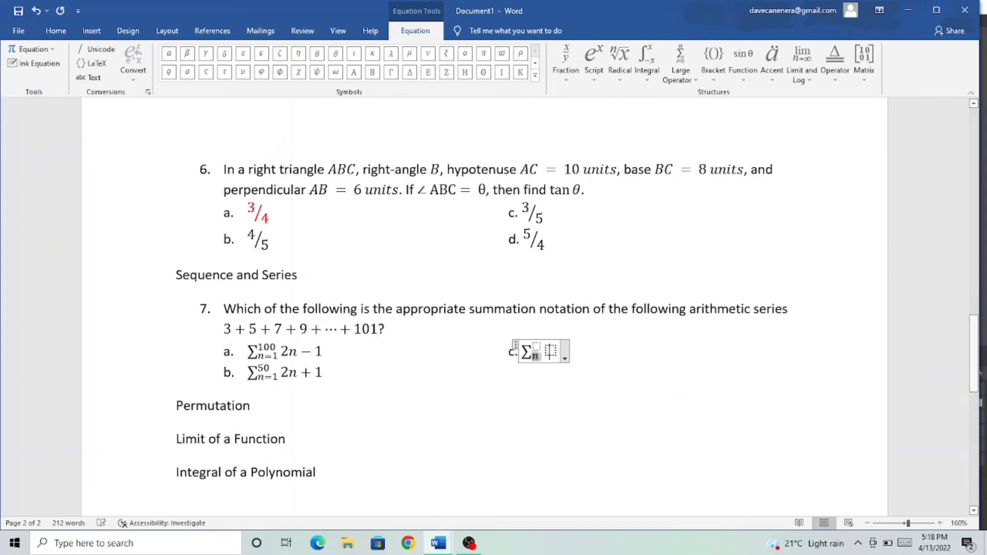
{"action": "type", "text": "=0"}
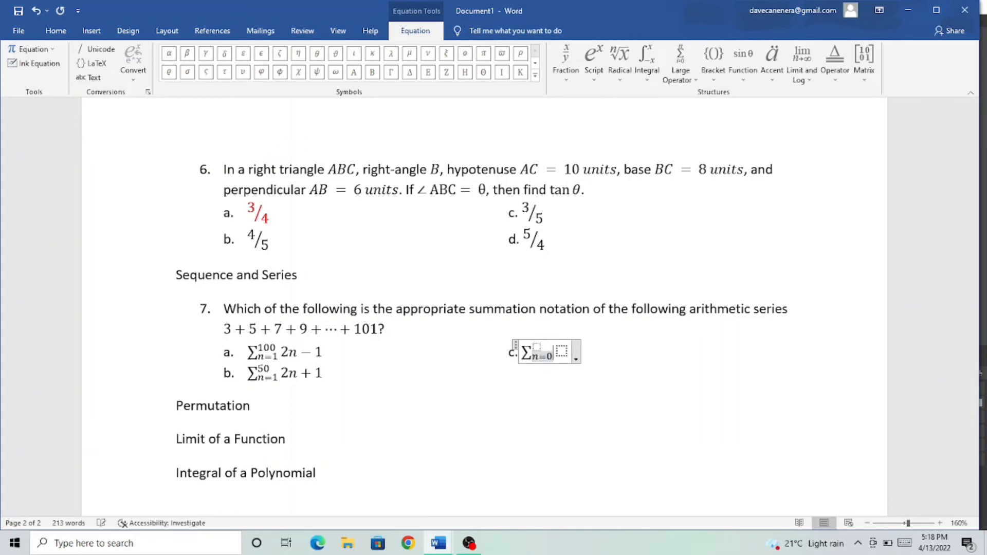
{"action": "key", "text": "Up"}
{"action": "type", "text": "100"}
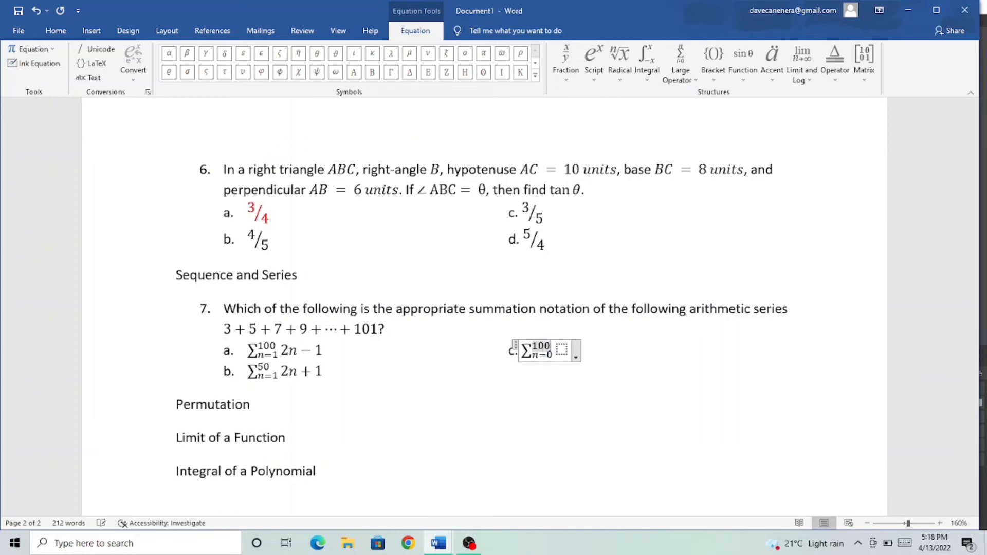
{"action": "key", "text": "Right"}
{"action": "type", "text": "4n-1"}
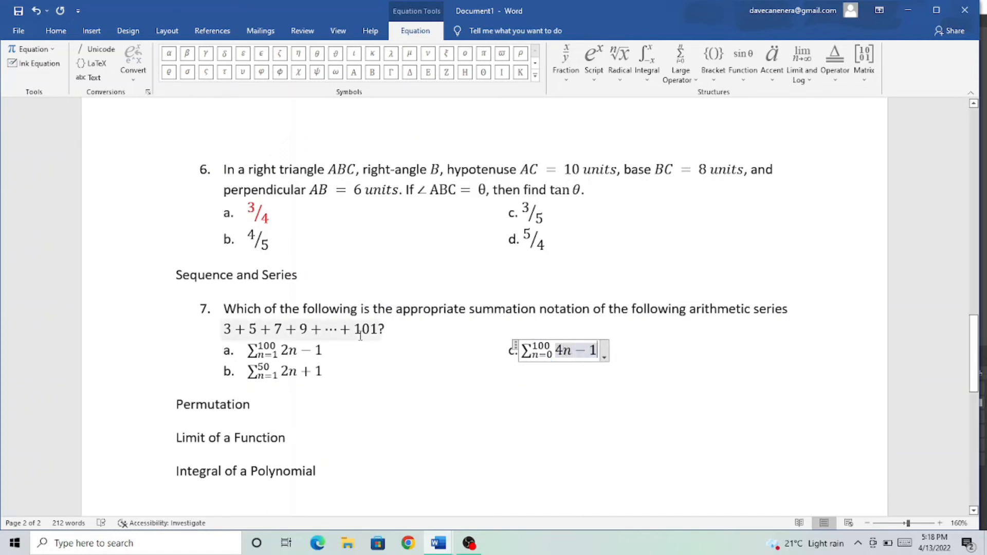
- Label option d of question 7 across from option b and insert a summation equation with upper limit 50
{"action": "left_click", "coordinate": [353, 370]}
{"action": "key", "text": "Tab"}
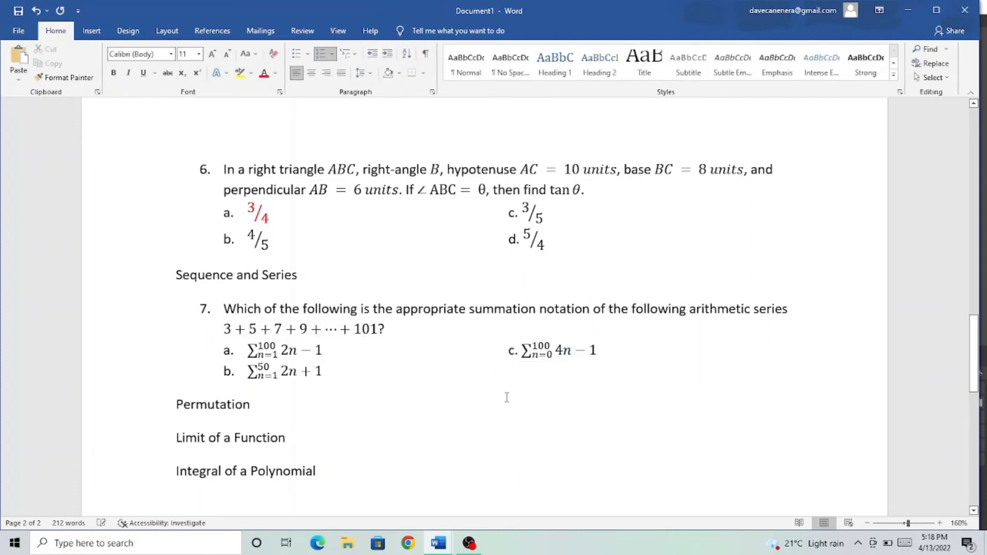
{"action": "type", "text": "d. "}
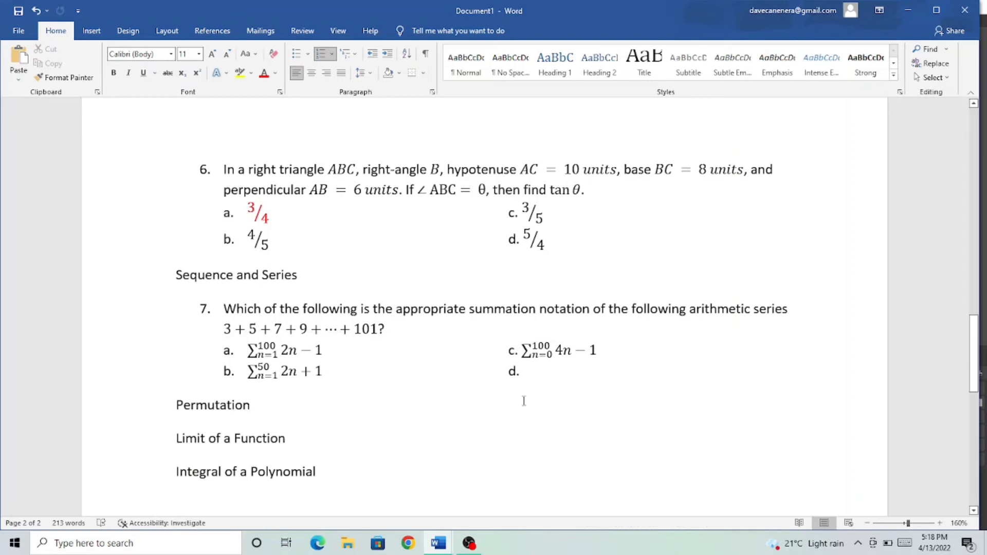
{"action": "type", "text": "="}
{"action": "key", "text": "BackSpace"}
{"action": "key", "text": "alt+equal"}
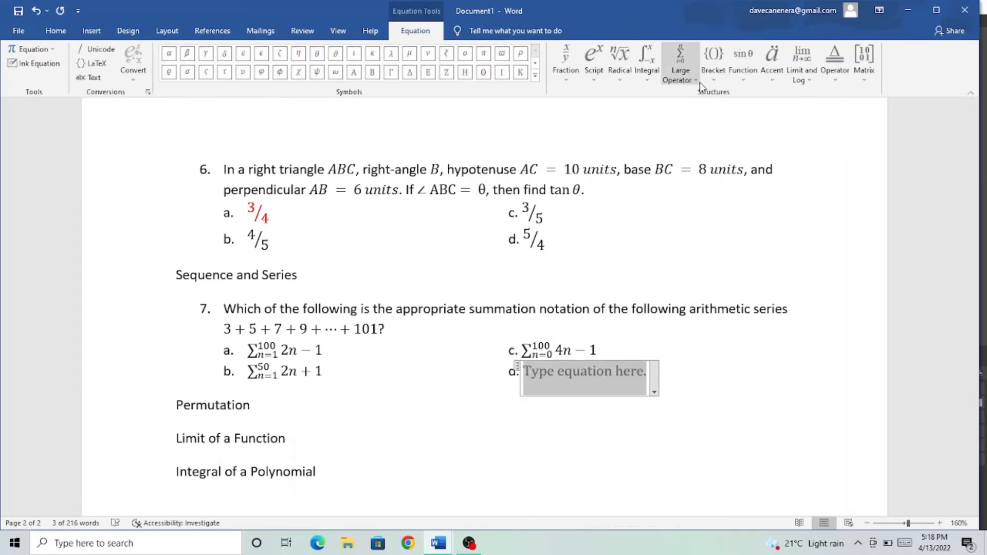
{"action": "left_click", "coordinate": [695, 80]}
{"action": "left_click", "coordinate": [740, 131]}
{"action": "left_click", "coordinate": [537, 374]}
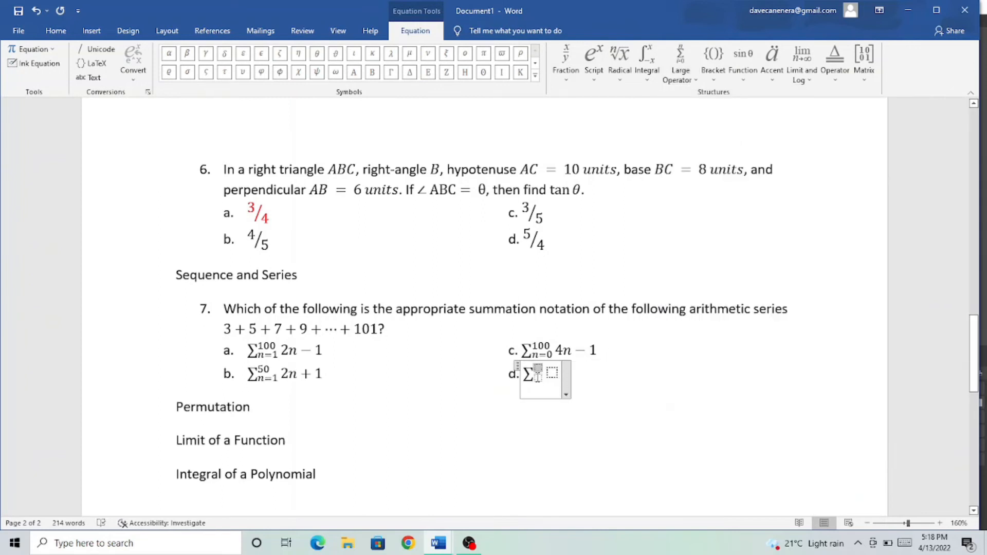
{"action": "type", "text": "50"}
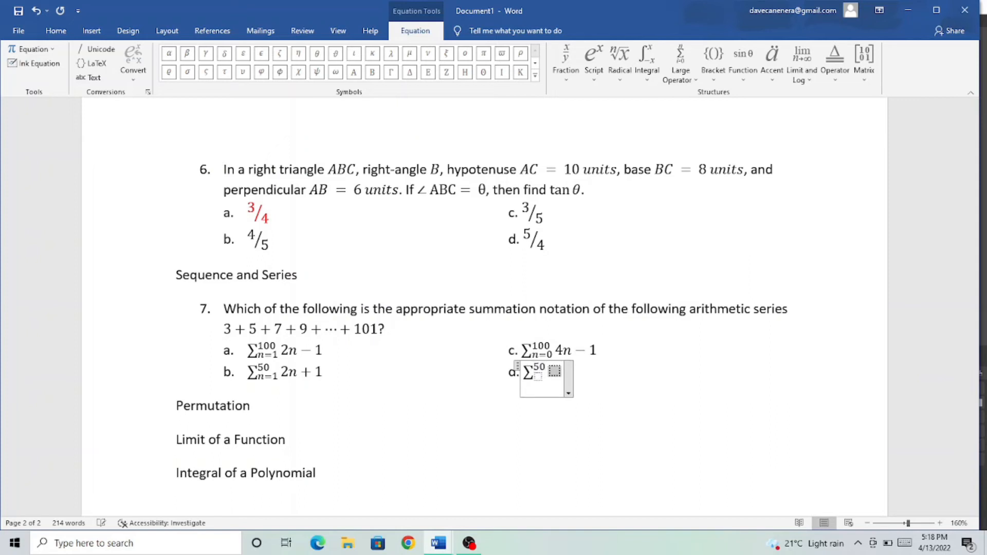
- Complete option d's summation with the lower limit n=0 and the expression 4n + 1
{"action": "left_click", "coordinate": [294, 406]}
{"action": "left_click", "coordinate": [537, 377]}
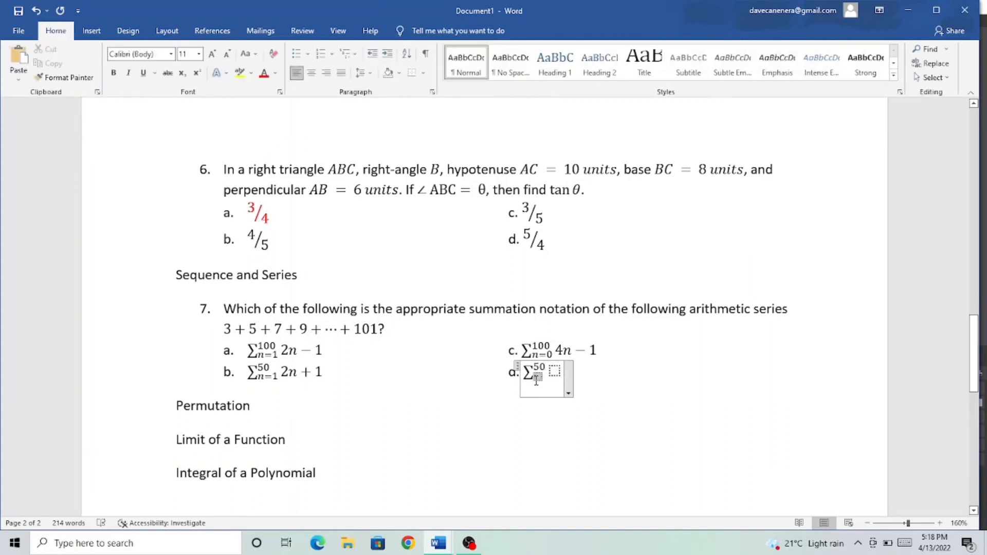
{"action": "type", "text": "n="}
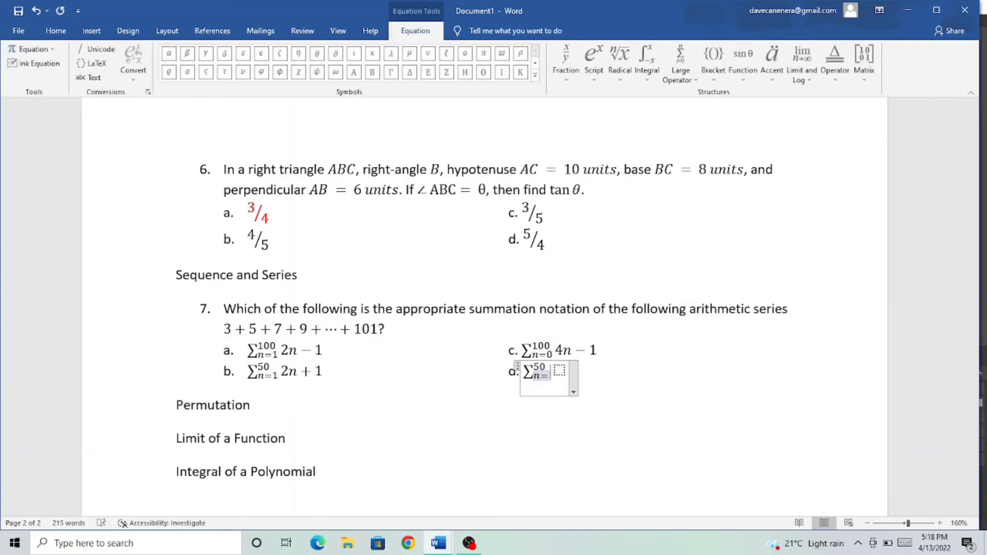
{"action": "type", "text": "0"}
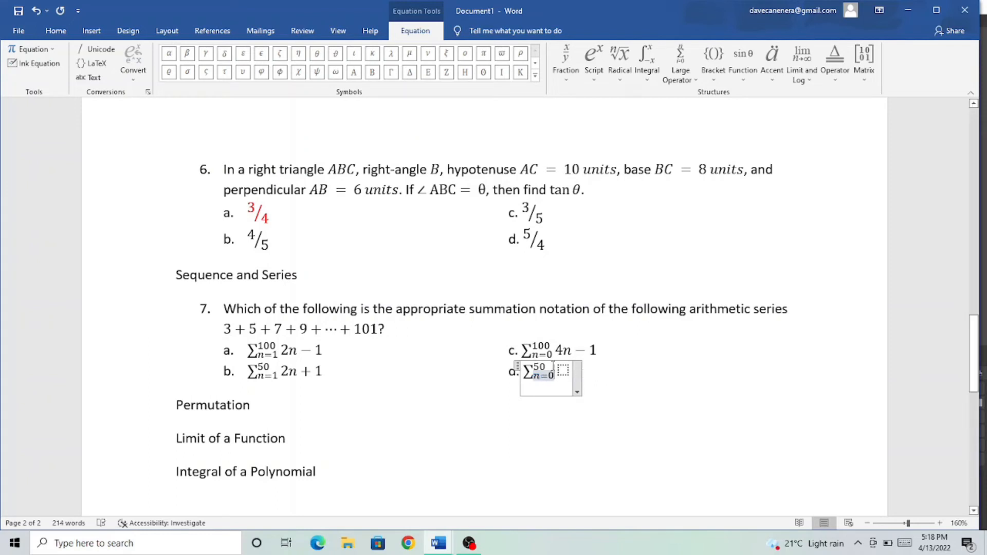
{"action": "left_click", "coordinate": [564, 371]}
{"action": "type", "text": "4n+1"}
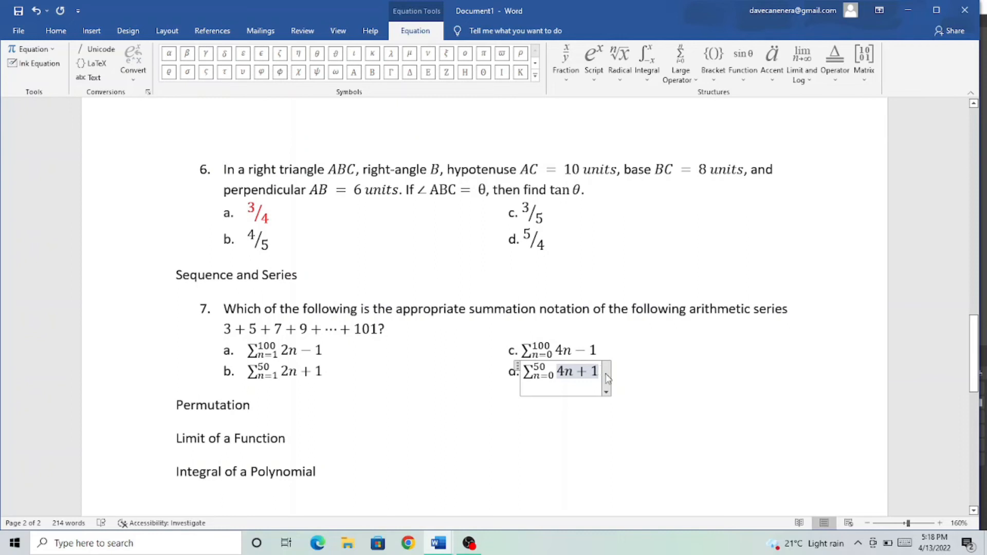
{"action": "key", "text": "Right"}
- Color the equation of option b in question 7 red to mark it as the correct answer
{"action": "left_click_drag", "start_coordinate": [331, 377], "coordinate": [266, 373]}
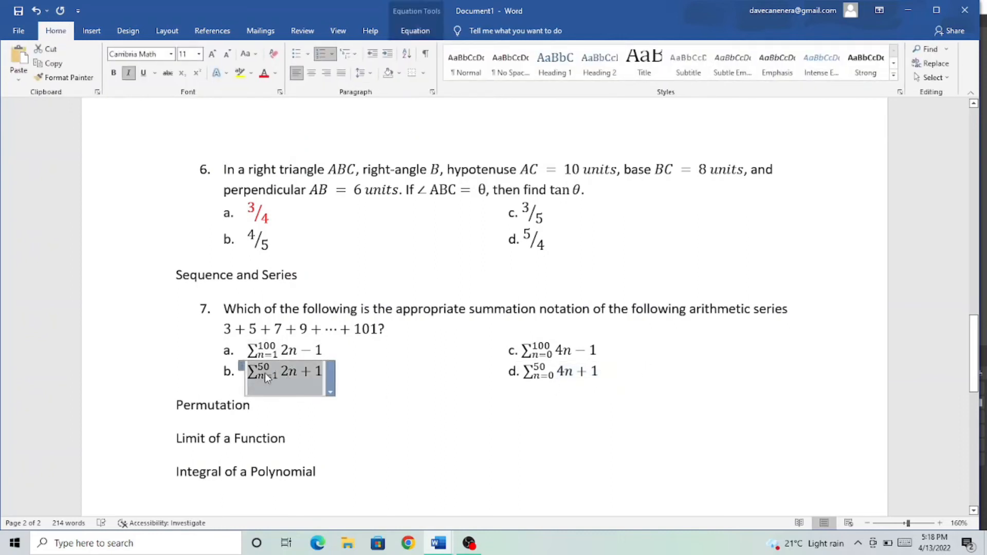
{"action": "left_click", "coordinate": [263, 72]}
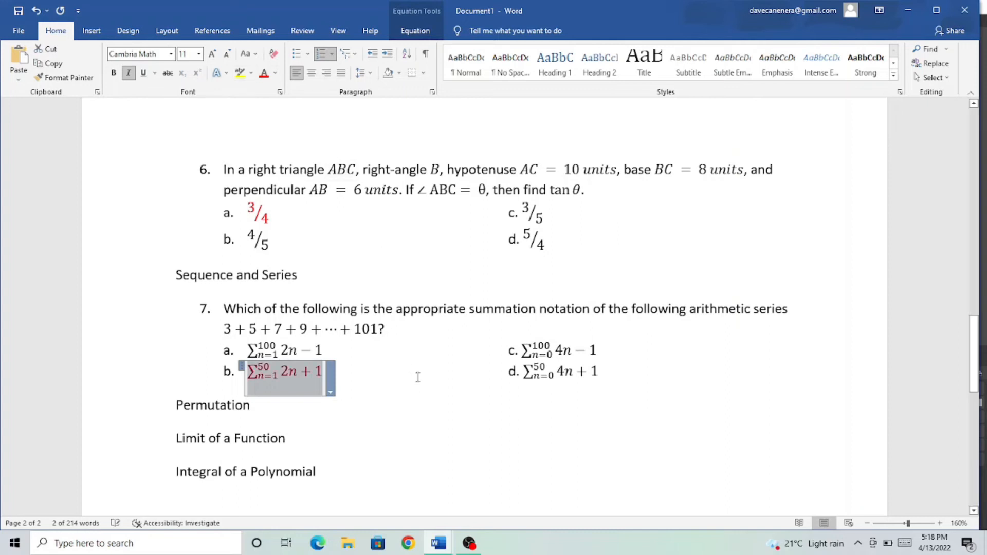
- Start numbered question 8 under the Permutation heading with the words "Eight students"
{"action": "scroll", "coordinate": [419, 375], "scroll_direction": "down", "scroll_amount": 1}
{"action": "left_click", "coordinate": [270, 365]}
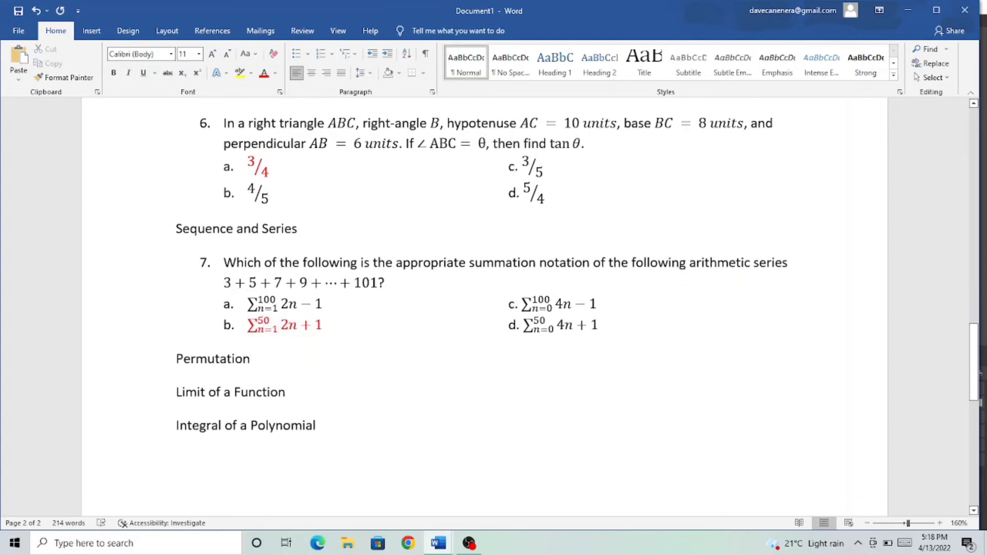
{"action": "key", "text": "Return"}
{"action": "type", "text": "8."}
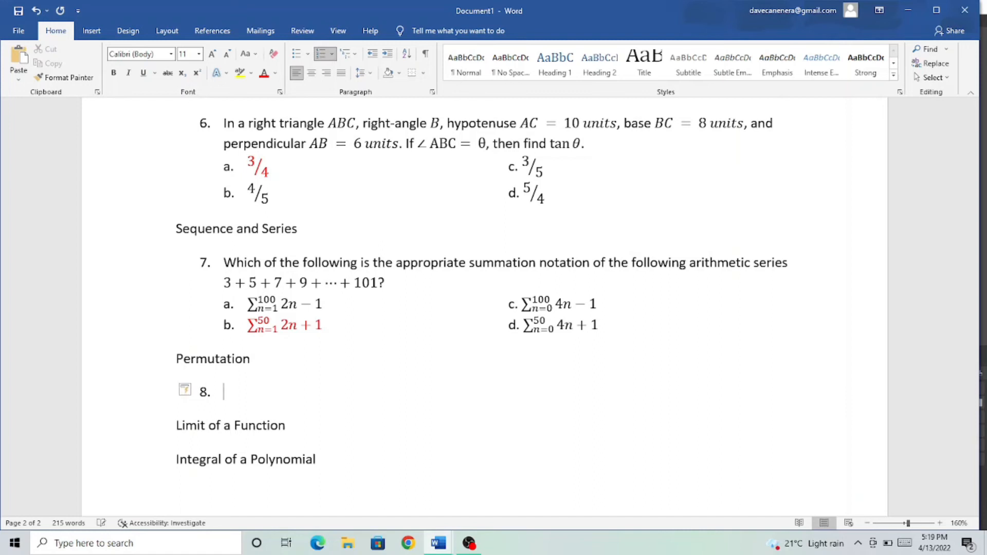
{"action": "type", "text": " Eii"}
{"action": "key", "text": "BackSpace"}
{"action": "type", "text": "gth"}
{"action": "key", "text": "BackSpace"}
{"action": "key", "text": "BackSpace"}
{"action": "type", "text": "t"}
{"action": "key", "text": "BackSpace"}
{"action": "type", "text": "ht stid"}
{"action": "key", "text": "BackSpace"}
{"action": "key", "text": "BackSpace"}
{"action": "type", "text": "udents"}
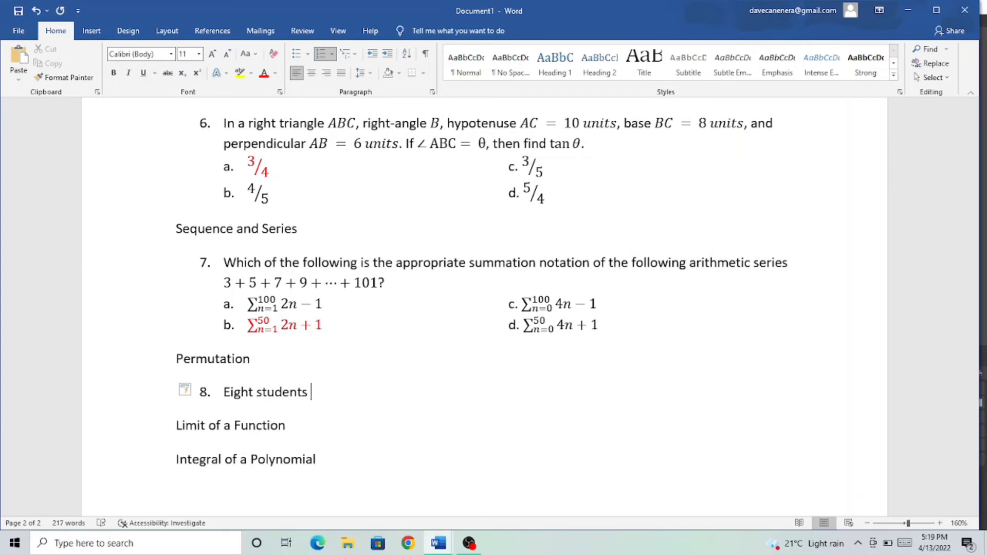
- Complete question 8 with "should be accommodated into a two 3-bed and one 2-bed rooms. In how many ways can the students be accommodated?"
{"action": "type", "text": "should be accommodated into a tw"}
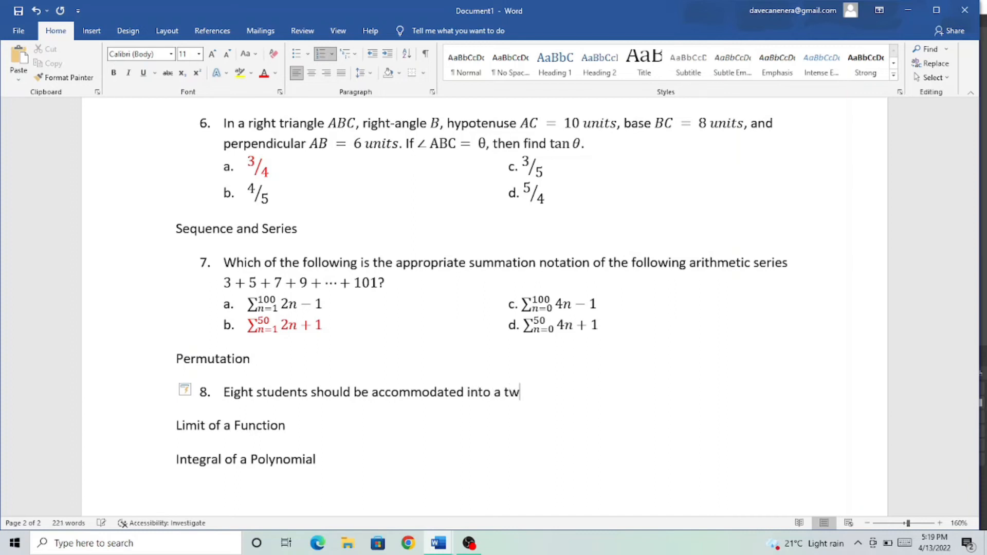
{"action": "type", "text": "o 3-bed and "}
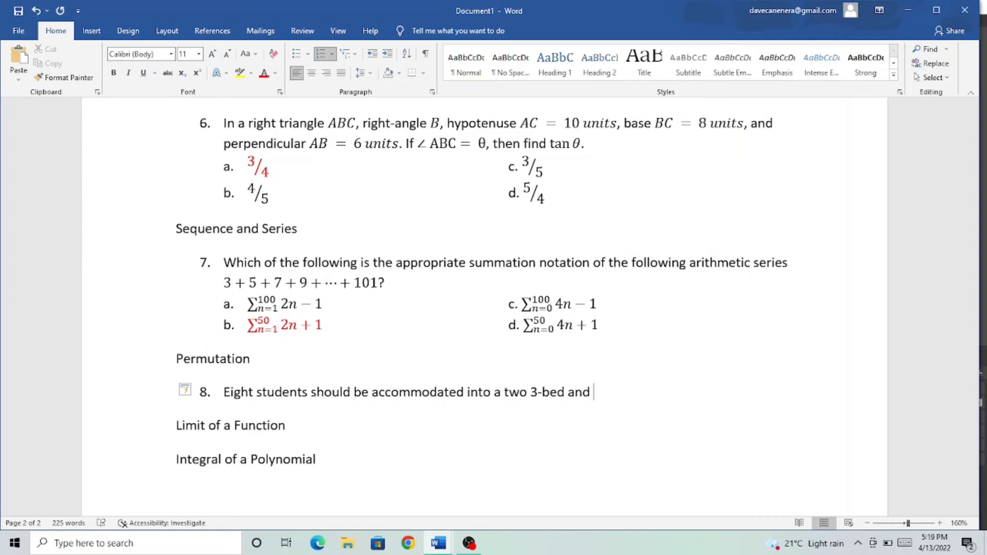
{"action": "type", "text": "one 2-bed rooms. In how many"}
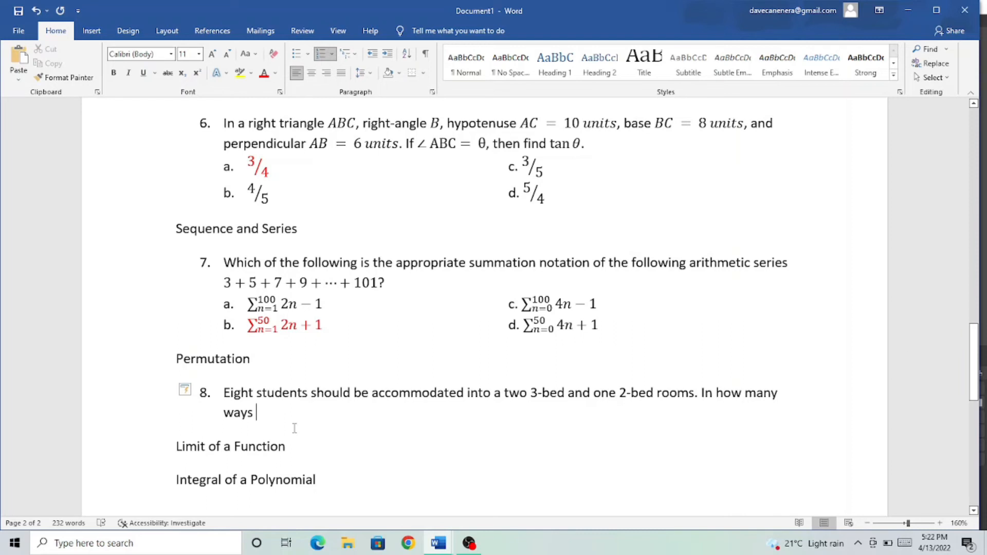
{"action": "type", "text": "can"}
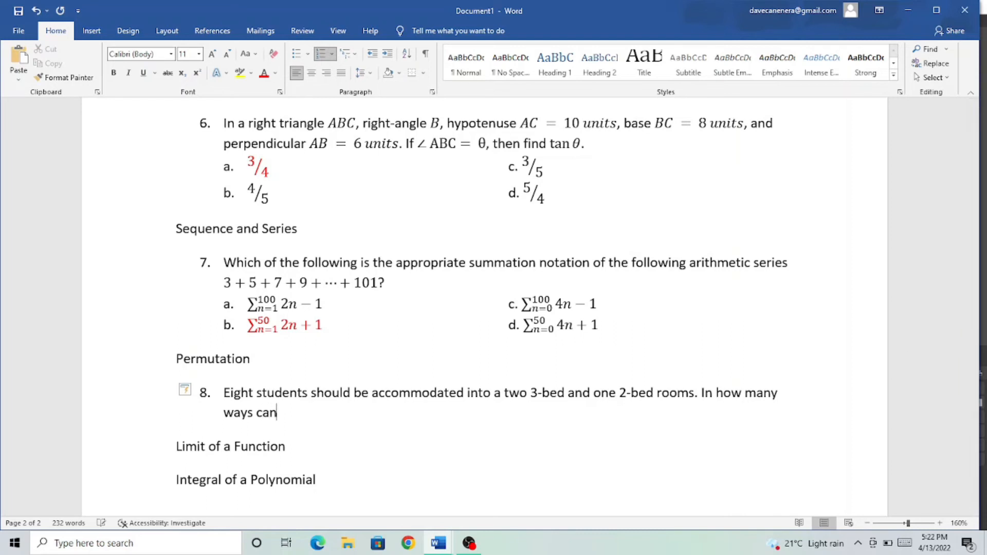
{"action": "type", "text": " the students be acco"}
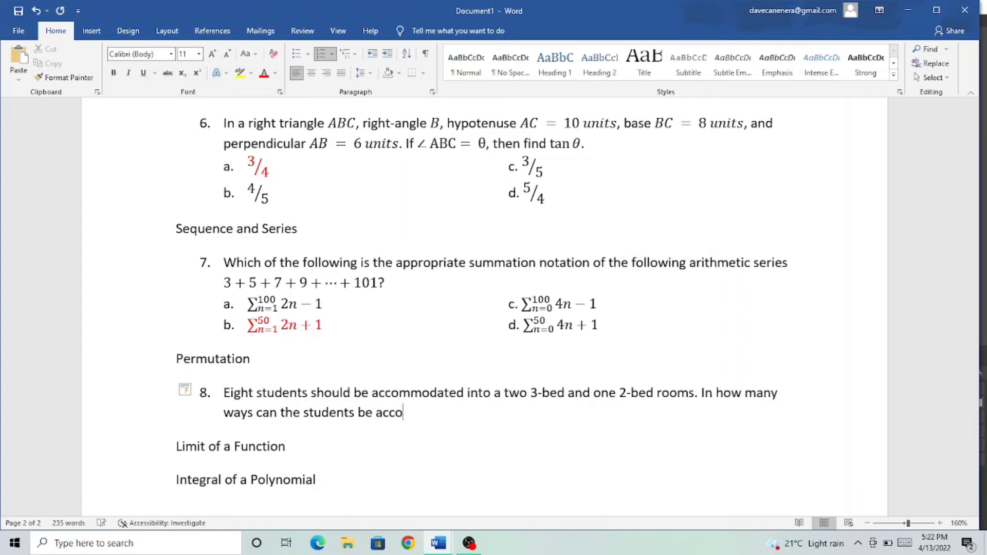
{"action": "type", "text": "mmodated?"}
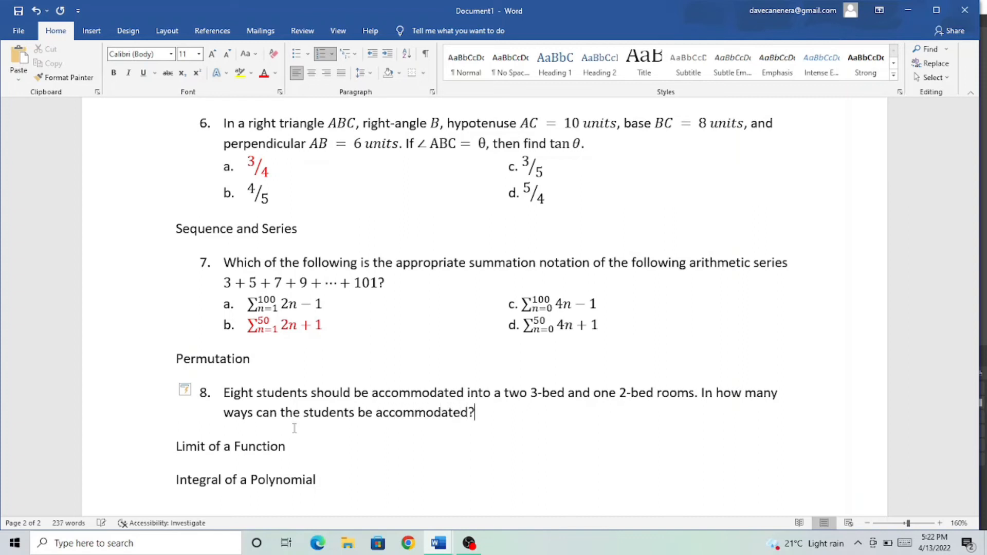
- Start an unnumbered line below question 8 and insert an equation containing an empty stacked fraction
{"action": "key", "text": "Return"}
{"action": "key", "text": "BackSpace"}
{"action": "type", "text": "a."}
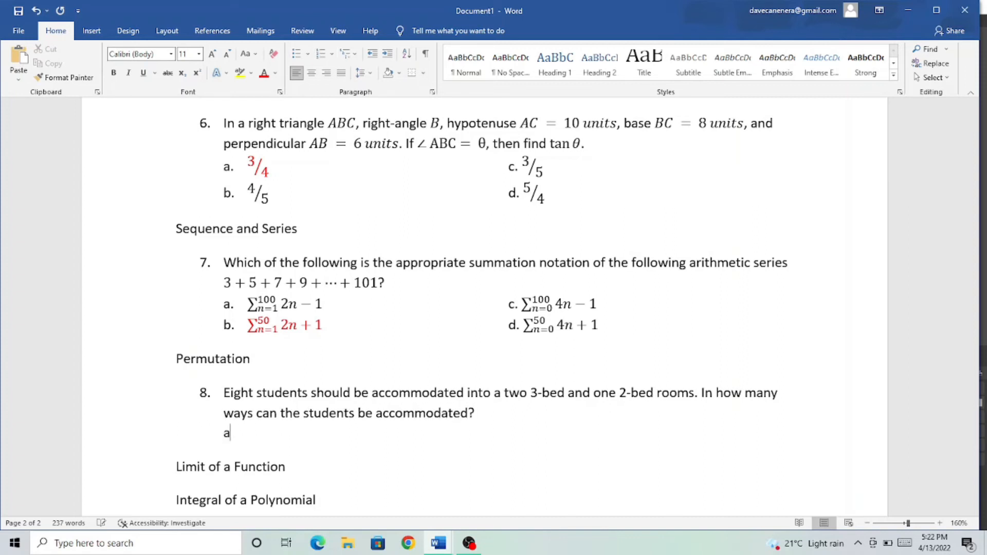
{"action": "key", "text": "BackSpace"}
{"action": "key", "text": "alt+equal"}
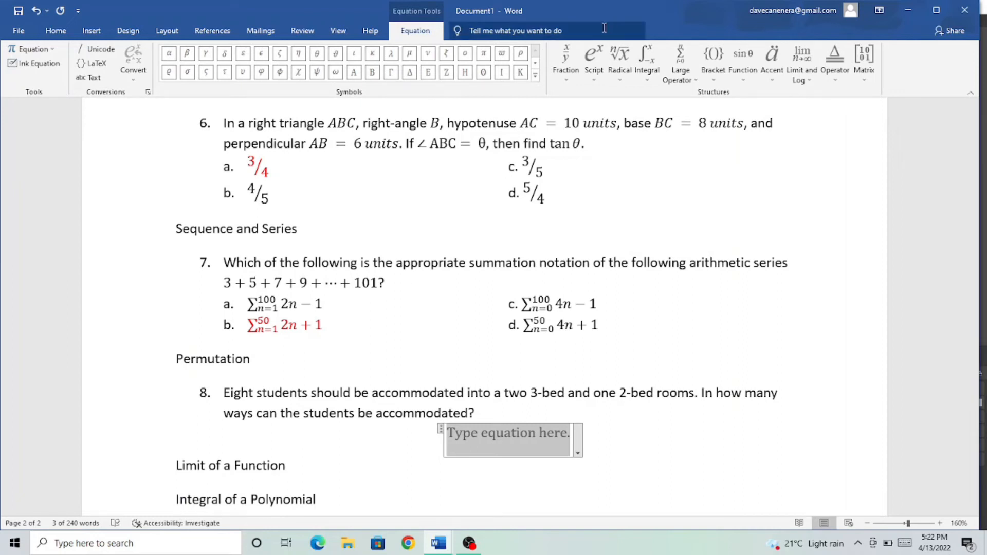
{"action": "left_click", "coordinate": [569, 57]}
{"action": "left_click", "coordinate": [585, 123]}
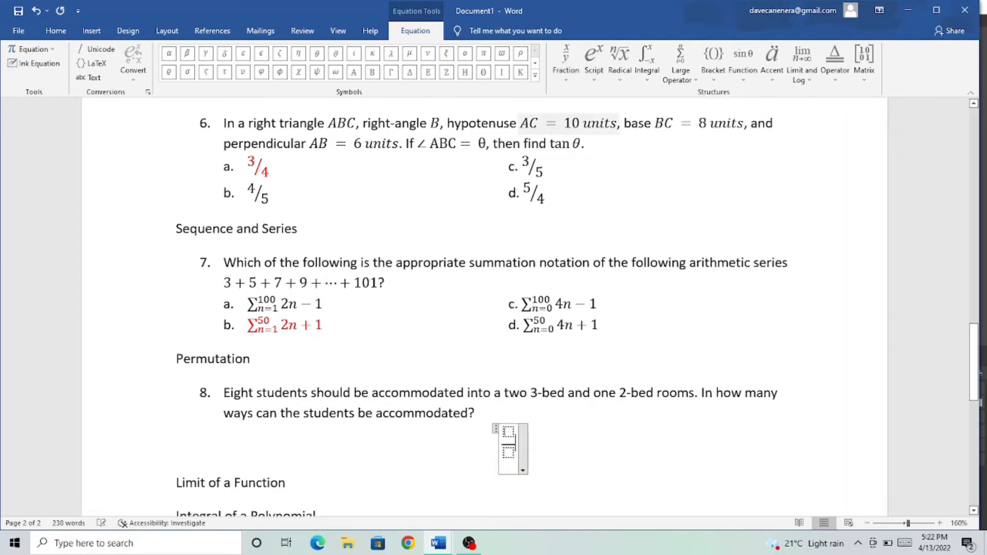
- Fill the fraction below question 8 with the numerator 8! and the denominator 3! 3! 2!
{"action": "type", "text": "8!!"}
{"action": "key", "text": "ctrl+z"}
{"action": "key", "text": "BackSpace"}
{"action": "key", "text": "Down"}
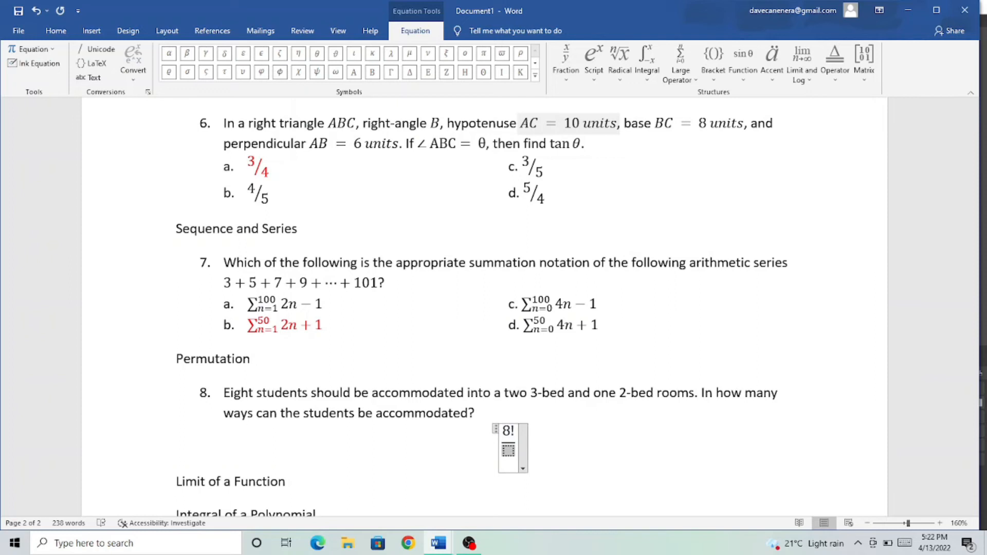
{"action": "type", "text": "#"}
{"action": "key", "text": "BackSpace"}
{"action": "type", "text": "3! 3! "}
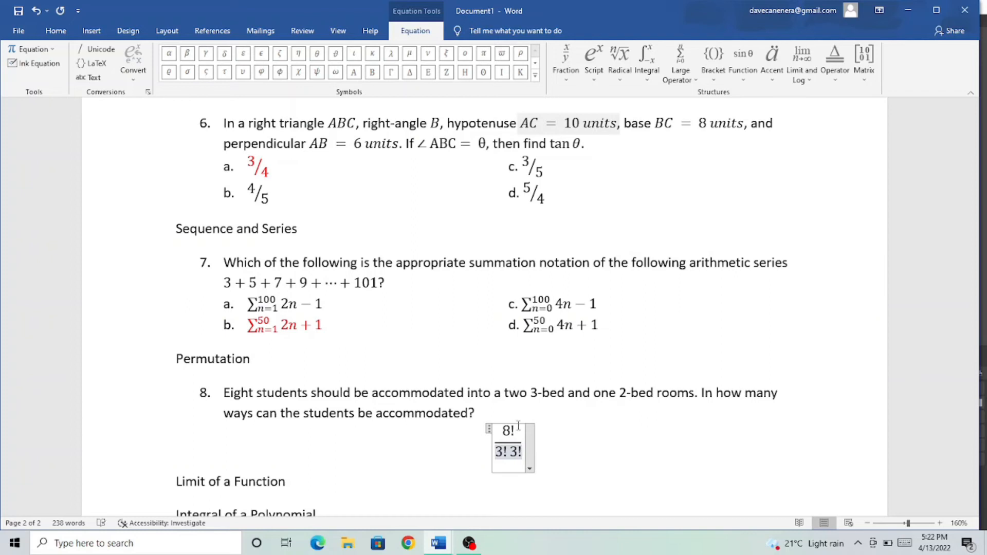
{"action": "type", "text": "2!"}
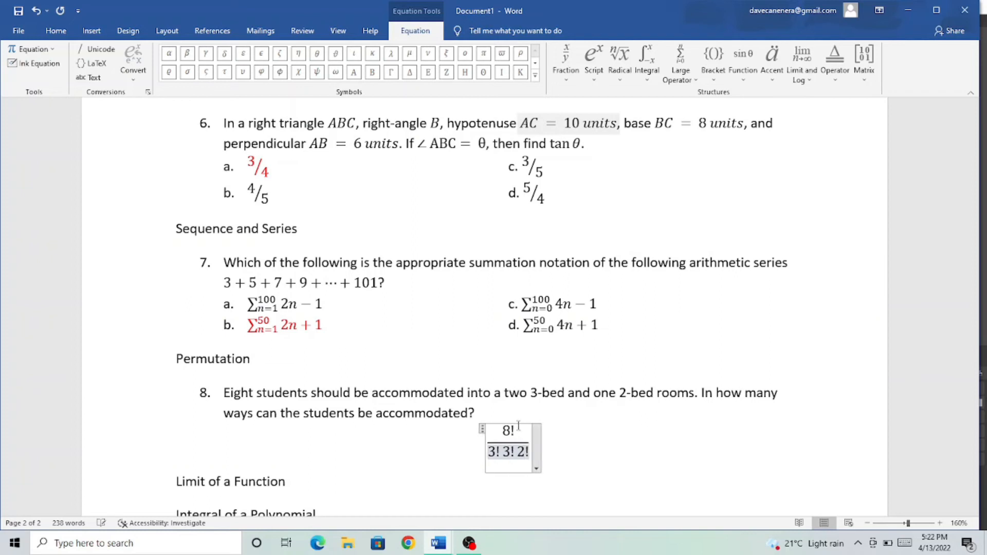
- Append "= 560 ways" to the fraction below question 8
{"action": "left_click", "coordinate": [553, 452]}
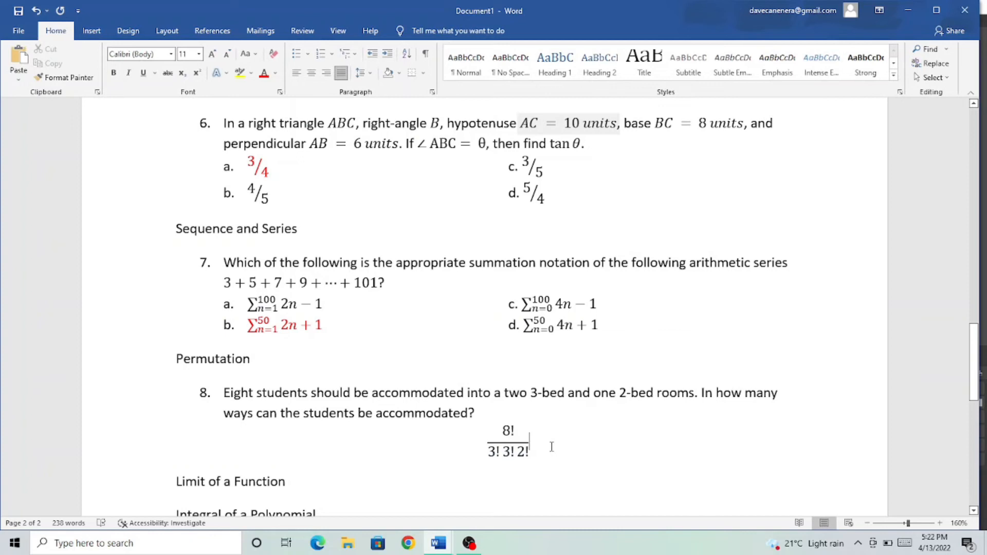
{"action": "type", "text": "="}
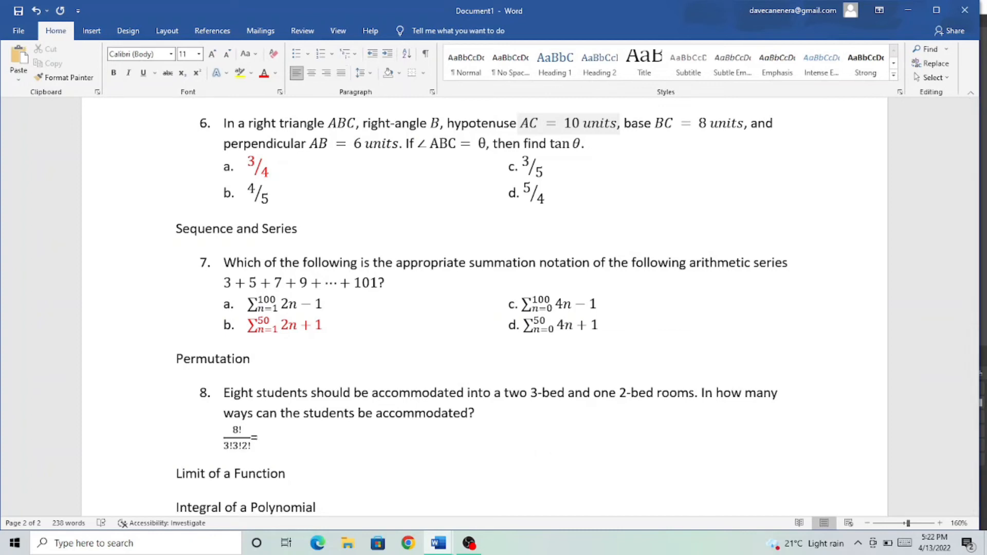
{"action": "type", "text": " 560 ways"}
- Delete the whole worked calculation, including the fraction, from the line below question 8
{"action": "key", "text": "BackSpace"}
{"action": "key", "text": "BackSpace"}
{"action": "key", "text": "BackSpace"}
{"action": "key", "text": "BackSpace"}
{"action": "key", "text": "BackSpace"}
{"action": "key", "text": "BackSpace"}
{"action": "key", "text": "BackSpace"}
{"action": "key", "text": "BackSpace"}
{"action": "key", "text": "BackSpace"}
{"action": "key", "text": "BackSpace"}
{"action": "key", "text": "BackSpace"}
{"action": "key", "text": "BackSpace"}
- Add lettered options a and b below question 8 as equations reading "500 ways" and "550 ways"
{"action": "type", "text": "a."}
{"action": "key", "text": "Tab"}
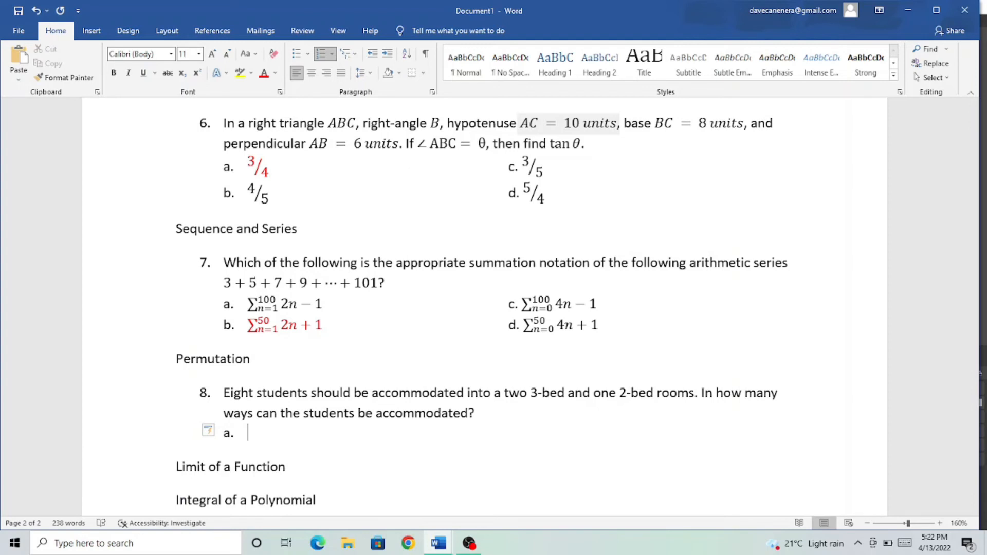
{"action": "key", "text": "alt+equal"}
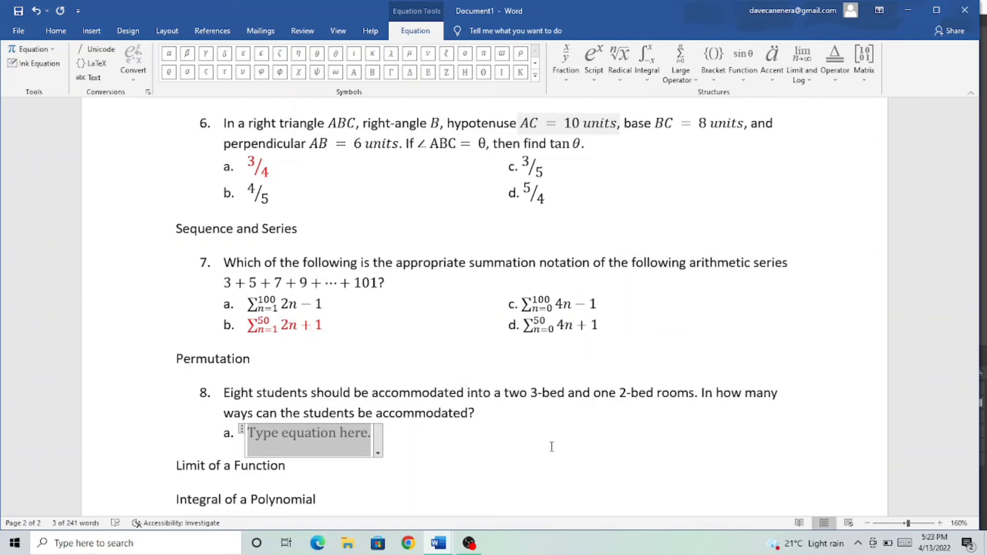
{"action": "type", "text": "500 ways"}
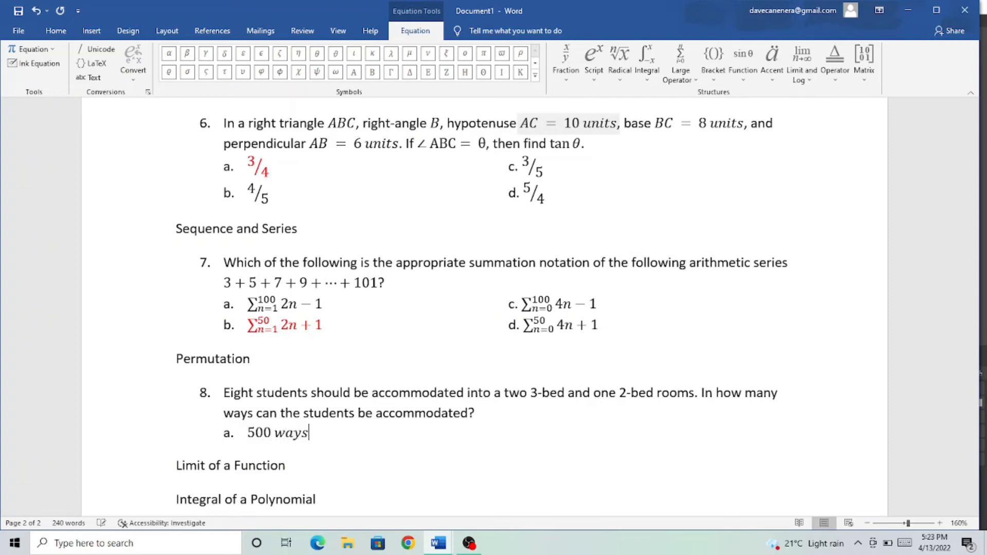
{"action": "key", "text": "Return"}
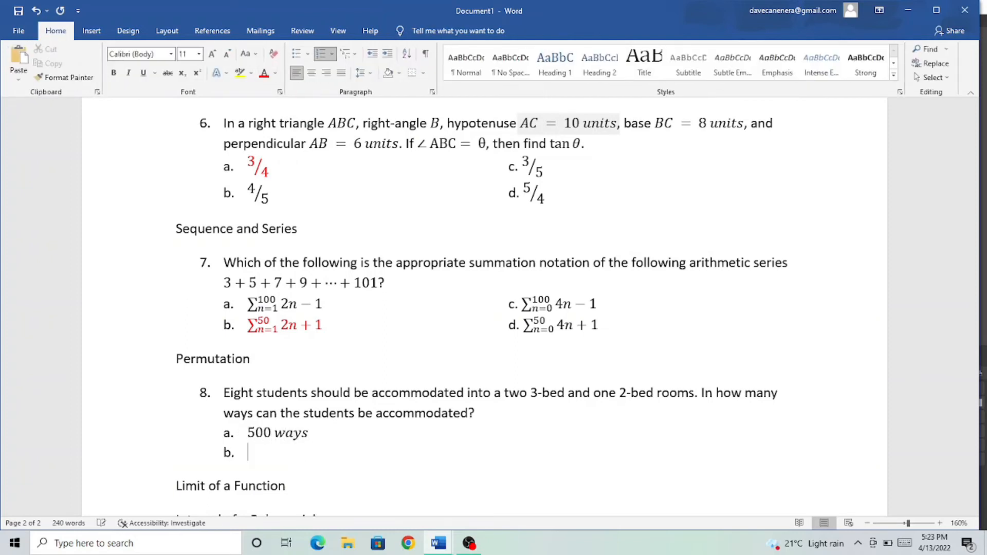
{"action": "key", "text": "alt+equal"}
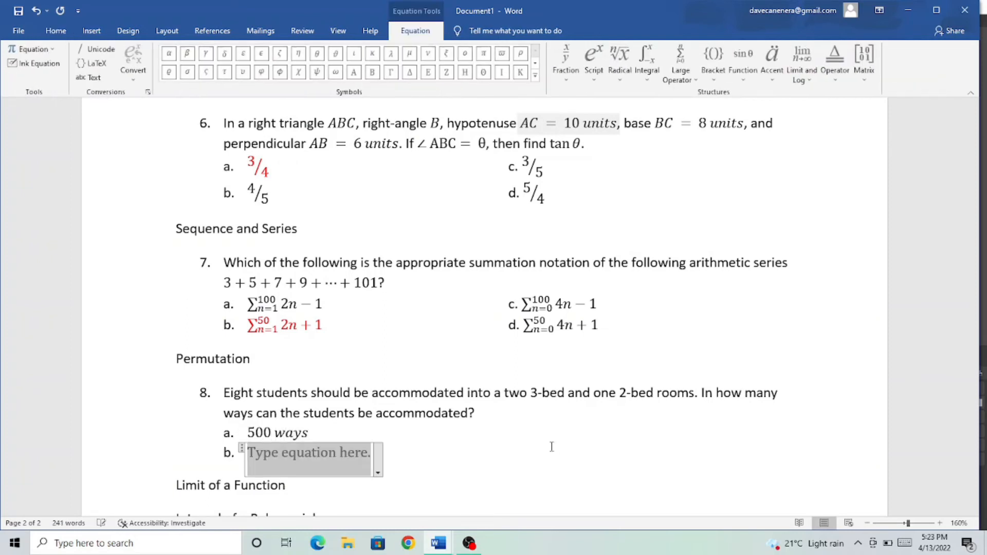
{"action": "type", "text": "550 ways"}
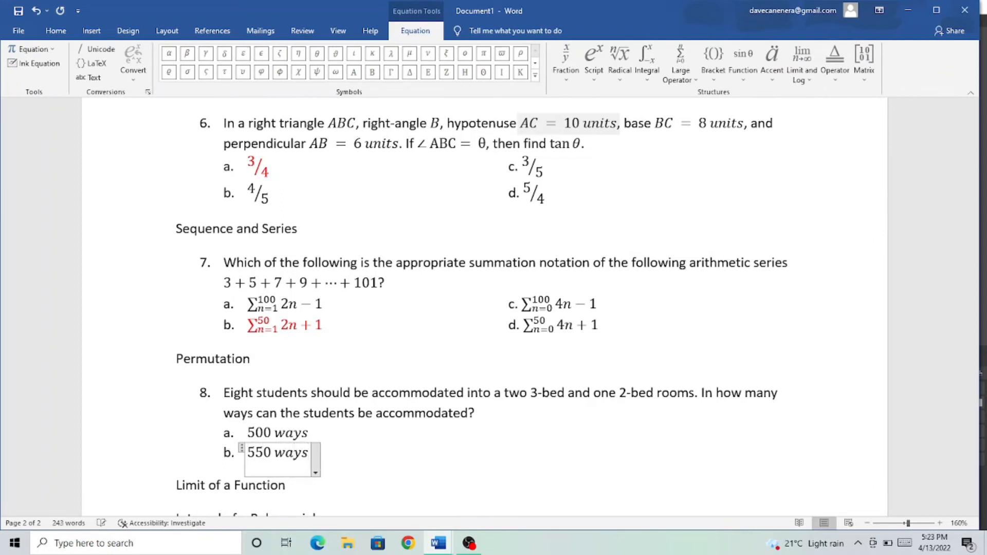
{"action": "left_click", "coordinate": [550, 445]}
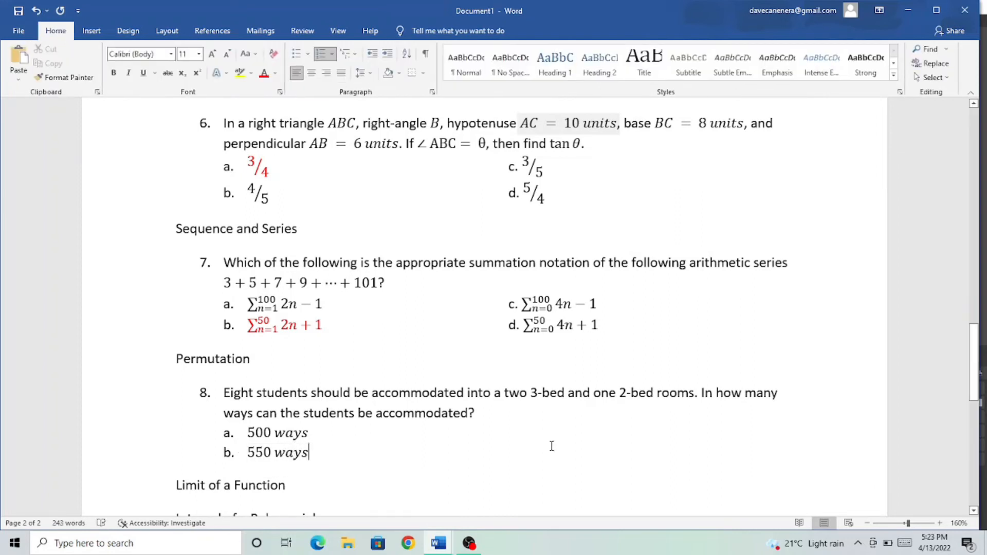
- Add option c in the second column beside option a of question 8, as an equation reading "560 ways"
{"action": "left_click", "coordinate": [396, 436]}
{"action": "key", "text": "Tab"}
{"action": "key", "text": "Tab"}
{"action": "key", "text": "Tab"}
{"action": "key", "text": "Tab"}
{"action": "key", "text": "Tab"}
{"action": "type", "text": "c."}
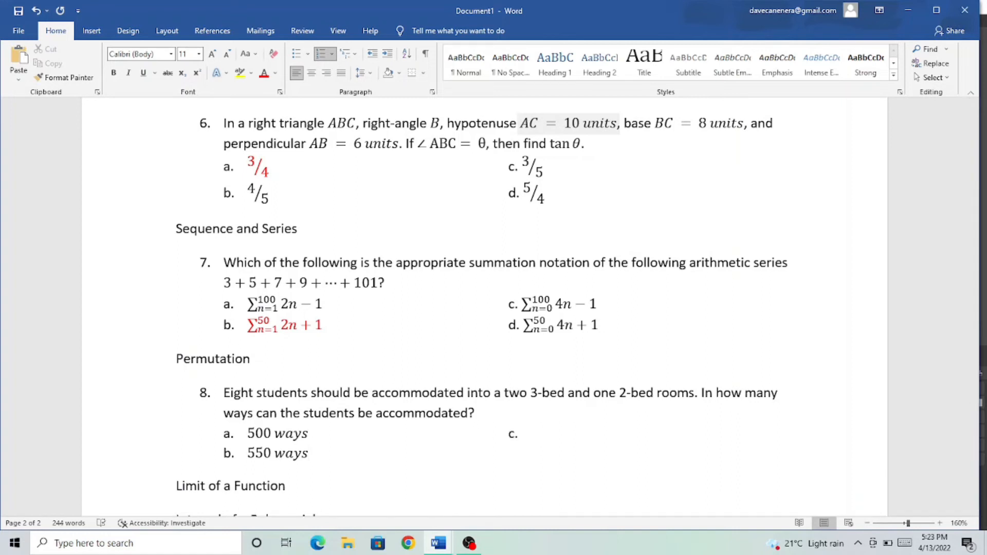
{"action": "key", "text": "alt+equal"}
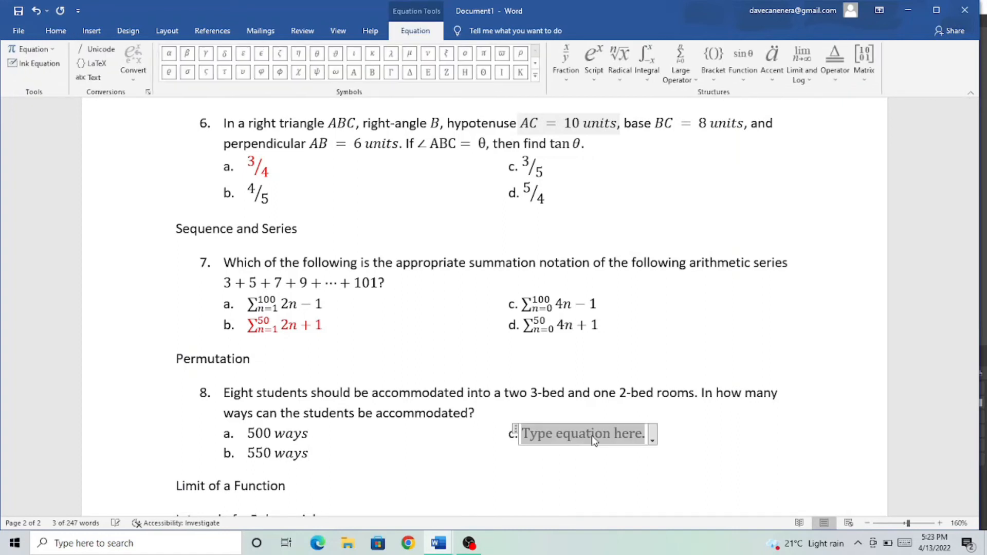
{"action": "type", "text": "560 ways"}
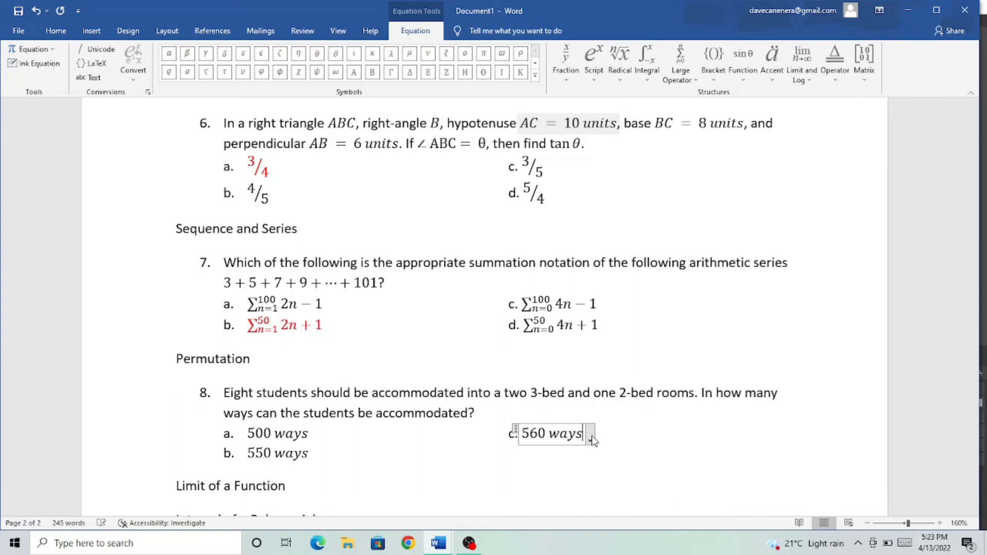
- Add option d in the second column beside option b of question 8, as an equation reading "600 ways"
{"action": "left_click", "coordinate": [370, 452]}
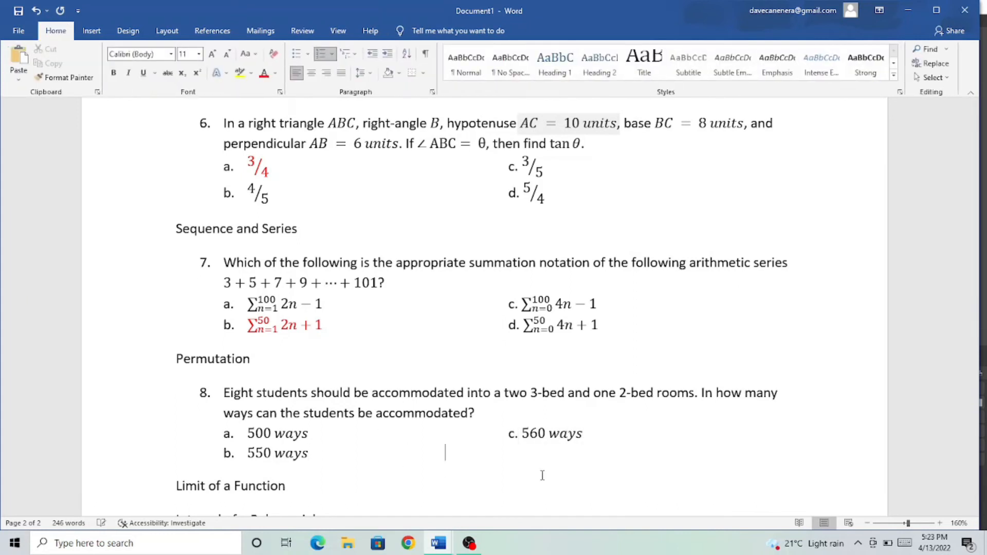
{"action": "key", "text": "Tab"}
{"action": "type", "text": "d."}
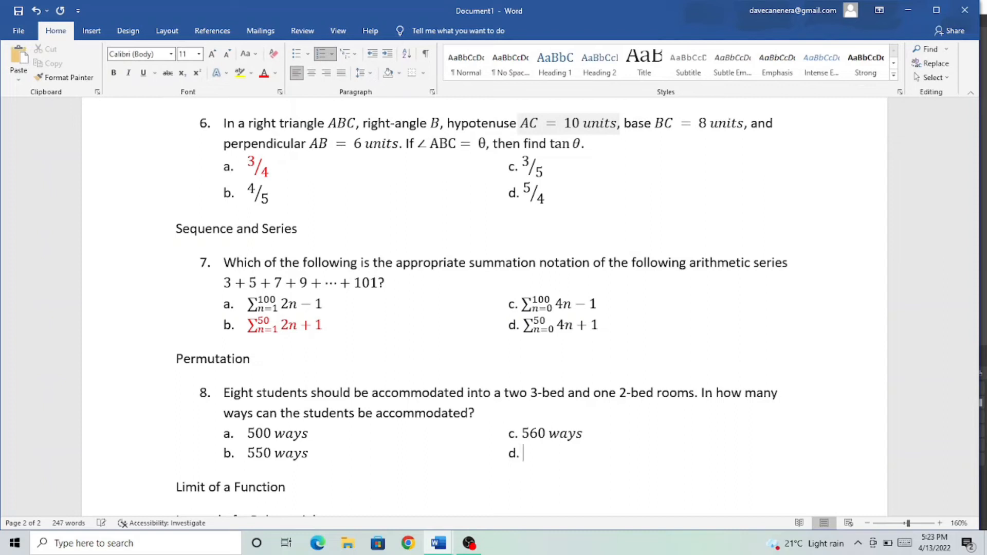
{"action": "key", "text": "alt+equal"}
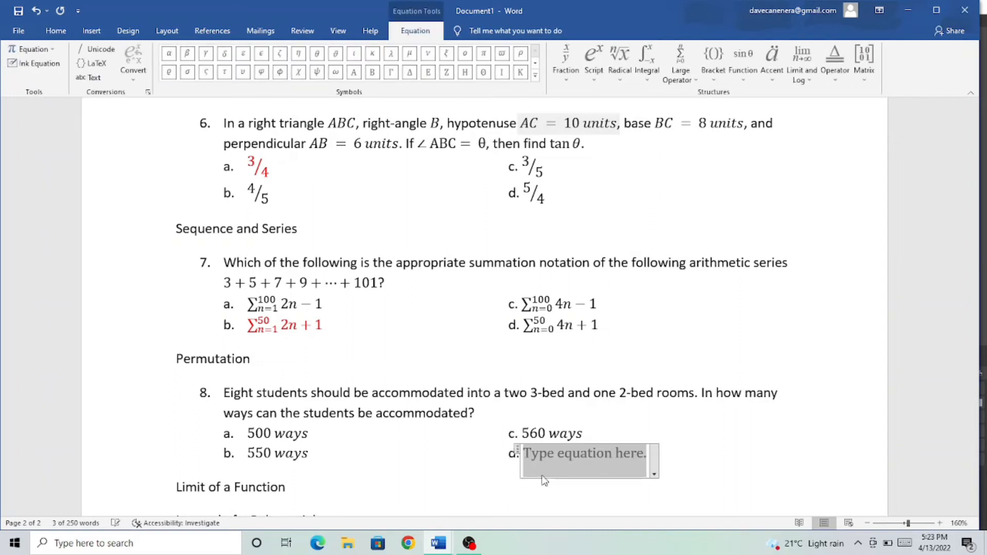
{"action": "type", "text": "600 ways"}
- Color the "560 ways" answer in option c of question 8 red
{"action": "scroll", "coordinate": [553, 456], "scroll_direction": "down", "scroll_amount": 3}
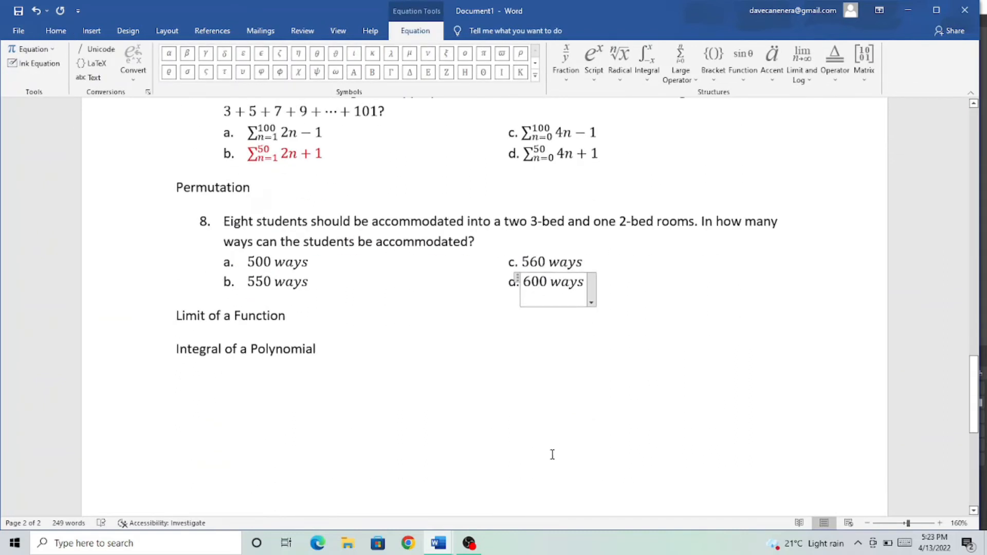
{"action": "left_click_drag", "start_coordinate": [592, 248], "coordinate": [523, 245]}
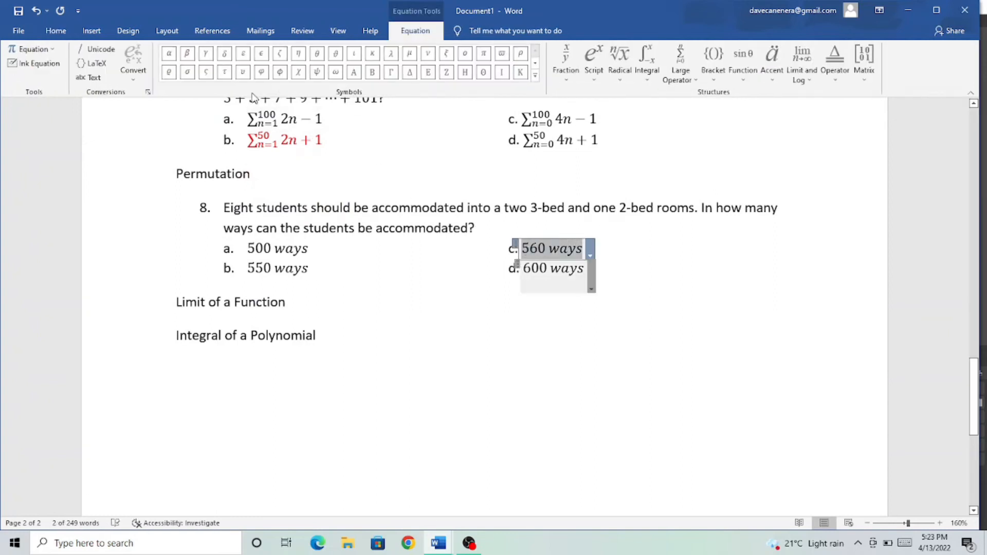
{"action": "left_click", "coordinate": [55, 31]}
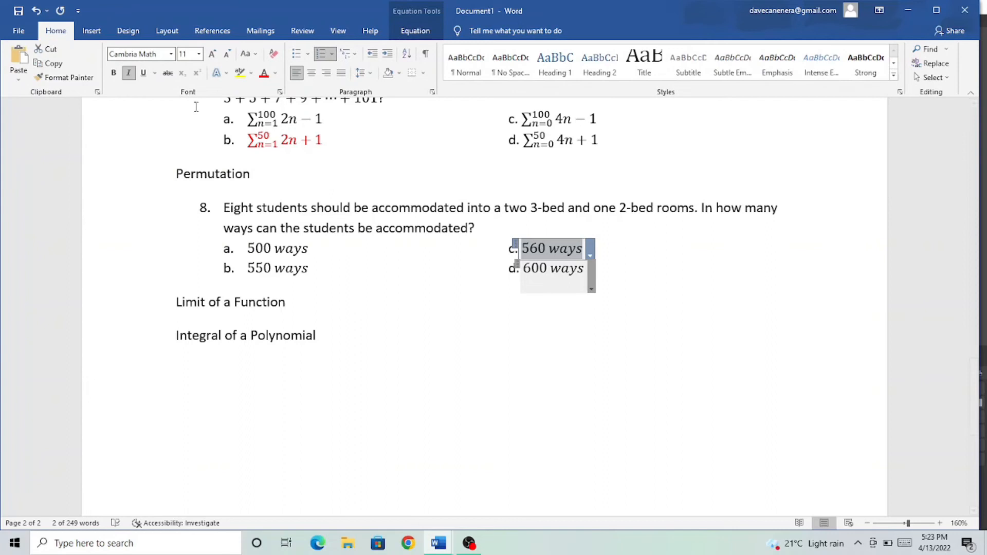
{"action": "left_click", "coordinate": [264, 73]}
{"action": "left_click", "coordinate": [382, 319]}
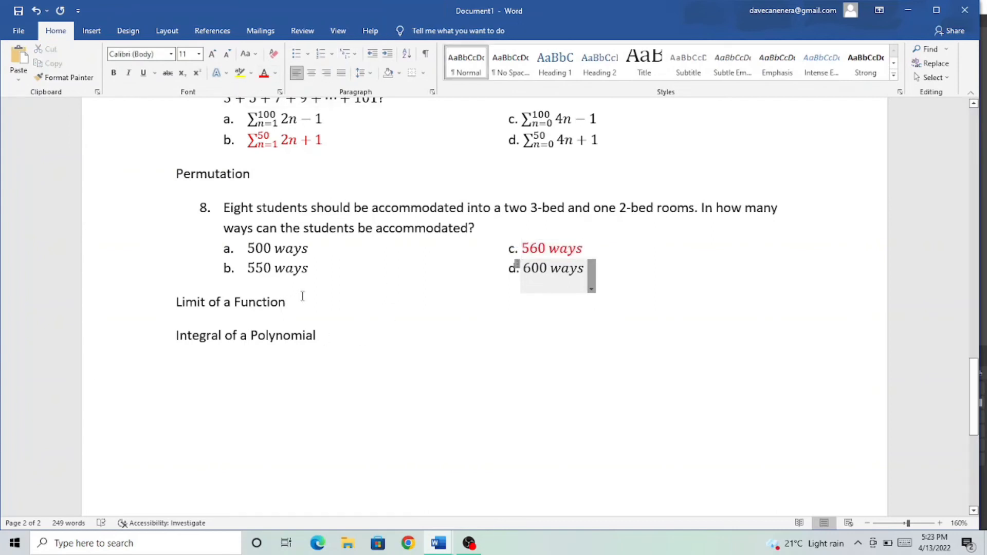
{"action": "left_click", "coordinate": [568, 269]}
- Start numbered question 9 under the Limit of a Function heading with the words "Find the"
{"action": "left_click", "coordinate": [328, 304]}
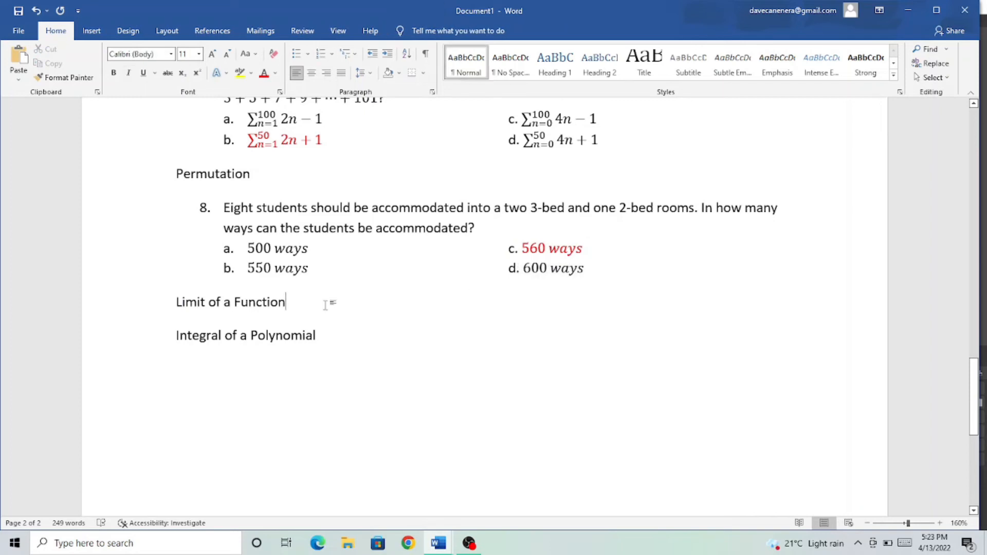
{"action": "key", "text": "Return"}
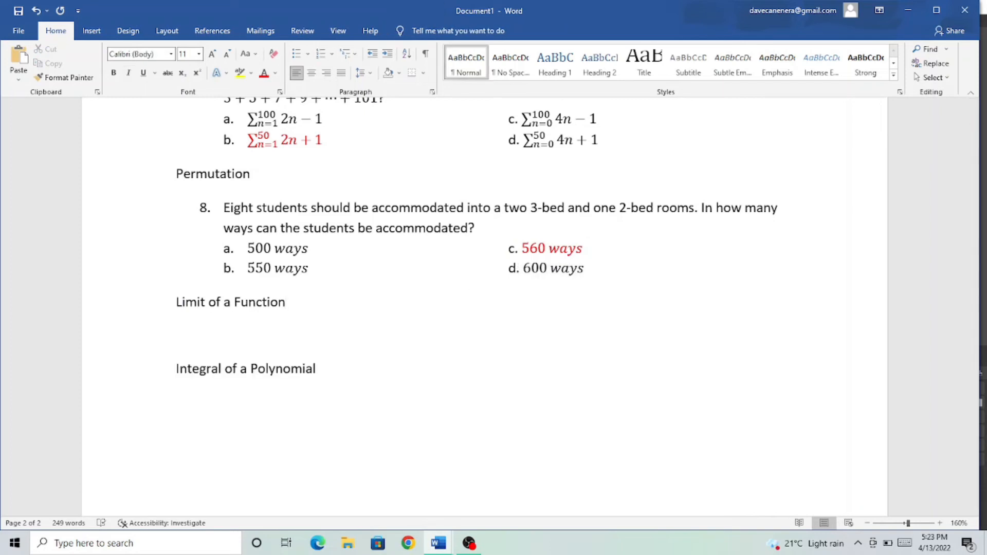
{"action": "type", "text": "9. "}
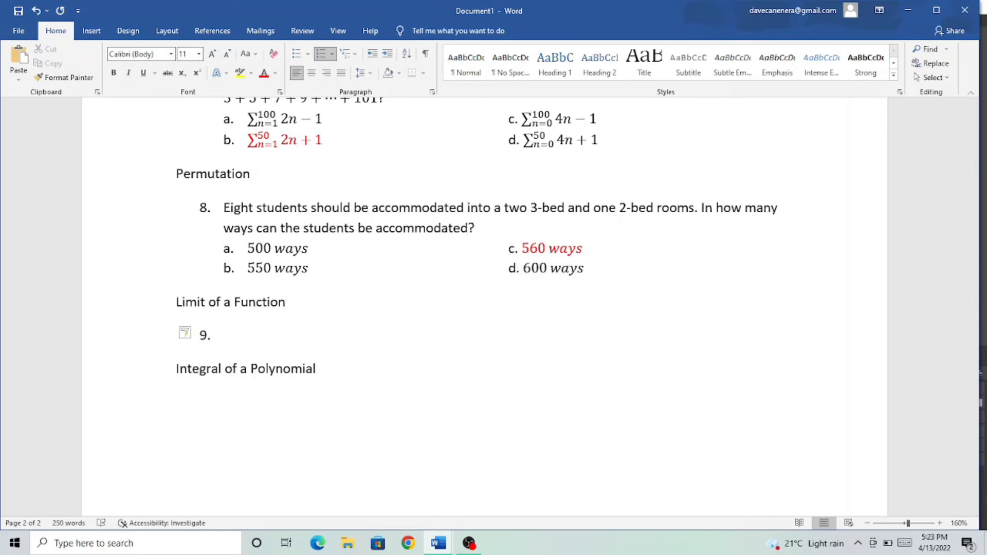
{"action": "type", "text": "Find the"}
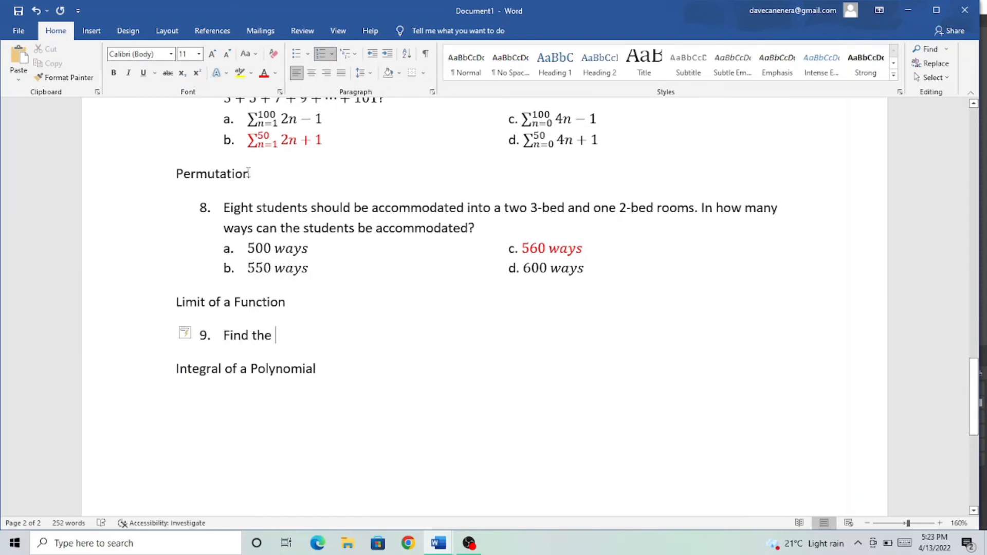
- Insert a limit equation after "Find the" in question 9, with x→1 beneath lim
{"action": "key", "text": "alt+equal"}
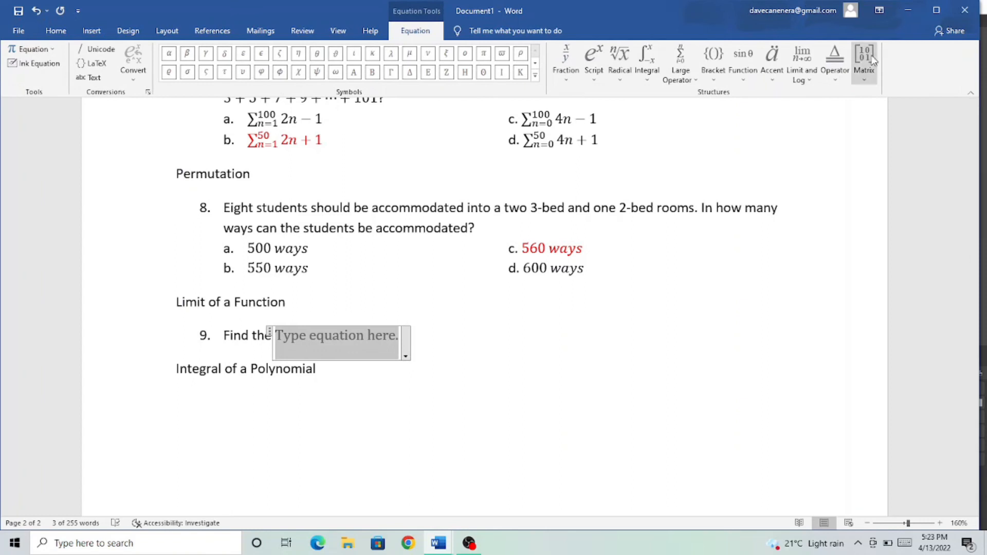
{"action": "left_click", "coordinate": [792, 58]}
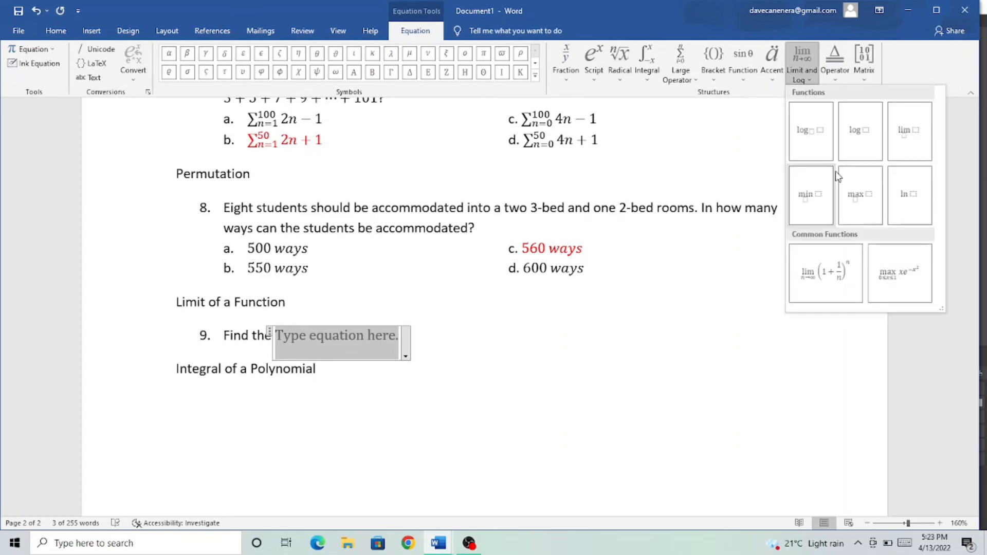
{"action": "left_click", "coordinate": [908, 133]}
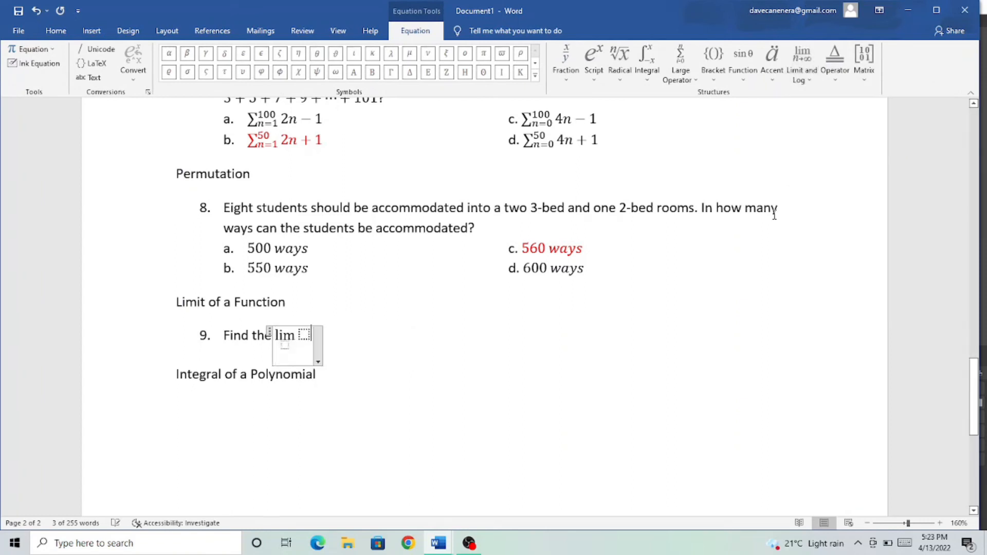
{"action": "left_click", "coordinate": [284, 346]}
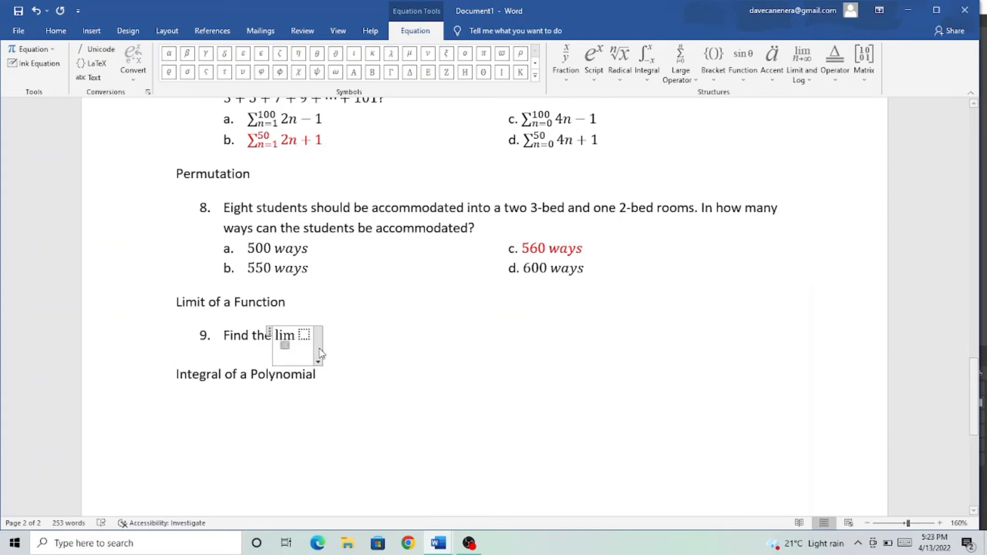
{"action": "type", "text": "x"}
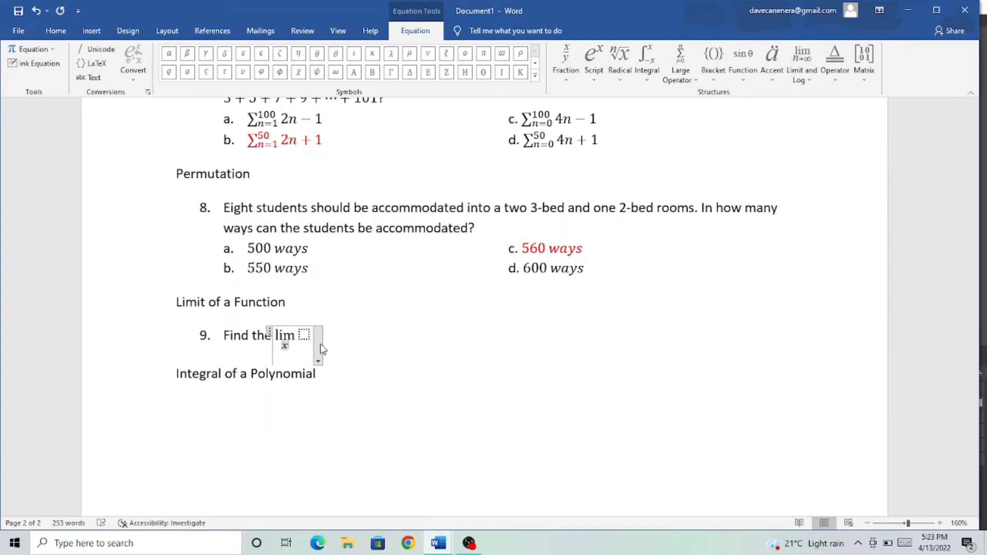
{"action": "left_click", "coordinate": [535, 75]}
{"action": "left_click", "coordinate": [526, 52]}
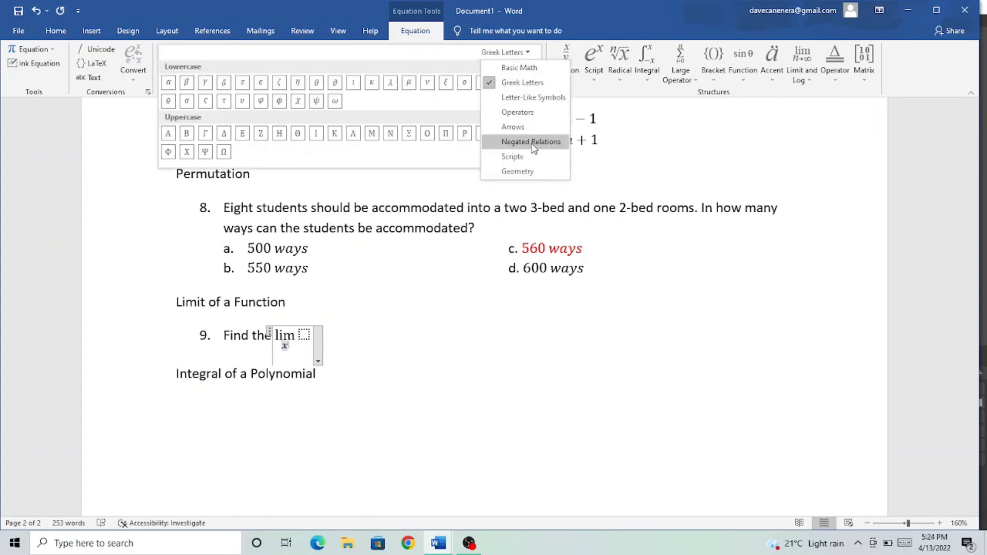
{"action": "left_click", "coordinate": [529, 131]}
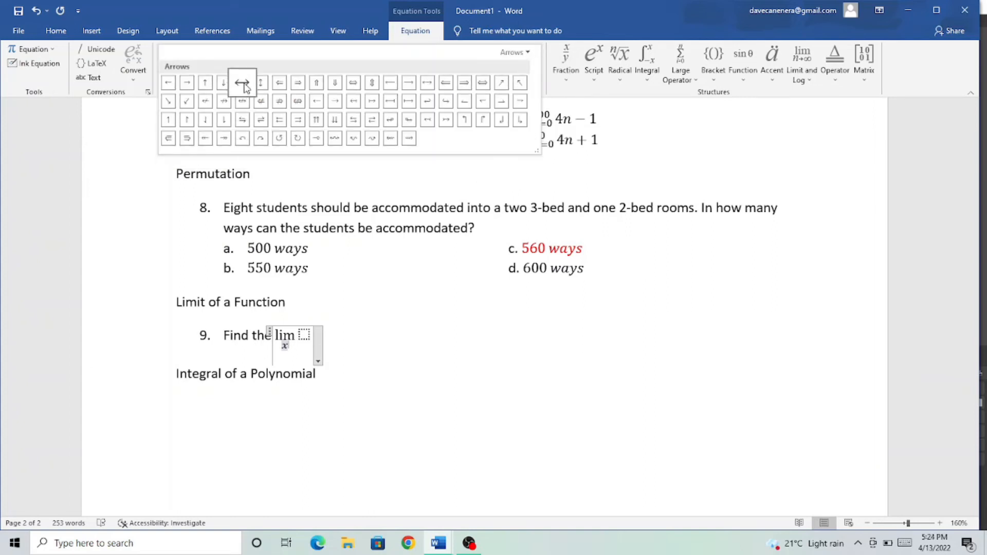
{"action": "left_click", "coordinate": [187, 82]}
{"action": "type", "text": "1"}
- Insert a stacked fraction as the limit's expression in question 9 and place x² in its numerator
{"action": "left_click", "coordinate": [306, 335]}
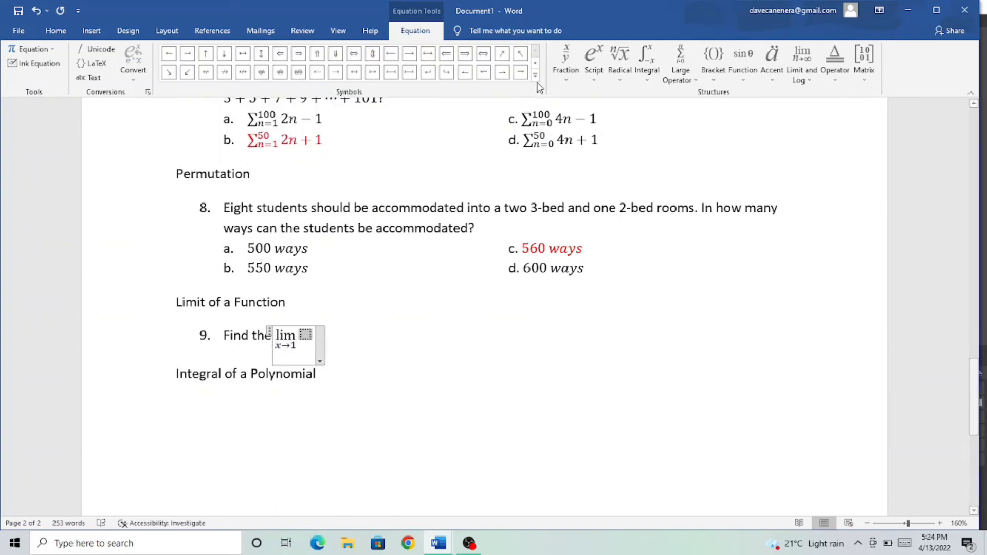
{"action": "left_click", "coordinate": [557, 58]}
{"action": "left_click", "coordinate": [575, 131]}
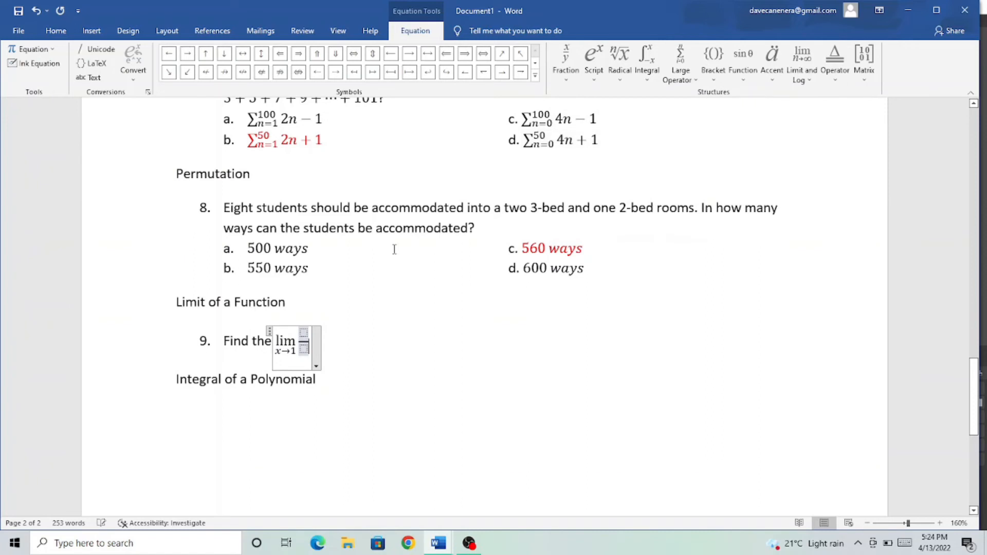
{"action": "left_click", "coordinate": [304, 333]}
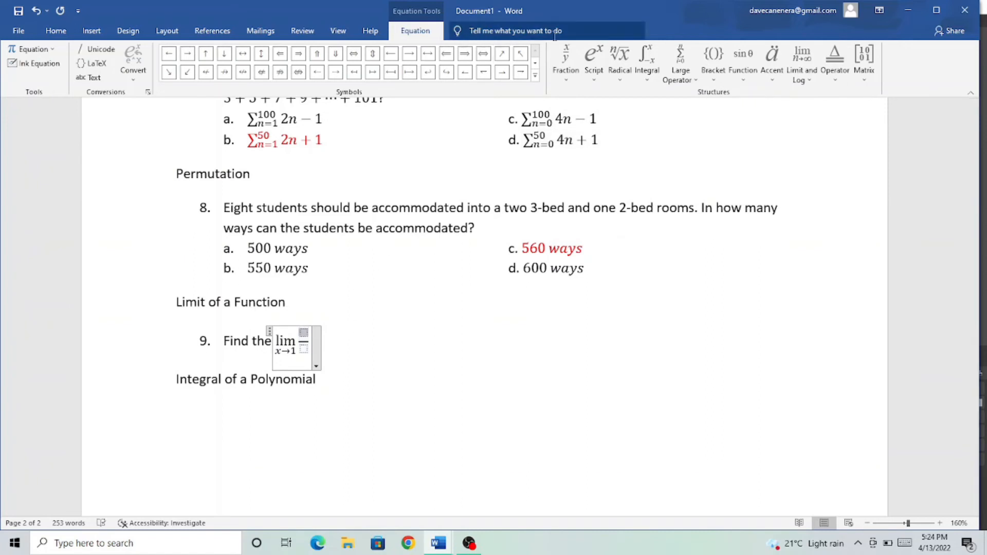
{"action": "left_click", "coordinate": [566, 56]}
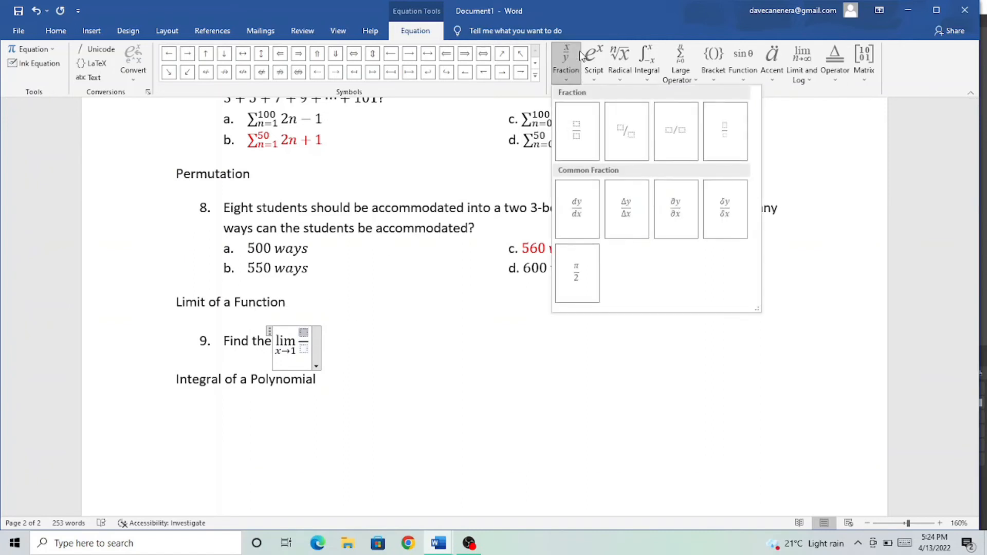
{"action": "left_click", "coordinate": [594, 61]}
{"action": "left_click", "coordinate": [704, 205]}
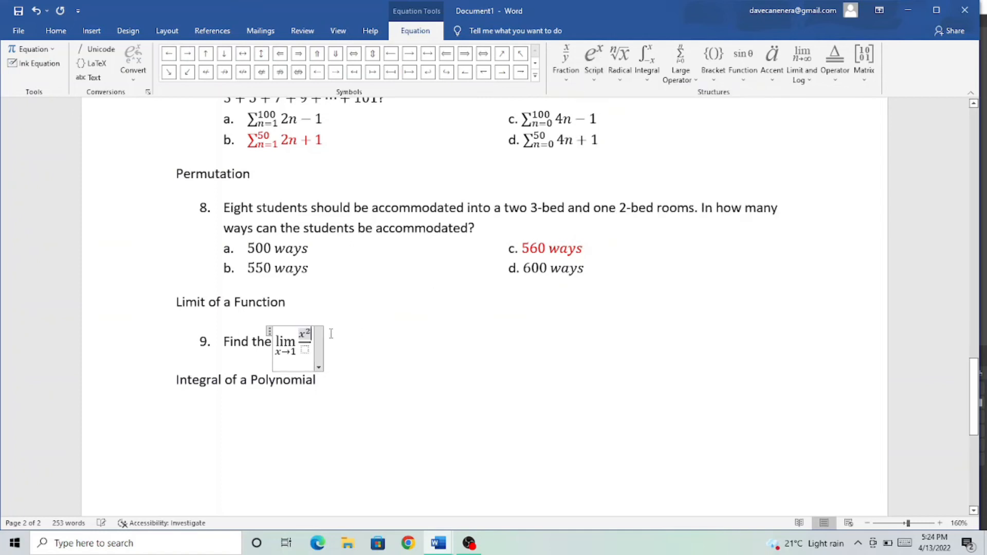
- Complete question 9's limit fraction as x²−1 over x−1 and end the question with a period
{"action": "type", "text": "-1"}
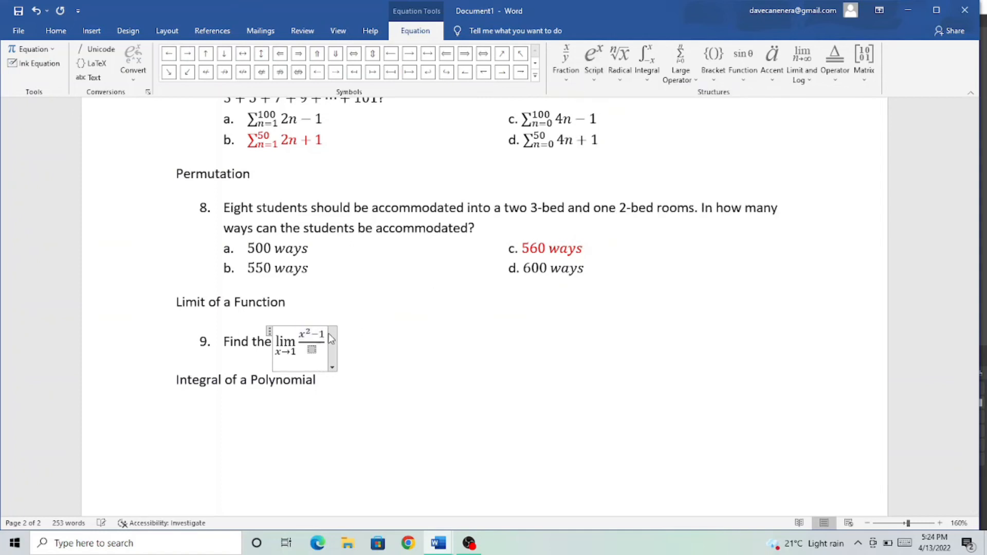
{"action": "key", "text": "Down"}
{"action": "type", "text": "x-1"}
{"action": "left_click", "coordinate": [367, 354]}
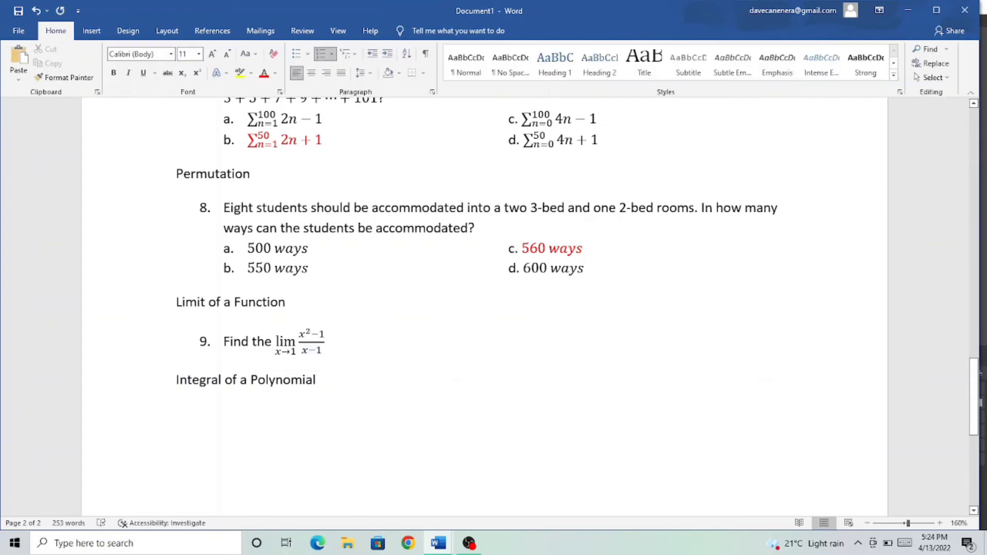
{"action": "type", "text": "."}
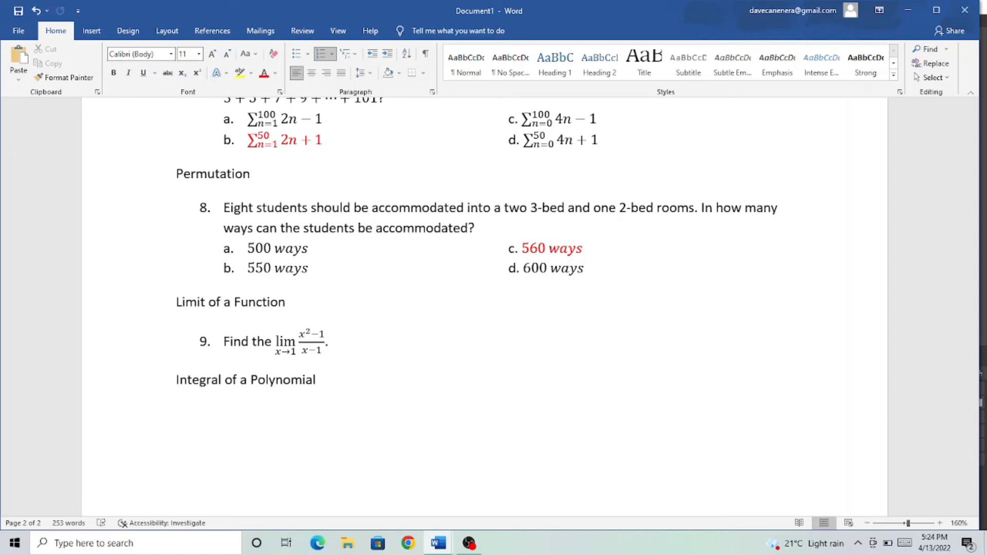
- Insert a separate equation on a new line below question 9 reading x² − 1, using a superscript structure
{"action": "key", "text": "Return"}
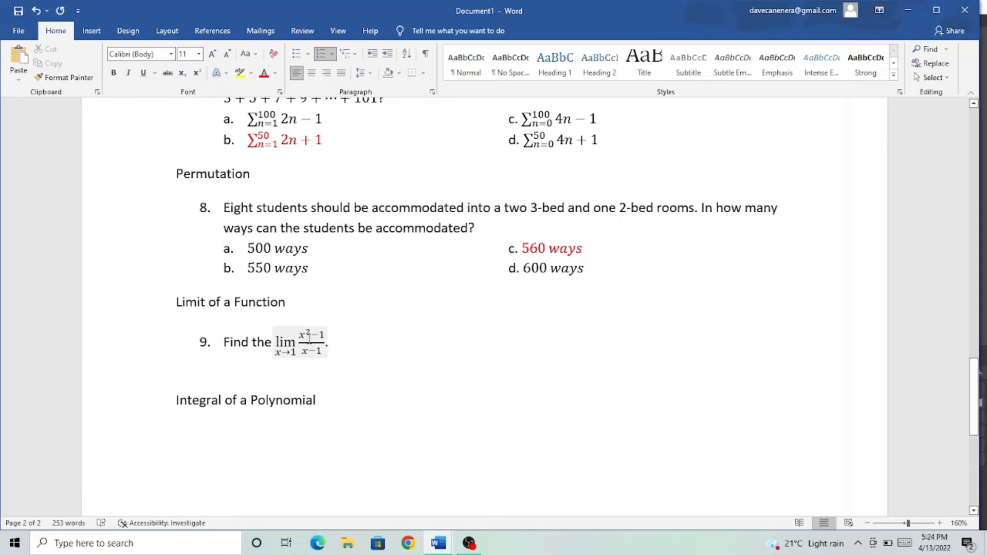
{"action": "left_click", "coordinate": [290, 369]}
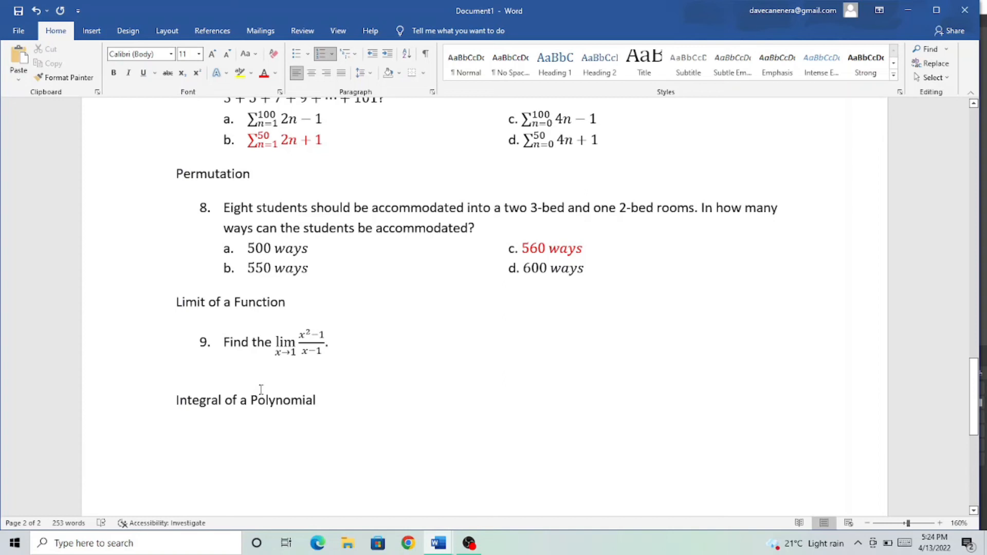
{"action": "key", "text": "alt+equal"}
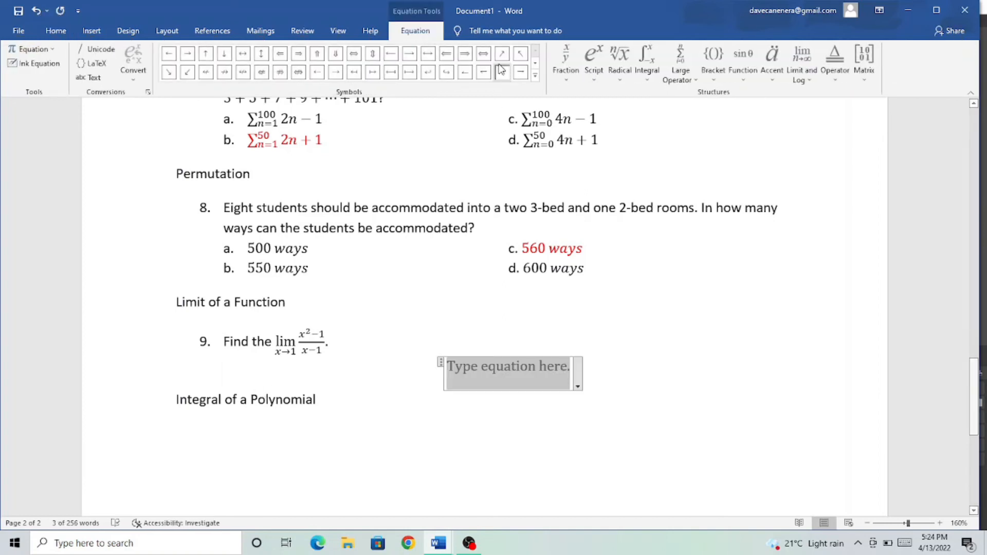
{"action": "left_click", "coordinate": [598, 64]}
{"action": "left_click", "coordinate": [611, 139]}
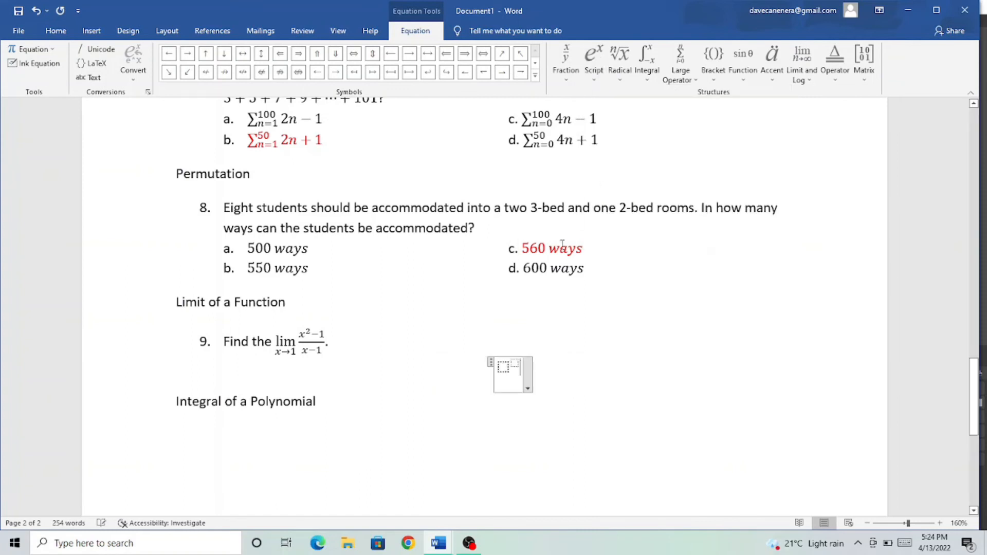
{"action": "type", "text": "x"}
{"action": "key", "text": "Right"}
{"action": "type", "text": "21"}
{"action": "key", "text": "BackSpace"}
{"action": "key", "text": "Right"}
{"action": "type", "text": "-1"}
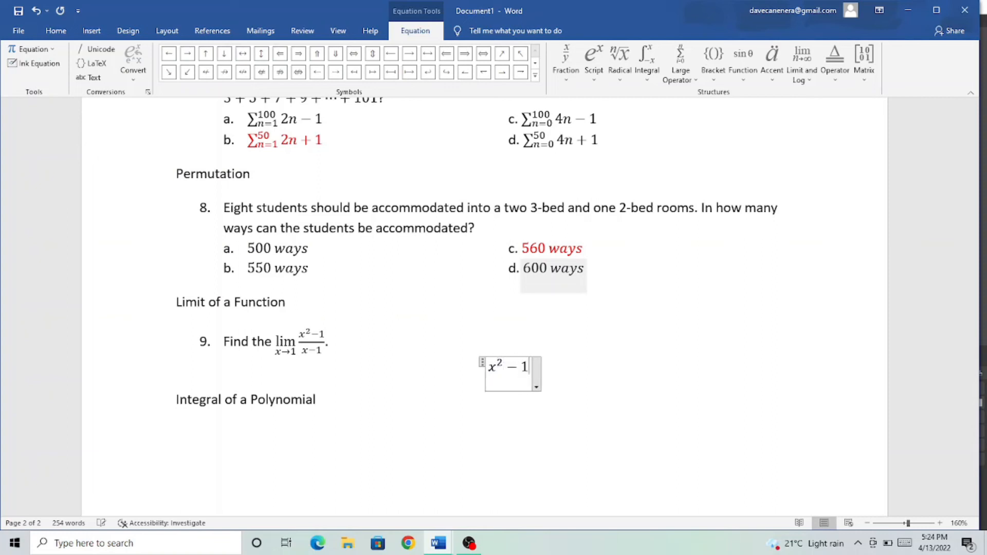
- Extend the equation below question 9 with its factored form, = (x + 1)(x − 1)
{"action": "type", "text": "= "}
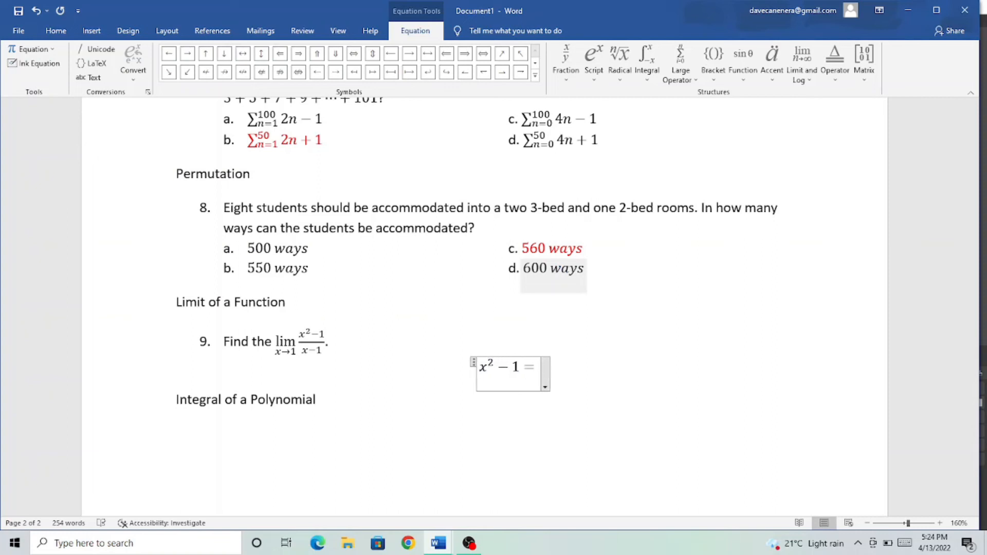
{"action": "type", "text": "(x"}
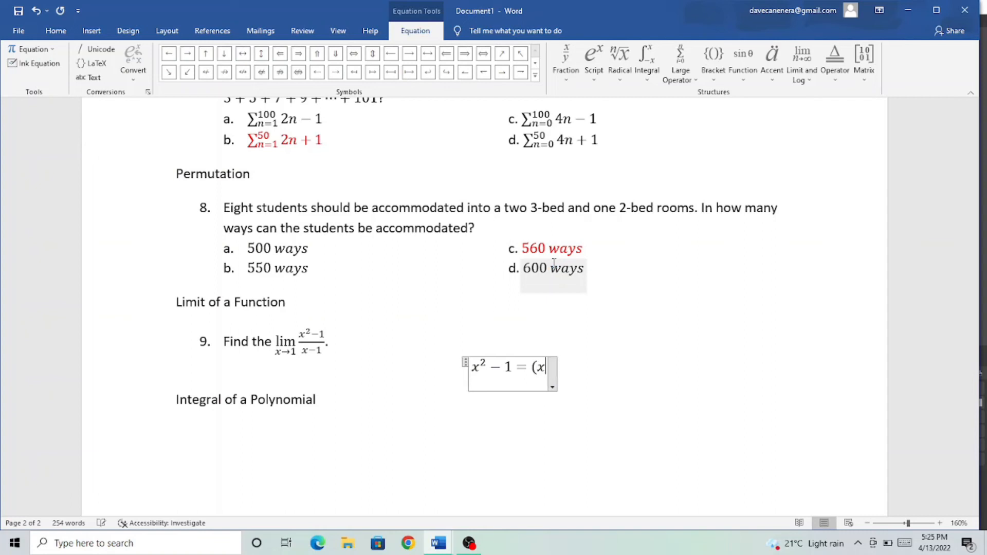
{"action": "type", "text": "+1)("}
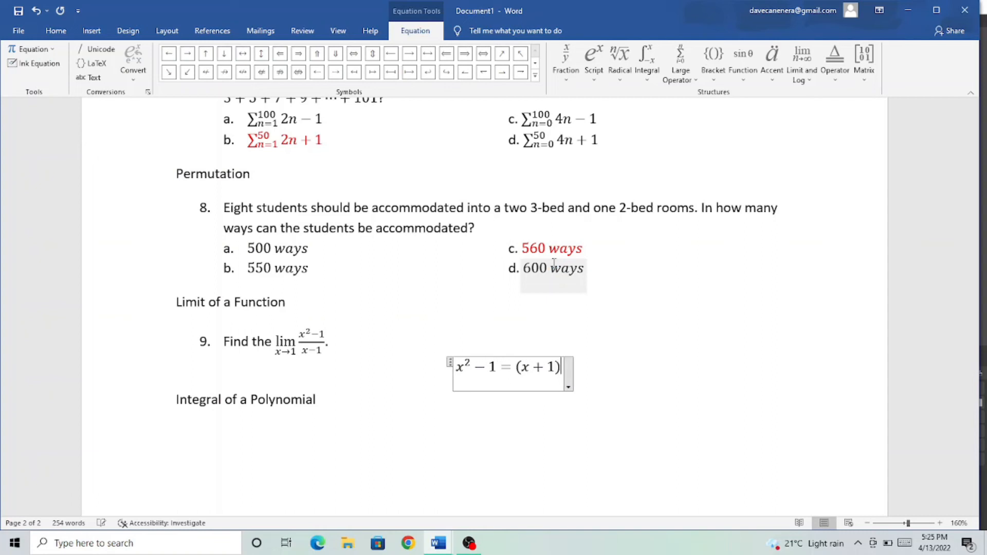
{"action": "type", "text": "x"}
{"action": "type", "text": "-1"}
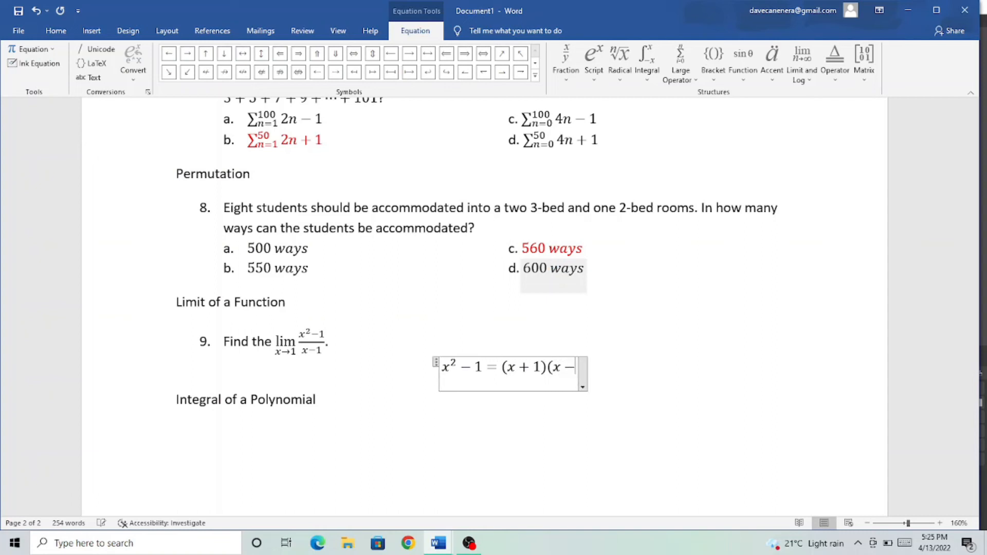
{"action": "type", "text": ")"}
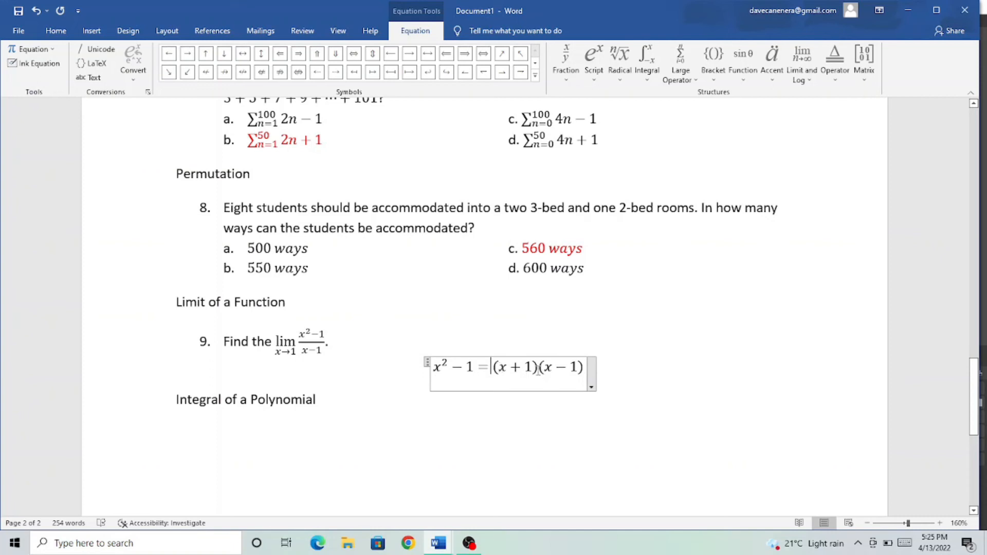
{"action": "left_click", "coordinate": [615, 371]}
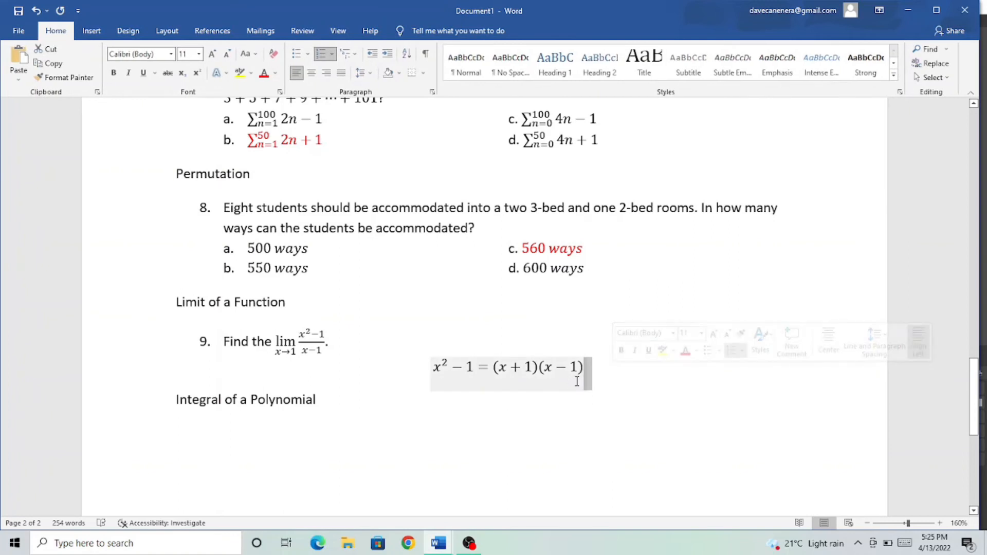
- Delete the factoring equation and its line below question 9
{"action": "key", "text": "Delete"}
{"action": "key", "text": "BackSpace"}
{"action": "key", "text": "BackSpace"}
{"action": "key", "text": "BackSpace"}
{"action": "key", "text": "BackSpace"}
{"action": "key", "text": "BackSpace"}
{"action": "key", "text": "BackSpace"}
{"action": "key", "text": "BackSpace"}
{"action": "key", "text": "BackSpace"}
{"action": "key", "text": "BackSpace"}
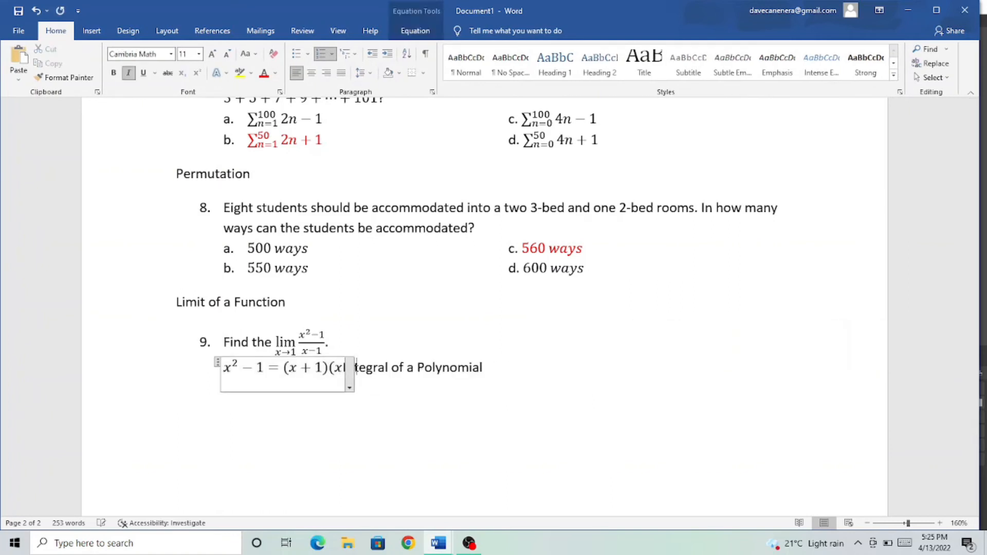
{"action": "key", "text": "BackSpace"}
{"action": "key", "text": "BackSpace"}
{"action": "key", "text": "BackSpace"}
{"action": "key", "text": "BackSpace"}
{"action": "key", "text": "BackSpace"}
{"action": "key", "text": "BackSpace"}
{"action": "key", "text": "BackSpace"}
{"action": "key", "text": "BackSpace"}
{"action": "key", "text": "BackSpace"}
{"action": "key", "text": "BackSpace"}
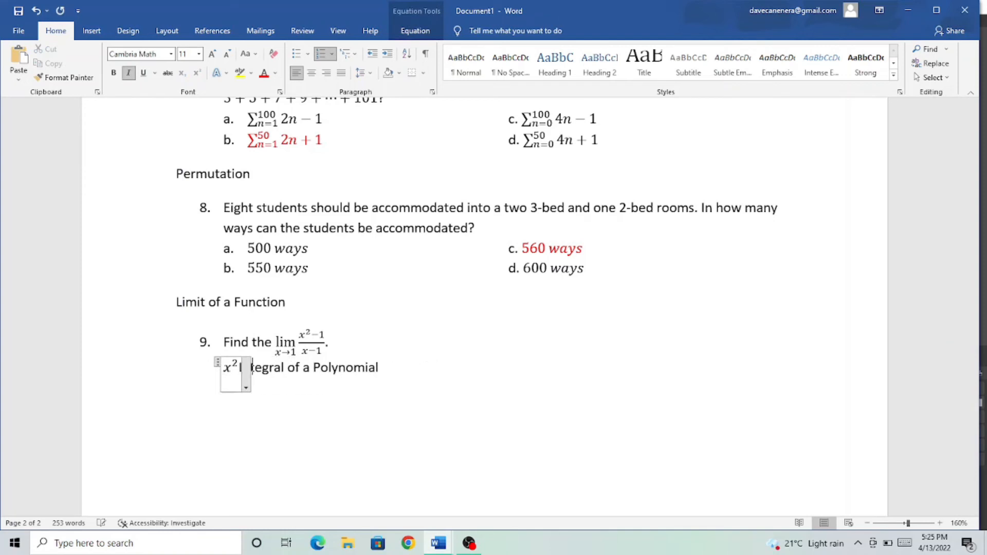
{"action": "key", "text": "BackSpace"}
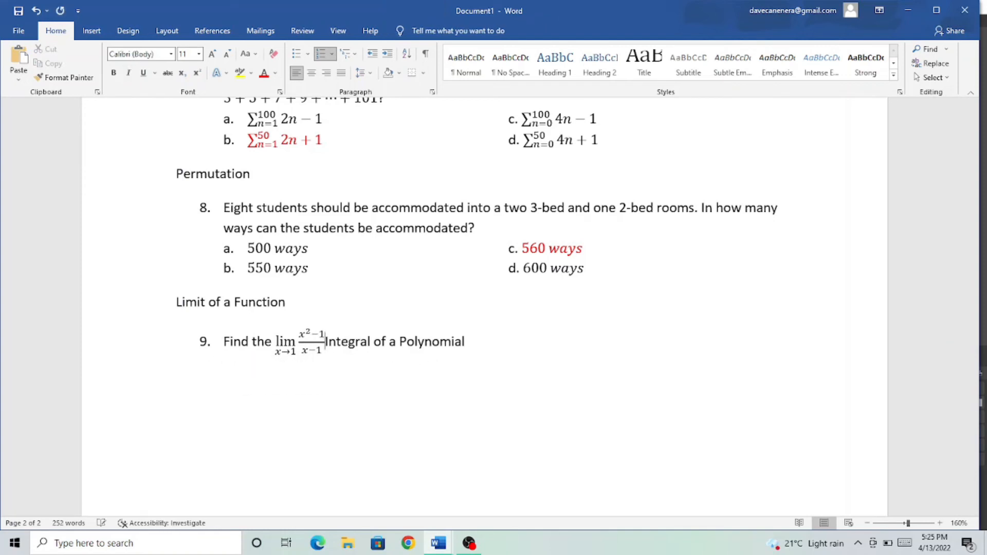
- Restore the period ending question 9 and put the Integral of a Polynomial heading back on its own unnumbered line
{"action": "type", "text": "."}
{"action": "key", "text": "Return"}
{"action": "key", "text": "Return"}
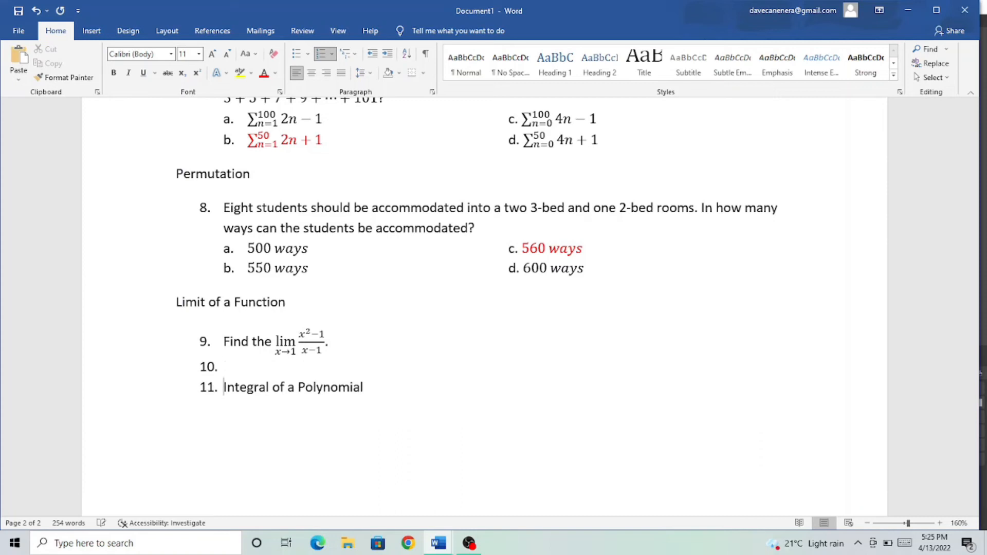
{"action": "key", "text": "BackSpace"}
{"action": "key", "text": "BackSpace"}
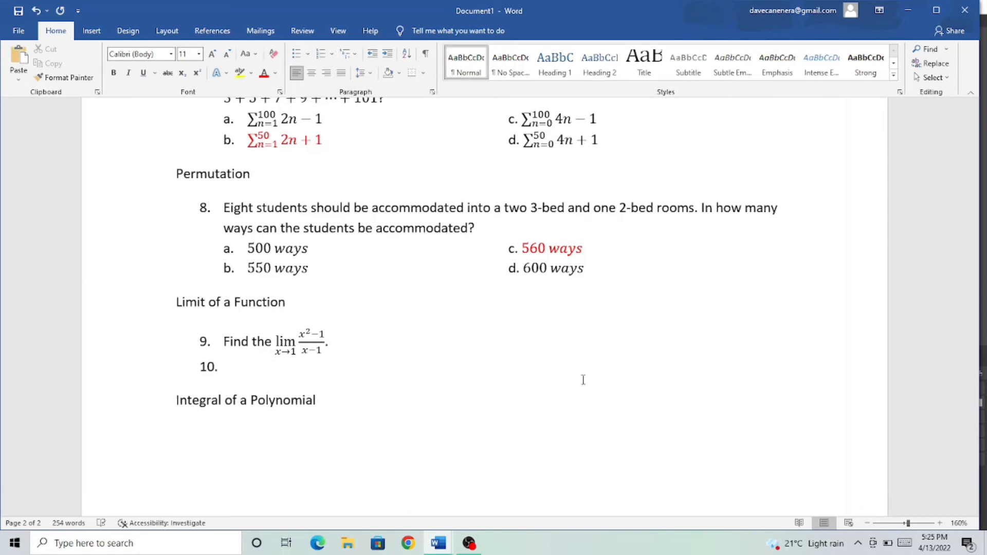
- Add lettered options a and b under question 9 with the equation-formatted answers 0 and 1
{"action": "left_click", "coordinate": [256, 370]}
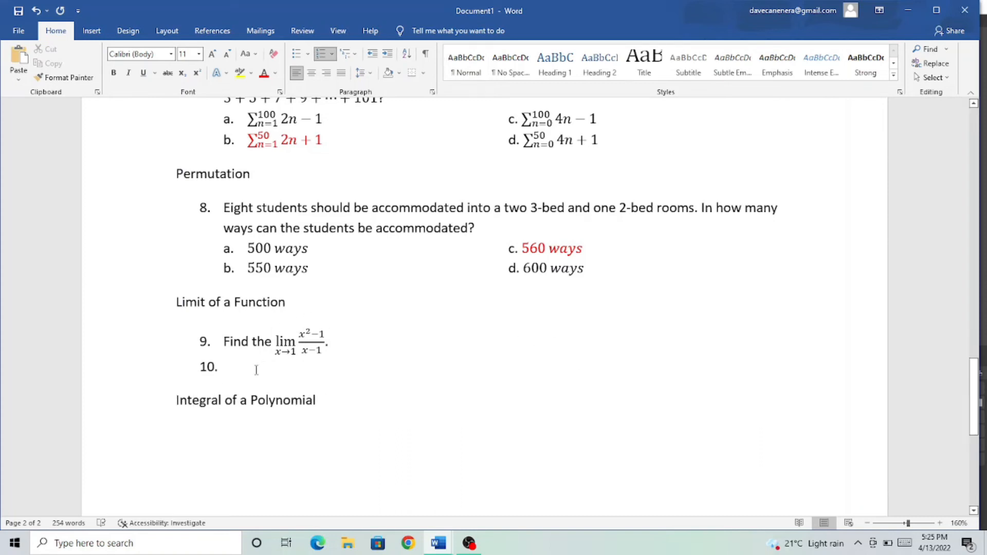
{"action": "key", "text": "BackSpace"}
{"action": "type", "text": "a."}
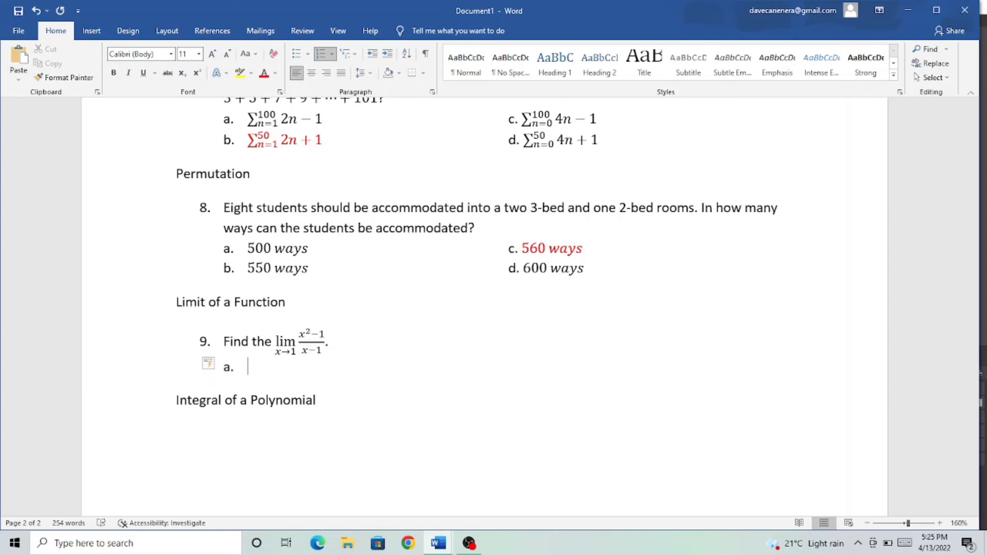
{"action": "scroll", "coordinate": [294, 366], "scroll_direction": "up", "scroll_amount": 1}
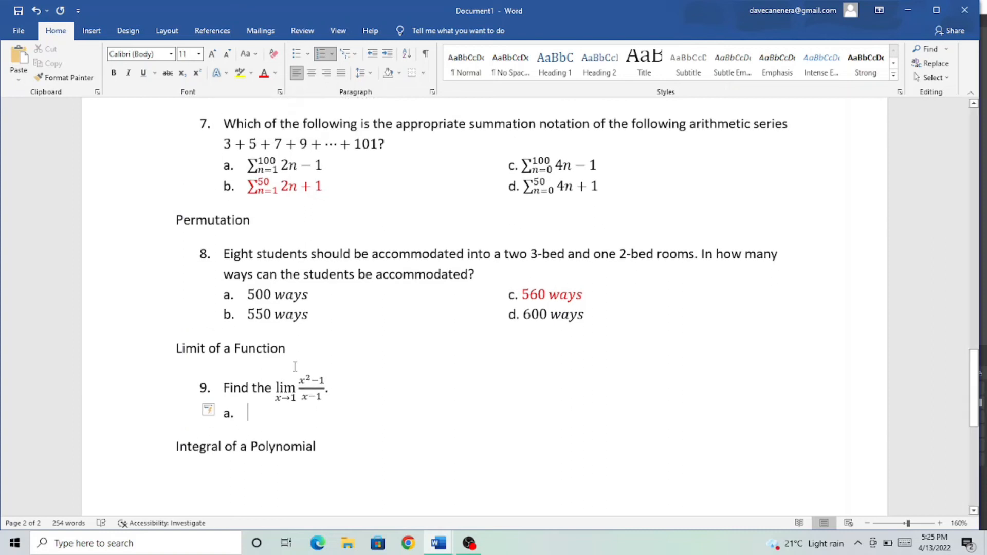
{"action": "key", "text": "alt+equal"}
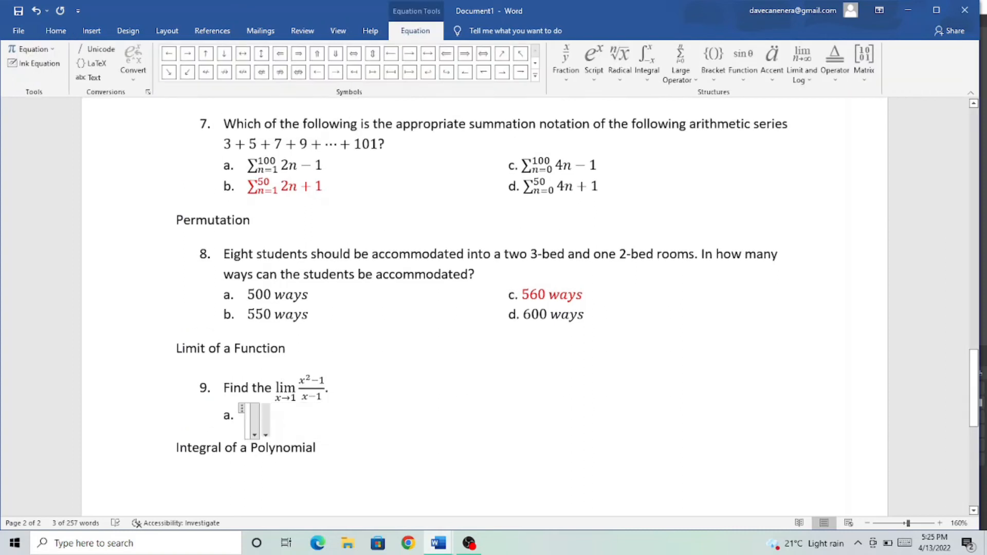
{"action": "type", "text": "0"}
{"action": "key", "text": "Return"}
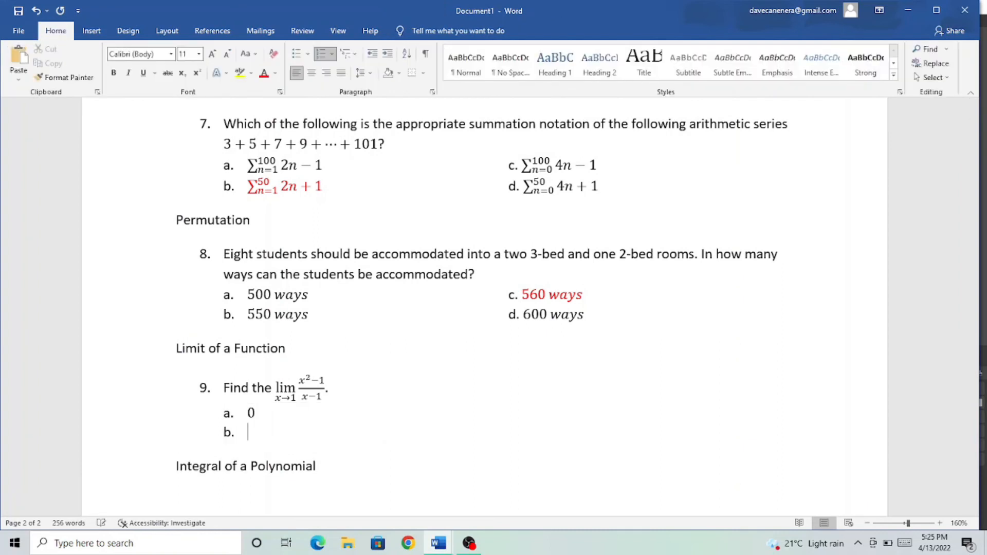
{"action": "key", "text": "alt+equal"}
{"action": "type", "text": "1"}
{"action": "left_click", "coordinate": [277, 430]}
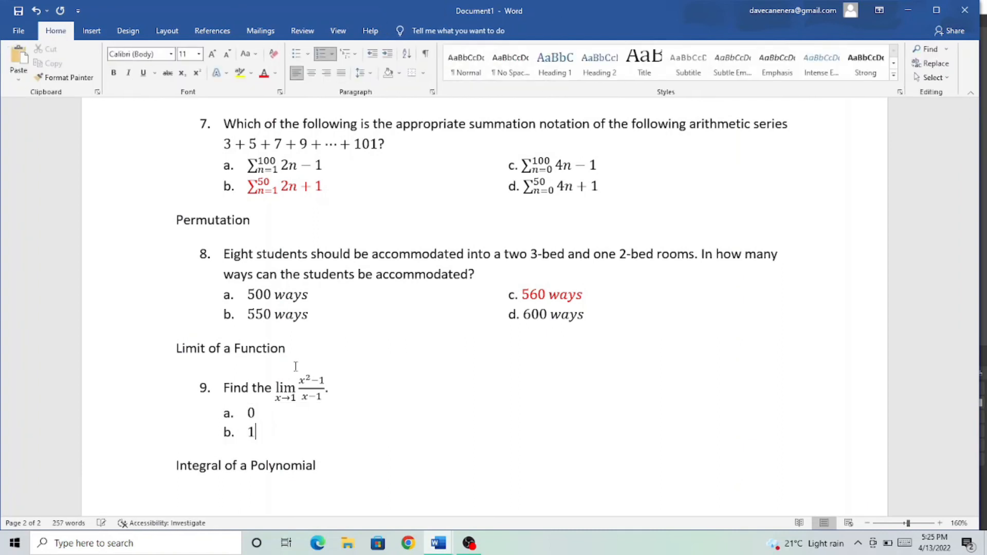
- Add option c with the equation-formatted answer 2 on option a's line, aligned with the second column of options above
{"action": "left_click", "coordinate": [296, 419]}
{"action": "key", "text": "Tab"}
{"action": "key", "text": "Tab"}
{"action": "key", "text": "Tab"}
{"action": "key", "text": "Tab"}
{"action": "key", "text": "Tab"}
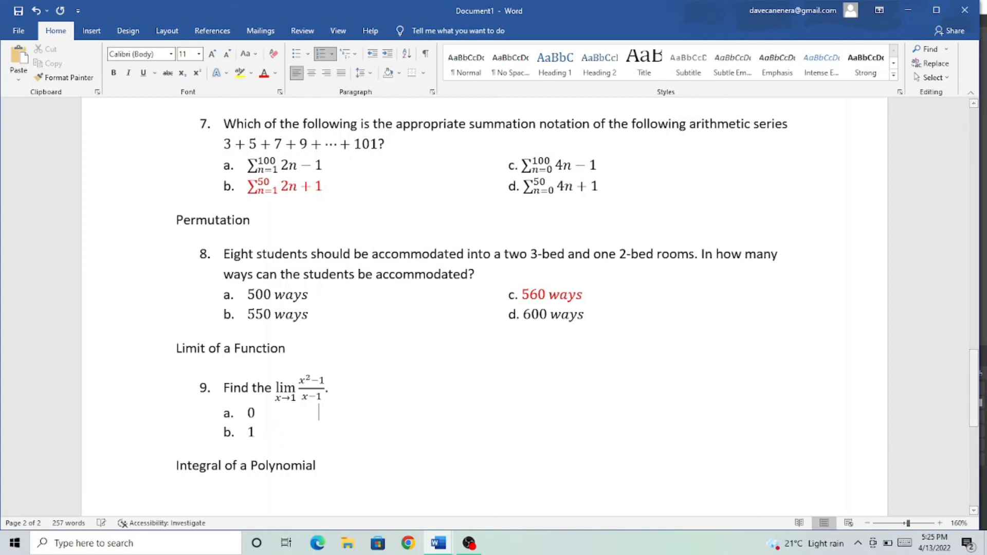
{"action": "key", "text": "Tab"}
{"action": "key", "text": "Tab"}
{"action": "type", "text": "c. "}
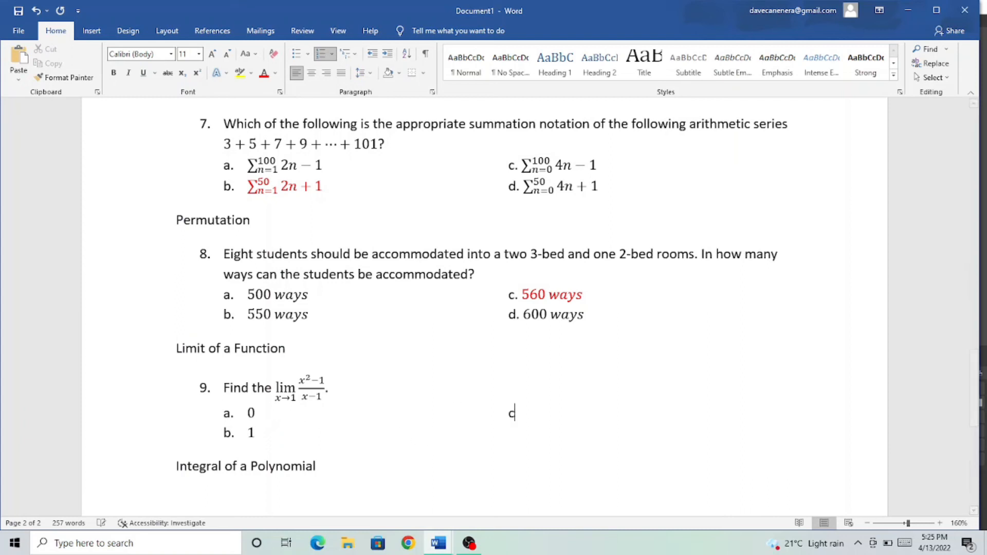
{"action": "type", "text": "2"}
{"action": "key", "text": "BackSpace"}
{"action": "key", "text": "alt+equal"}
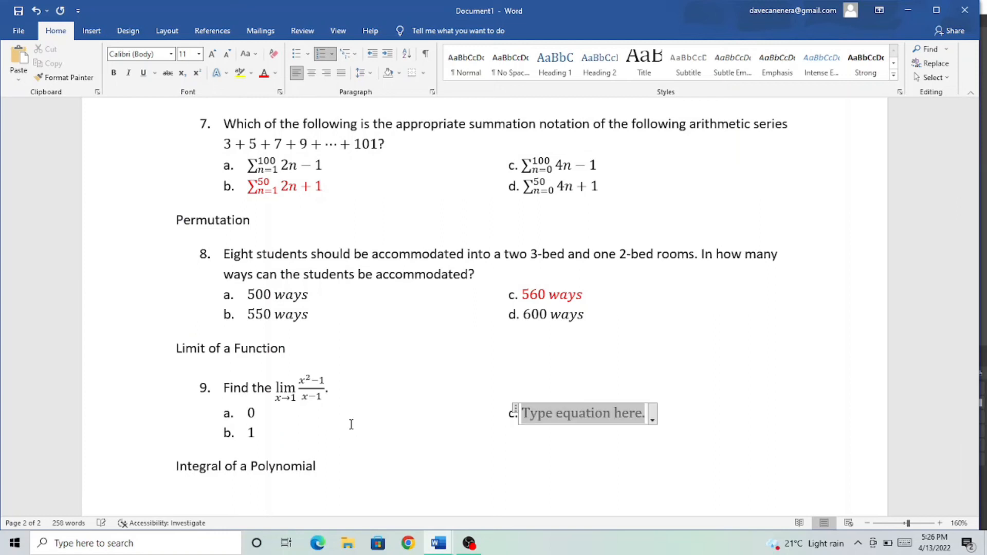
{"action": "type", "text": "2"}
- Add option d with the equation-formatted answer 3 on option b's line, aligned under option c
{"action": "left_click", "coordinate": [363, 439]}
{"action": "key", "text": "Tab"}
{"action": "key", "text": "Tab"}
{"action": "key", "text": "Tab"}
{"action": "key", "text": "Tab"}
{"action": "type", "text": "d."}
{"action": "key", "text": "alt+equal"}
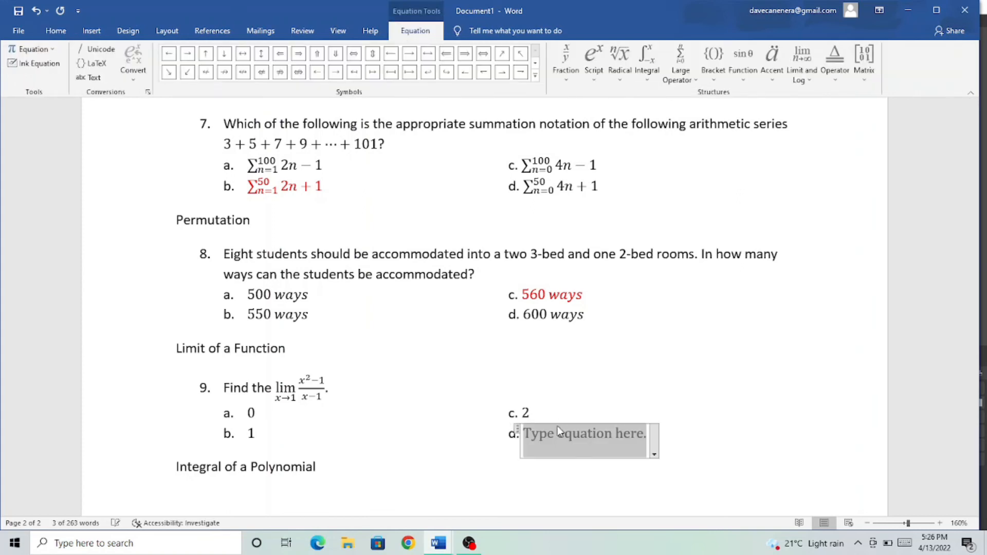
{"action": "type", "text": "3"}
{"action": "scroll", "coordinate": [273, 443], "scroll_direction": "down", "scroll_amount": 2}
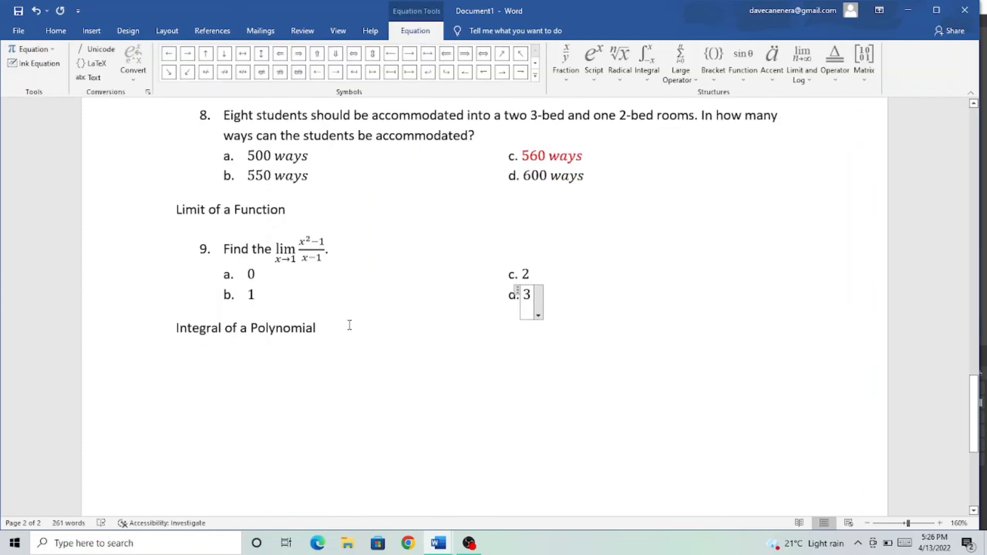
{"action": "left_click", "coordinate": [348, 325]}
- Color the answer 2 in option c of question 9 red
{"action": "left_click_drag", "start_coordinate": [542, 275], "coordinate": [520, 275]}
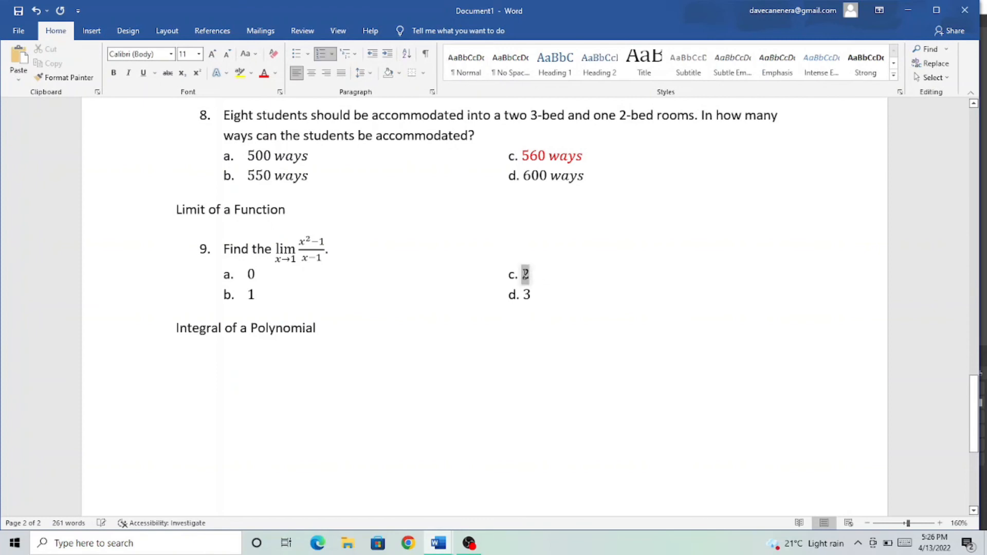
{"action": "key", "text": "alt+equal"}
{"action": "left_click", "coordinate": [263, 74]}
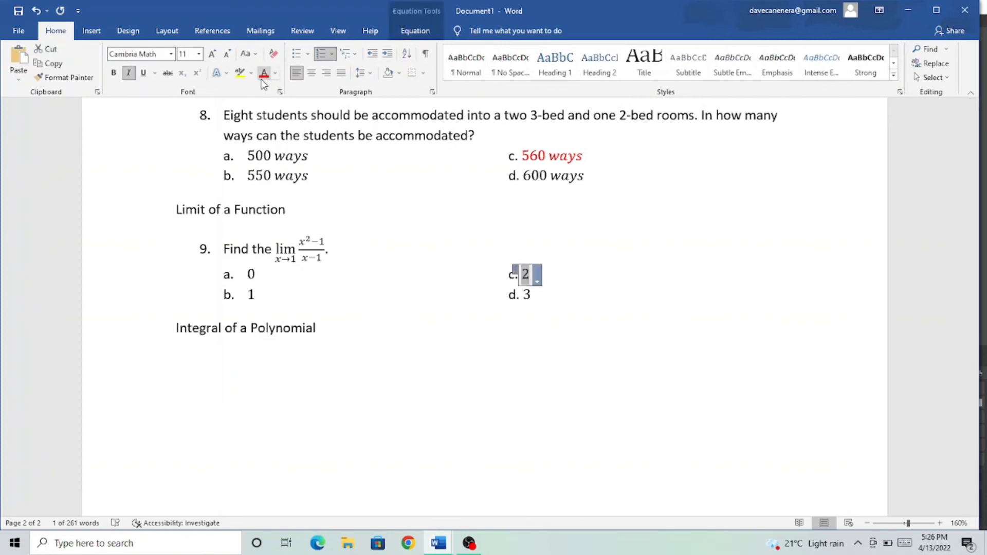
- Start numbered question 10 under the Integral of a Polynomial heading with the words "What is the integral of"
{"action": "left_click", "coordinate": [364, 333]}
{"action": "key", "text": "Return"}
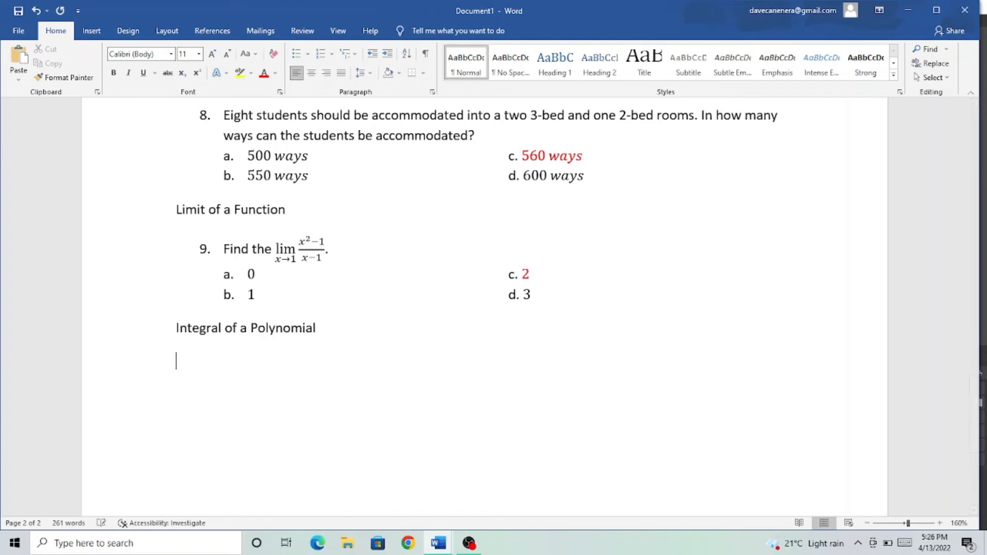
{"action": "type", "text": "10. "}
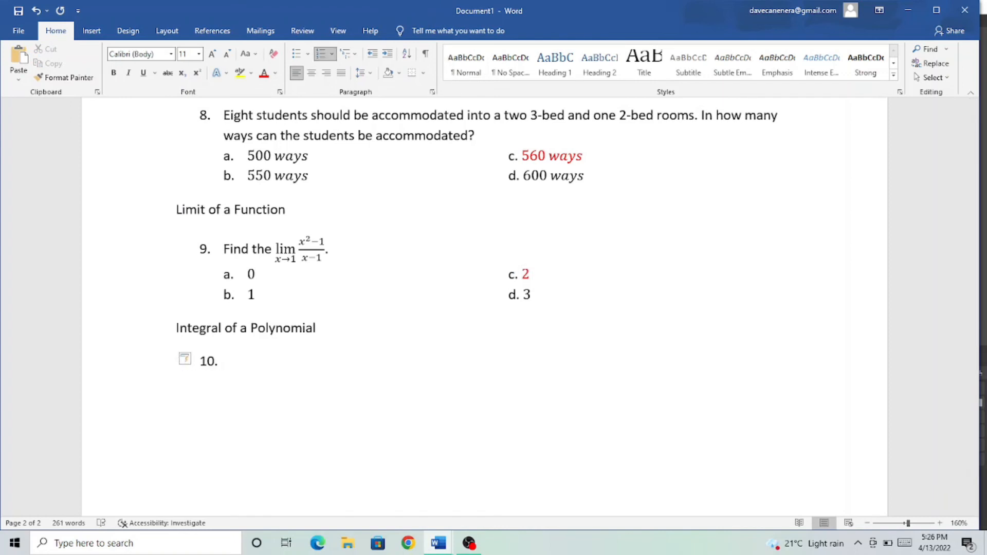
{"action": "type", "text": "What is the integral of"}
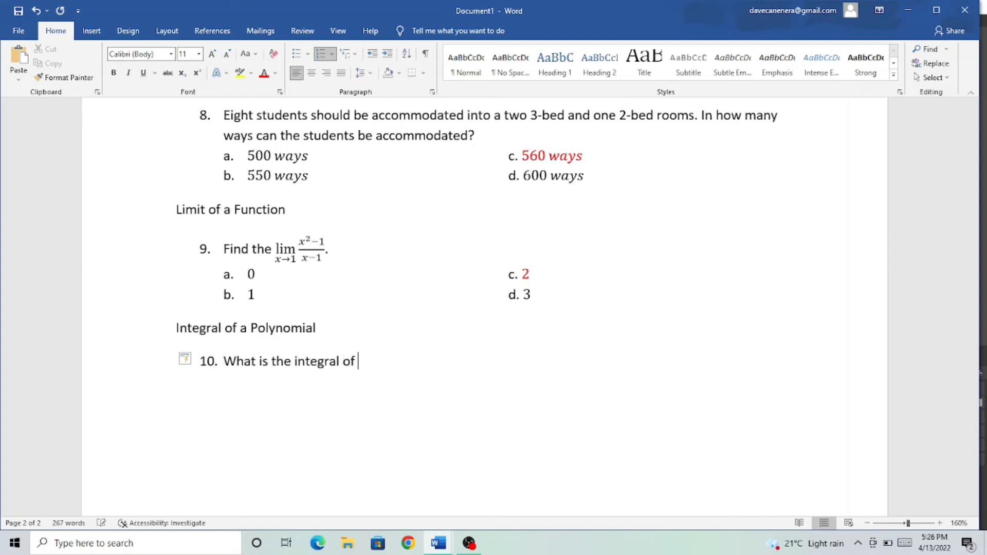
- Insert an inline equation at the end of question 10 with an indefinite integral whose integrand opens with a parenthesis
{"action": "key", "text": "alt+equal"}
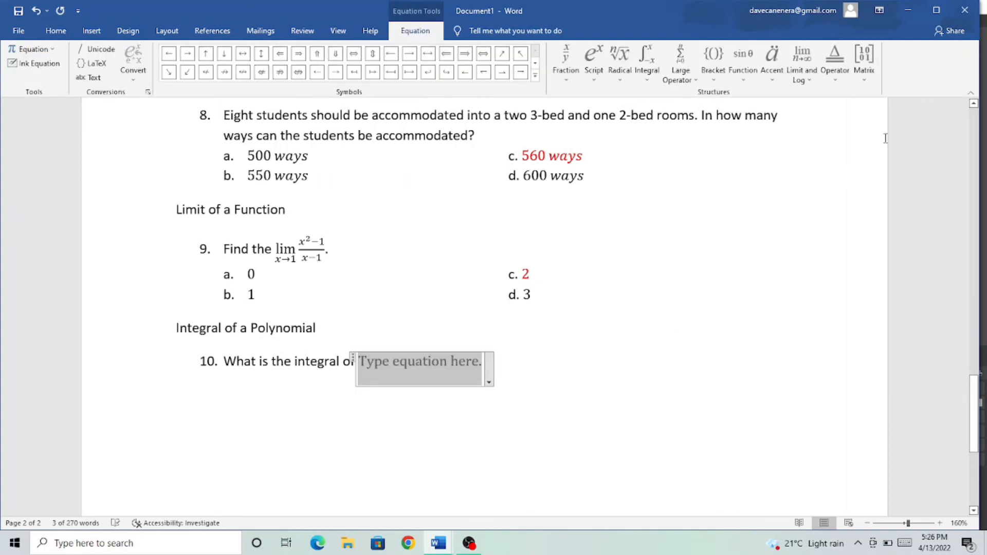
{"action": "left_click", "coordinate": [640, 61]}
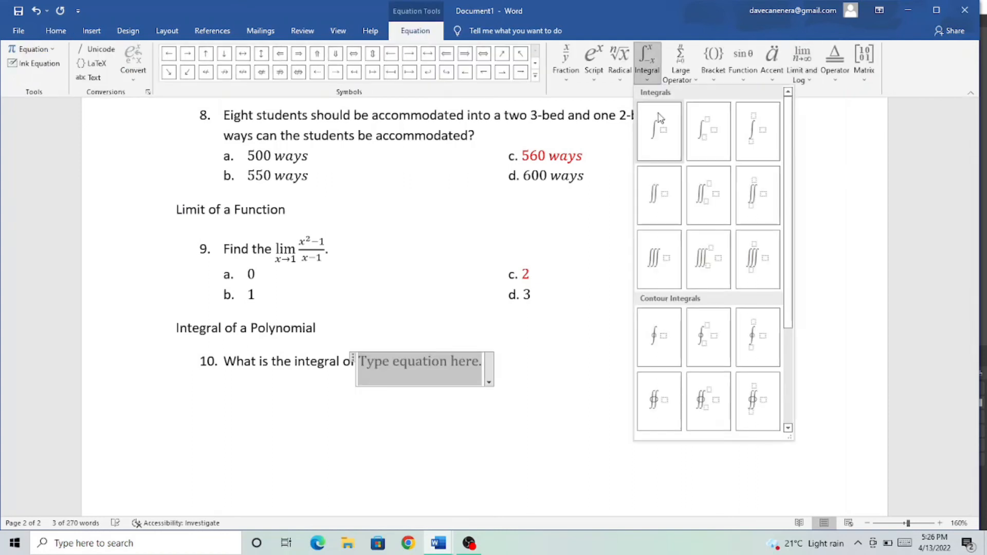
{"action": "left_click", "coordinate": [667, 141]}
{"action": "left_click", "coordinate": [376, 362]}
{"action": "type", "text": "("}
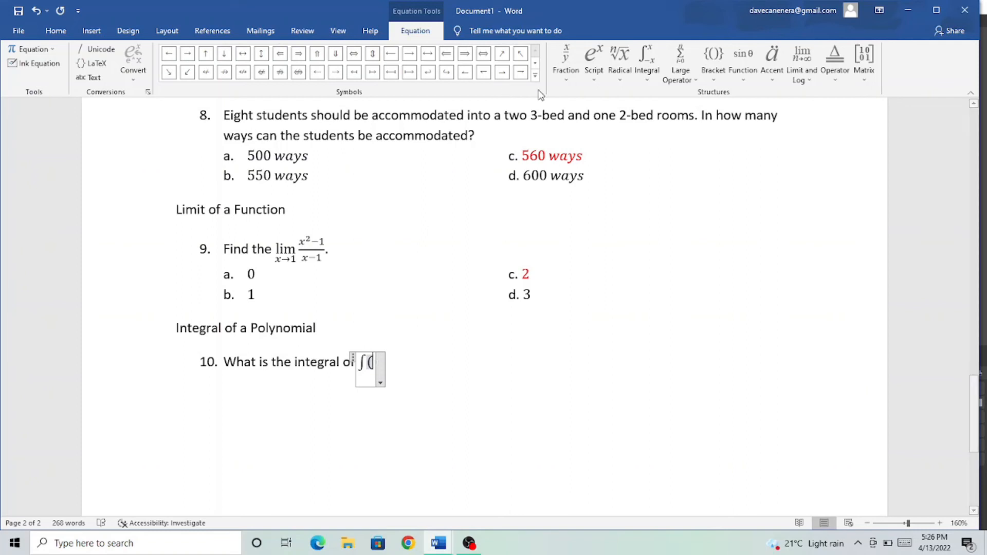
- Enter x³ as the first term of the integrand, using a superscript structure
{"action": "left_click", "coordinate": [594, 64]}
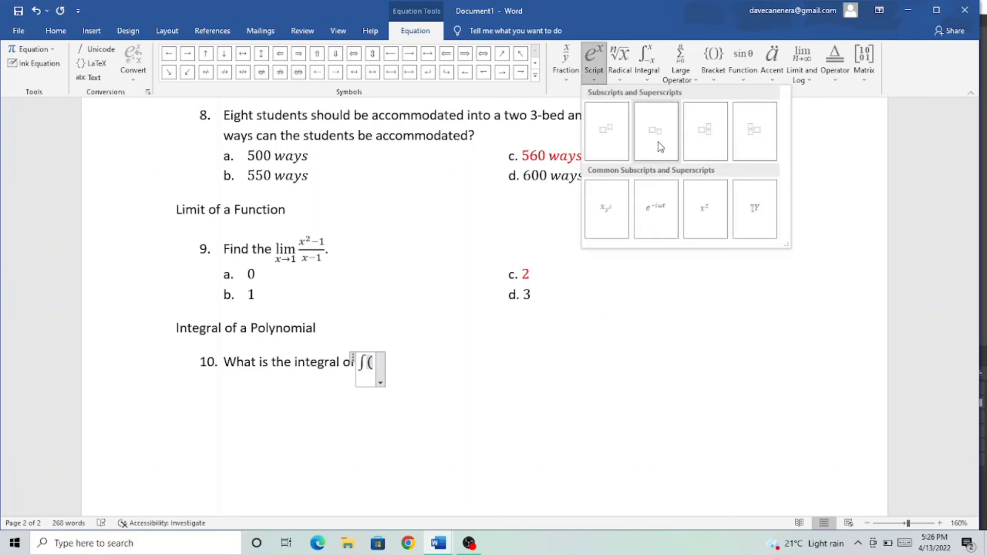
{"action": "left_click", "coordinate": [615, 142]}
{"action": "type", "text": "x"}
{"action": "key", "text": "BackSpace"}
{"action": "key", "text": "Left"}
{"action": "key", "text": "Left"}
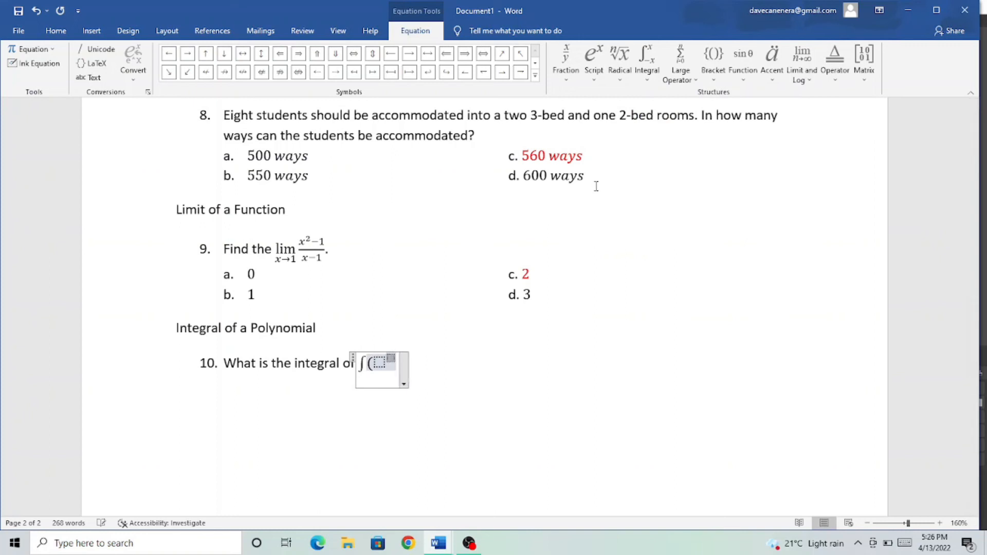
{"action": "type", "text": "x"}
{"action": "key", "text": "Right"}
{"action": "type", "text": "3"}
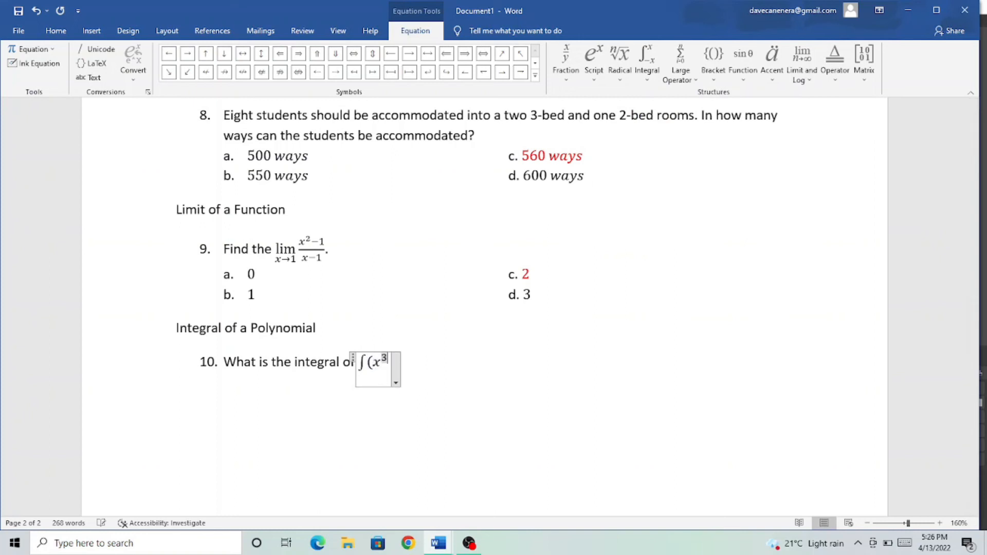
{"action": "key", "text": "Right"}
- Complete the integral in question 10 by adding + 4x² + 5, the closing parenthesis and dx
{"action": "type", "text": "+ 4"}
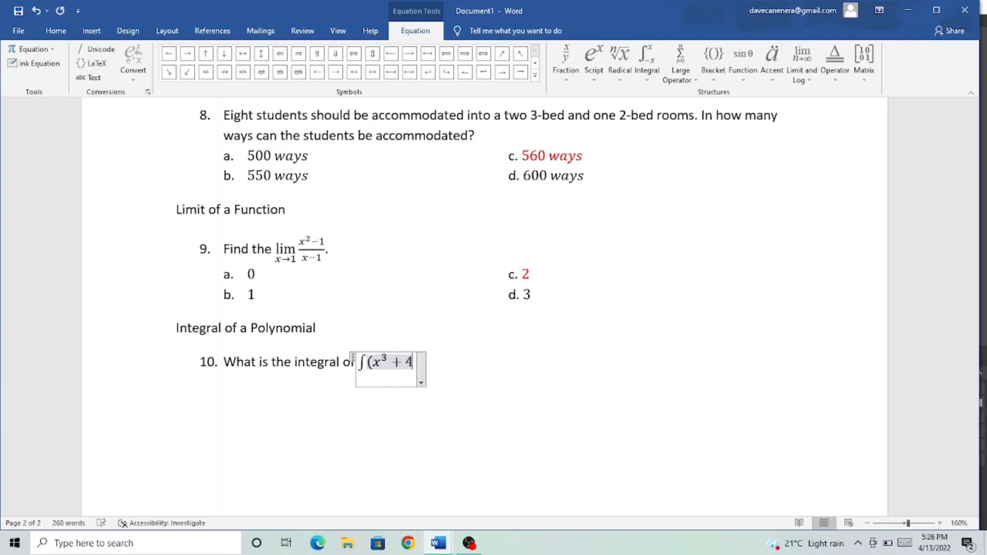
{"action": "left_click", "coordinate": [595, 67]}
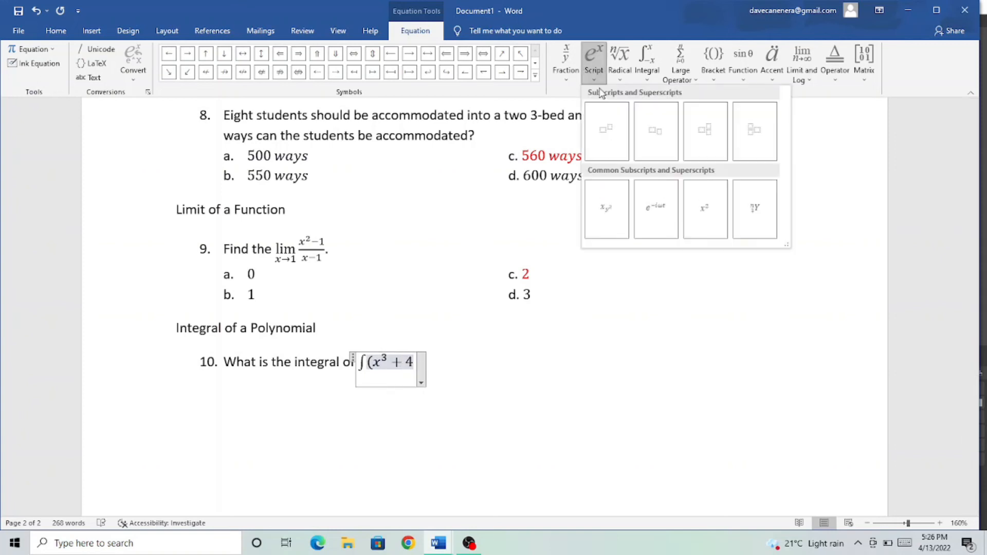
{"action": "left_click", "coordinate": [706, 209]}
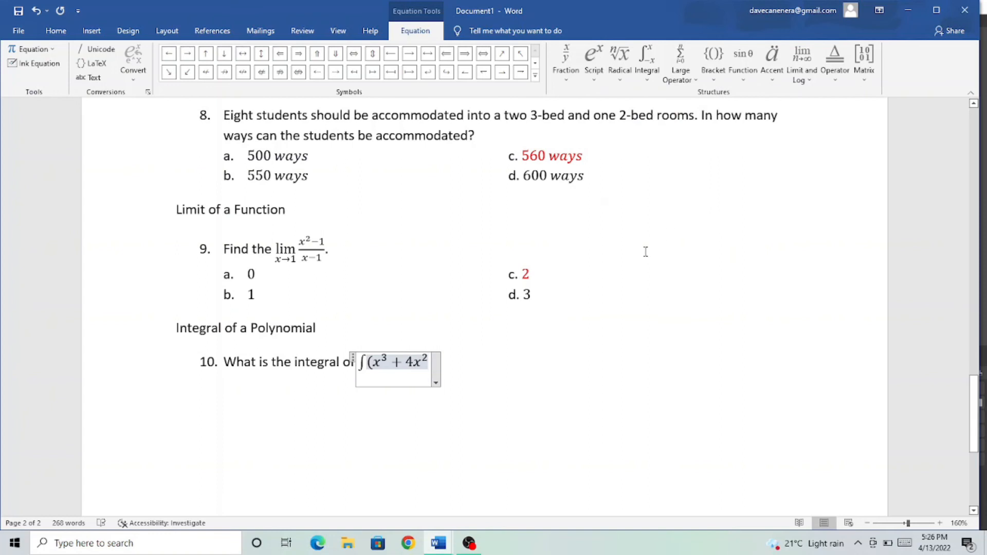
{"action": "key", "text": "Right"}
{"action": "type", "text": "+ 5)dx"}
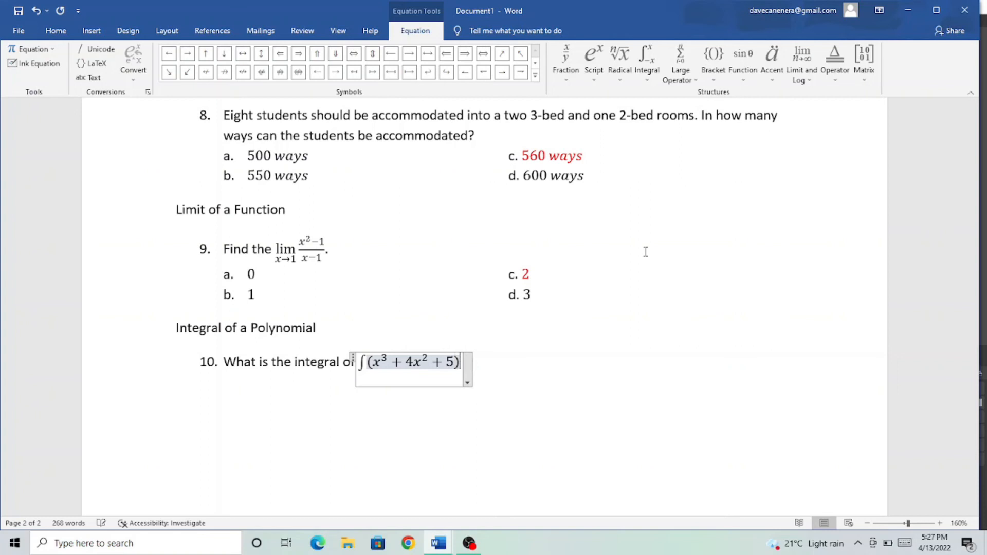
{"action": "key", "text": "Right"}
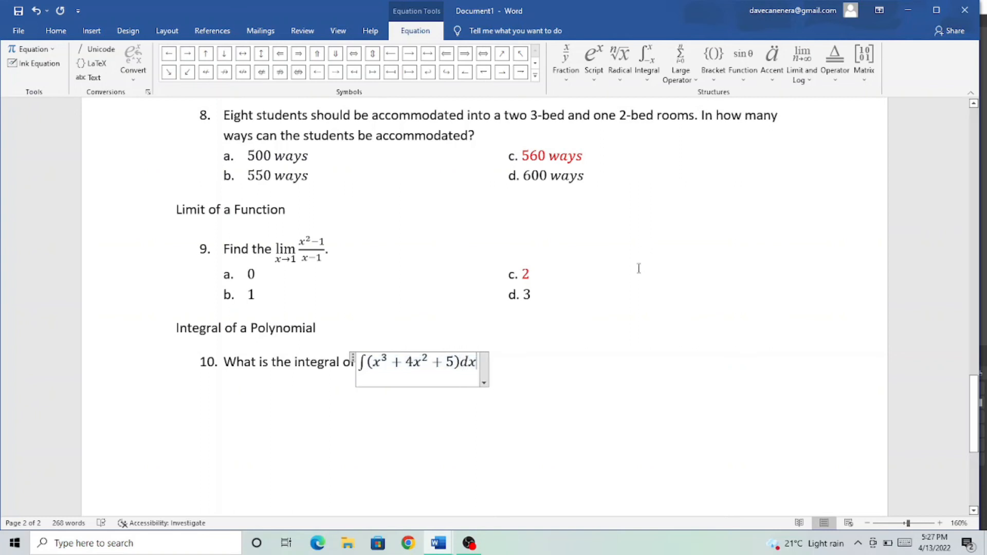
- End question 10 with a question mark and start an unnumbered, indented line below it
{"action": "key", "text": "Right"}
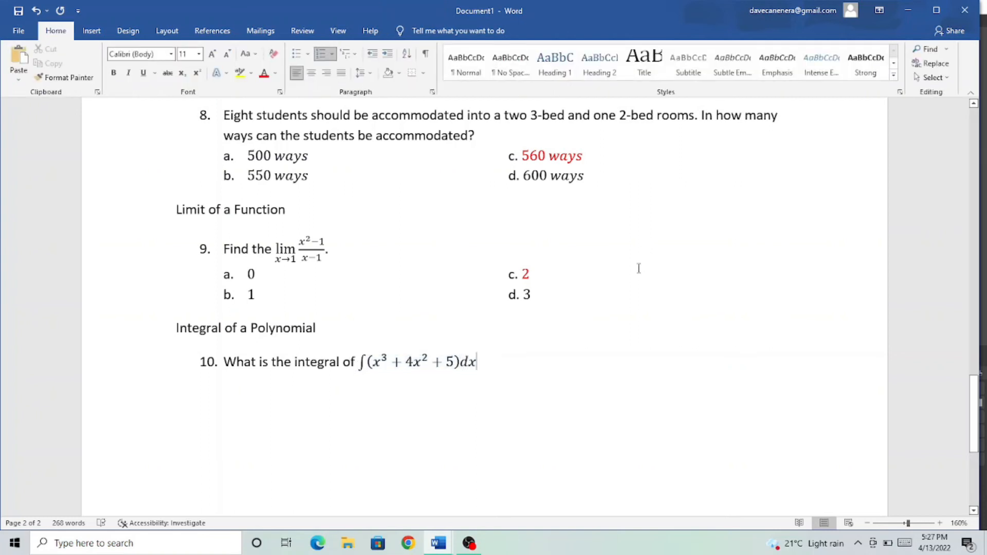
{"action": "type", "text": "?"}
{"action": "key", "text": "Return"}
{"action": "key", "text": "BackSpace"}
{"action": "key", "text": "BackSpace"}
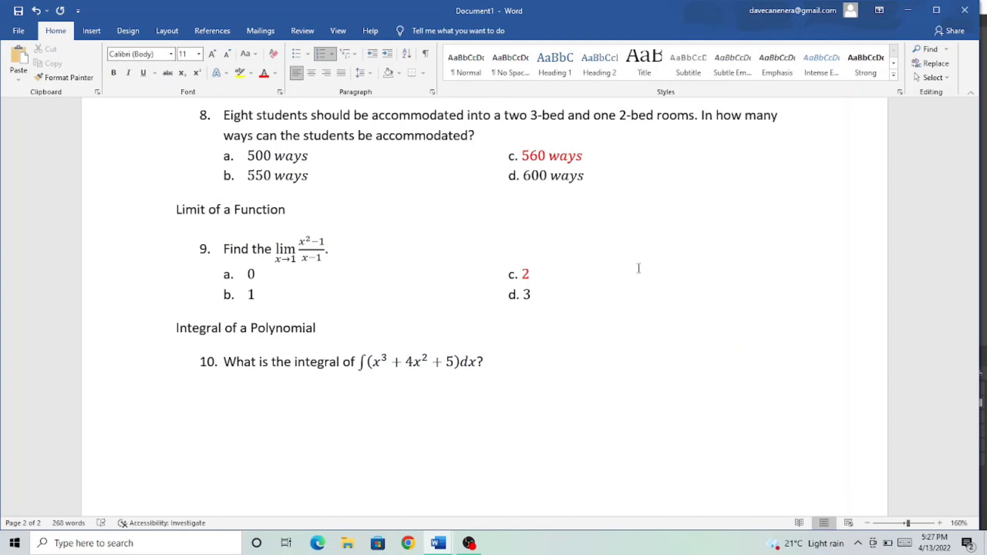
{"action": "key", "text": "Return"}
{"action": "key", "text": "BackSpace"}
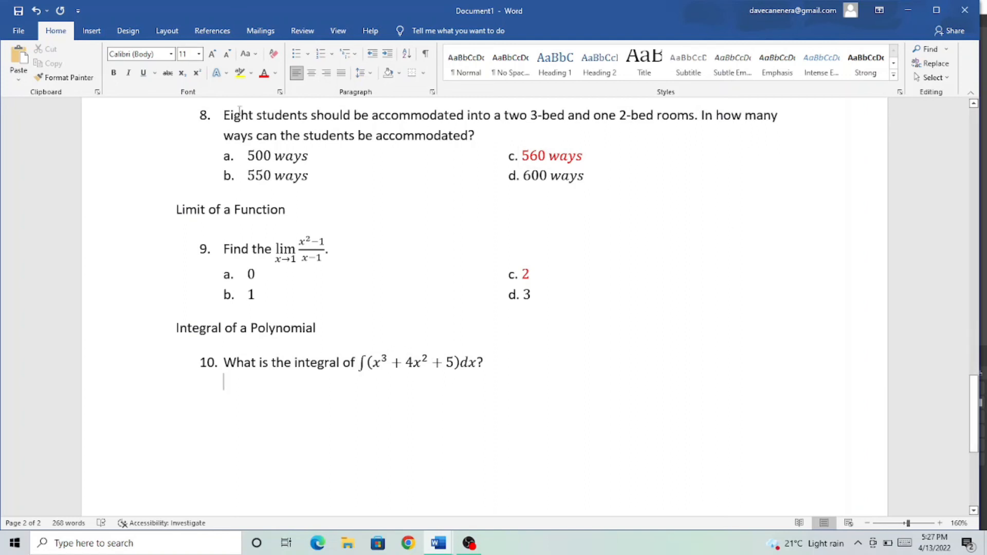
- Insert an equation on the line below question 10 and place an empty indefinite integral in it
{"action": "left_click", "coordinate": [91, 31]}
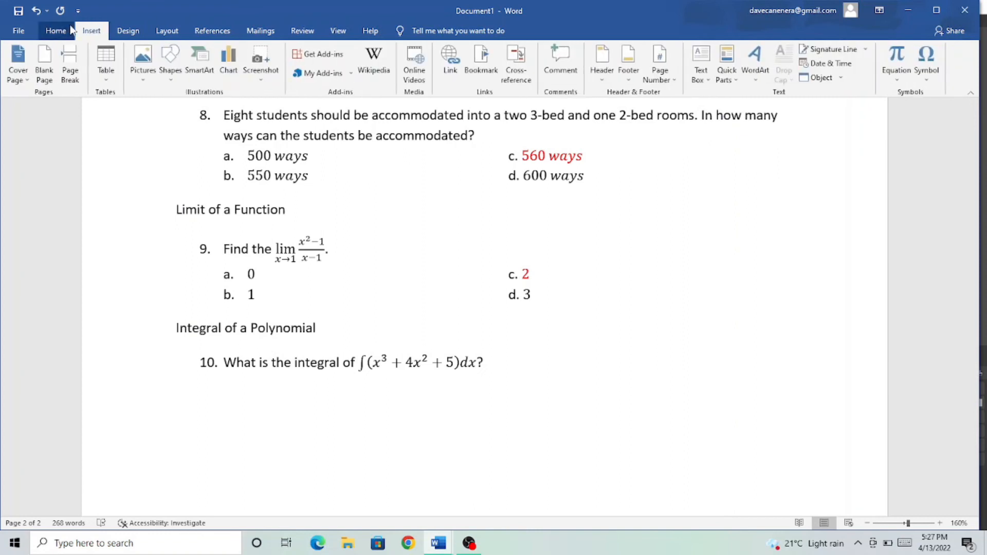
{"action": "left_click", "coordinate": [71, 31]}
{"action": "key", "text": "alt+equal"}
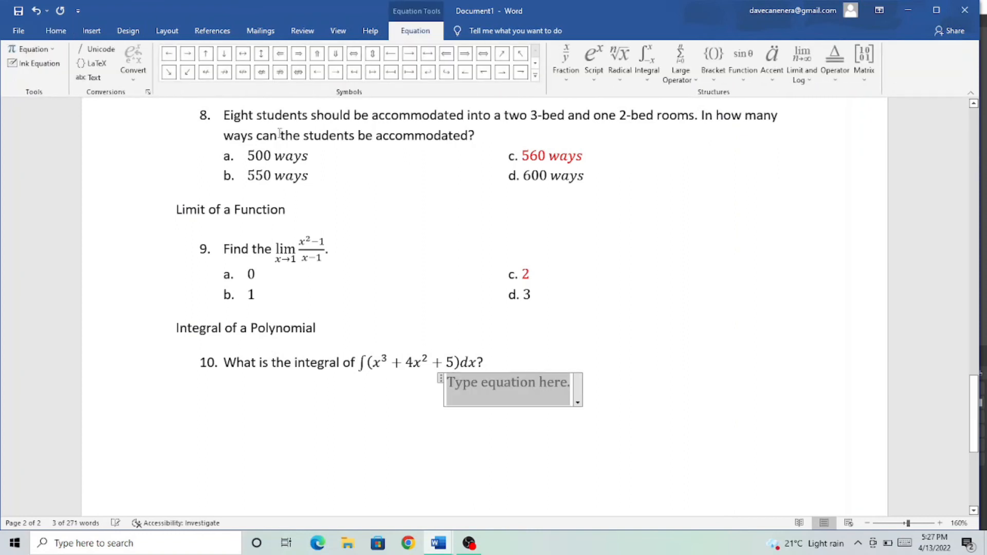
{"action": "left_click", "coordinate": [647, 59]}
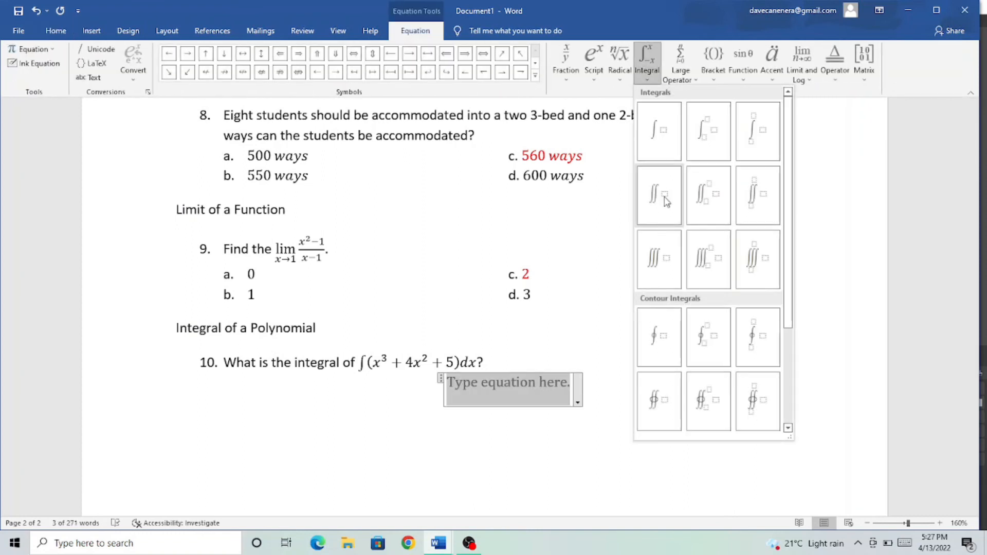
{"action": "left_click", "coordinate": [660, 132]}
{"action": "type", "text": "x"}
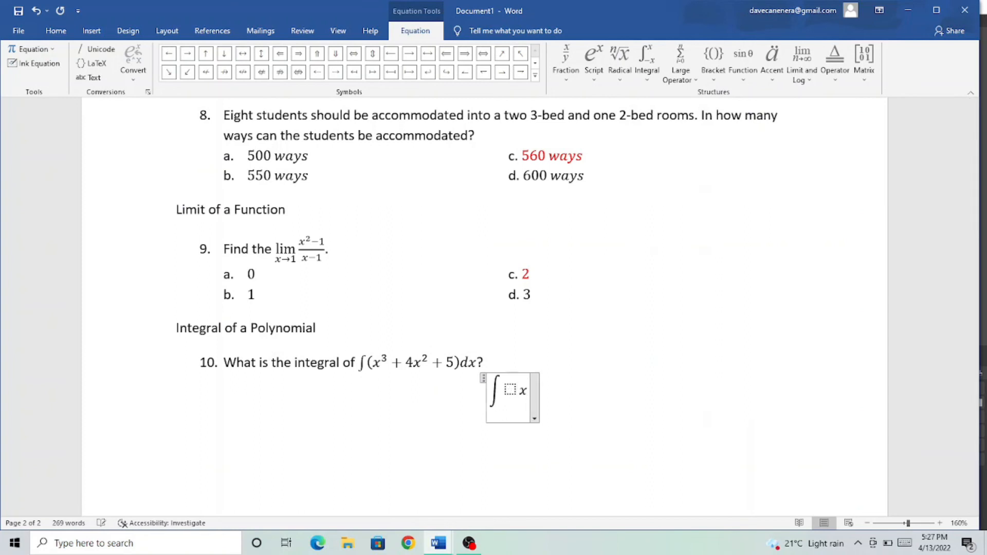
{"action": "key", "text": "BackSpace"}
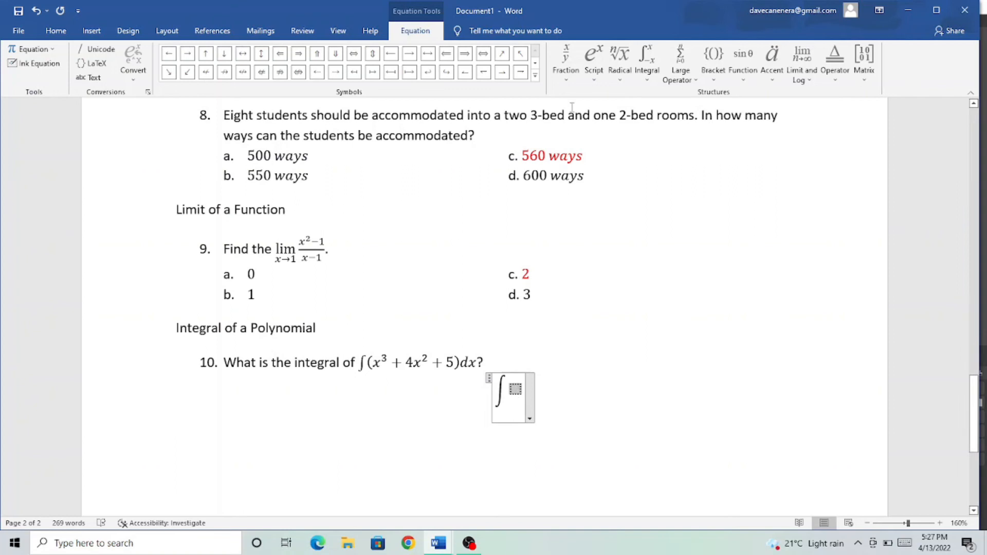
- Fill the integral below question 10 with xⁿ dx, using a superscript structure, and follow it with an equals sign
{"action": "left_click", "coordinate": [593, 62]}
{"action": "left_click", "coordinate": [604, 141]}
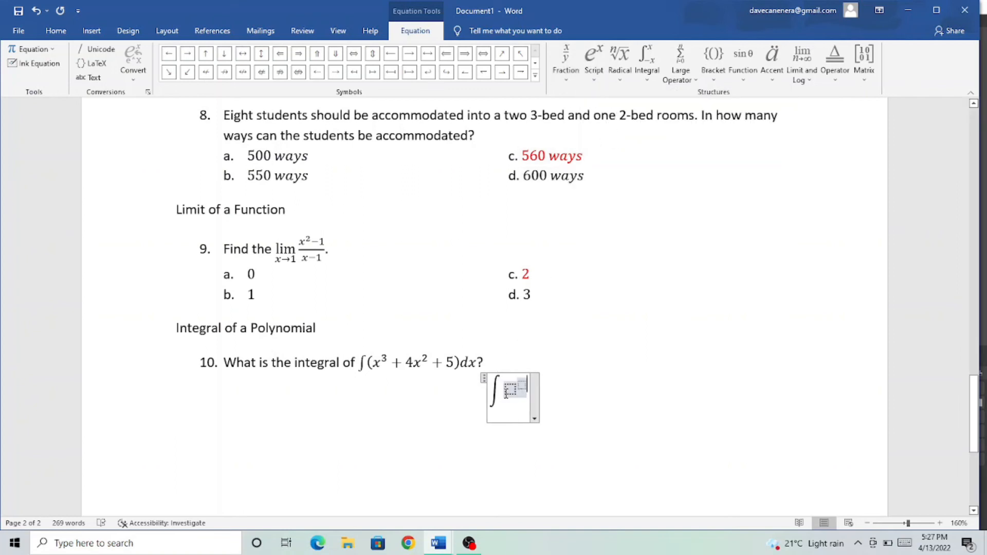
{"action": "type", "text": "x"}
{"action": "left_click", "coordinate": [520, 386]}
{"action": "type", "text": "n"}
{"action": "key", "text": "Right"}
{"action": "type", "text": "dx "}
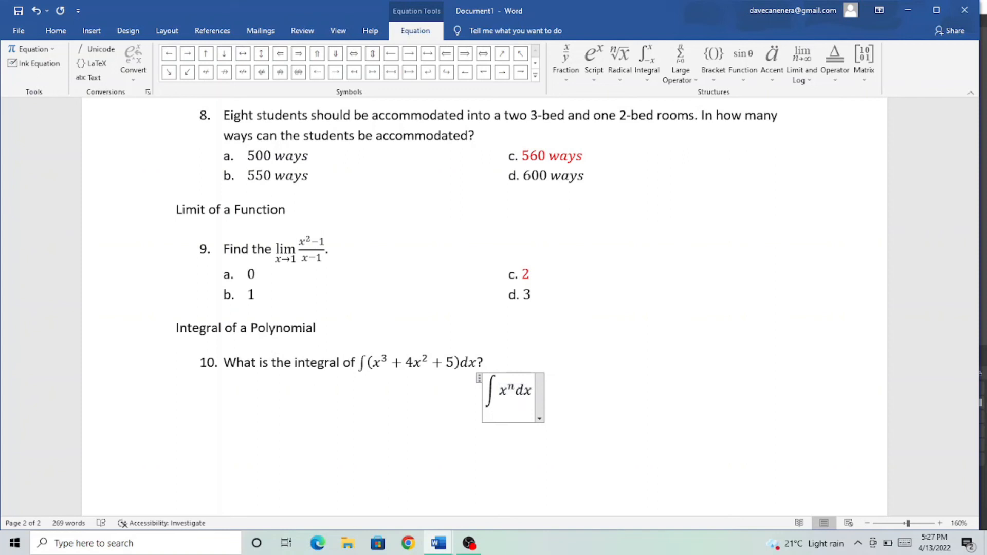
{"action": "type", "text": "="}
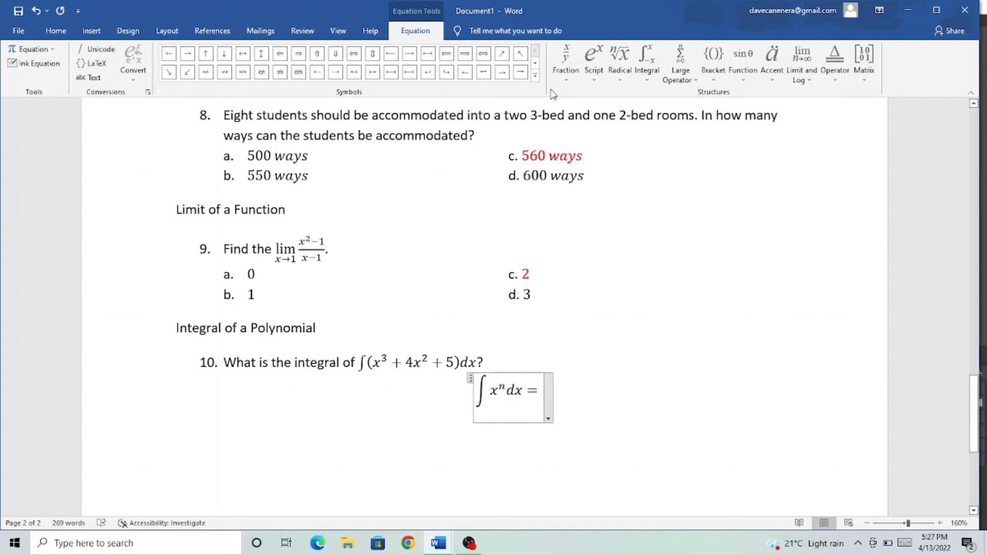
- Add an empty stacked fraction to the formula after the equals sign, with no superscript beside it
{"action": "left_click", "coordinate": [566, 59]}
{"action": "left_click", "coordinate": [577, 131]}
{"action": "left_click", "coordinate": [591, 60]}
{"action": "left_click", "coordinate": [605, 131]}
{"action": "key", "text": "BackSpace"}
{"action": "key", "text": "BackSpace"}
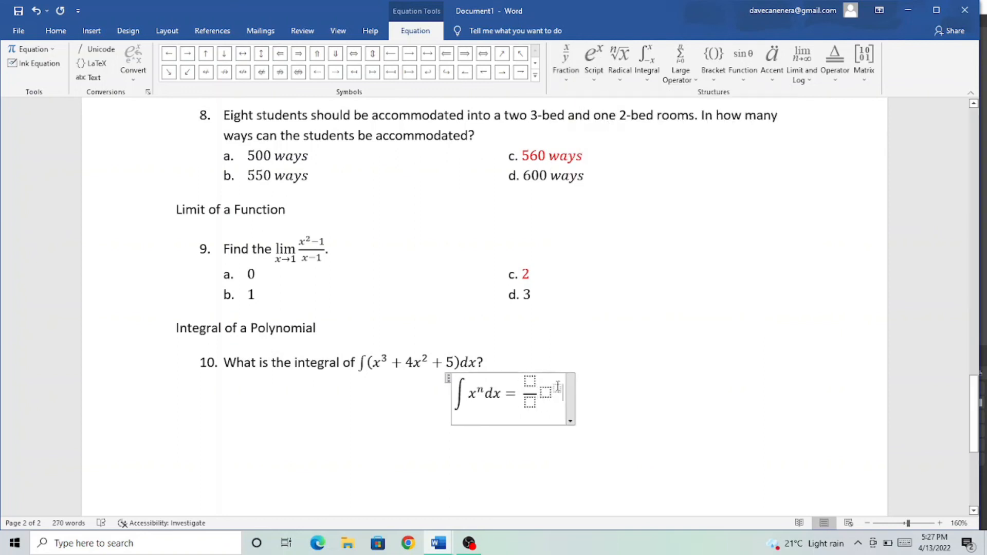
- Fill the fraction with x raised to n+1 as numerator and n+1 as denominator
{"action": "left_click", "coordinate": [543, 381]}
{"action": "left_click", "coordinate": [567, 60]}
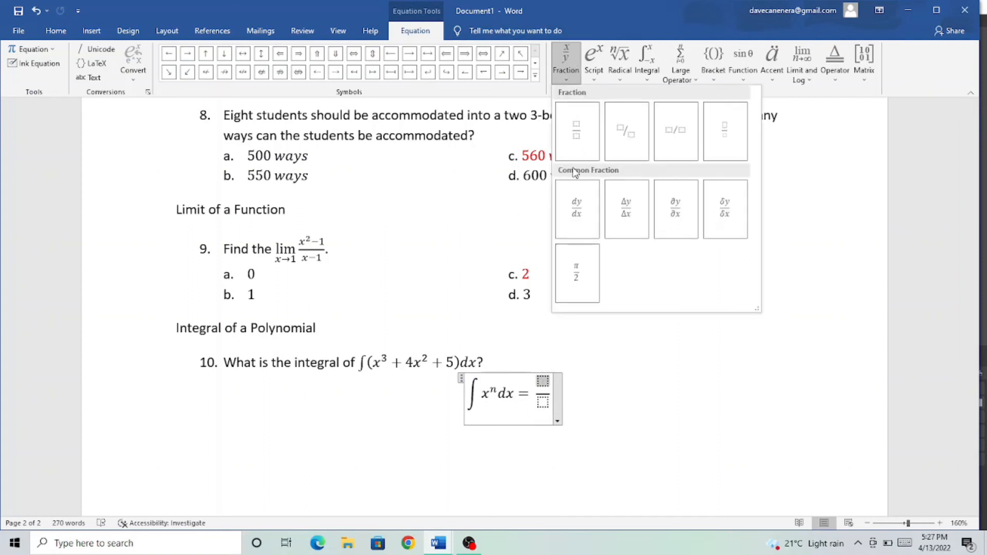
{"action": "left_click", "coordinate": [594, 60]}
{"action": "left_click", "coordinate": [594, 60]}
{"action": "left_click", "coordinate": [617, 133]}
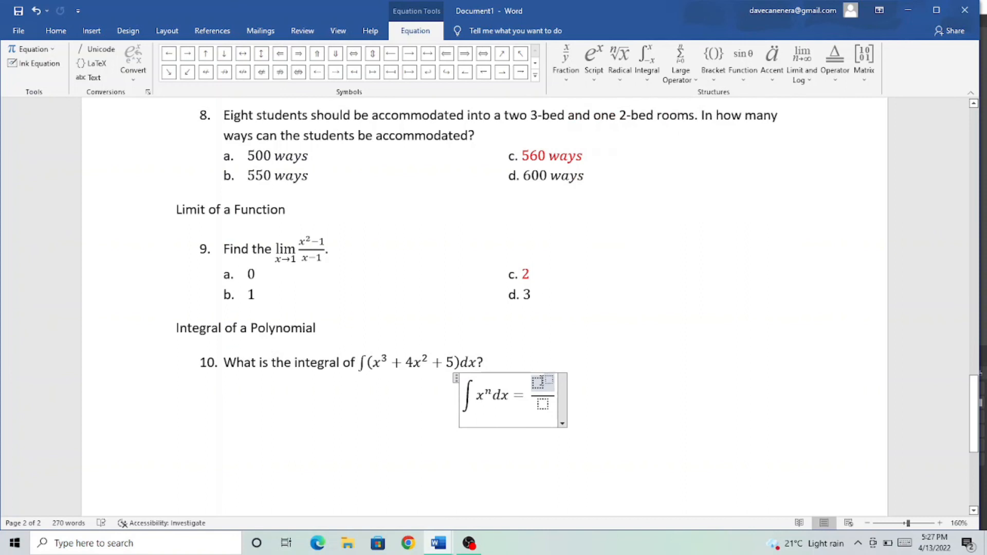
{"action": "type", "text": "x^("}
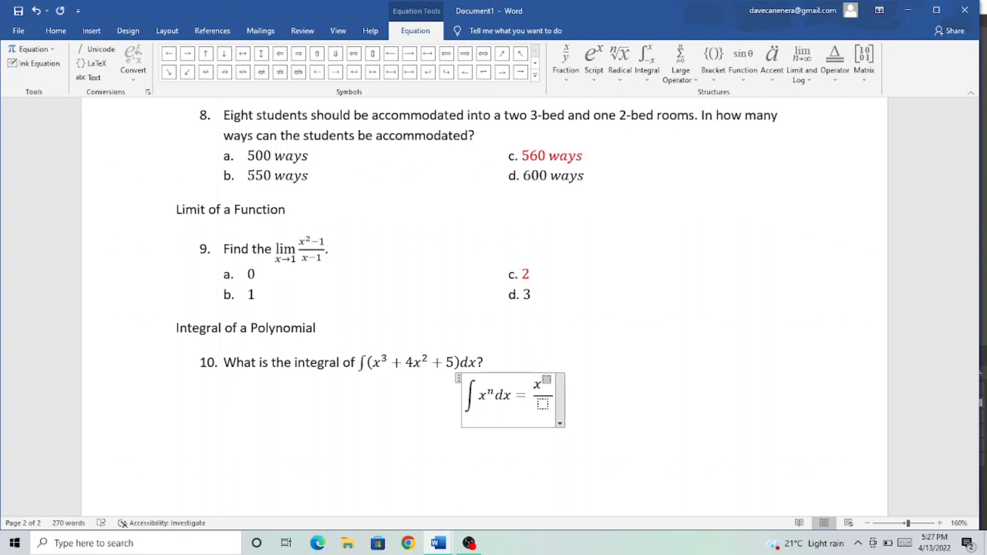
{"action": "type", "text": "n+1"}
{"action": "key", "text": "Down"}
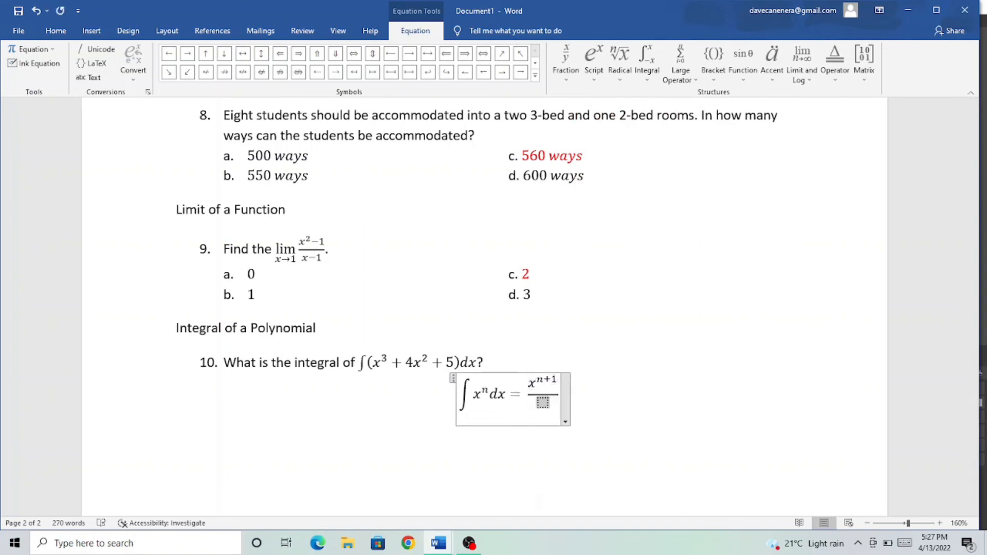
{"action": "type", "text": "n"}
{"action": "type", "text": "+1"}
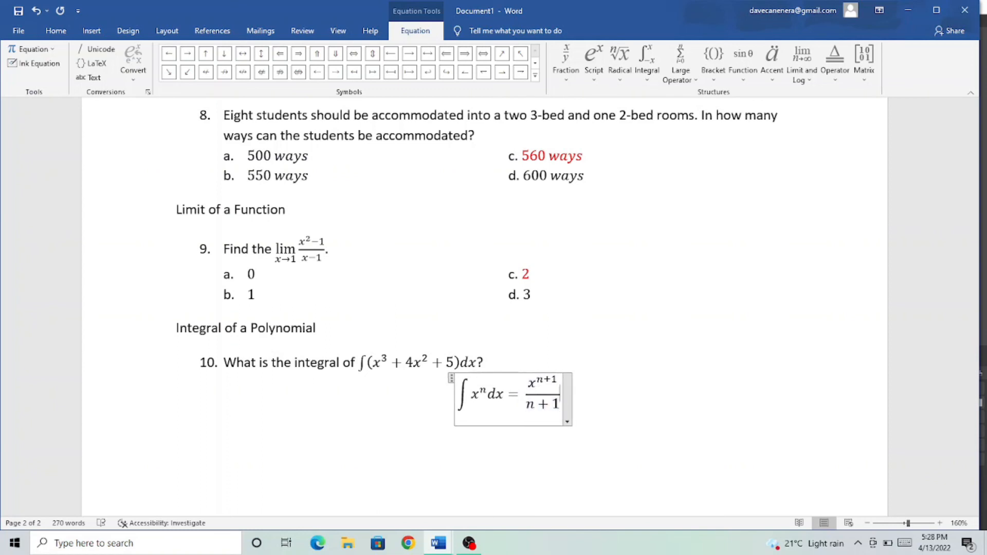
- Append the constant + C to the power rule formula and delete the whole formula from below question 10
{"action": "scroll", "coordinate": [484, 298], "scroll_direction": "down", "scroll_amount": 5}
{"action": "scroll", "coordinate": [504, 401], "scroll_direction": "up", "scroll_amount": 4}
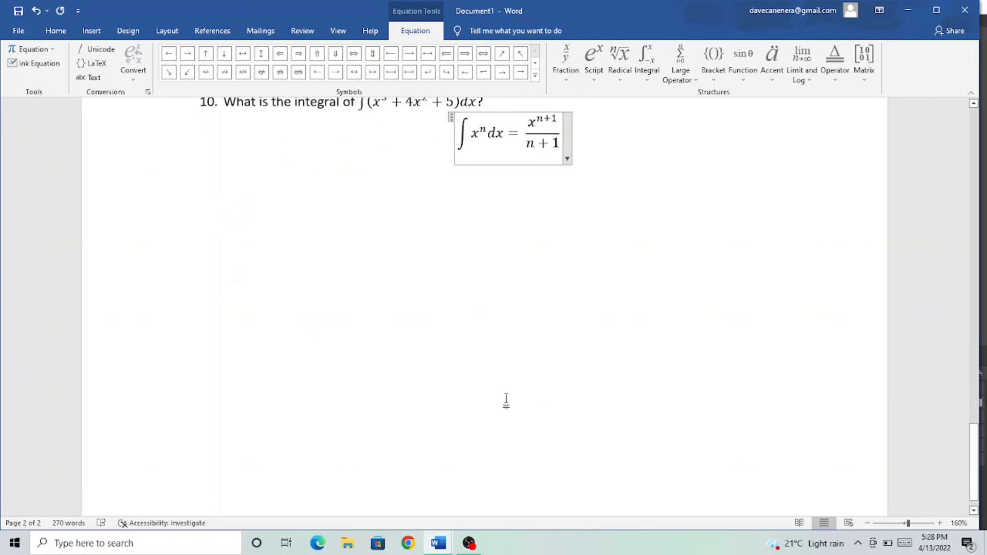
{"action": "type", "text": "+ "}
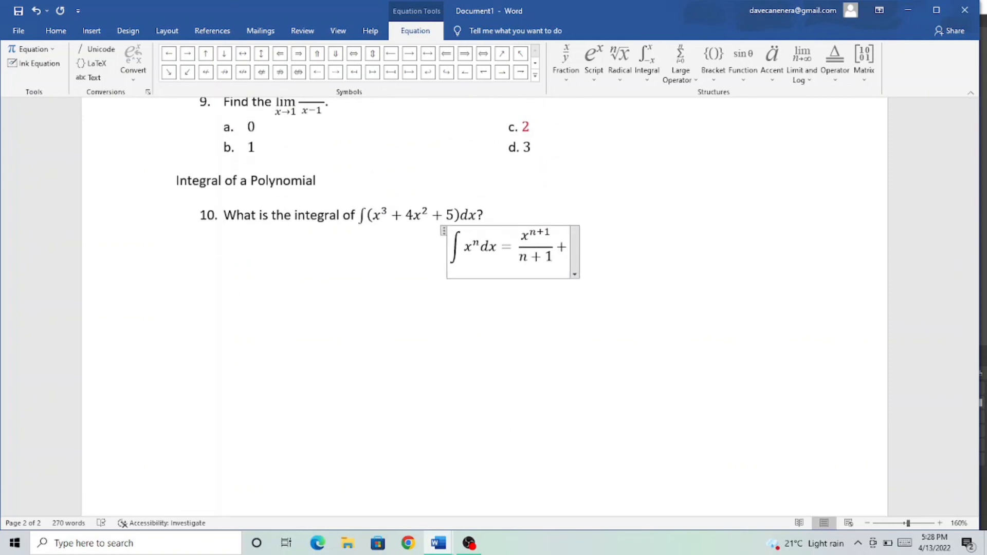
{"action": "type", "text": "C"}
{"action": "left_click", "coordinate": [555, 283]}
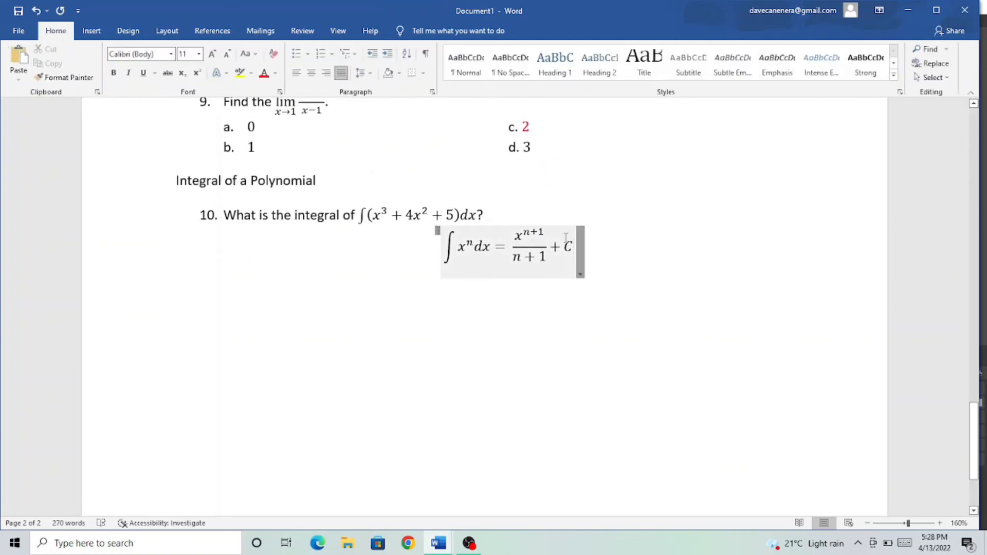
{"action": "left_click", "coordinate": [452, 257]}
{"action": "key", "text": "Delete"}
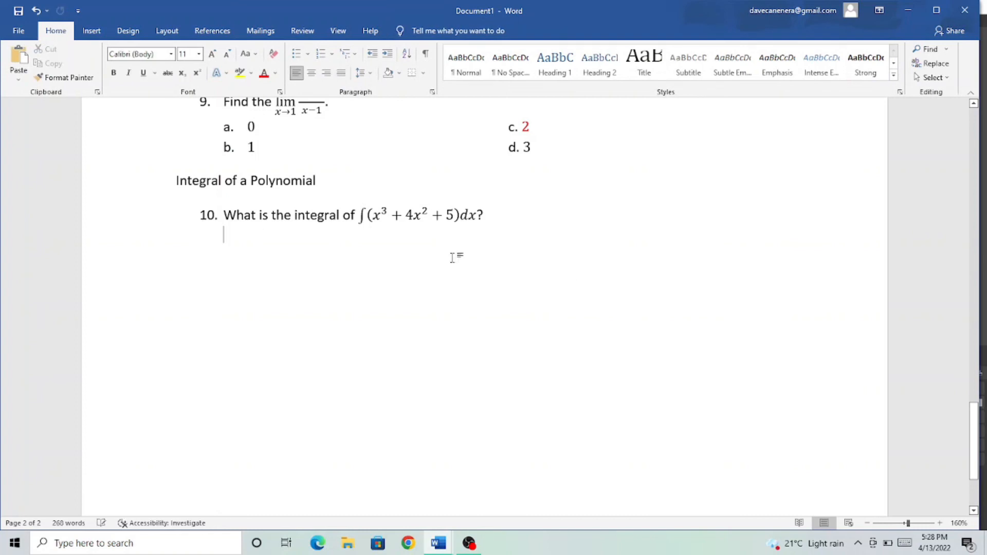
- Start option a under question 10 as a lettered item holding an equation with an empty stacked fraction
{"action": "type", "text": "a."}
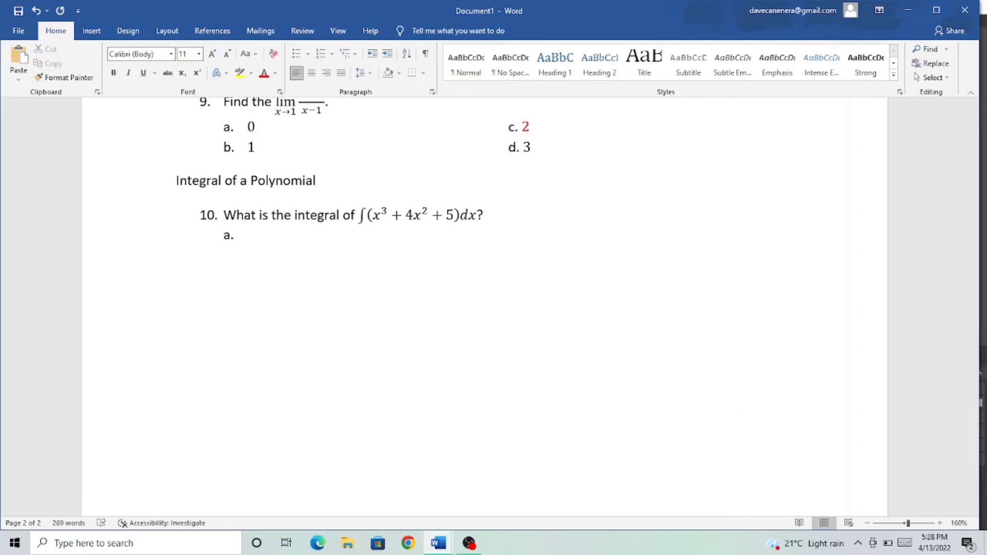
{"action": "key", "text": "space"}
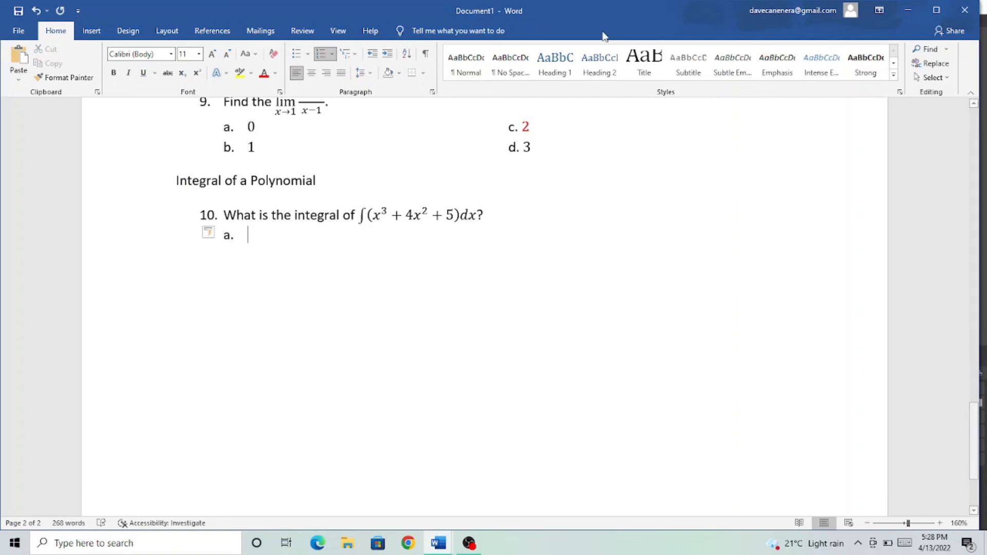
{"action": "key", "text": "alt+equal"}
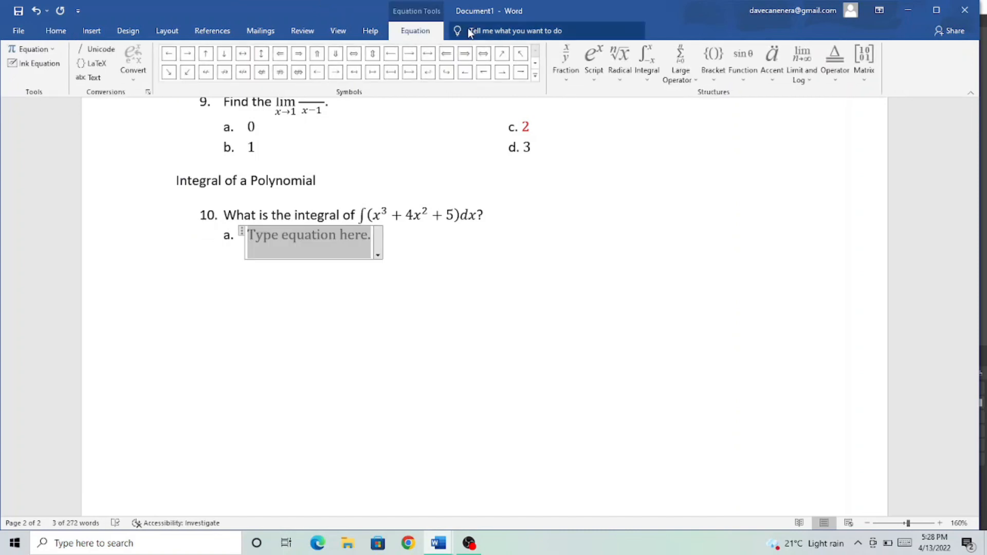
{"action": "left_click", "coordinate": [569, 55]}
{"action": "left_click", "coordinate": [565, 135]}
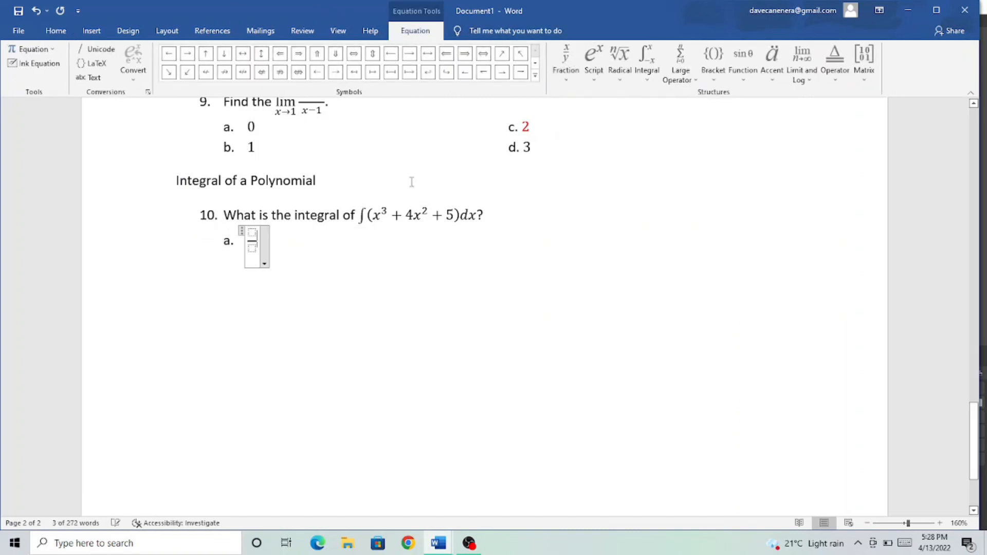
- Fill option a's fraction with x⁴ as numerator, using a superscript structure, and 4 as denominator
{"action": "left_click", "coordinate": [252, 233]}
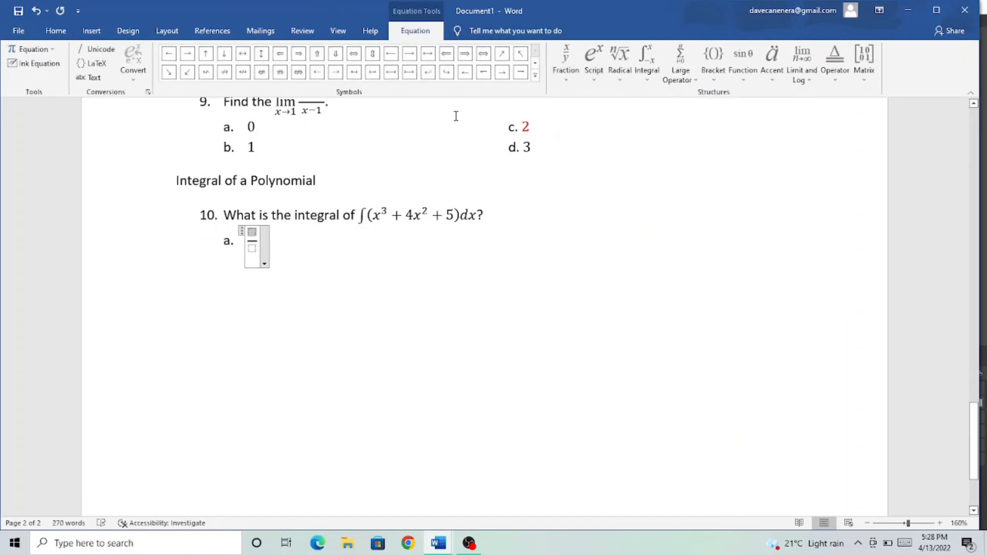
{"action": "left_click", "coordinate": [593, 60]}
{"action": "left_click", "coordinate": [616, 136]}
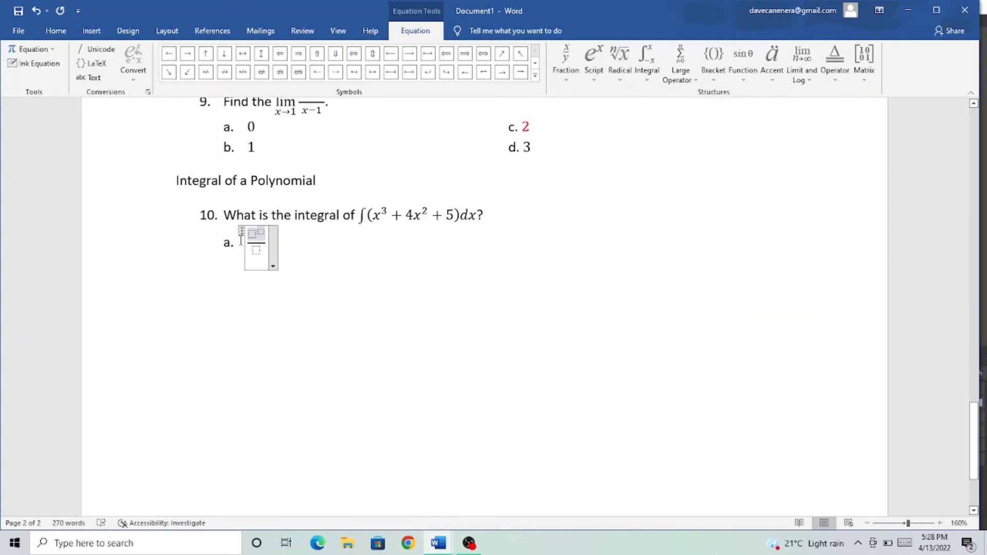
{"action": "type", "text": "x"}
{"action": "left_click", "coordinate": [258, 231]}
{"action": "type", "text": "4"}
{"action": "left_click", "coordinate": [253, 250]}
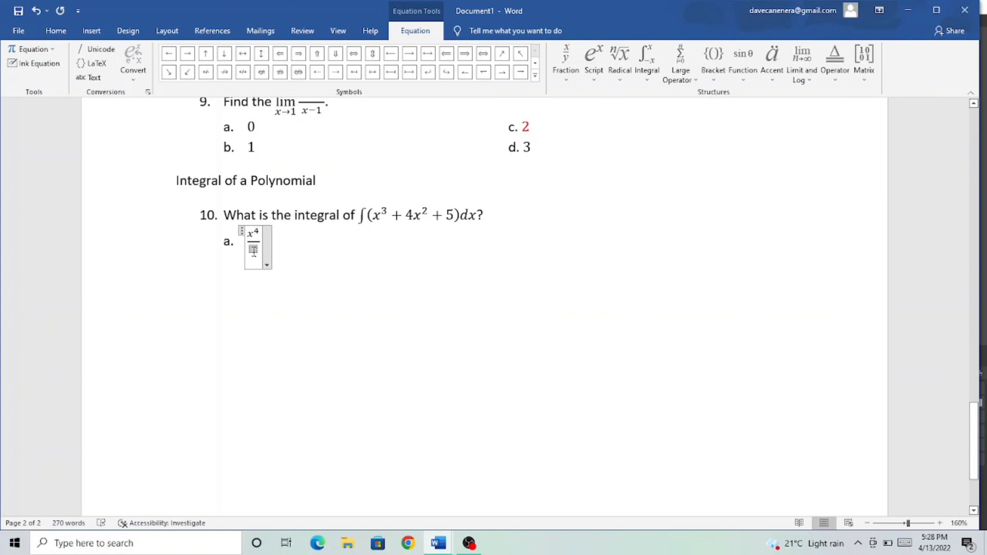
{"action": "type", "text": "4"}
- Append a plus sign and a stacked fraction of 4x³ over 3 to option a's equation
{"action": "left_click", "coordinate": [272, 246]}
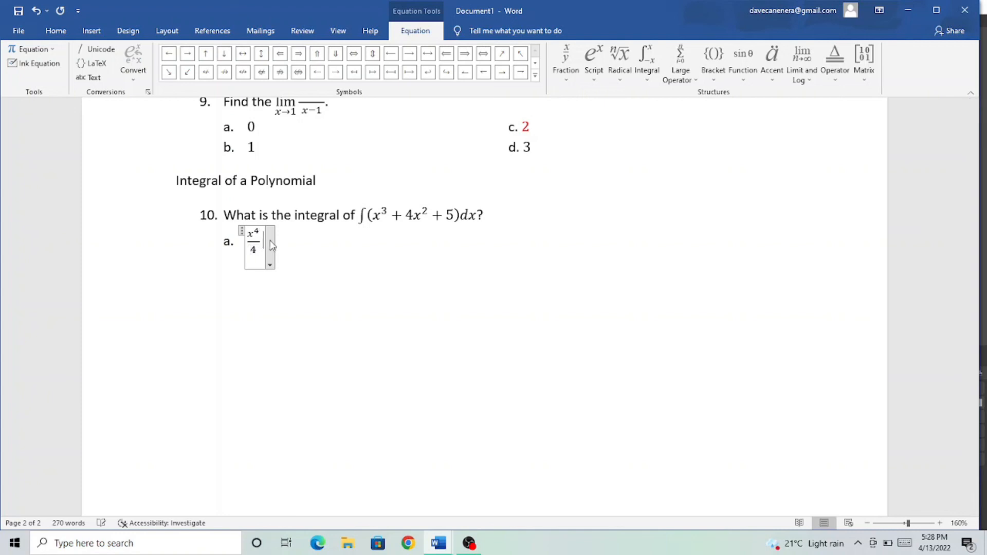
{"action": "type", "text": "+"}
{"action": "left_click", "coordinate": [568, 66]}
{"action": "left_click", "coordinate": [569, 66]}
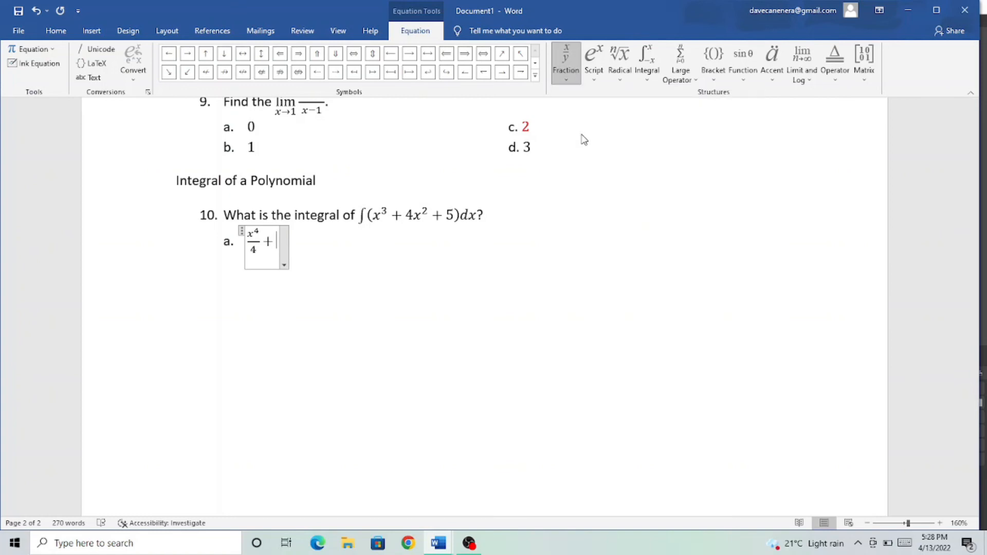
{"action": "type", "text": "4/"}
{"action": "left_click", "coordinate": [589, 57]}
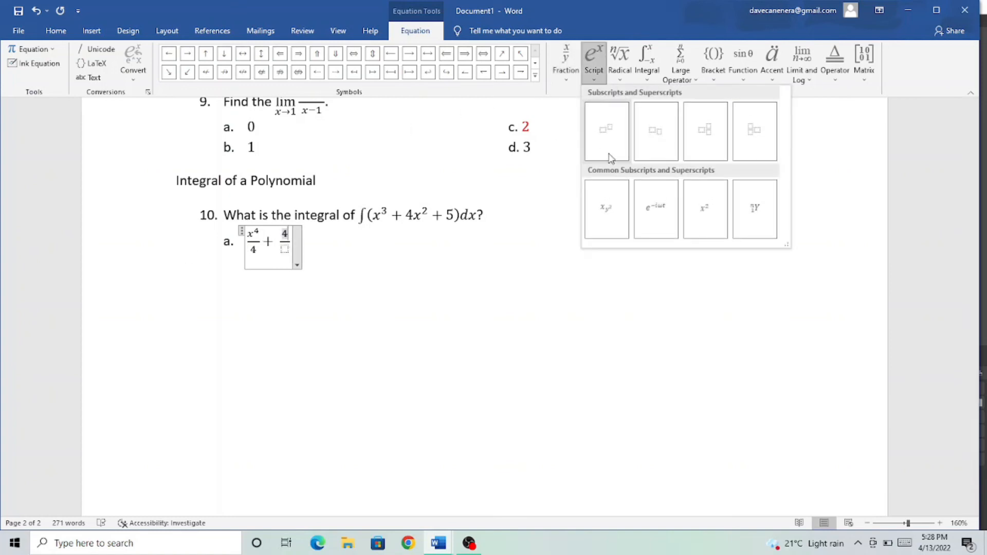
{"action": "left_click", "coordinate": [609, 156]}
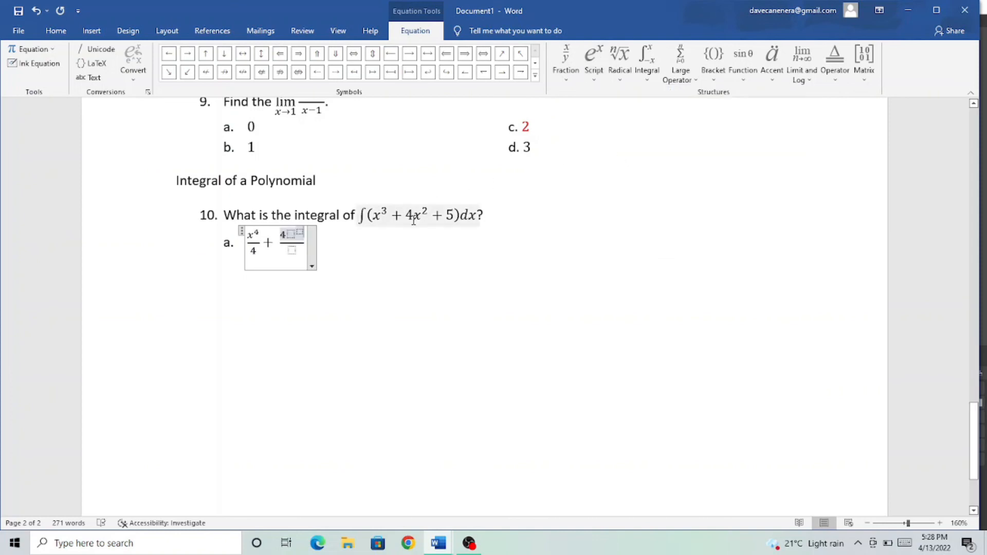
{"action": "type", "text": "x^"}
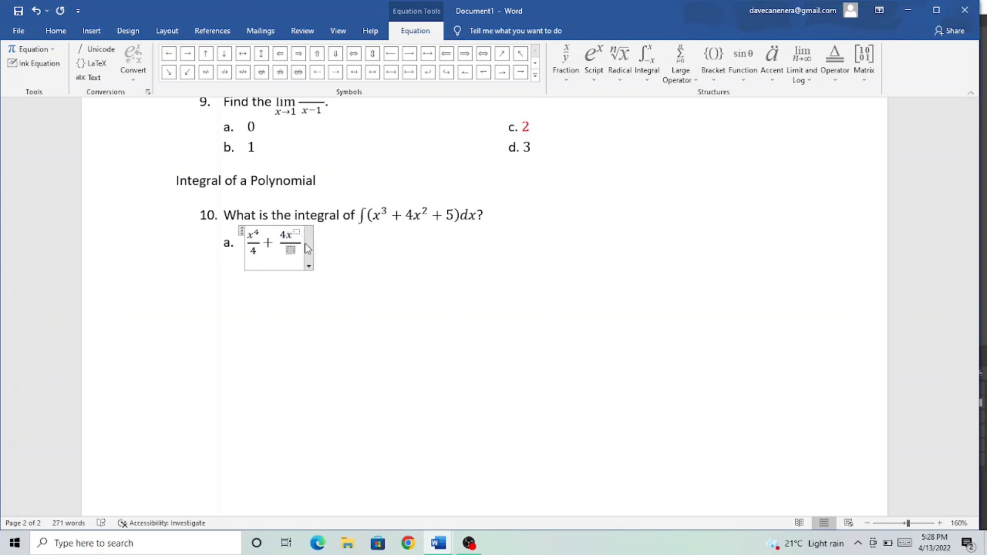
{"action": "type", "text": "3/3 "}
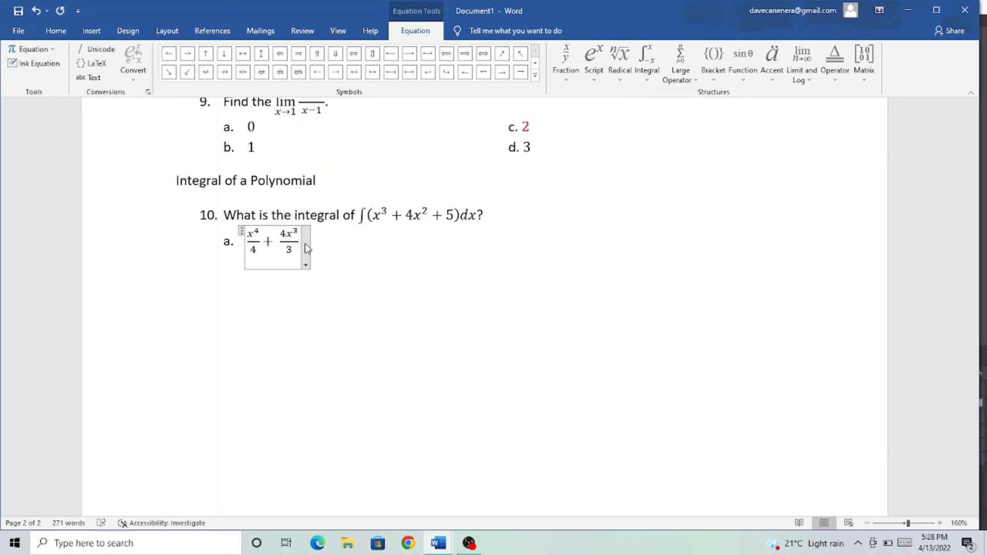
- Complete option a's equation with + 5x + C and leave the equation
{"action": "type", "text": "+ 5"}
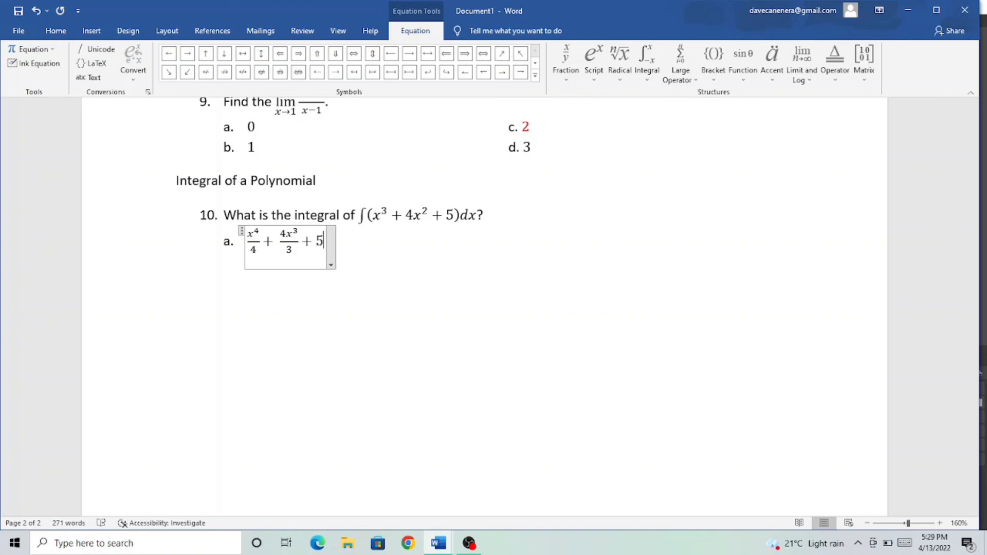
{"action": "type", "text": "x"}
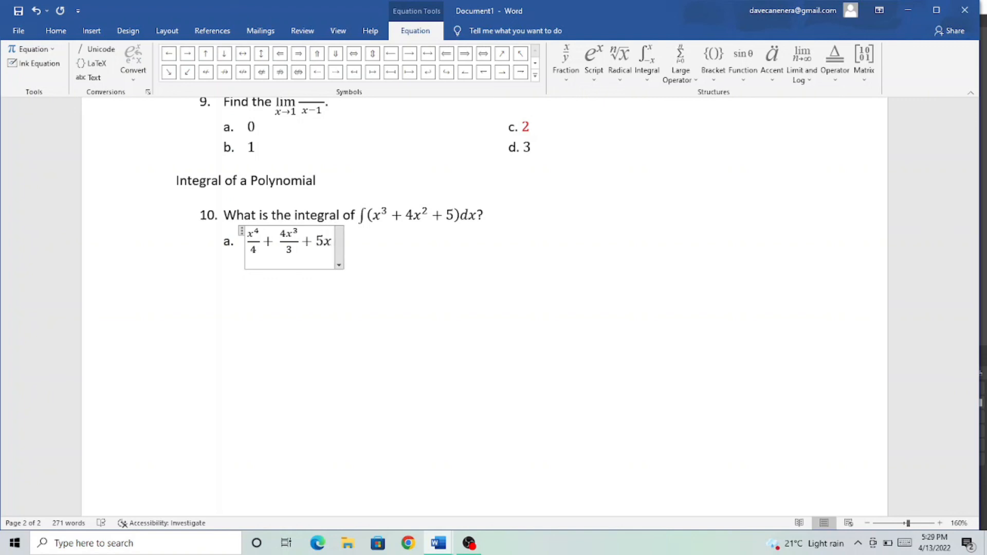
{"action": "type", "text": " + C"}
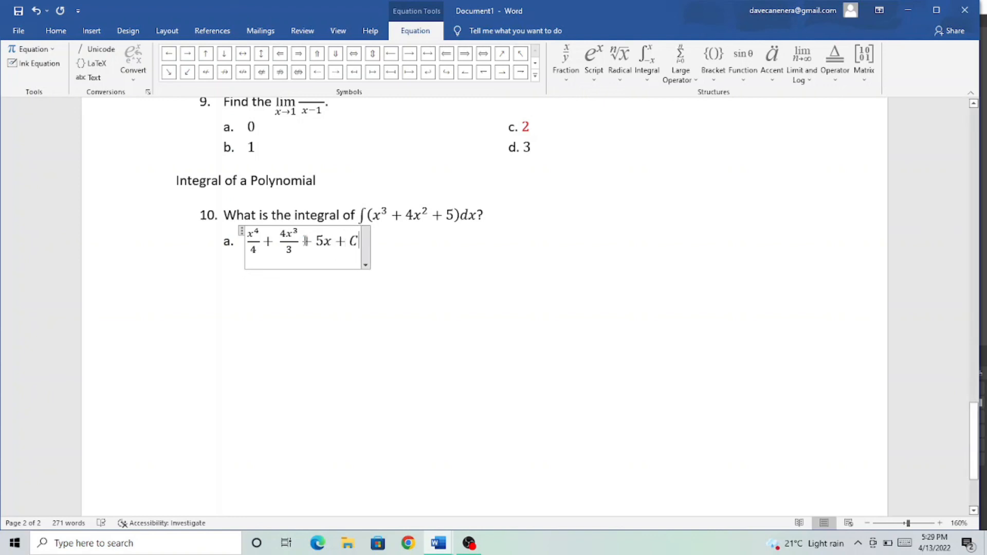
{"action": "left_click", "coordinate": [439, 256]}
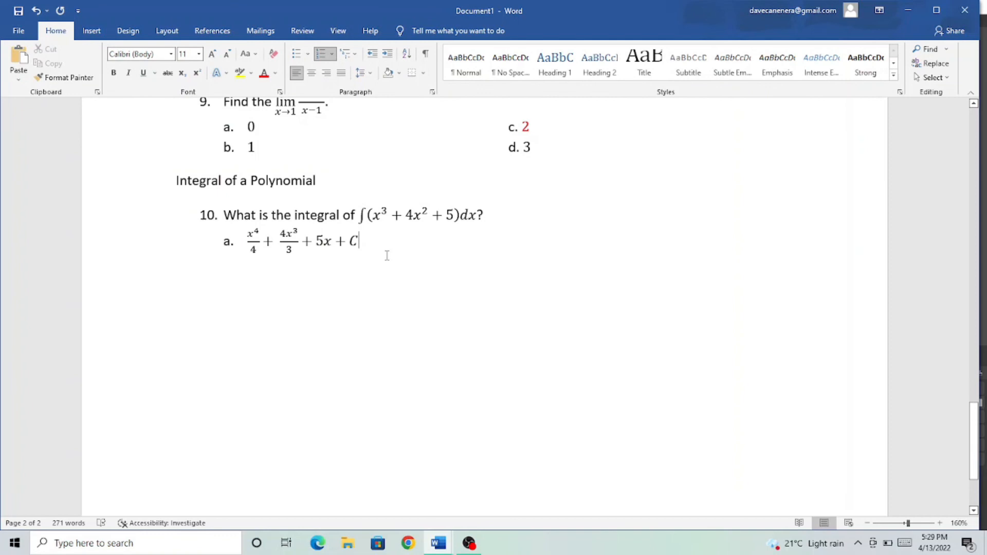
- Add option b on a new line below option a with an empty equation
{"action": "key", "text": "Return"}
{"action": "key", "text": "alt+equal"}
{"action": "type", "text": "b. b"}
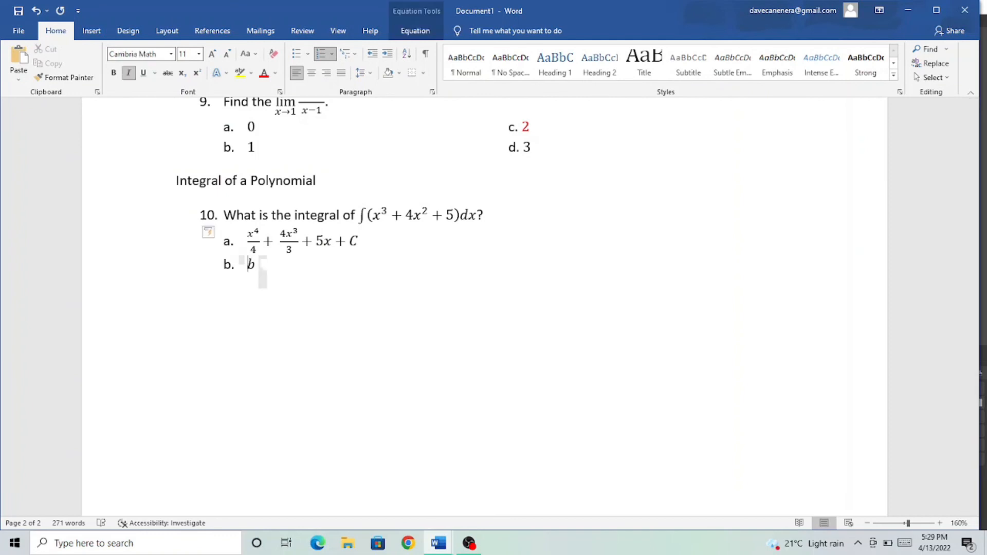
{"action": "key", "text": "BackSpace"}
{"action": "key", "text": "BackSpace"}
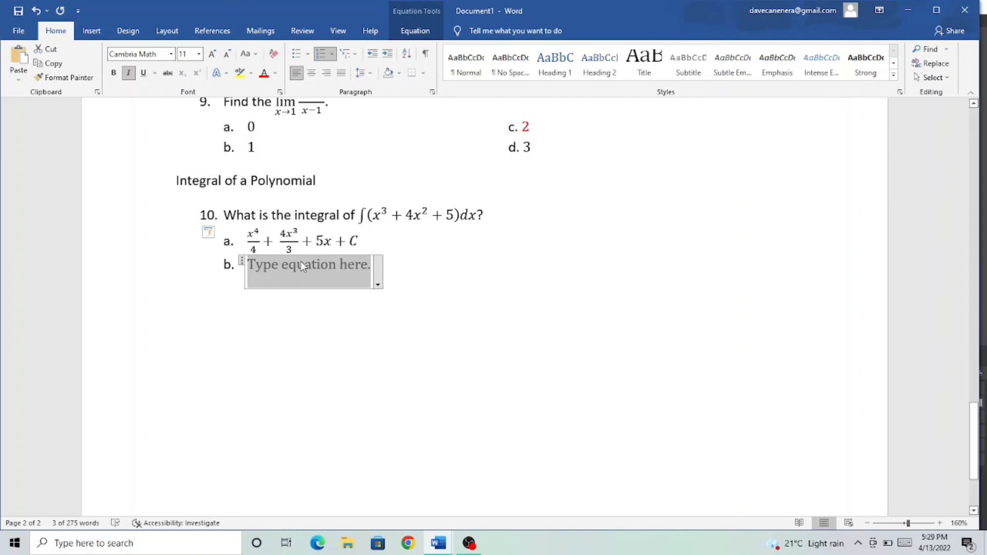
- Enter x⁴ as the first term of option b's equation, using a superscript structure
{"action": "left_click", "coordinate": [415, 30]}
{"action": "left_click", "coordinate": [620, 62]}
{"action": "left_click", "coordinate": [594, 62]}
{"action": "left_click", "coordinate": [608, 135]}
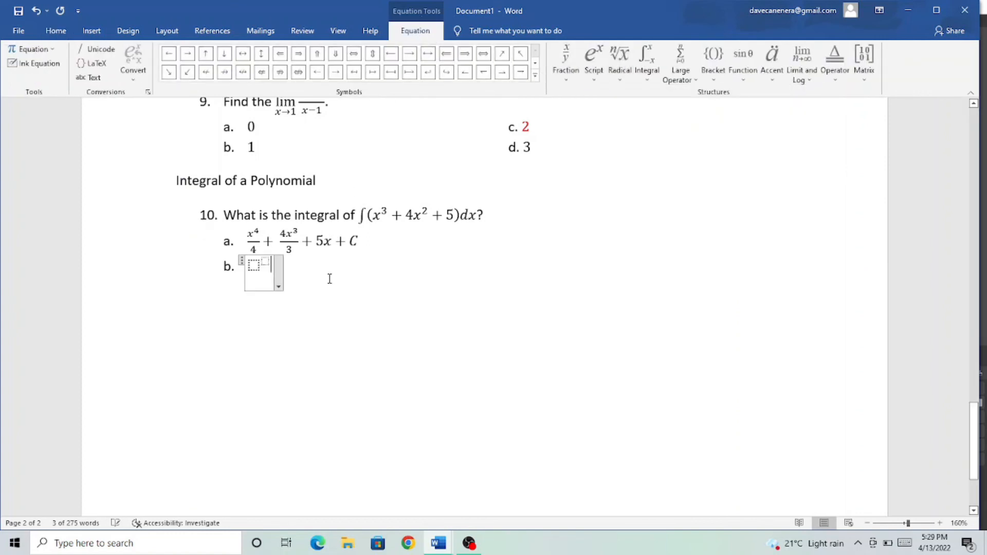
{"action": "left_click", "coordinate": [253, 265]}
{"action": "type", "text": "x"}
{"action": "left_click", "coordinate": [260, 262]}
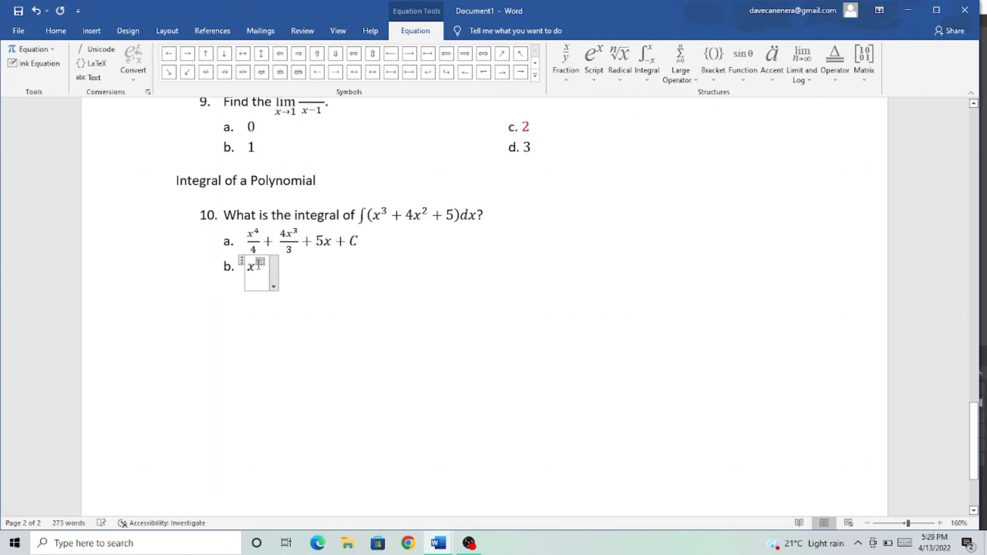
{"action": "type", "text": "4"}
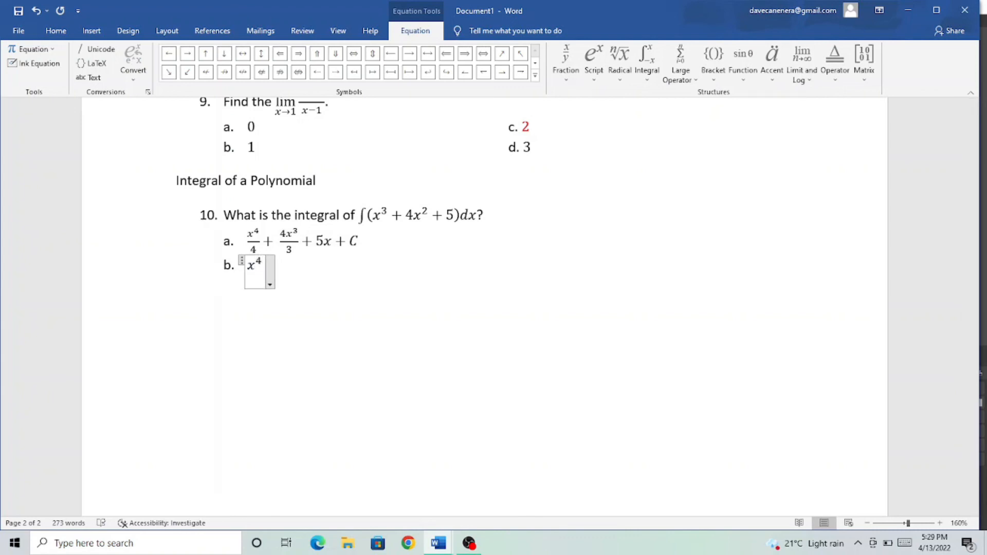
- Append + 4x³ to option b's equation, using a superscript structure for the power
{"action": "key", "text": "Right"}
{"action": "type", "text": "+"}
{"action": "left_click", "coordinate": [581, 70]}
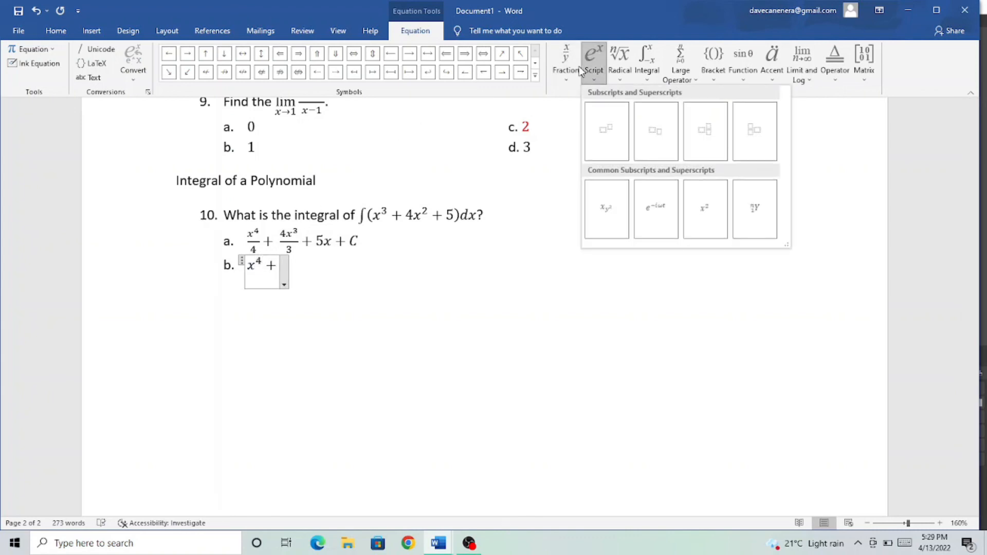
{"action": "left_click", "coordinate": [599, 120]}
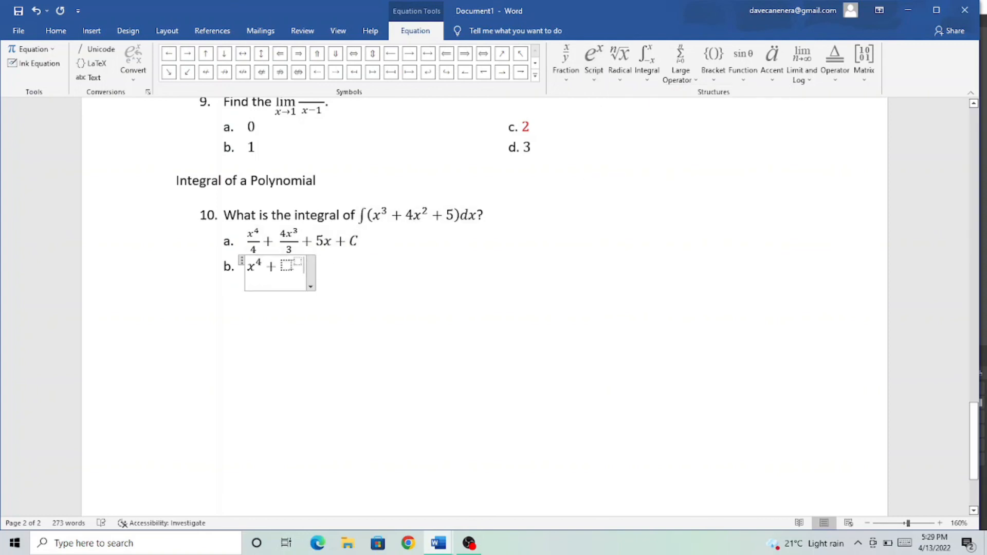
{"action": "type", "text": "4x"}
{"action": "key", "text": "Right"}
{"action": "type", "text": "3"}
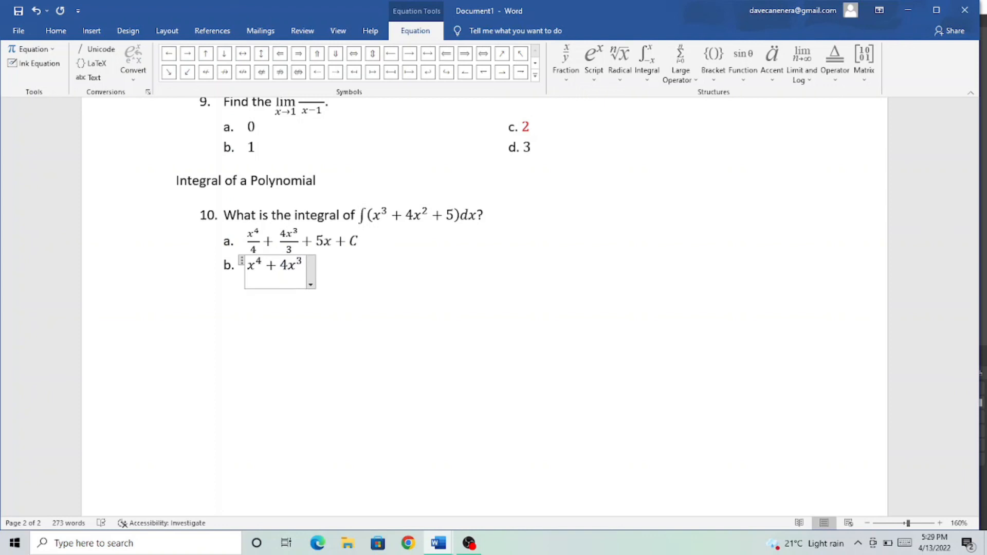
- Complete option b's equation with + 5x + C
{"action": "key", "text": "Right"}
{"action": "type", "text": "+5x"}
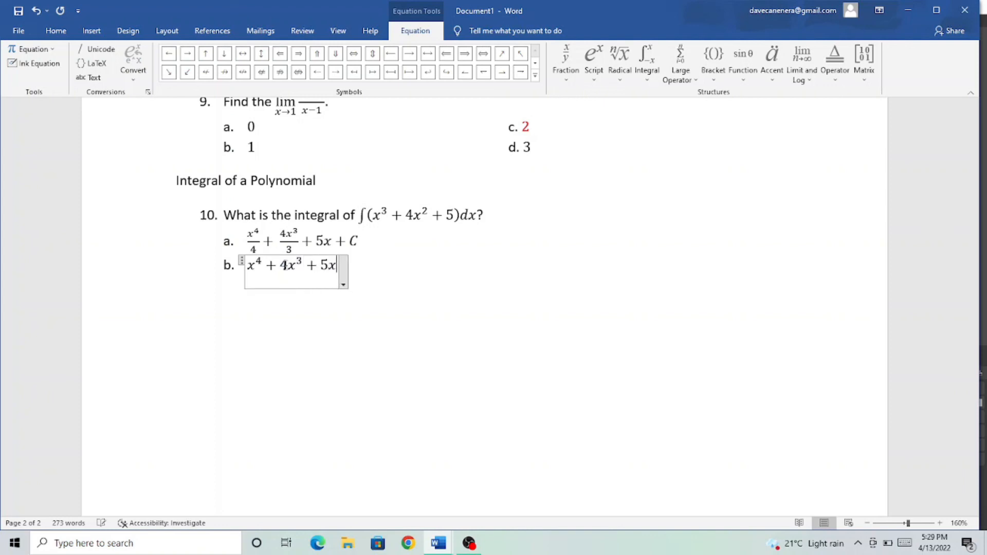
{"action": "type", "text": "+C"}
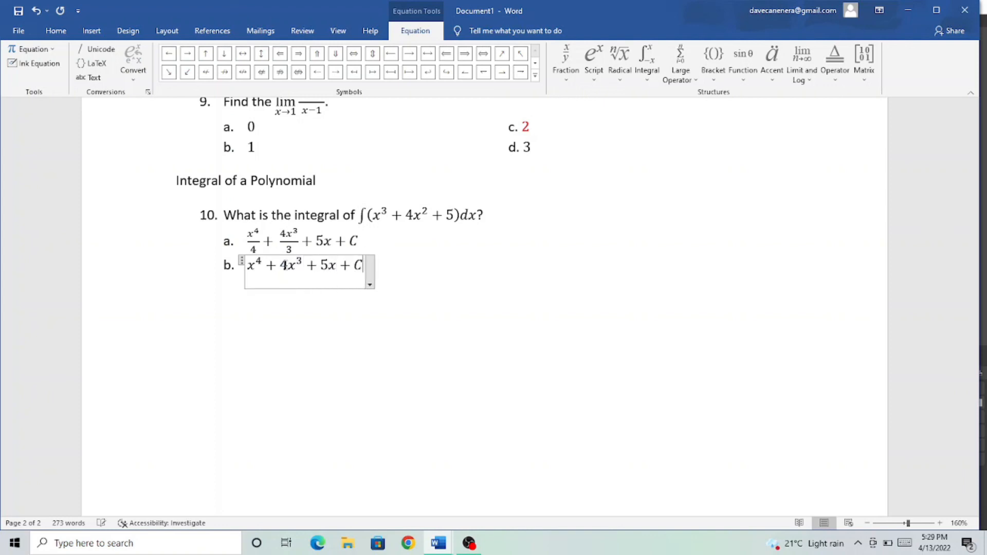
- Add option c on option a's line, tabbed over to align with the c. options above, with an empty equation
{"action": "left_click", "coordinate": [403, 250]}
{"action": "key", "text": "Tab"}
{"action": "key", "text": "Tab"}
{"action": "key", "text": "Tab"}
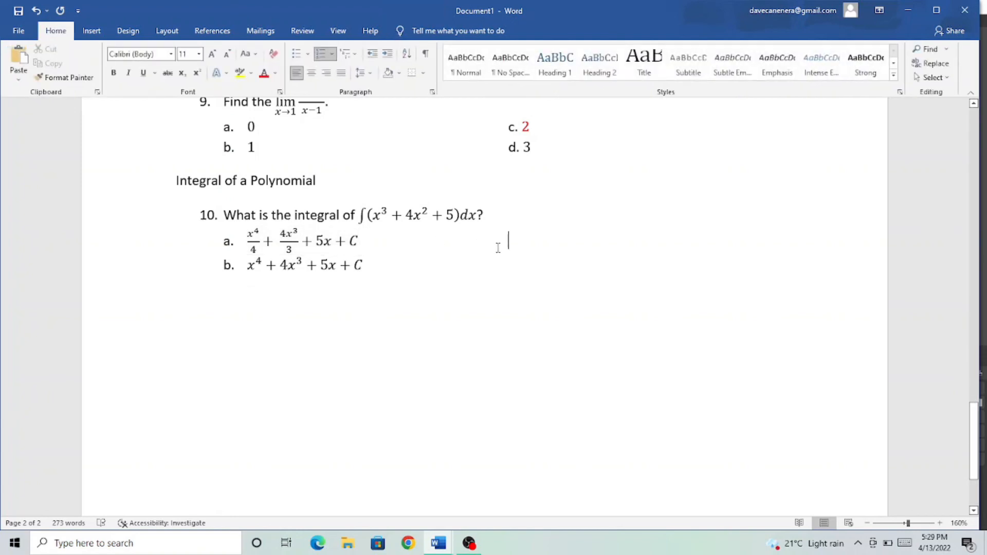
{"action": "type", "text": "c."}
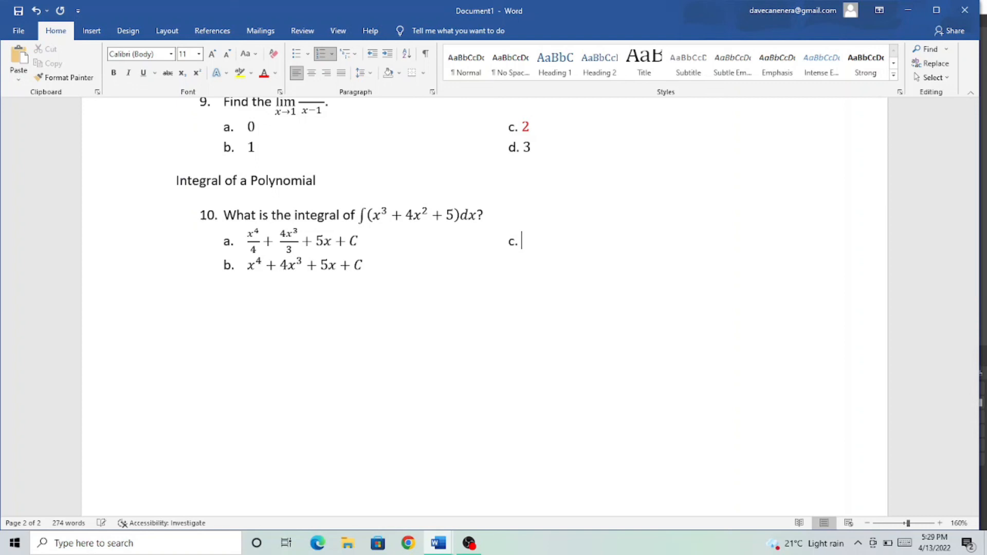
{"action": "key", "text": "alt+equal"}
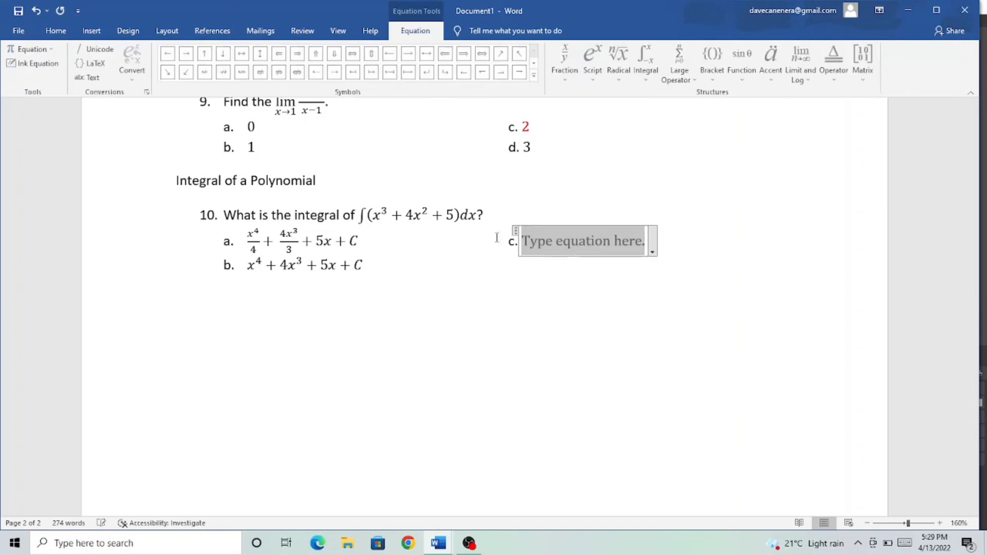
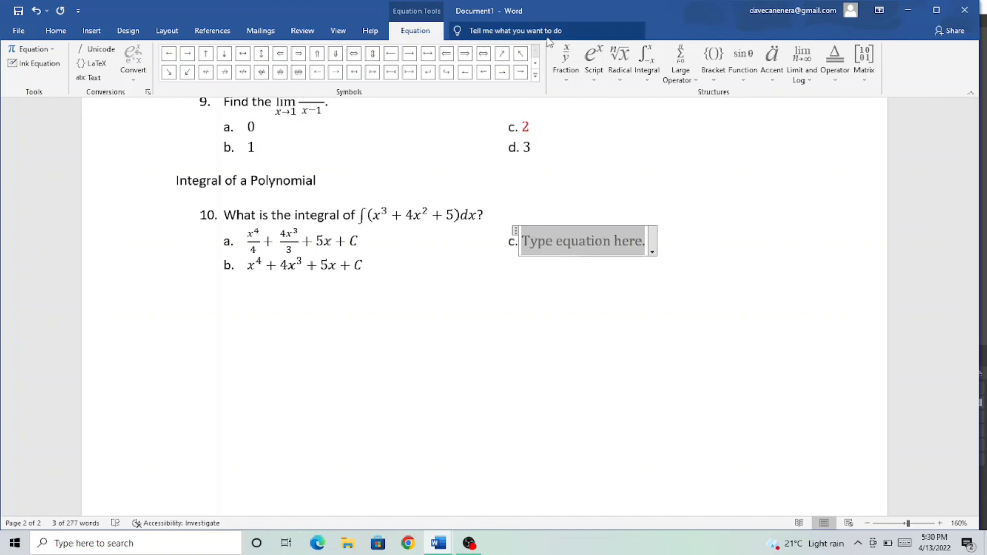
- Enter the fraction 3x⁴/4 as the first term of option c's equation, using fraction and superscript structures
{"action": "left_click", "coordinate": [565, 64]}
{"action": "left_click", "coordinate": [585, 141]}
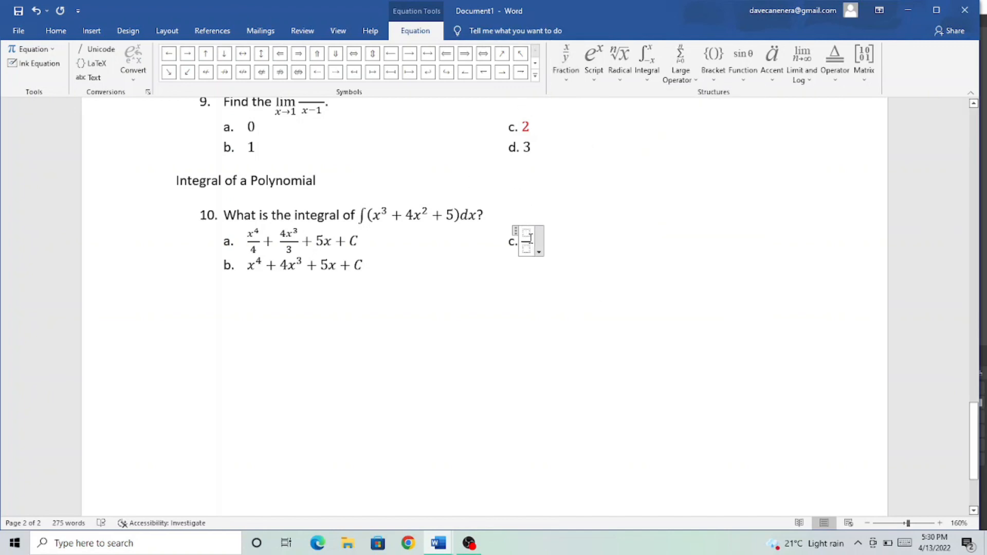
{"action": "type", "text": "4"}
{"action": "key", "text": "BackSpace"}
{"action": "type", "text": "3x"}
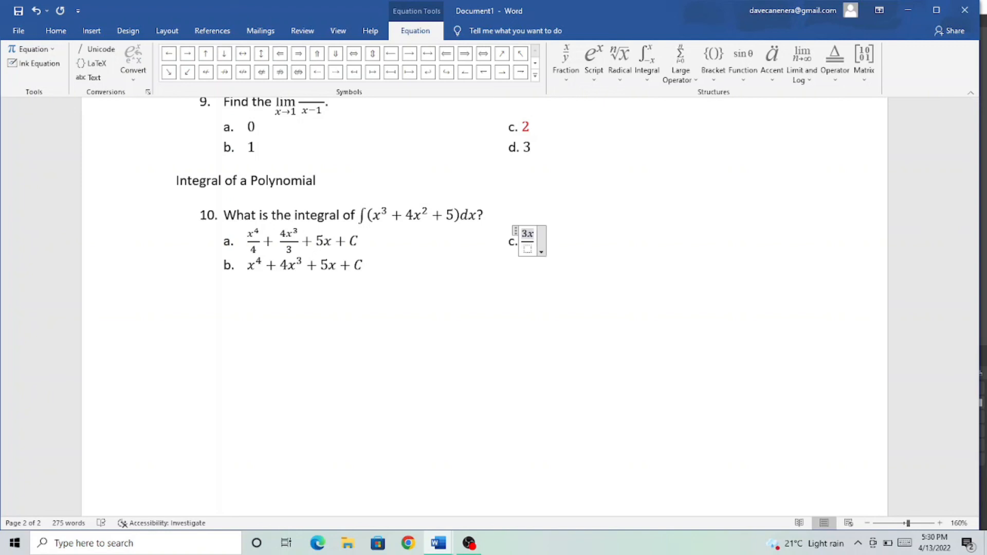
{"action": "key", "text": "BackSpace"}
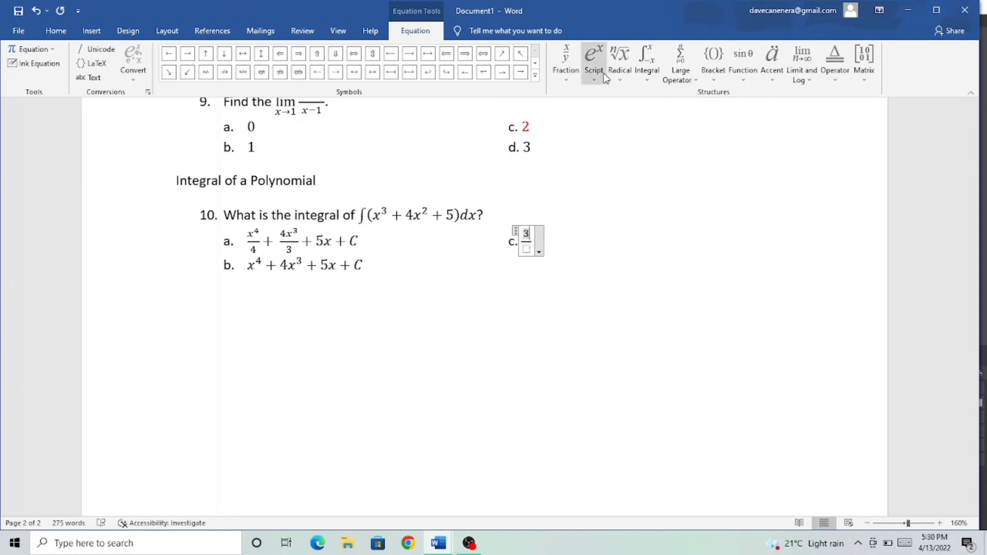
{"action": "left_click", "coordinate": [593, 59]}
{"action": "left_click", "coordinate": [600, 133]}
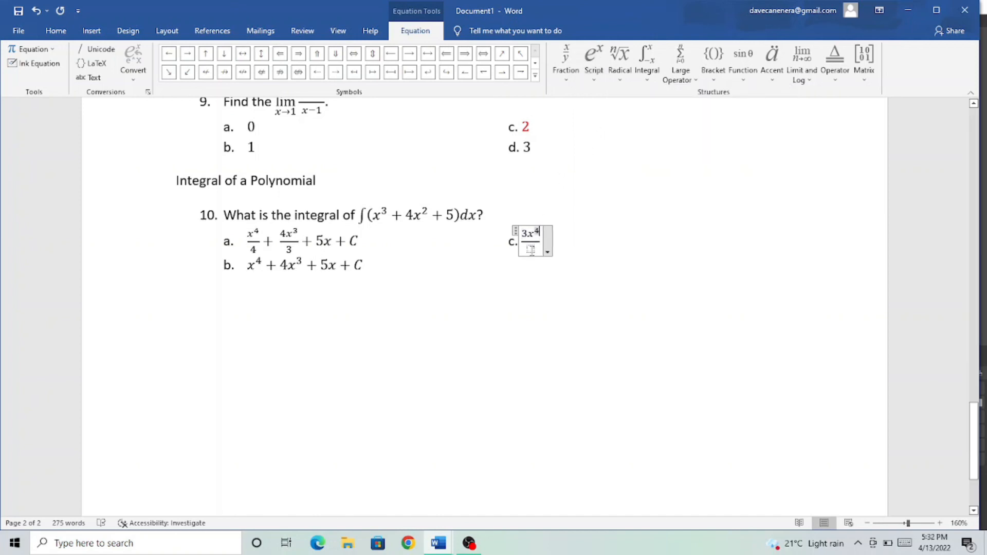
{"action": "left_click", "coordinate": [530, 249]}
{"action": "type", "text": "4"}
{"action": "key", "text": "Right"}
- Append + 4x³ to option c's equation, using a superscript structure for the power
{"action": "type", "text": "+"}
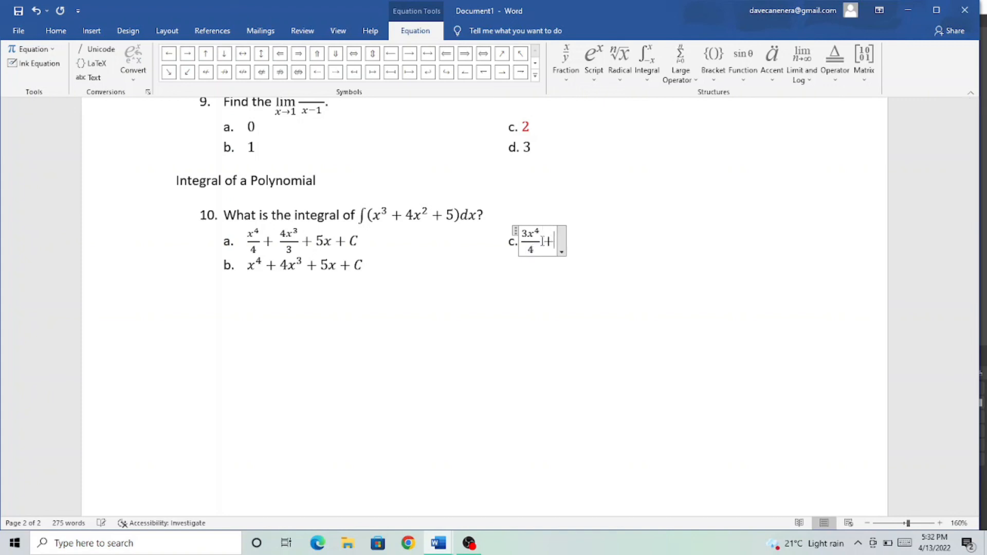
{"action": "left_click", "coordinate": [572, 58]}
{"action": "key", "text": "Escape"}
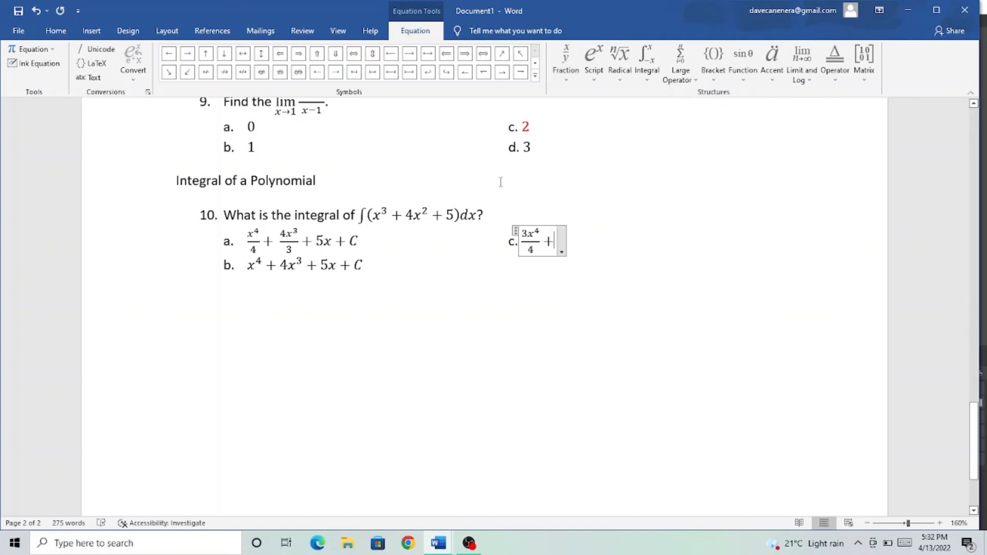
{"action": "type", "text": "4"}
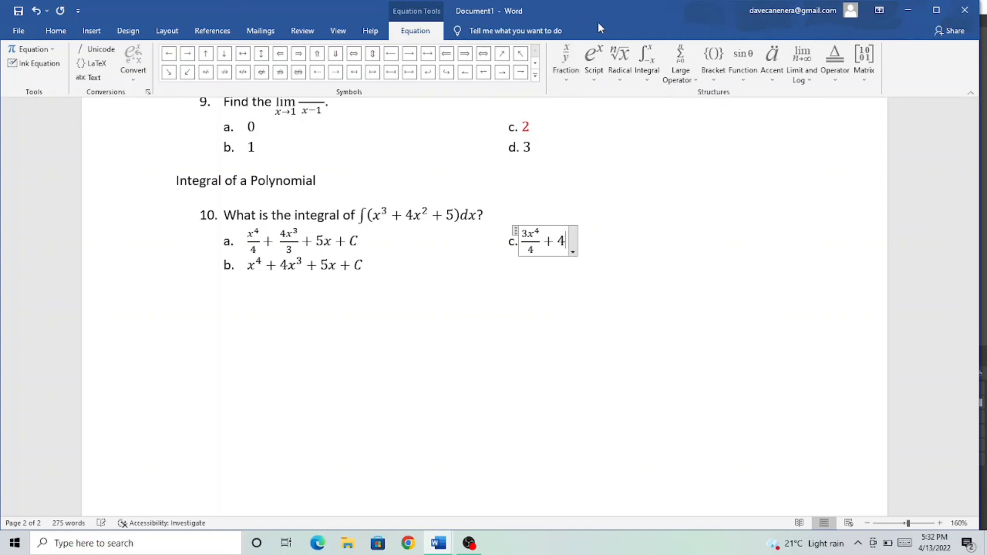
{"action": "left_click", "coordinate": [597, 65]}
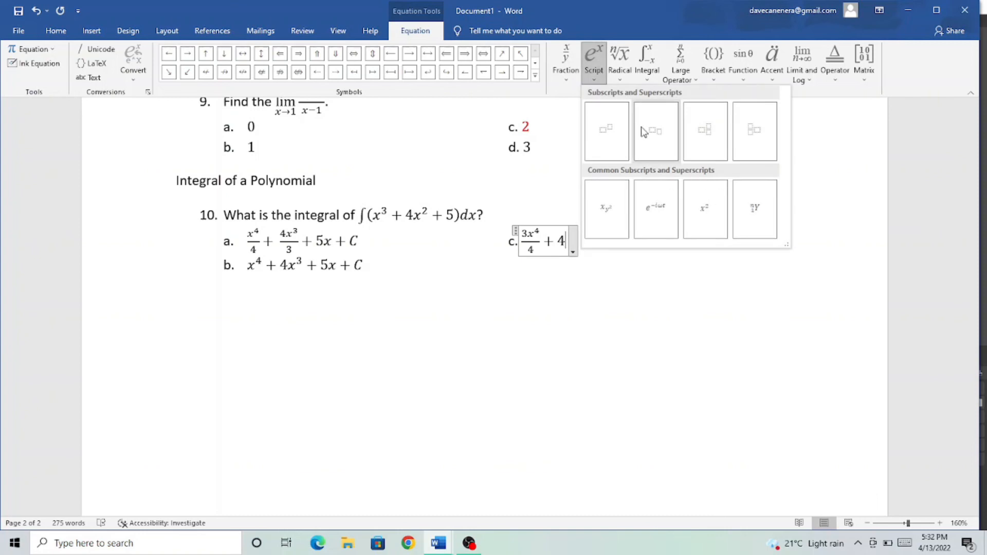
{"action": "key", "text": "Escape"}
{"action": "type", "text": "x"}
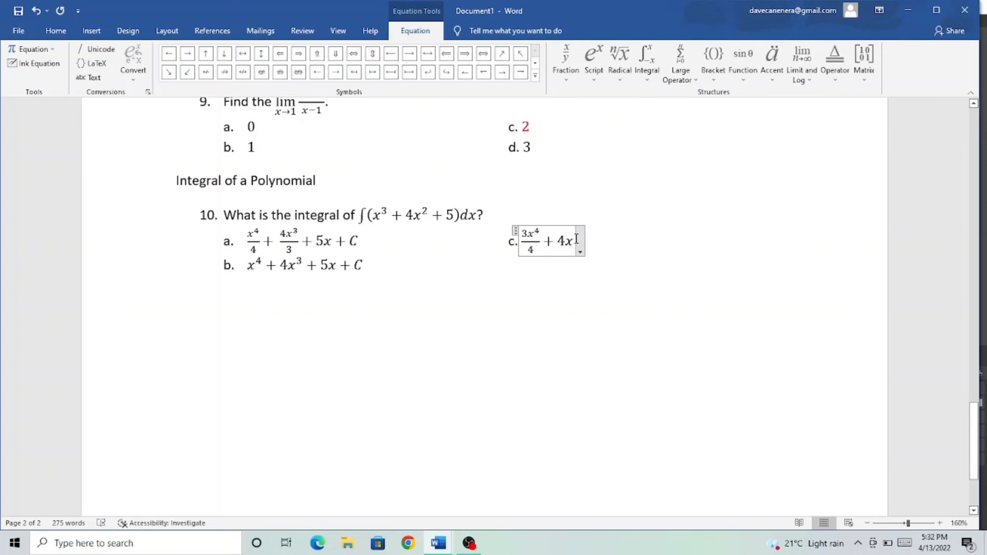
{"action": "key", "text": "ctrl+z"}
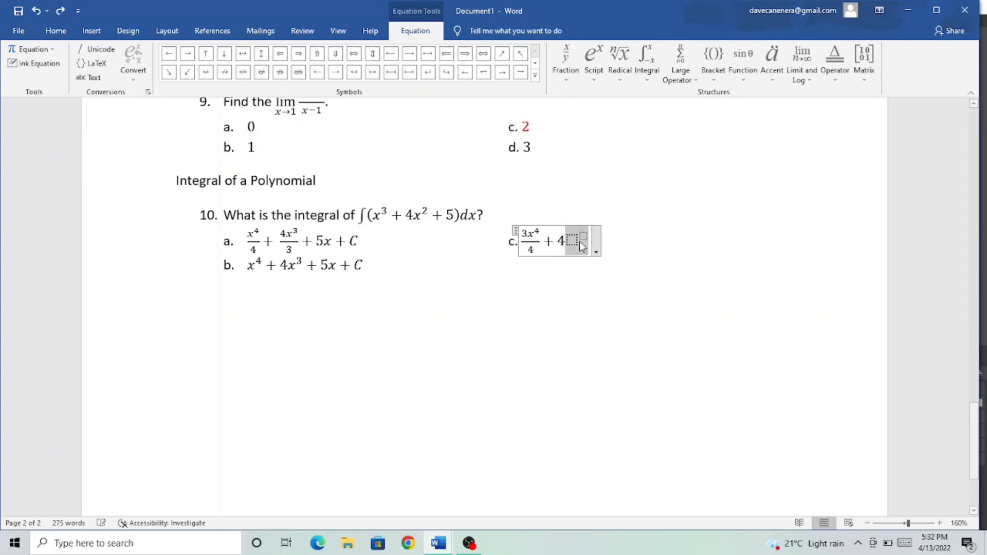
{"action": "type", "text": "x"}
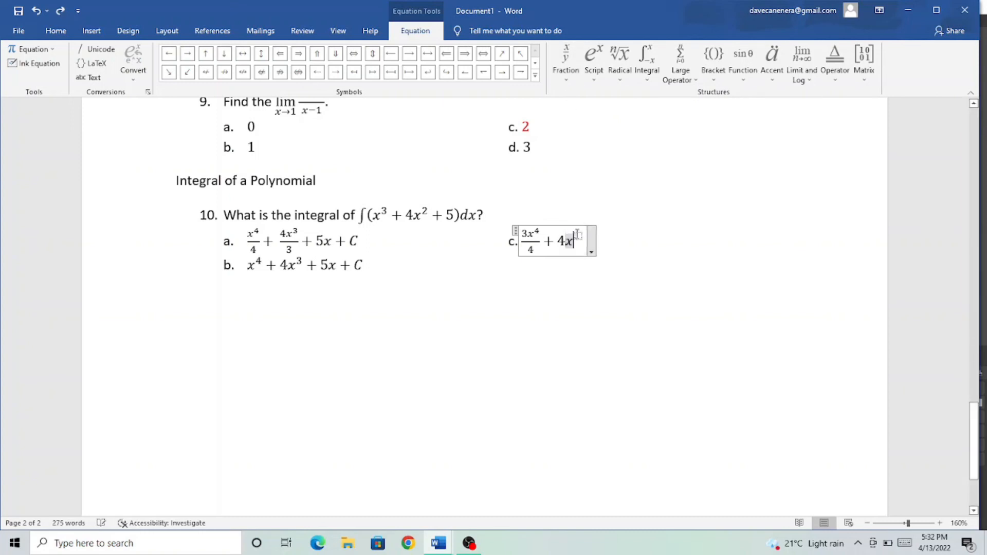
{"action": "left_click", "coordinate": [577, 237]}
{"action": "type", "text": "3"}
- Complete option c's equation with + 5 + C
{"action": "left_click", "coordinate": [581, 244]}
{"action": "type", "text": "+ 5 "}
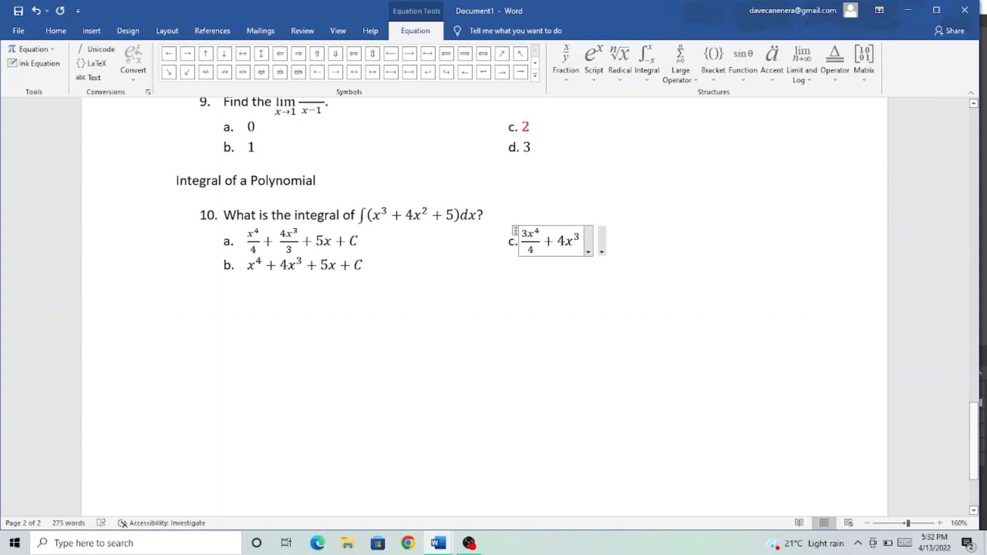
{"action": "type", "text": "+ C"}
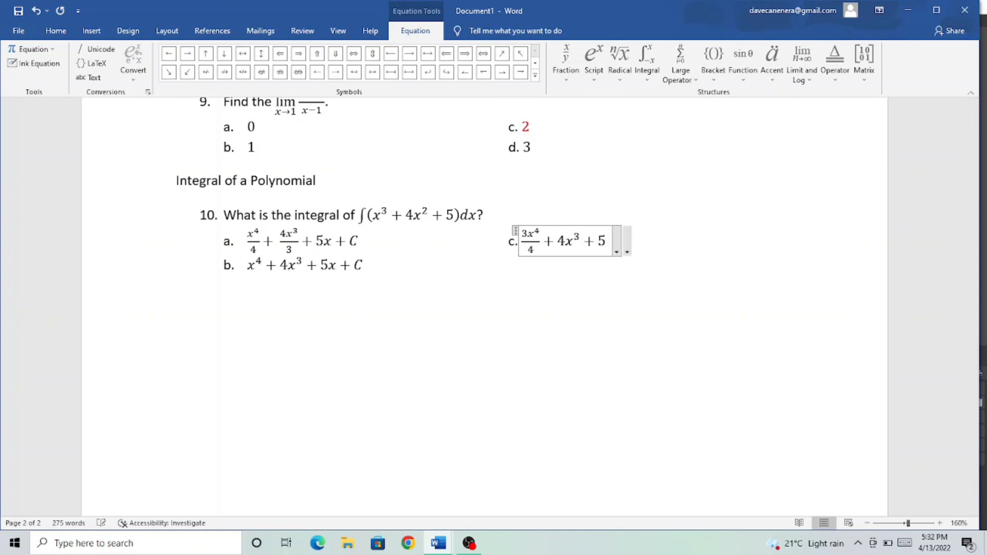
- Add option d on option b's line, tabbed over to align under option c, with an empty equation
{"action": "left_click", "coordinate": [483, 274]}
{"action": "key", "text": "Tab"}
{"action": "key", "text": "Tab"}
{"action": "key", "text": "Tab"}
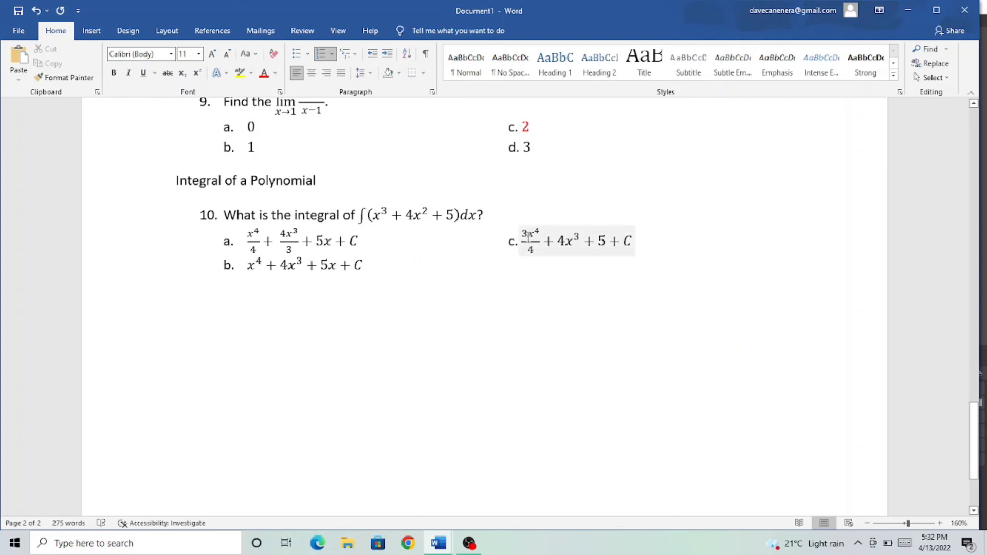
{"action": "type", "text": "d."}
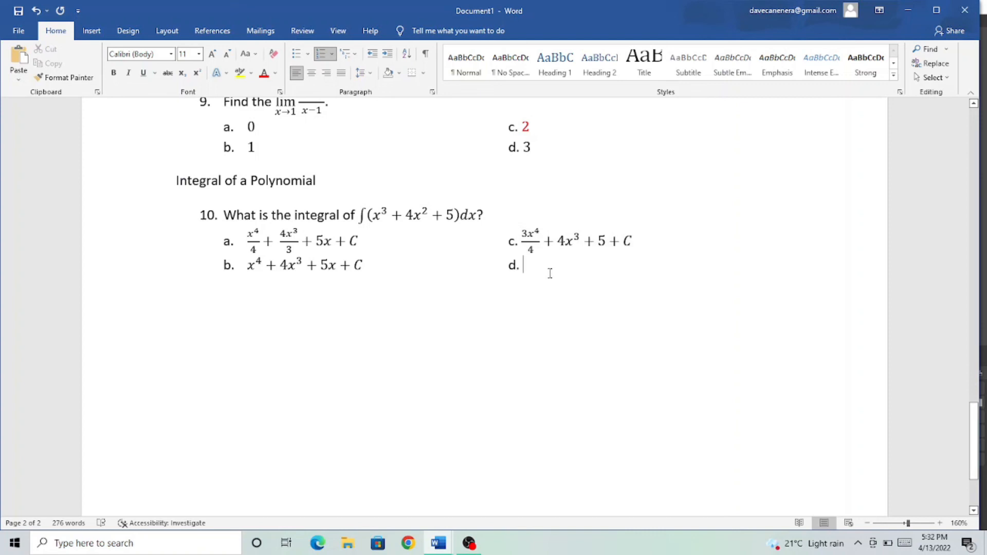
{"action": "key", "text": "alt+equal"}
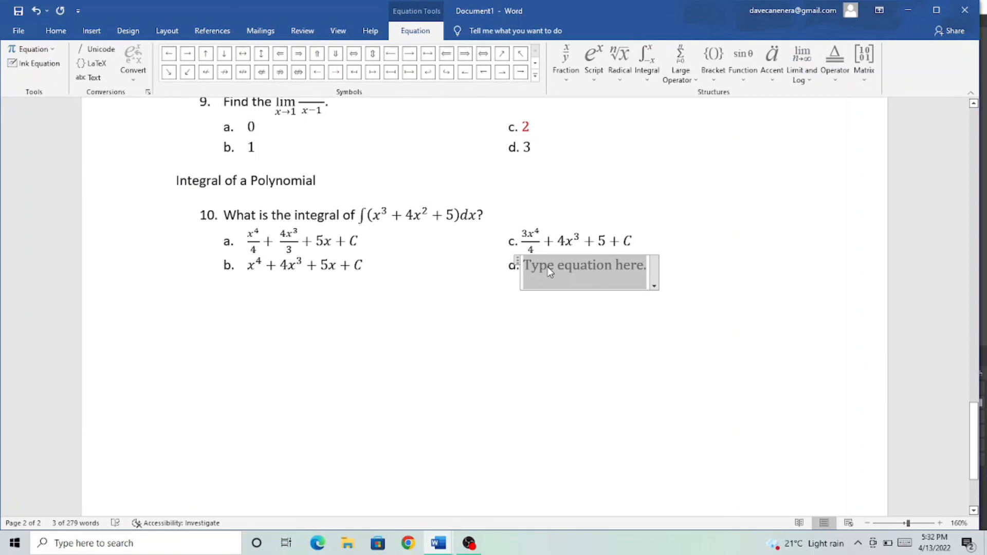
- Enter 5x² as the first term of option d's equation, using a superscript structure
{"action": "type", "text": "5x"}
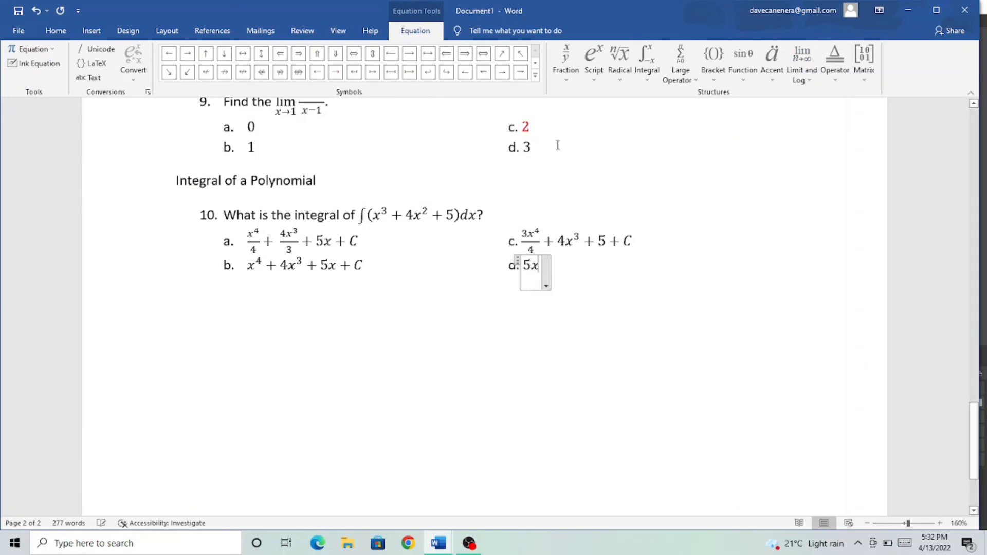
{"action": "left_click", "coordinate": [594, 76]}
{"action": "left_click", "coordinate": [608, 139]}
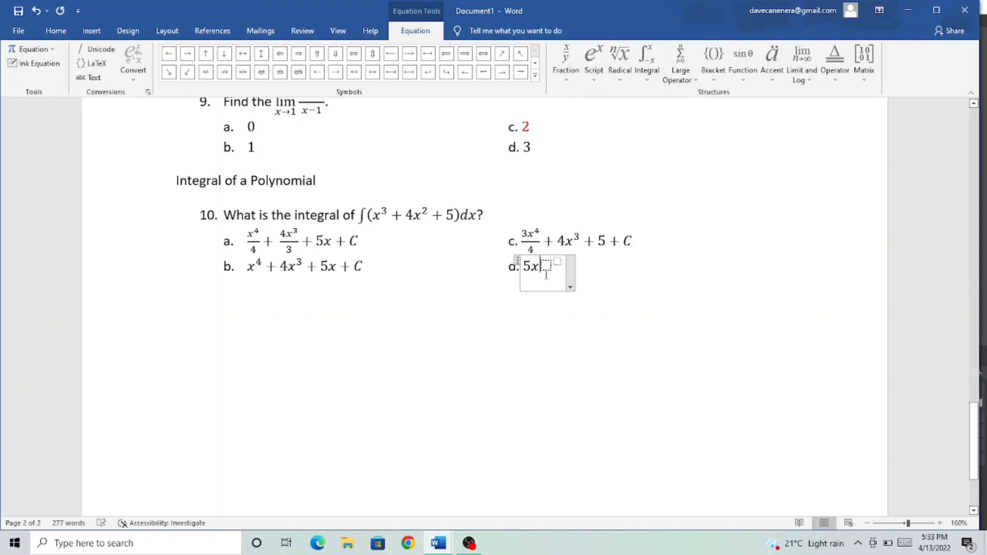
{"action": "key", "text": "BackSpace"}
{"action": "key", "text": "Right"}
{"action": "type", "text": "x"}
{"action": "key", "text": "Right"}
{"action": "type", "text": "2"}
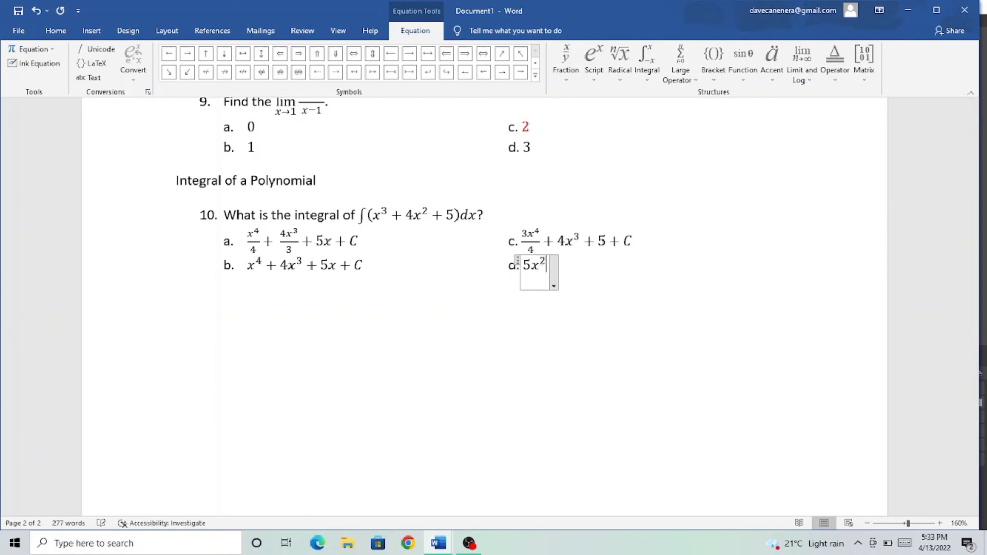
- Complete option d's equation with + x³ + 4 + C, using a superscript structure for the cubed term
{"action": "key", "text": "Right"}
{"action": "type", "text": "+"}
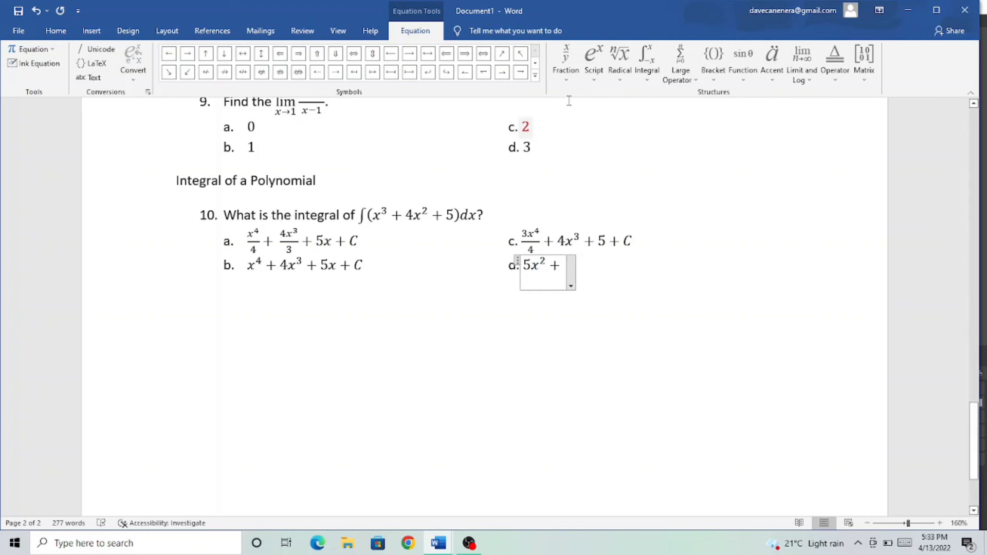
{"action": "left_click", "coordinate": [592, 66]}
{"action": "left_click", "coordinate": [616, 150]}
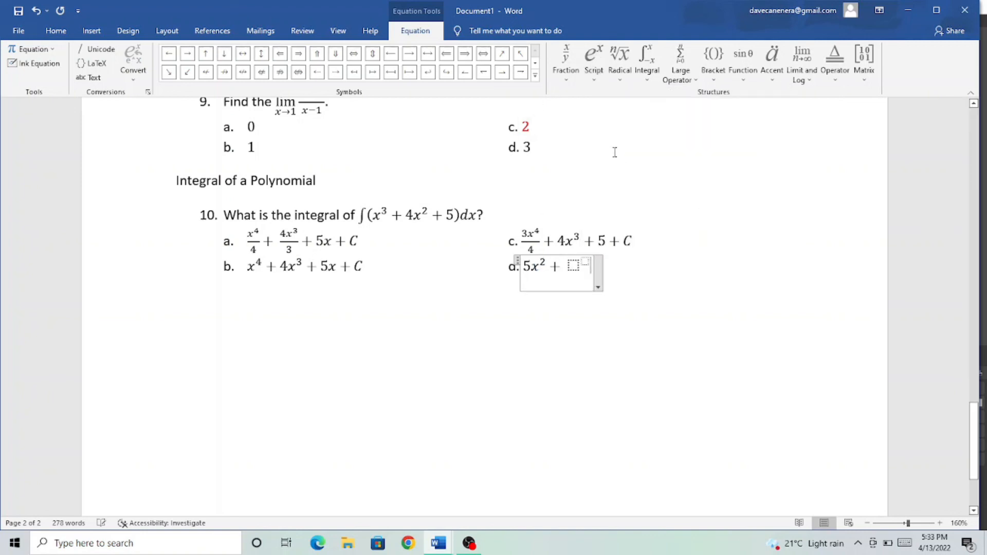
{"action": "left_click", "coordinate": [584, 262]}
{"action": "type", "text": "3"}
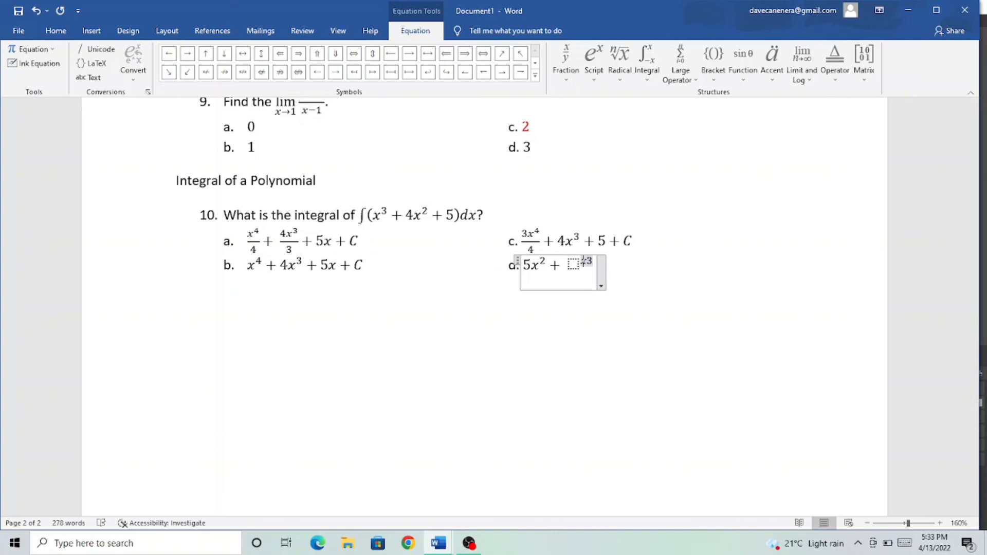
{"action": "key", "text": "BackSpace"}
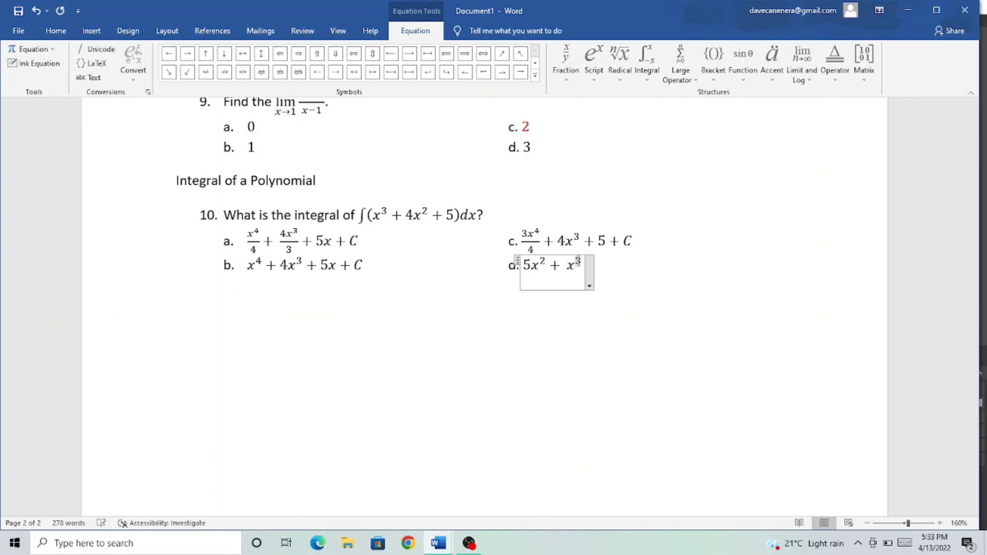
{"action": "type", "text": "+ 4 "}
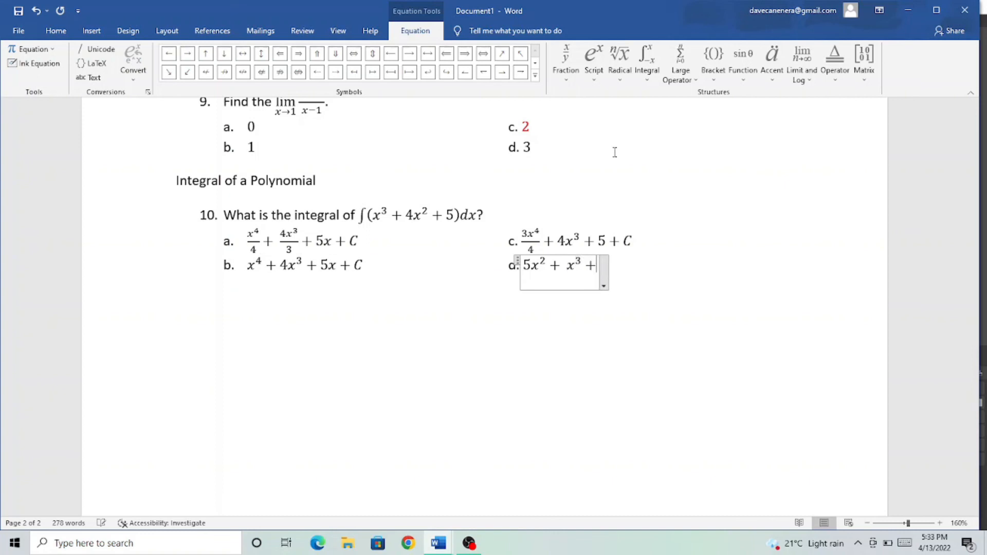
{"action": "type", "text": "+ C"}
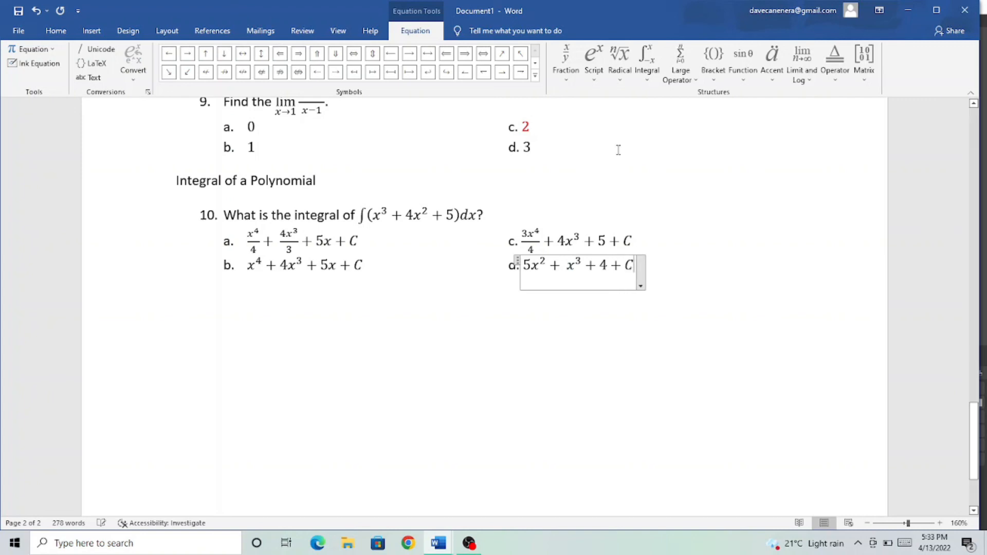
- Color option a's equation under question 10 red to mark it as the correct answer
{"action": "scroll", "coordinate": [619, 154], "scroll_direction": "up", "scroll_amount": 3}
{"action": "left_click_drag", "start_coordinate": [363, 333], "coordinate": [252, 341]}
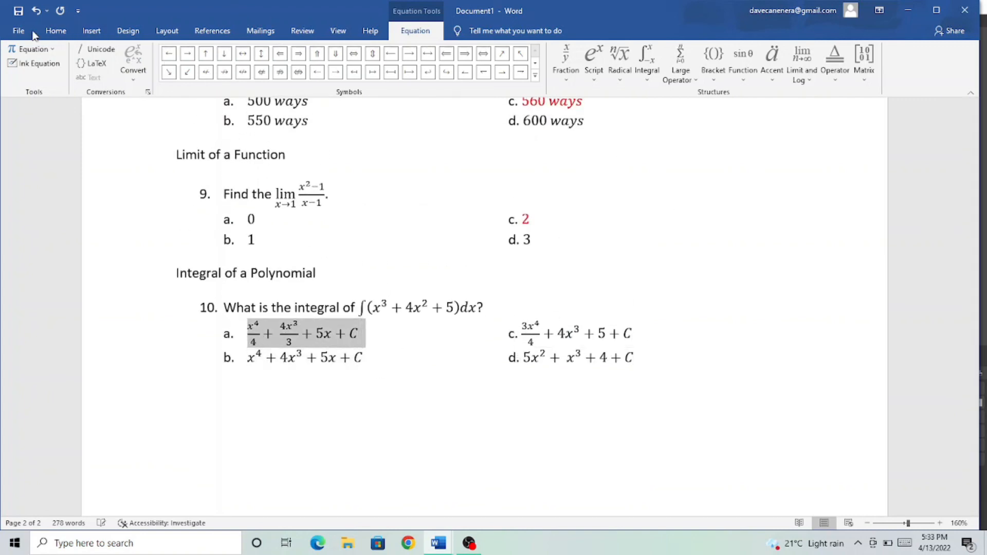
{"action": "left_click", "coordinate": [56, 31]}
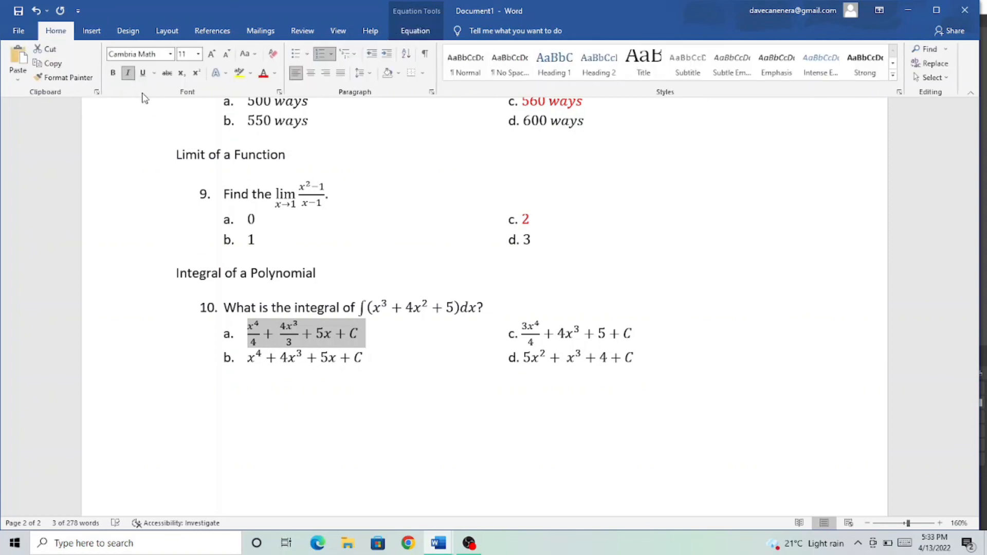
{"action": "left_click", "coordinate": [264, 74]}
- Review the quiz from its title through the questions at 91% zoom, checking the equations and the red-marked answers
{"action": "scroll", "coordinate": [579, 350], "scroll_direction": "up", "scroll_amount": 3}
{"action": "scroll", "coordinate": [584, 339], "scroll_direction": "down", "scroll_amount": 6}
{"action": "scroll", "coordinate": [470, 282], "scroll_direction": "up", "scroll_amount": 15}
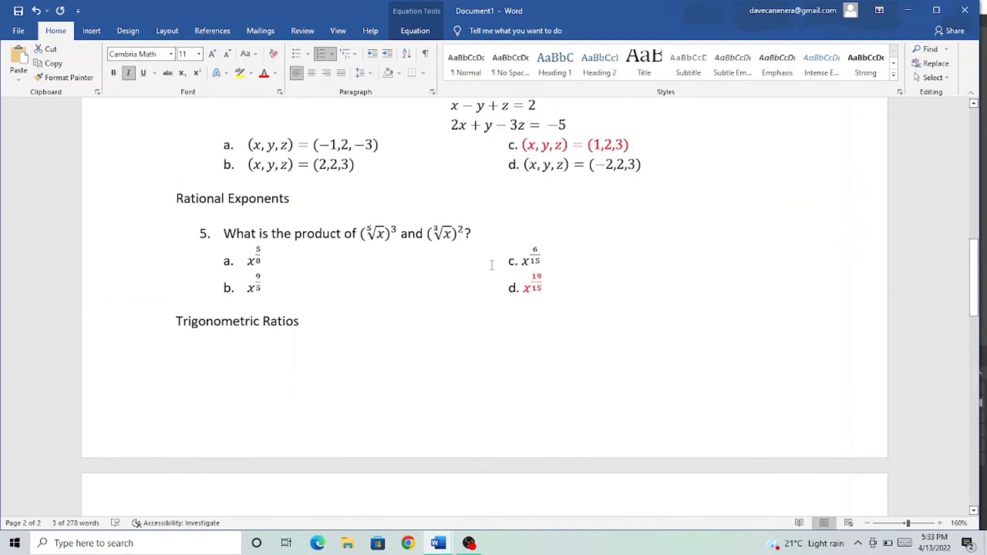
{"action": "scroll", "coordinate": [492, 265], "scroll_direction": "up", "scroll_amount": 15}
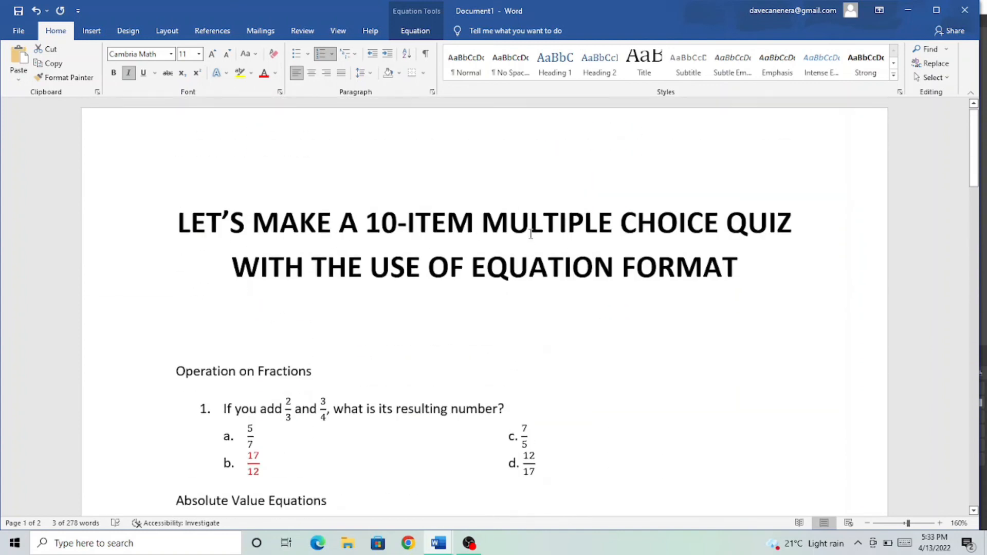
{"action": "scroll", "coordinate": [530, 234], "scroll_direction": "down", "scroll_amount": 9}
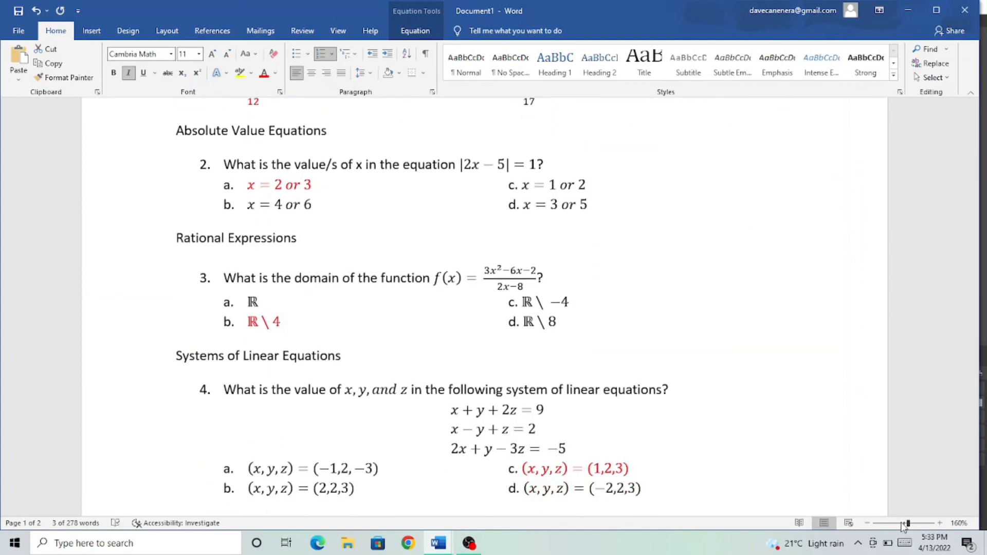
{"action": "left_click_drag", "start_coordinate": [908, 523], "coordinate": [900, 523]}
{"action": "scroll", "coordinate": [478, 260], "scroll_direction": "up", "scroll_amount": 4}
{"action": "scroll", "coordinate": [407, 221], "scroll_direction": "up", "scroll_amount": 1}
{"action": "scroll", "coordinate": [408, 220], "scroll_direction": "down", "scroll_amount": 2}
{"action": "scroll", "coordinate": [408, 221], "scroll_direction": "up", "scroll_amount": 2}
{"action": "scroll", "coordinate": [408, 221], "scroll_direction": "up", "scroll_amount": 1}
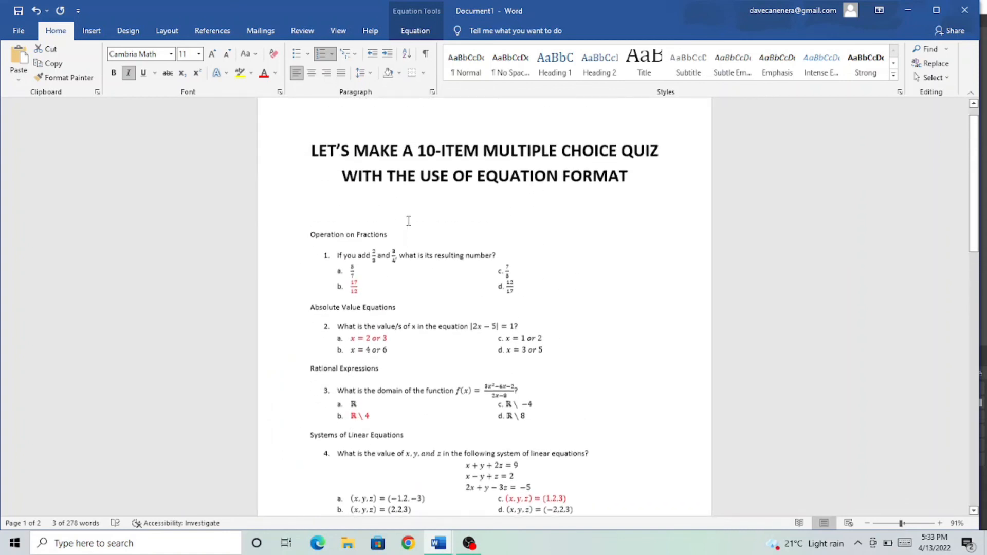
{"action": "scroll", "coordinate": [418, 221], "scroll_direction": "down", "scroll_amount": 2}
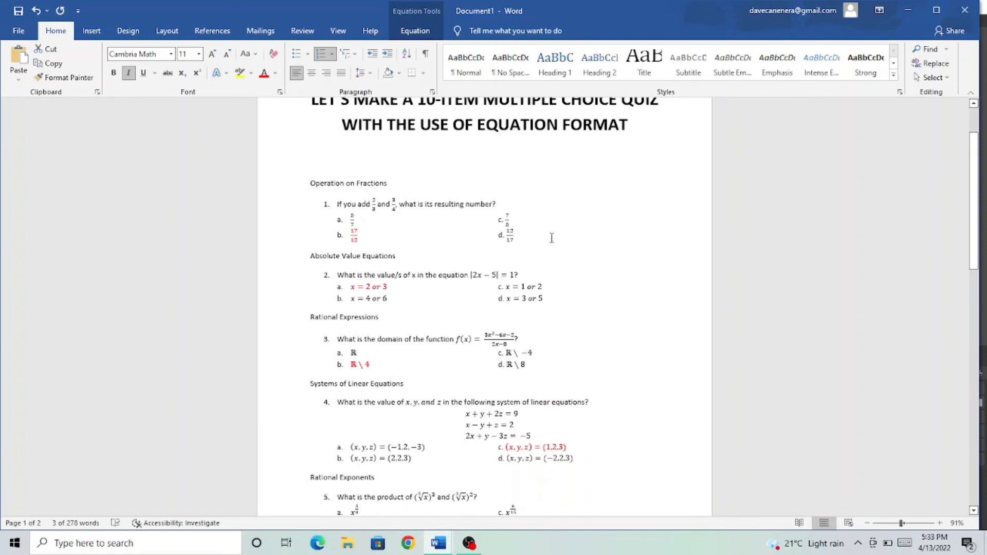
{"action": "scroll", "coordinate": [551, 262], "scroll_direction": "up", "scroll_amount": 3}
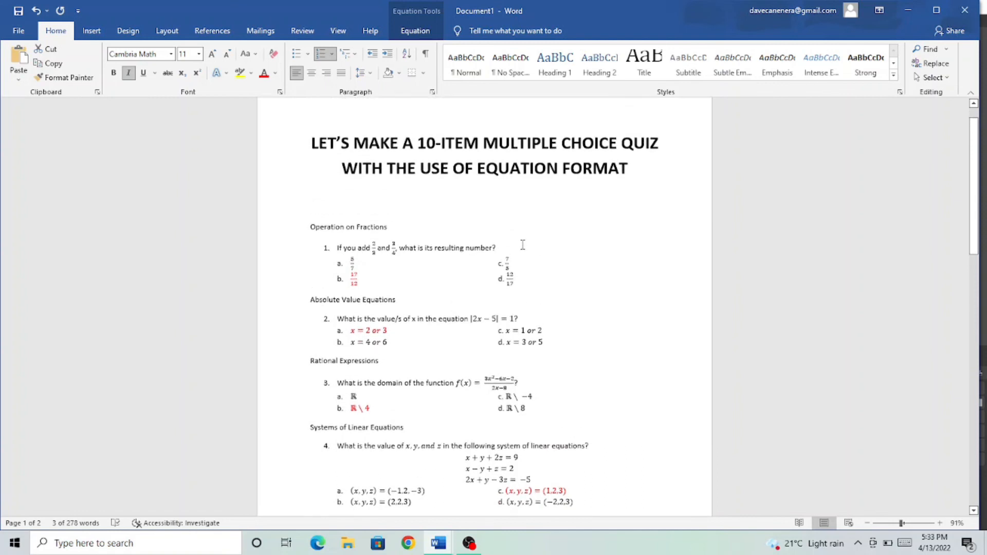
{"action": "scroll", "coordinate": [312, 364], "scroll_direction": "down", "scroll_amount": 4}
{"action": "scroll", "coordinate": [349, 354], "scroll_direction": "up", "scroll_amount": 1}
{"action": "scroll", "coordinate": [360, 350], "scroll_direction": "up", "scroll_amount": 2}
{"action": "scroll", "coordinate": [388, 338], "scroll_direction": "down", "scroll_amount": 3}
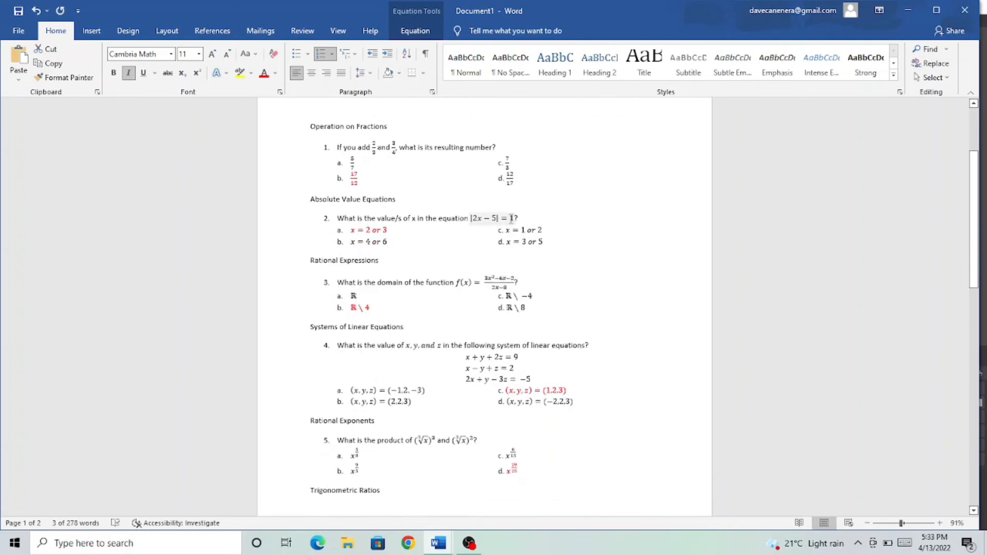
{"action": "left_click", "coordinate": [353, 296]}
{"action": "left_click", "coordinate": [506, 279]}
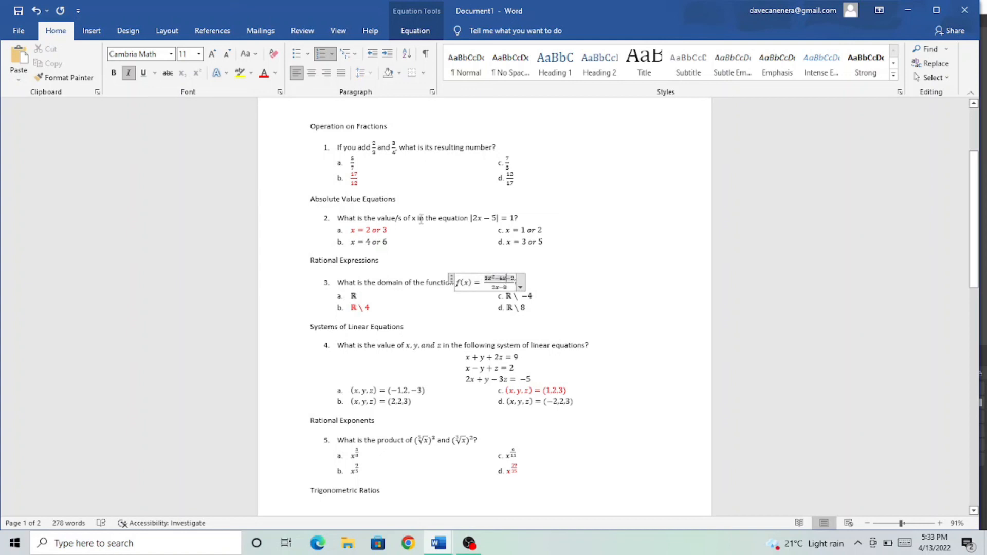
- Examine the equation objects in the questions and answer options of items 1 to 5 on the first page
{"action": "left_click", "coordinate": [379, 231]}
{"action": "left_click", "coordinate": [381, 242]}
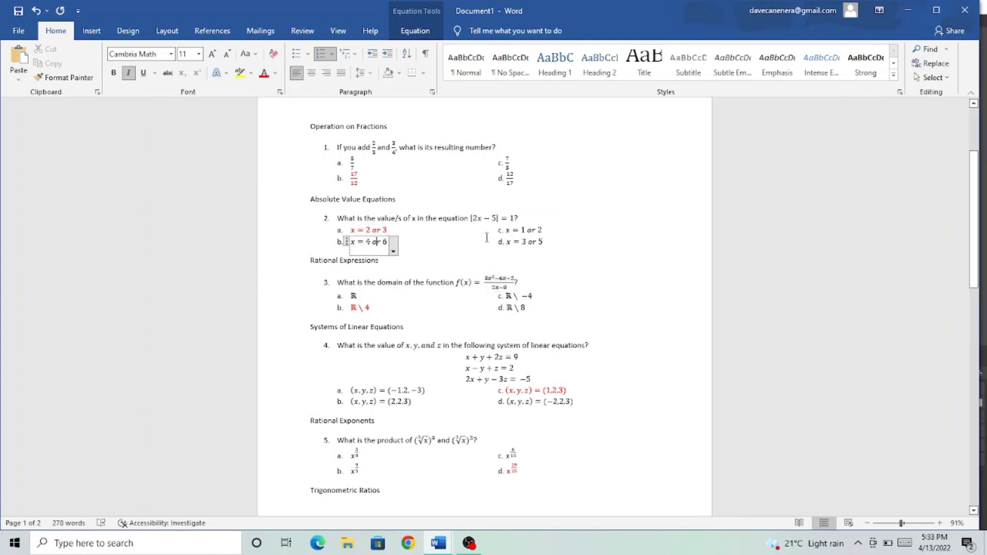
{"action": "left_click", "coordinate": [523, 242]}
{"action": "left_click", "coordinate": [491, 214]}
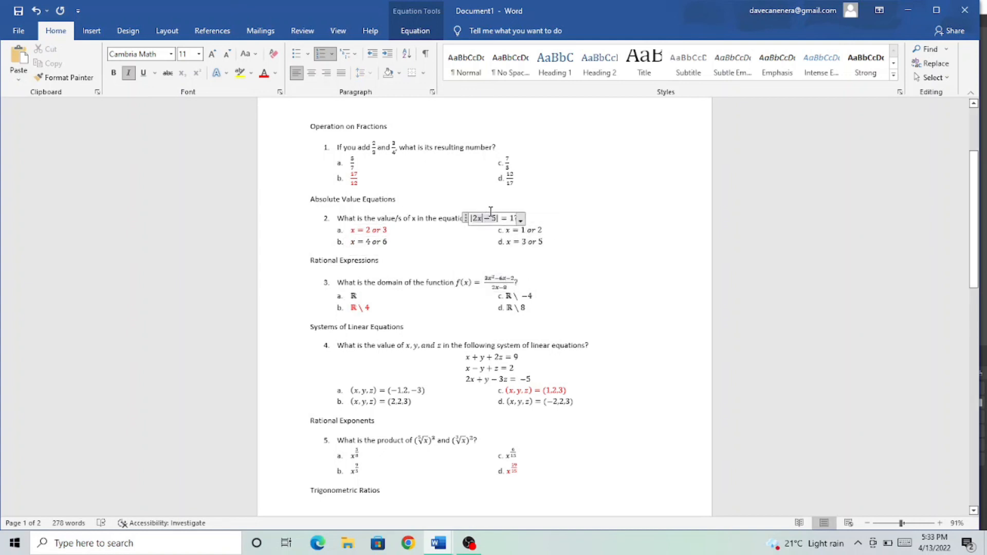
{"action": "left_click", "coordinate": [508, 184]}
{"action": "left_click", "coordinate": [501, 163]}
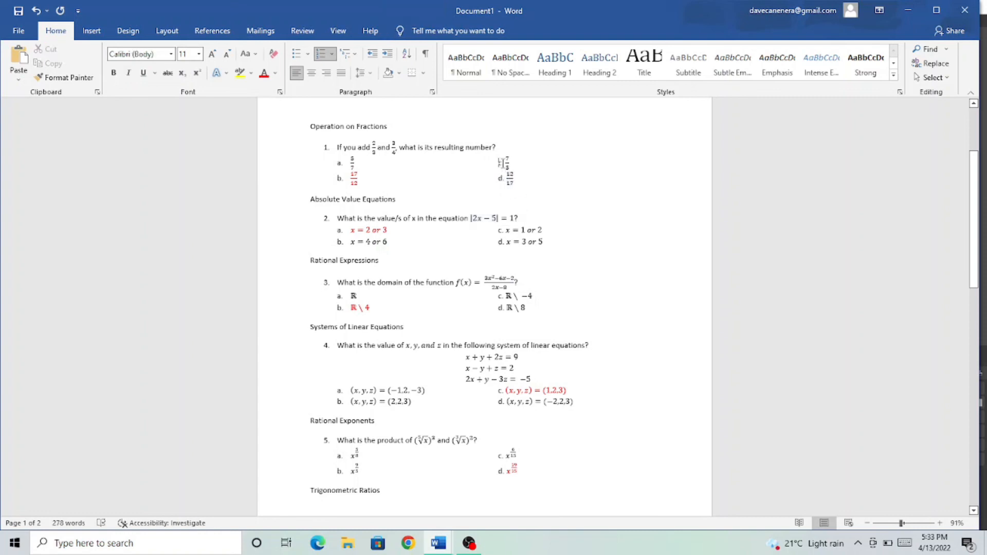
{"action": "left_click", "coordinate": [508, 165]}
{"action": "left_click", "coordinate": [358, 180]}
{"action": "left_click", "coordinate": [354, 164]}
{"action": "left_click", "coordinate": [378, 144]}
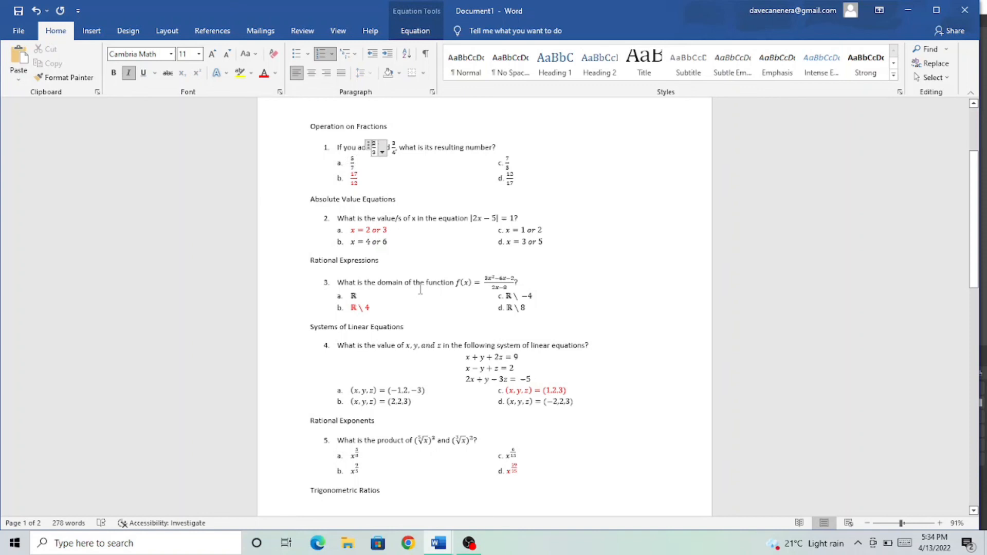
{"action": "left_click", "coordinate": [474, 357]}
{"action": "left_click", "coordinate": [478, 368]}
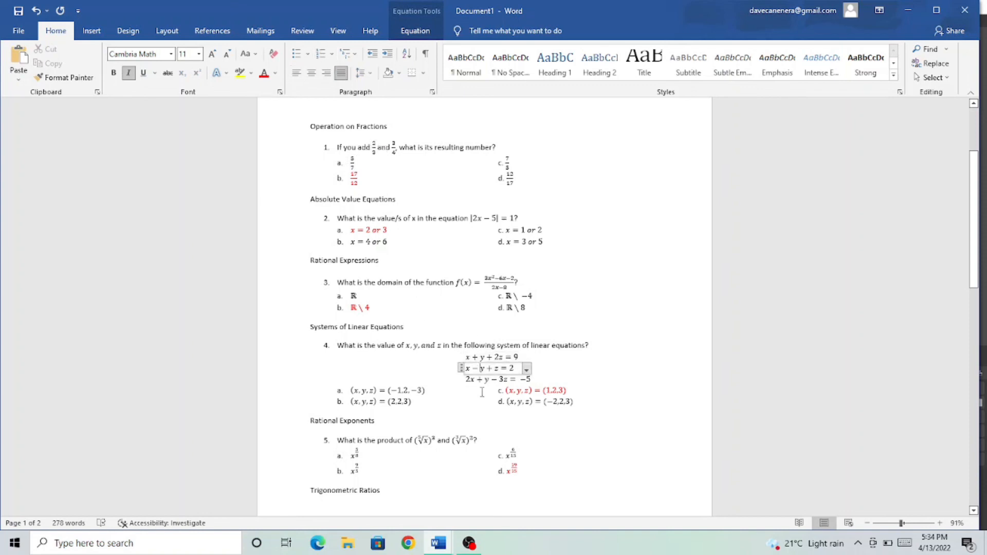
{"action": "left_click", "coordinate": [529, 406]}
{"action": "scroll", "coordinate": [530, 410], "scroll_direction": "down", "scroll_amount": 3}
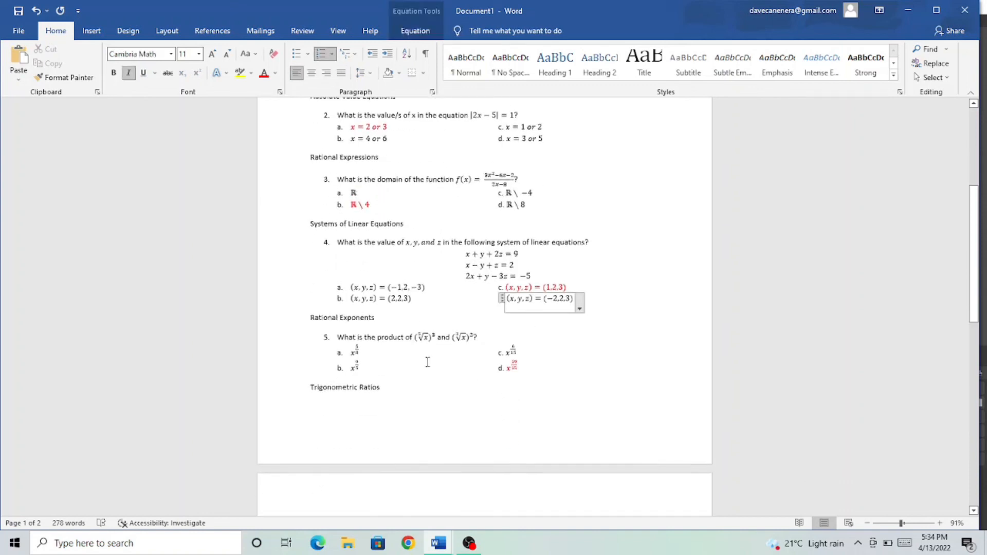
{"action": "left_click", "coordinate": [514, 351]}
{"action": "left_click", "coordinate": [512, 367]}
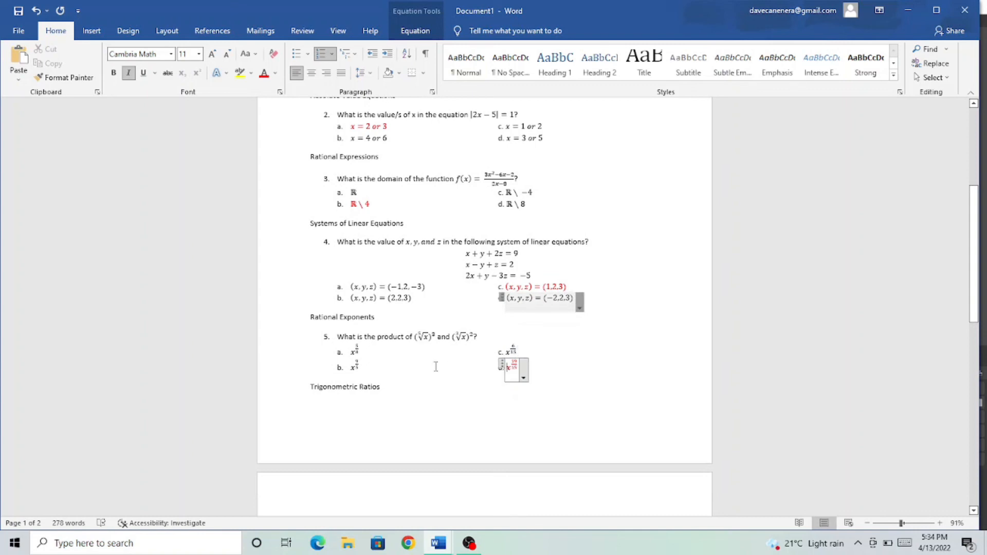
- Examine the second page's equations, including the summation options of question 7 and the integral options of question 10
{"action": "scroll", "coordinate": [427, 367], "scroll_direction": "down", "scroll_amount": 3}
{"action": "scroll", "coordinate": [520, 355], "scroll_direction": "down", "scroll_amount": 3}
{"action": "left_click", "coordinate": [514, 404]}
{"action": "left_click", "coordinate": [363, 405]}
{"action": "left_click", "coordinate": [367, 413]}
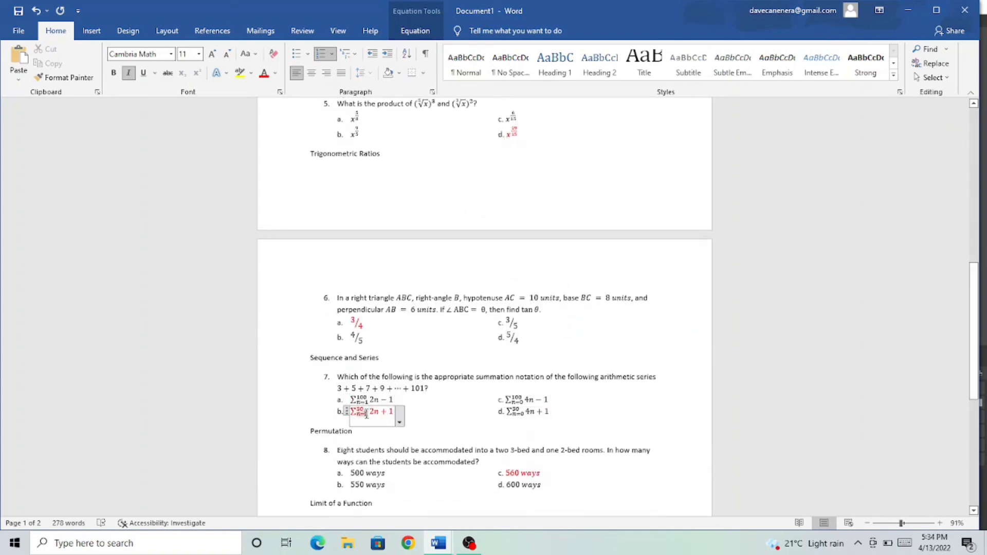
{"action": "scroll", "coordinate": [565, 411], "scroll_direction": "down", "scroll_amount": 7}
{"action": "left_click", "coordinate": [531, 370]}
{"action": "left_click", "coordinate": [408, 386]}
{"action": "left_click", "coordinate": [390, 371]}
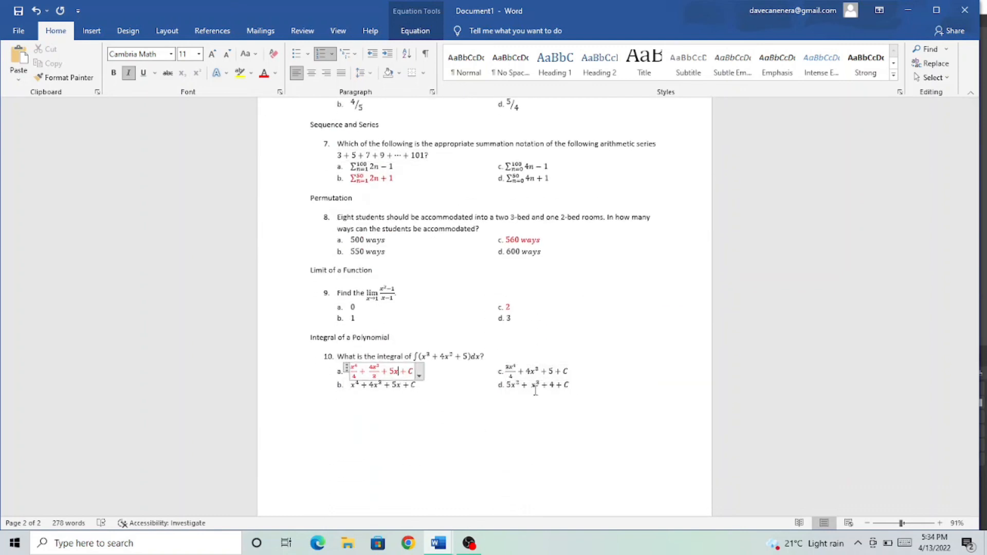
{"action": "double_click", "coordinate": [540, 374]}
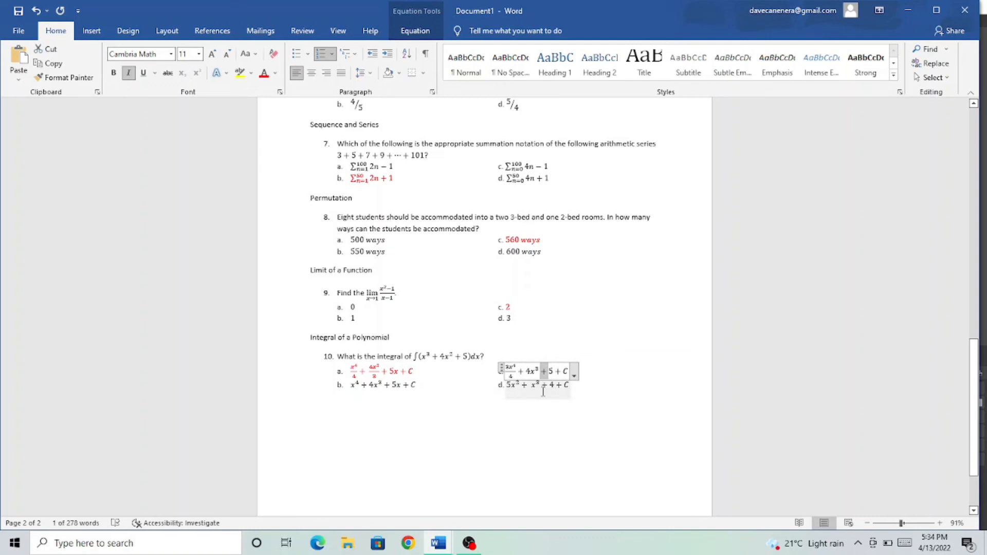
{"action": "left_click", "coordinate": [543, 392]}
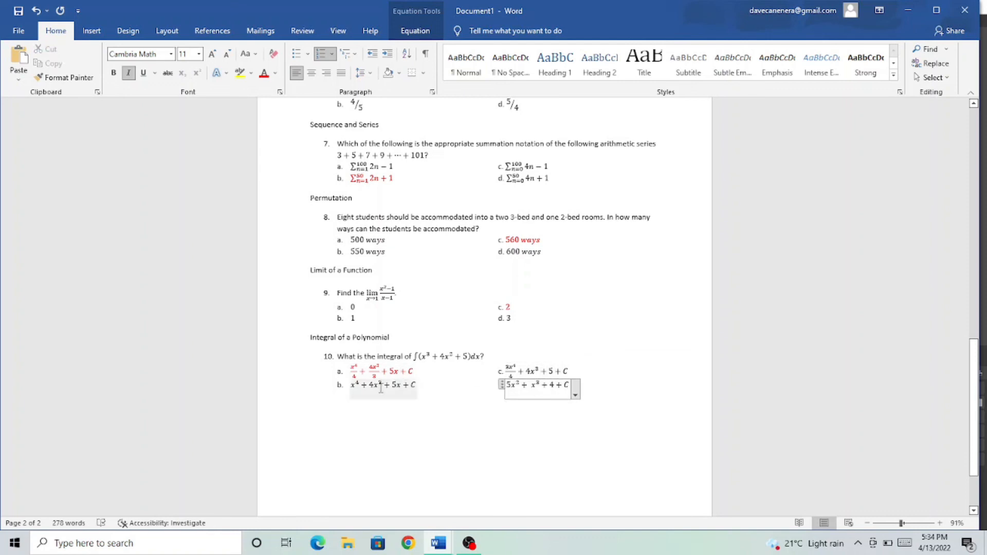